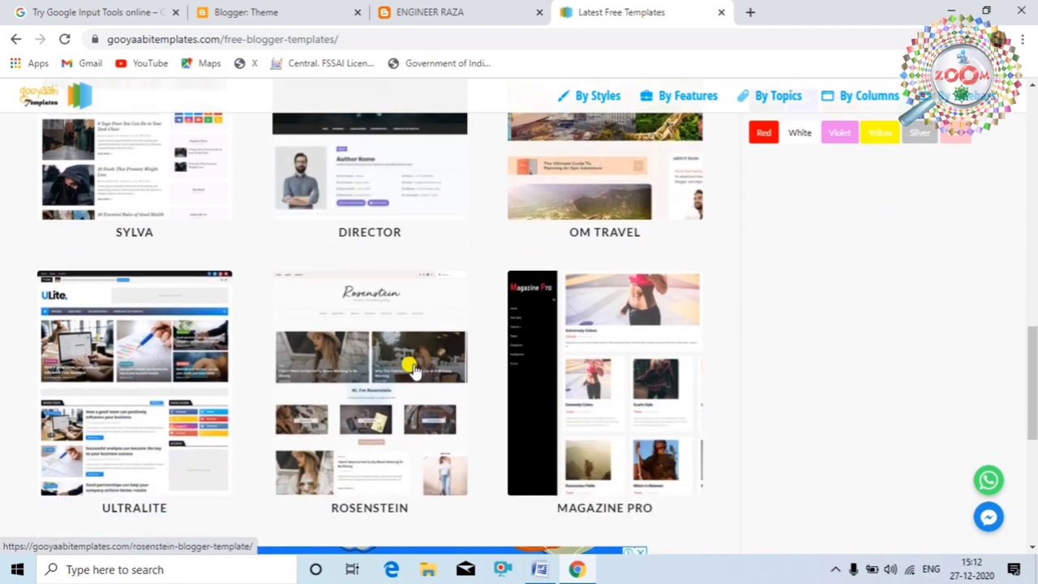
Step: Browse the free Blogger templates and open the Sora SEO 2 template page
scroll(463, 375, "down", 2)
scroll(502, 348, "down", 3)
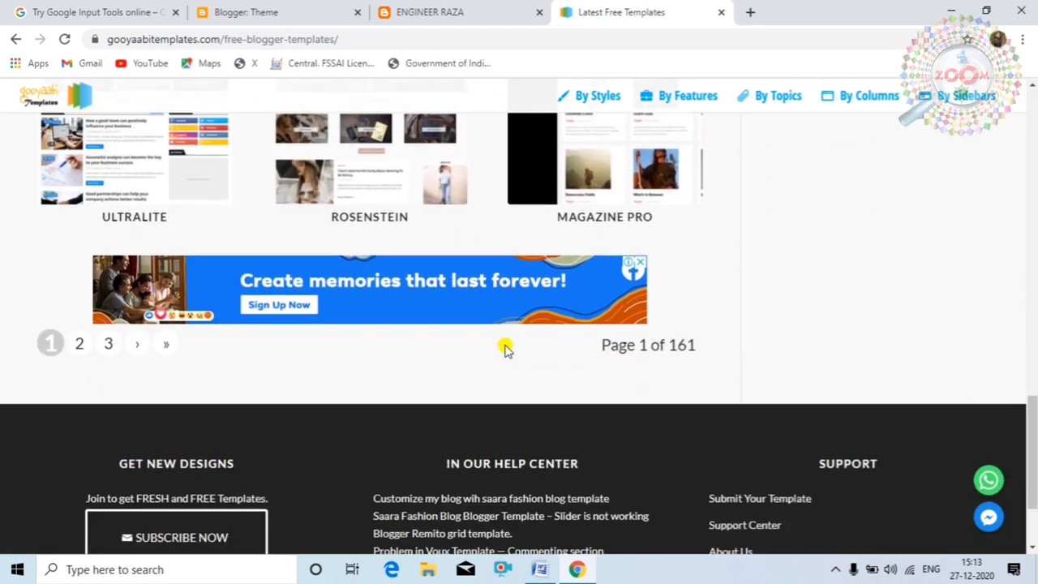
scroll(499, 308, "up", 3)
scroll(504, 320, "up", 5)
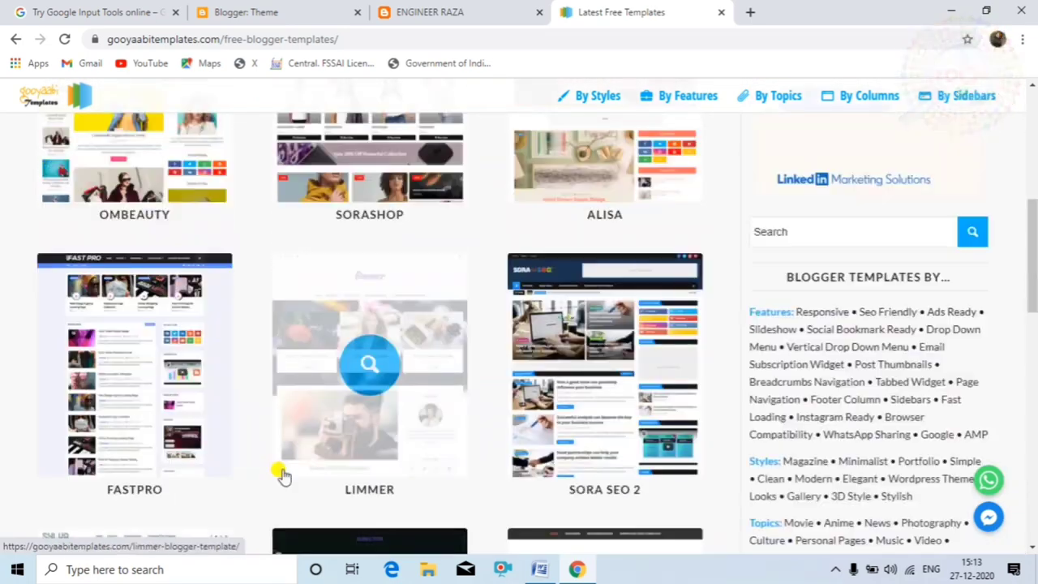
left_click(612, 367)
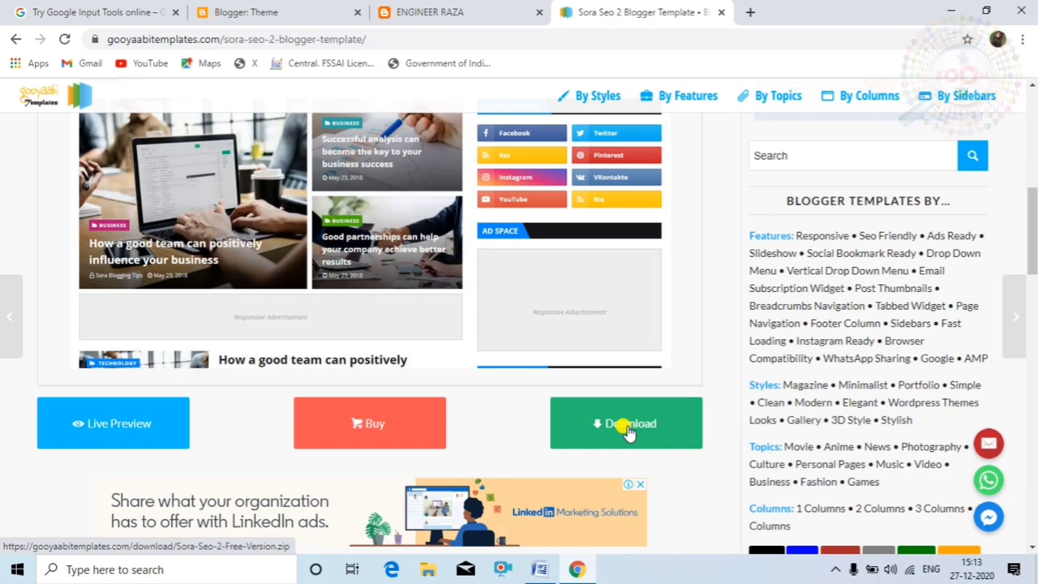
Step: Open the Sora Seo 2 live preview and examine its header, recent posts and sidebar sections
left_click(104, 423)
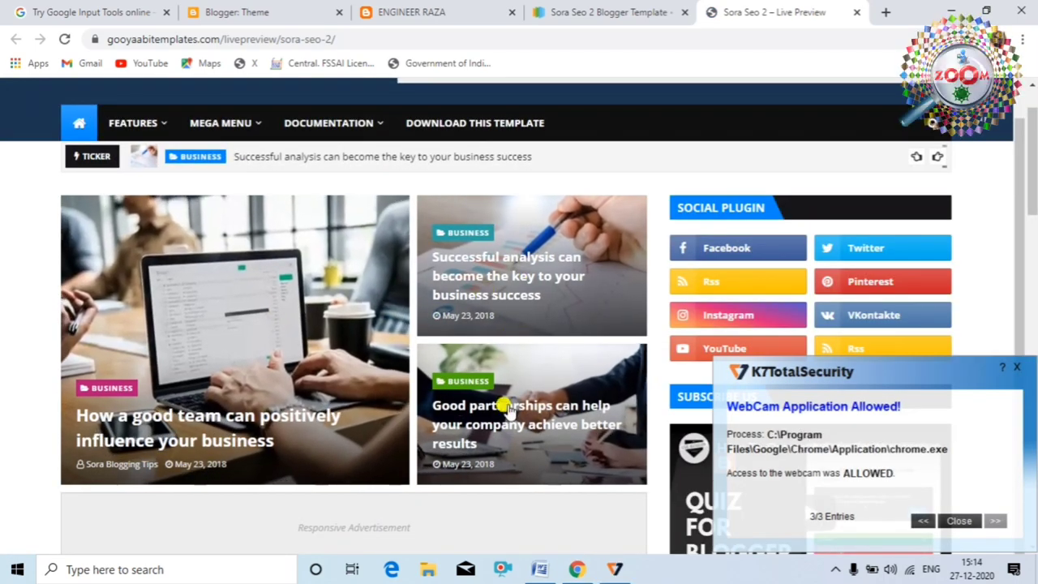
scroll(486, 373, "down", 4)
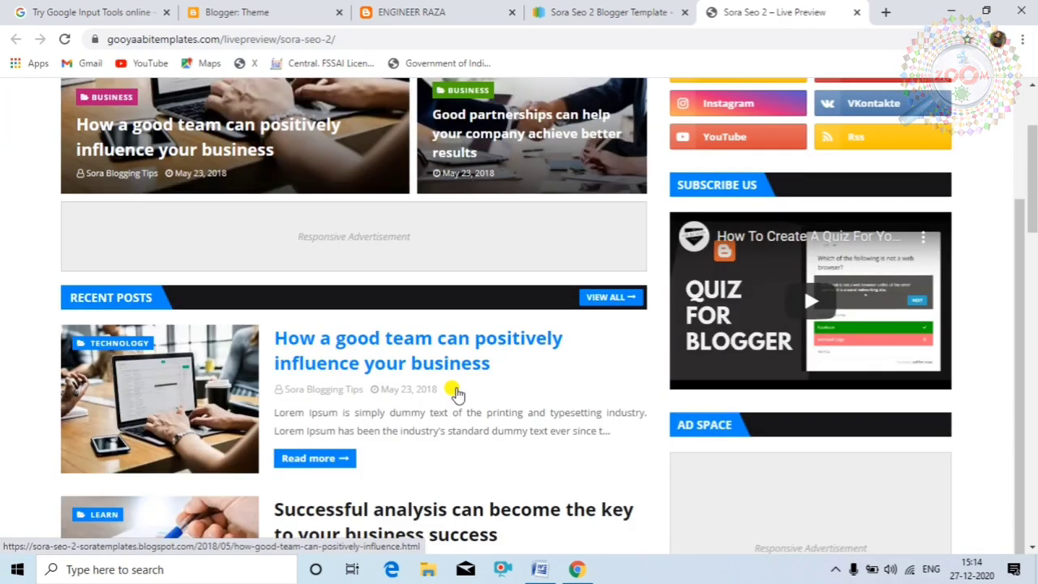
scroll(456, 389, "down", 3)
scroll(452, 371, "down", 4)
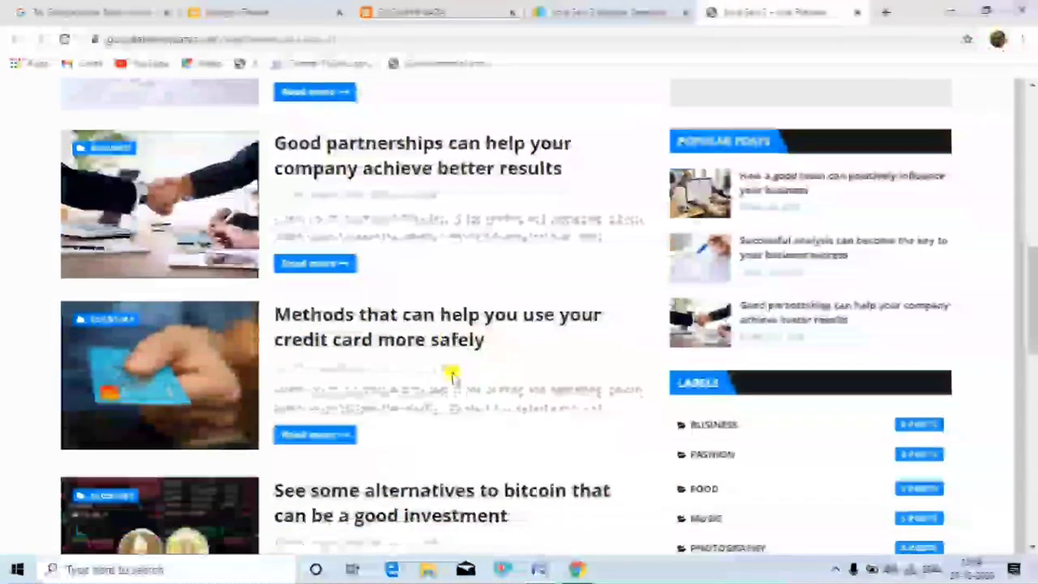
scroll(451, 369, "down", 3)
scroll(451, 369, "up", 3)
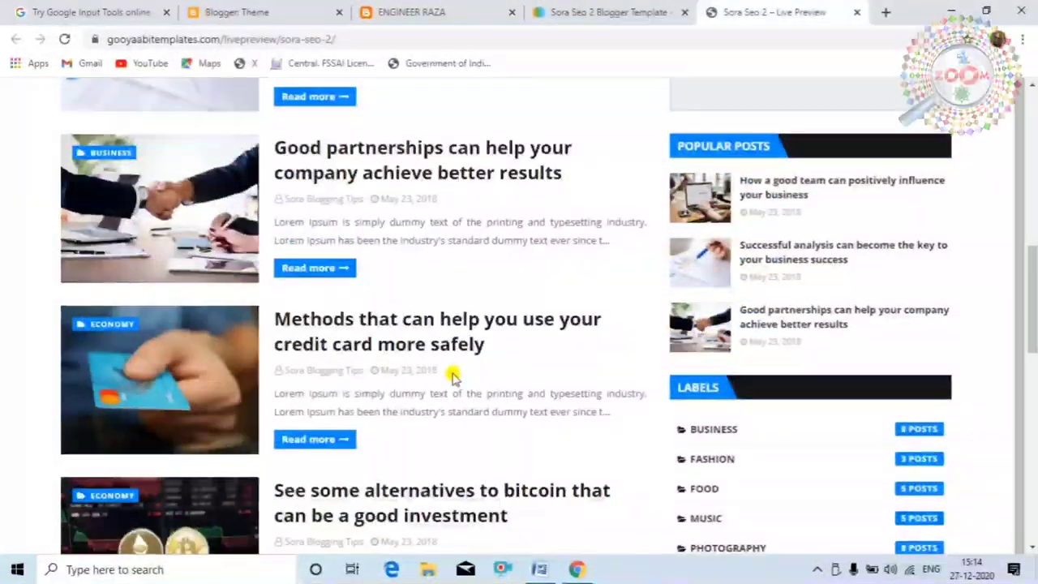
scroll(432, 364, "down", 2)
scroll(451, 385, "down", 1)
scroll(452, 386, "up", 3)
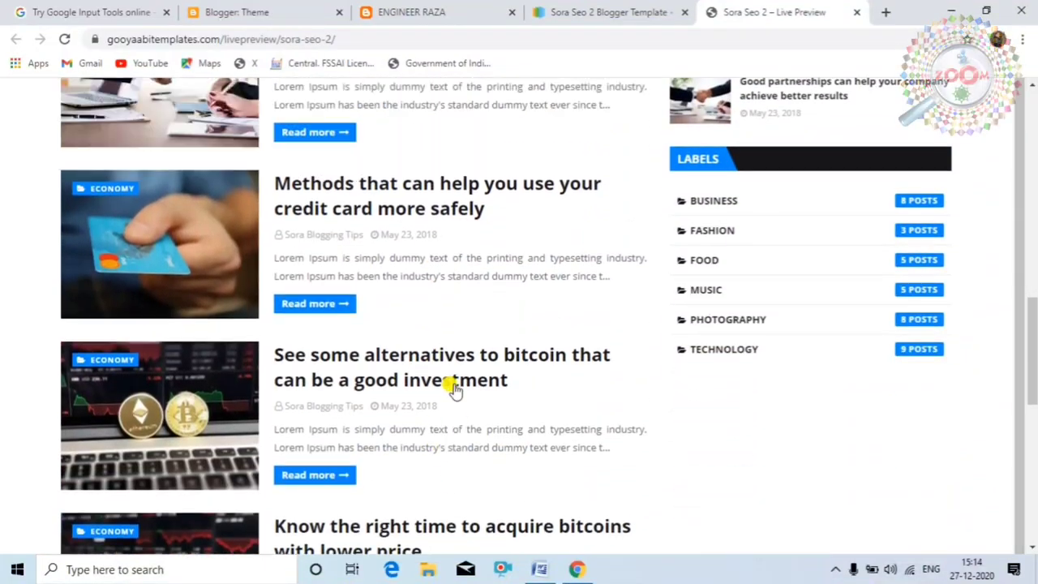
scroll(479, 364, "up", 4)
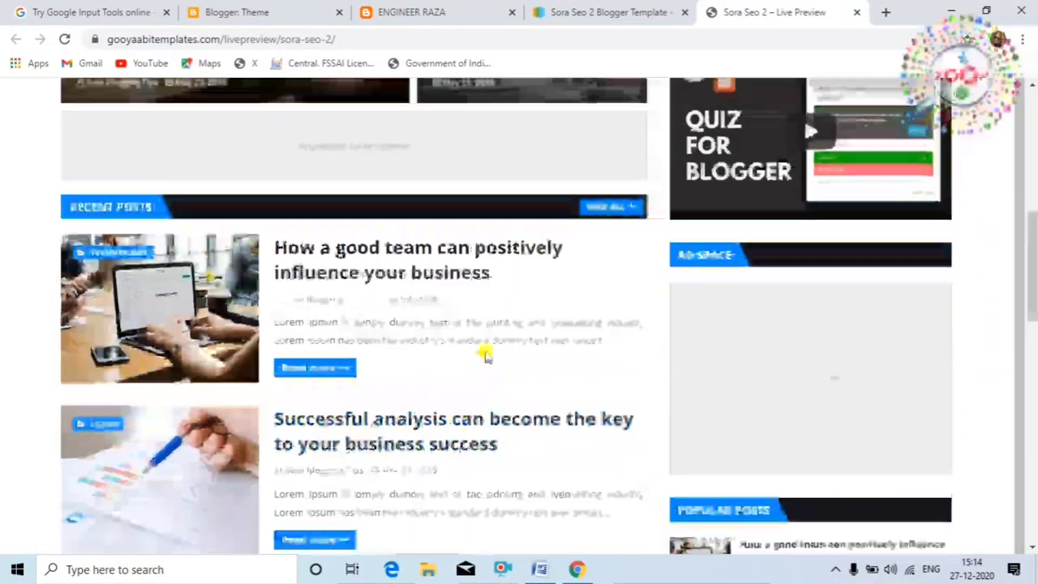
scroll(486, 345, "down", 3)
scroll(454, 320, "down", 5)
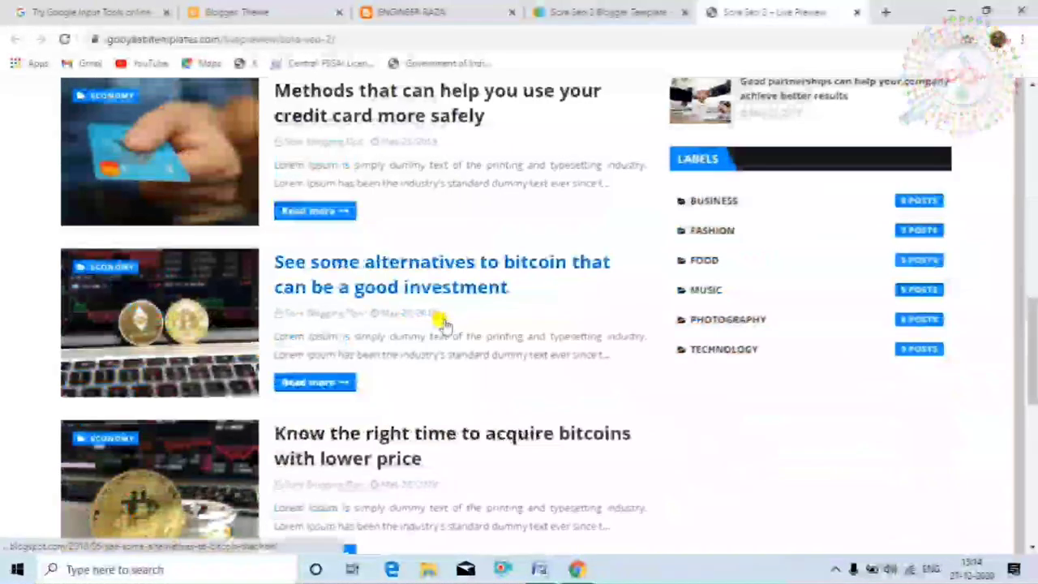
Step: Return to the Sora Seo 2 template page, download the template's zip file and open the downloaded archive
left_click(625, 14)
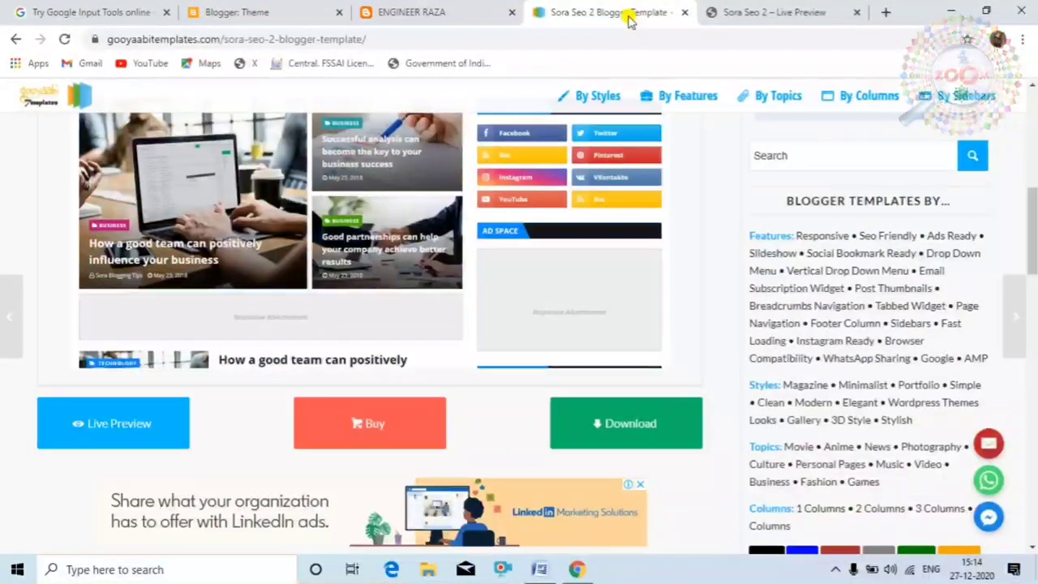
left_click(599, 421)
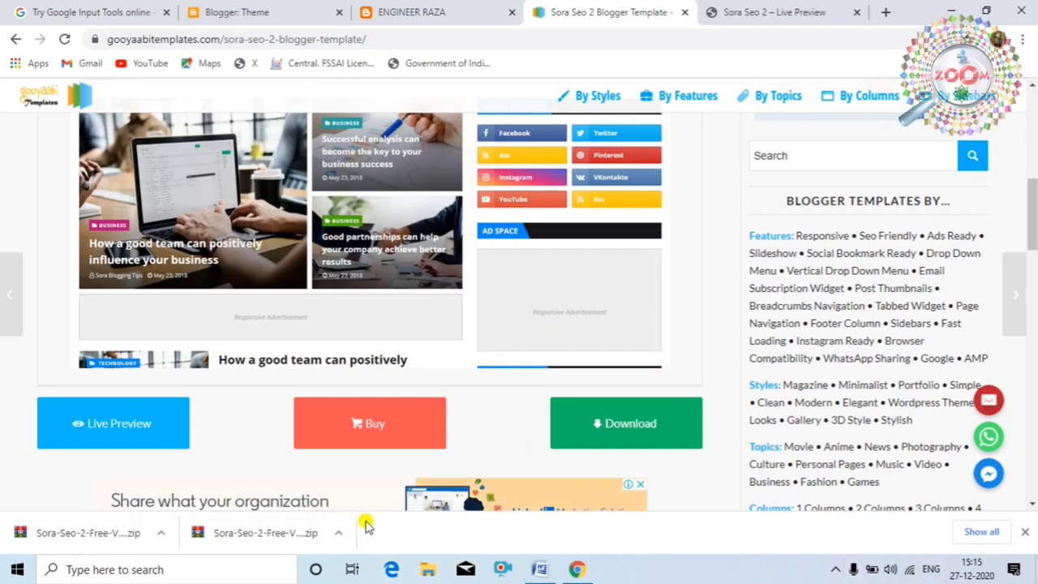
left_click(105, 535)
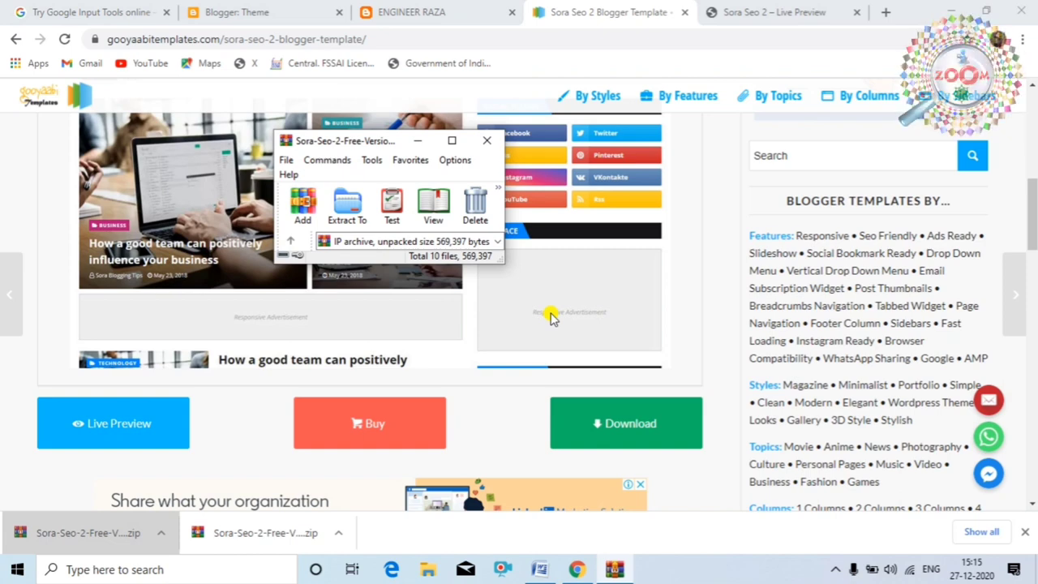
Step: Try to add files from the Downloads folder to the opened template archive, keeping the default archive settings
left_click(306, 209)
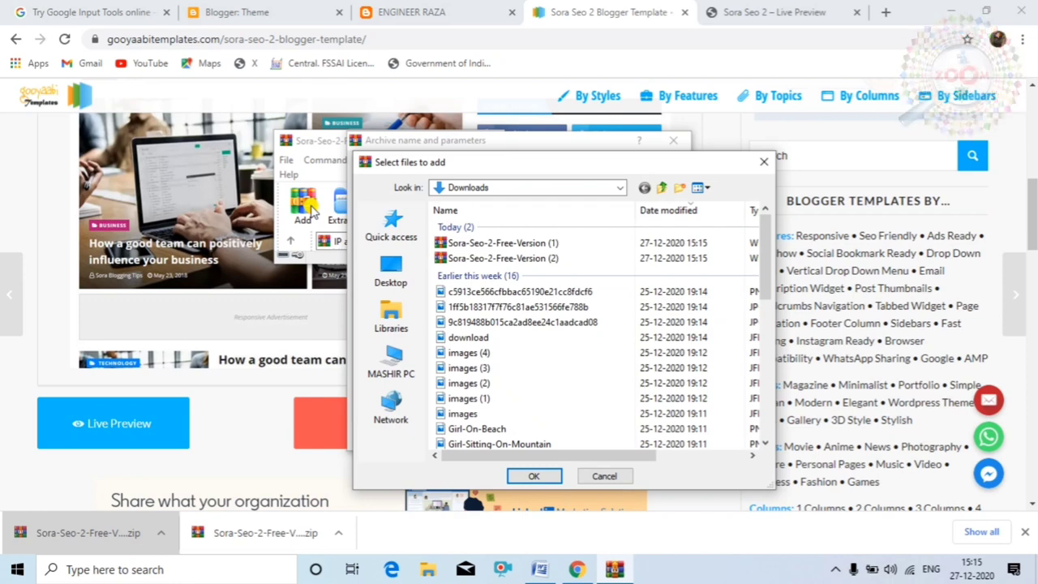
left_click(523, 479)
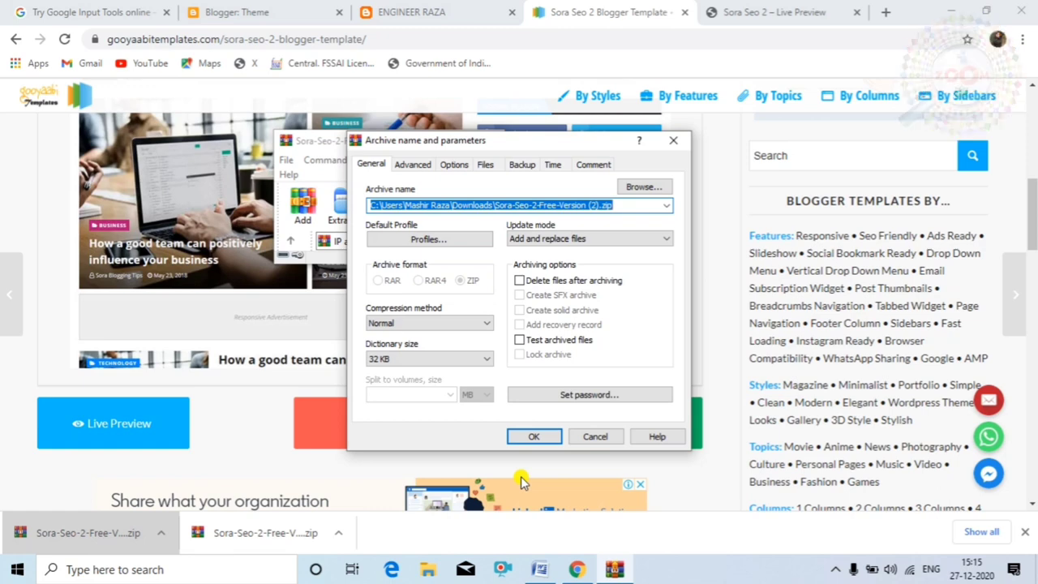
left_click(534, 436)
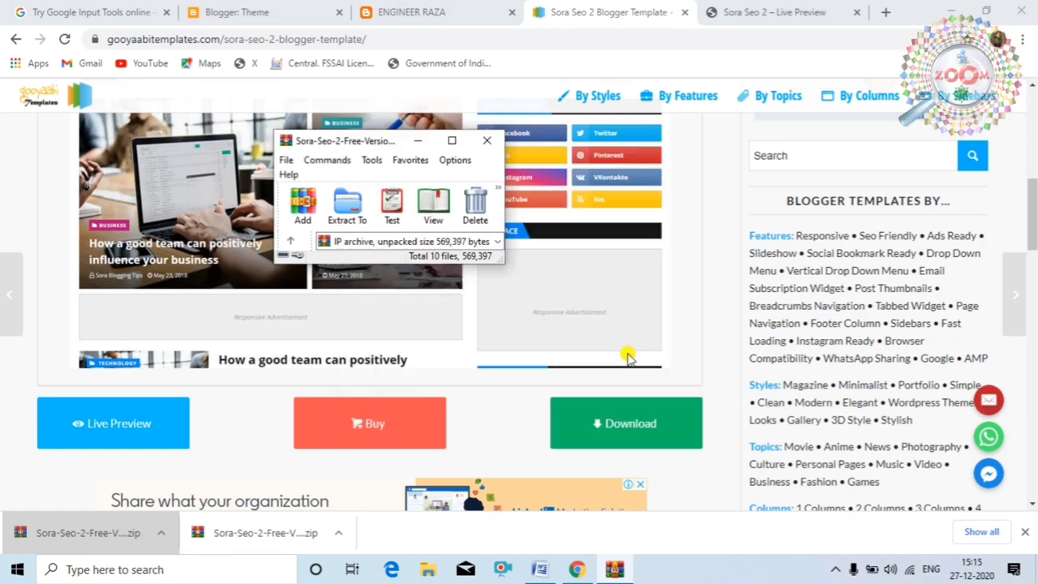
Step: Minimize the browser, maximize the template archive window and open the Sora Seo 2 Free Version.xml file inside it
left_click(950, 11)
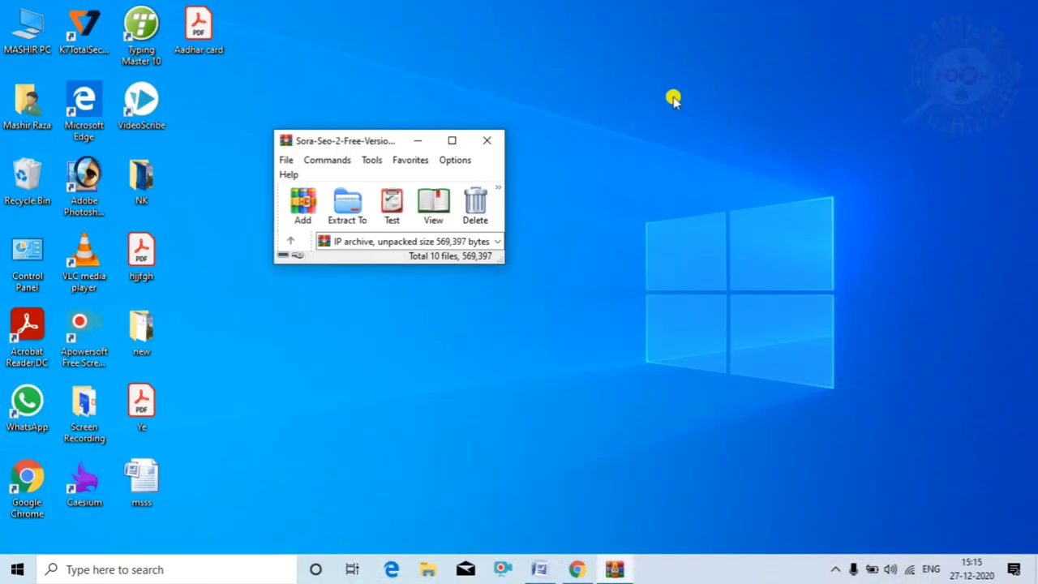
left_click(451, 139)
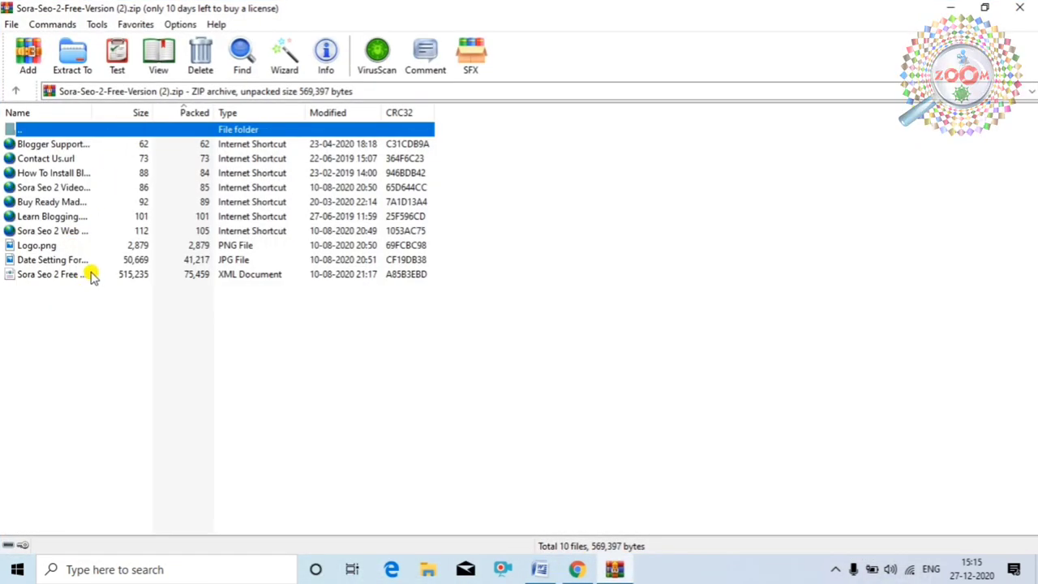
left_click(88, 276)
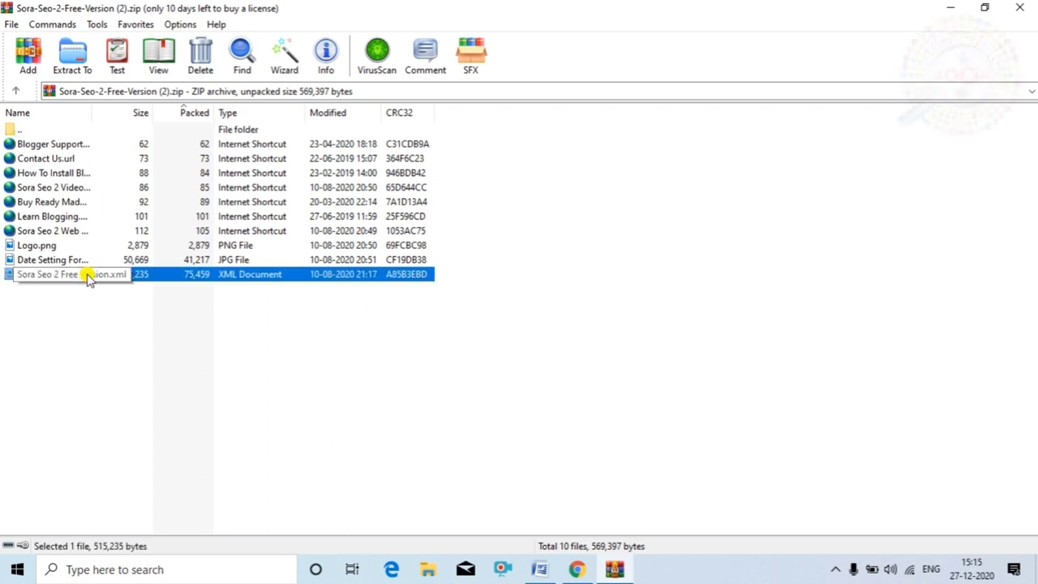
double_click(87, 275)
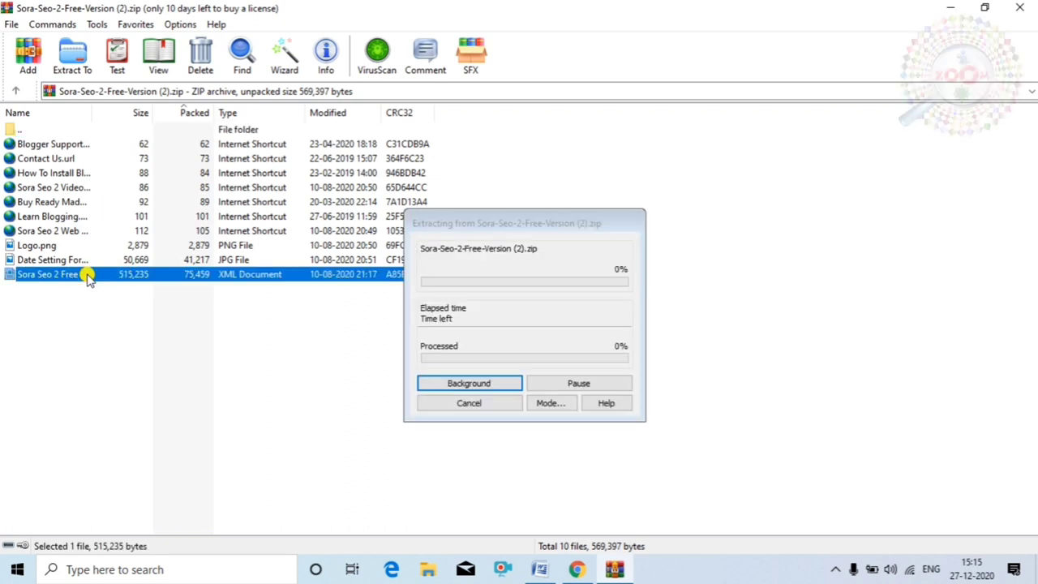
Step: Go up from the archive to the Downloads folder, examine its file listing and close the archive manager
double_click(52, 129)
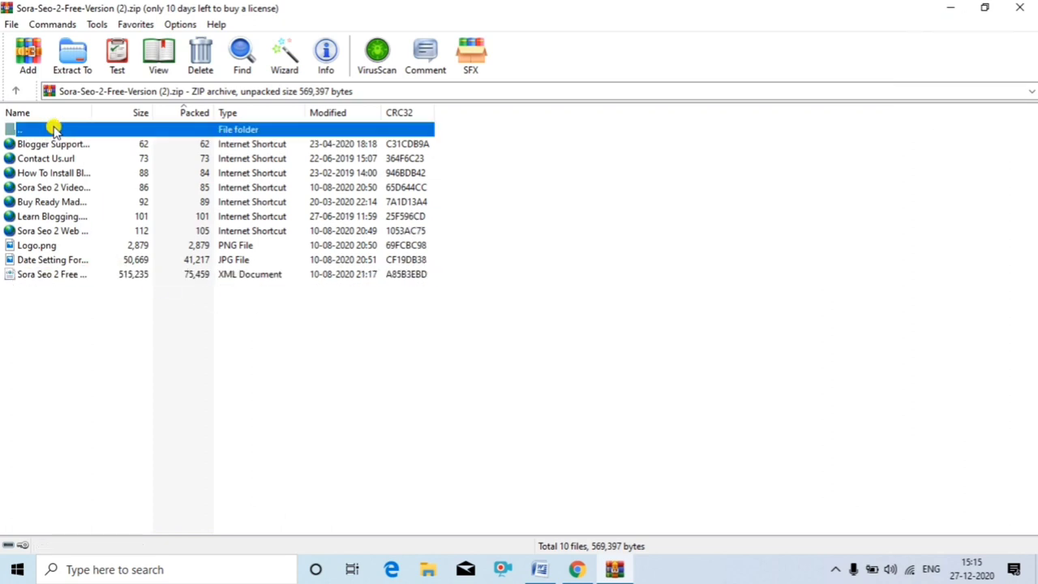
left_click(741, 276)
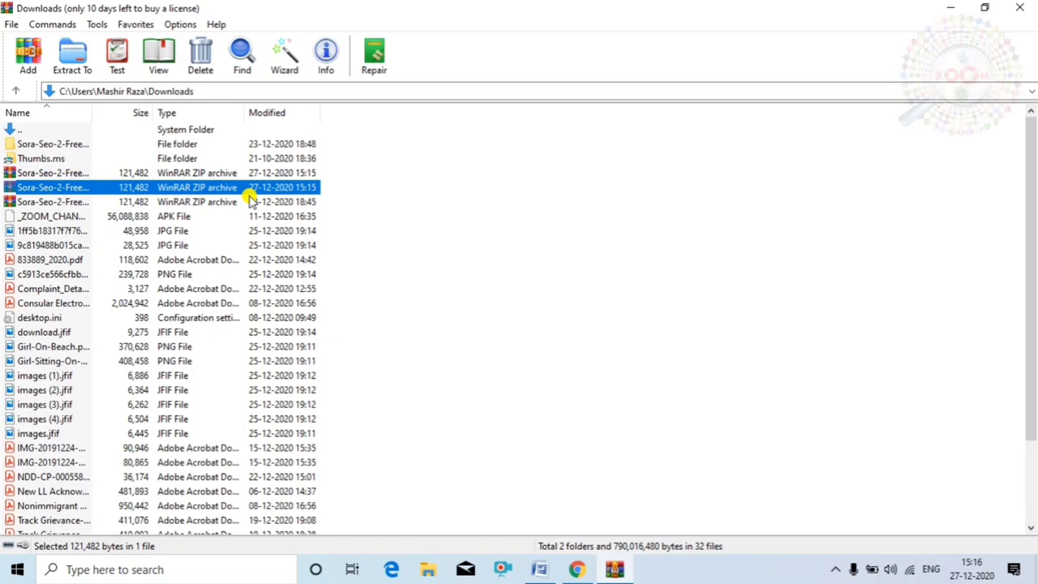
scroll(233, 198, "down", 3)
scroll(235, 201, "up", 3)
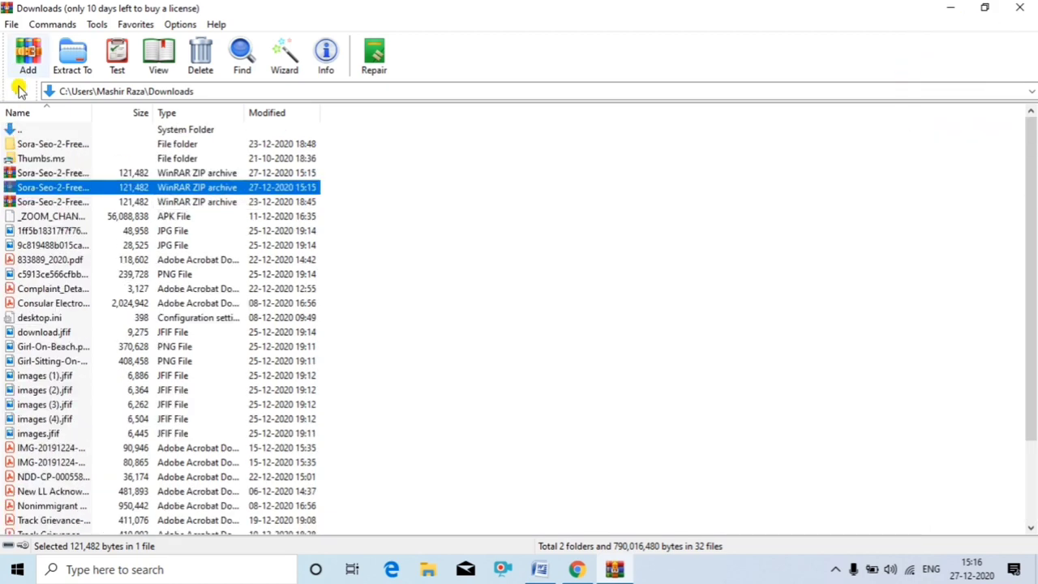
scroll(348, 299, "down", 3)
scroll(344, 302, "up", 1)
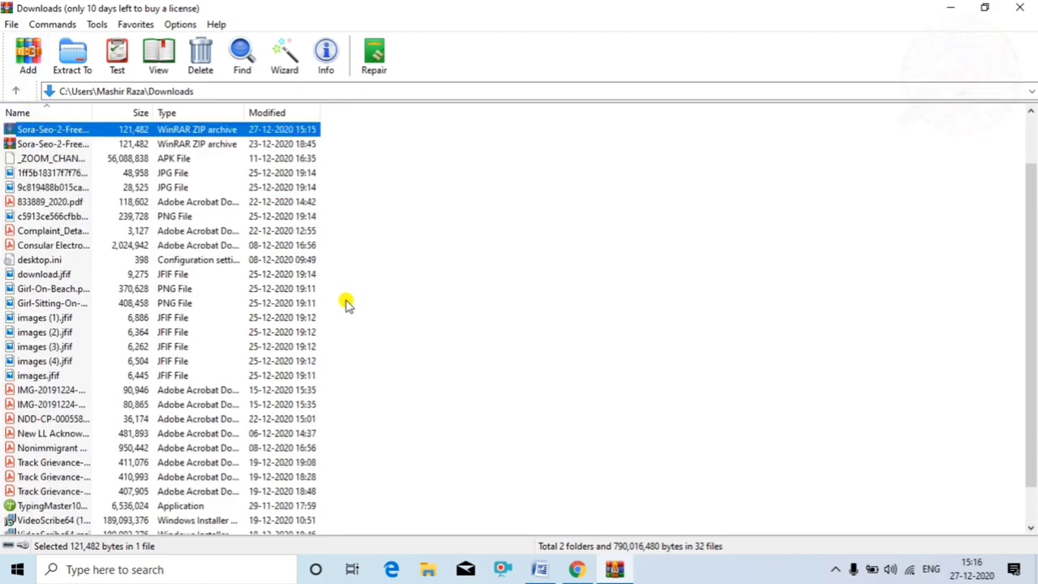
scroll(347, 303, "up", 2)
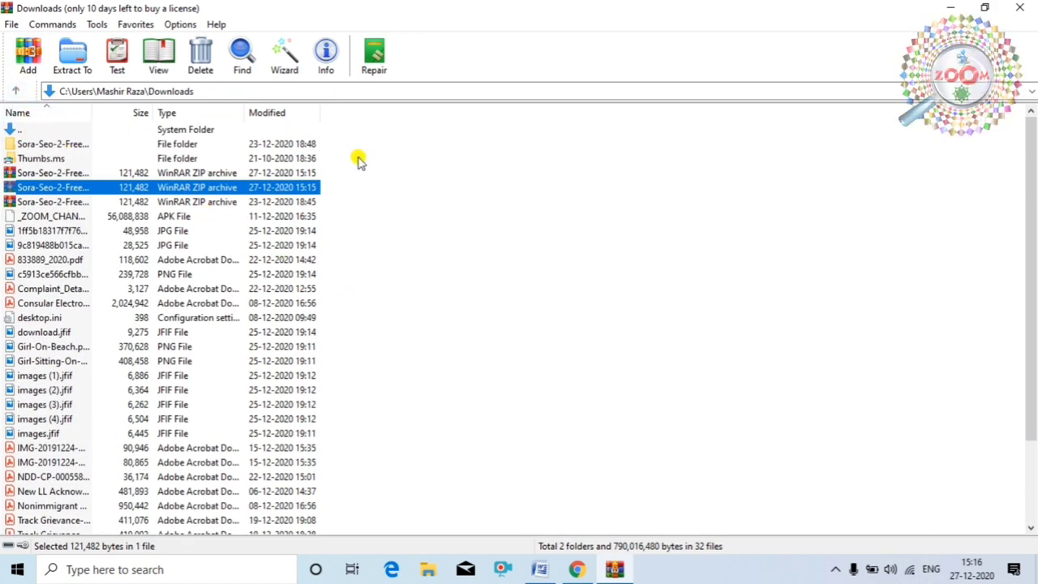
left_click(47, 113)
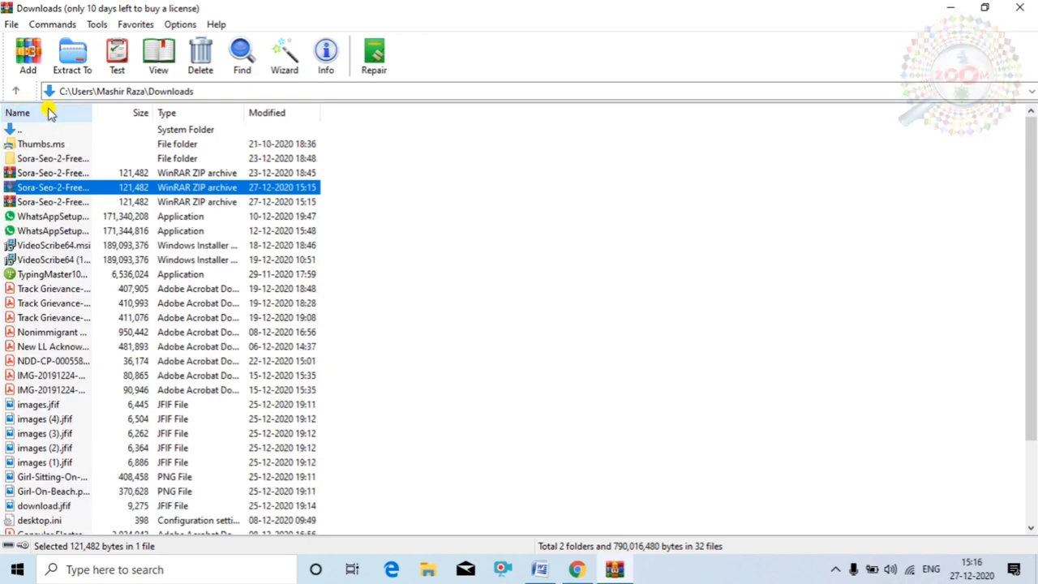
left_click(47, 113)
left_click(25, 143)
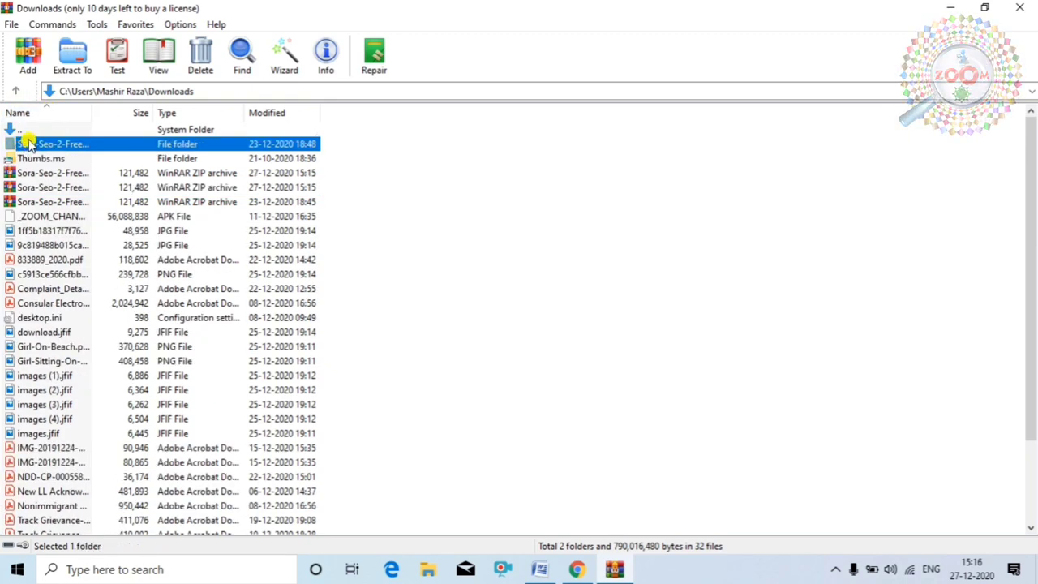
left_click(18, 129)
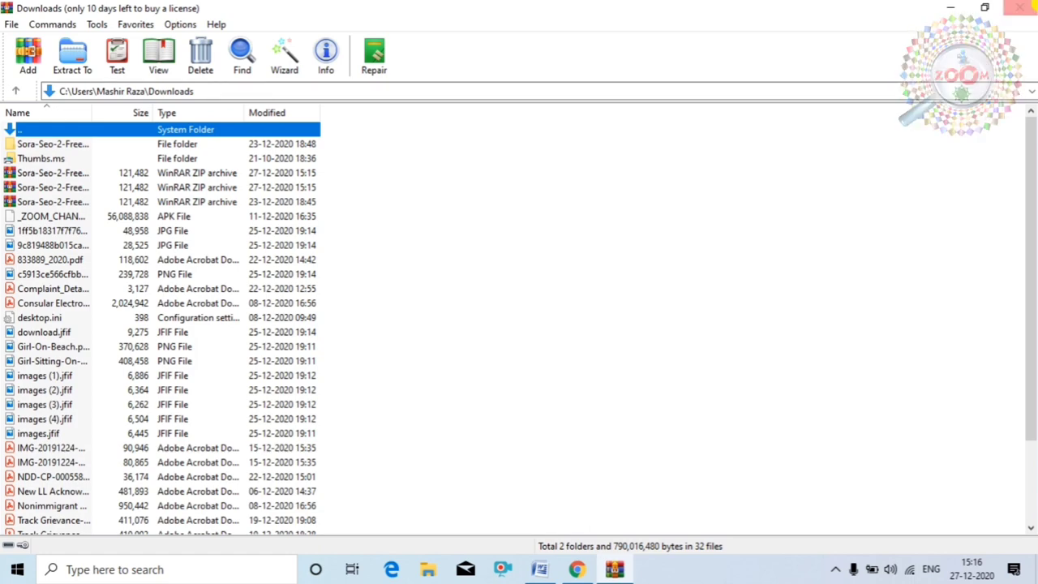
left_click(1021, 10)
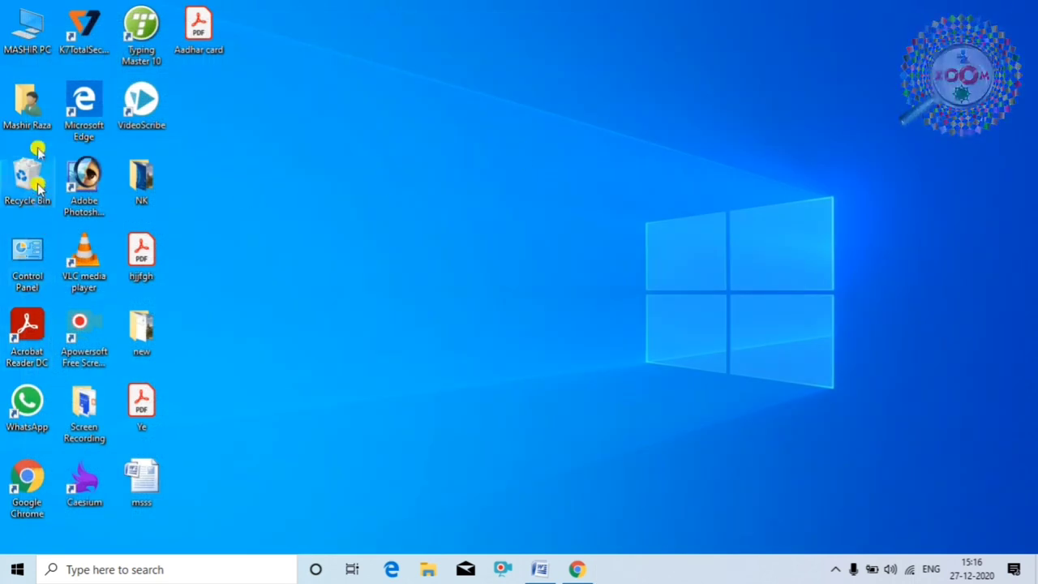
Step: Open the computer's file browser in a maximized window and go to the Downloads folder
double_click(30, 31)
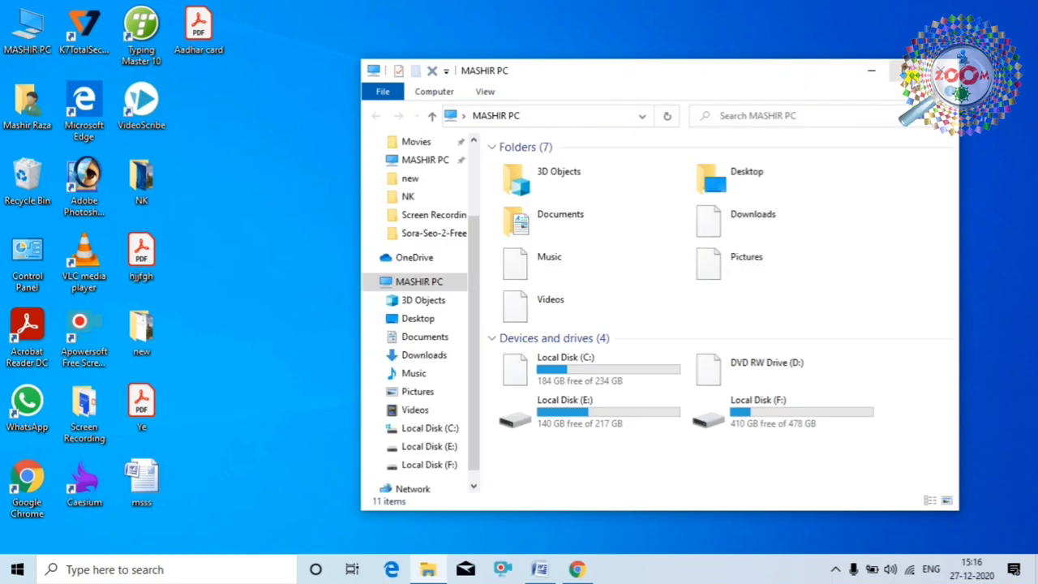
left_click(904, 71)
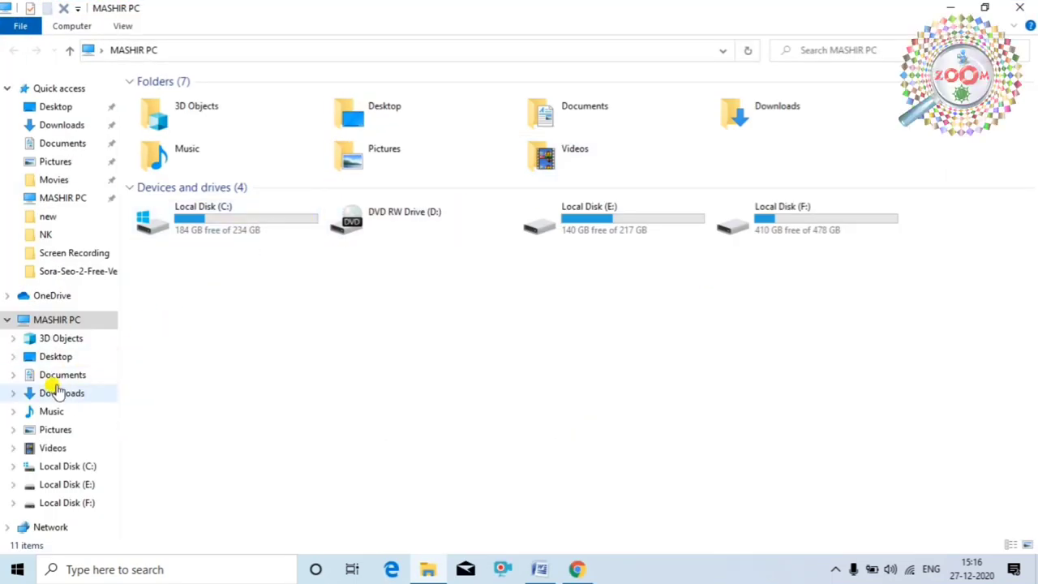
left_click(61, 393)
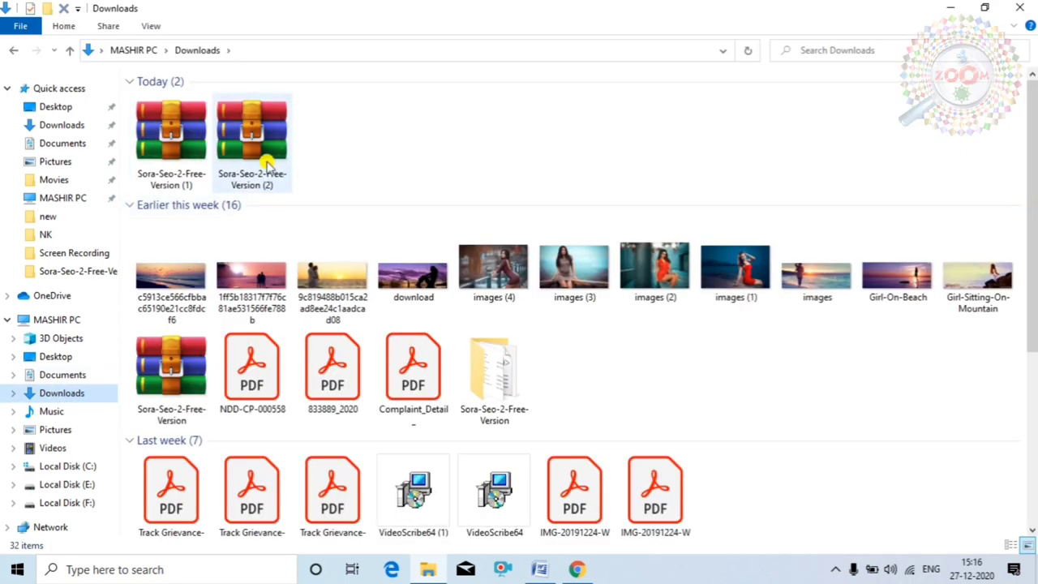
Step: Delete the duplicate Sora-Seo-2-Free-Version (2) archive and open the Sora-Seo-2-Free-Version (1) archive
left_click(266, 163)
right_click(268, 161)
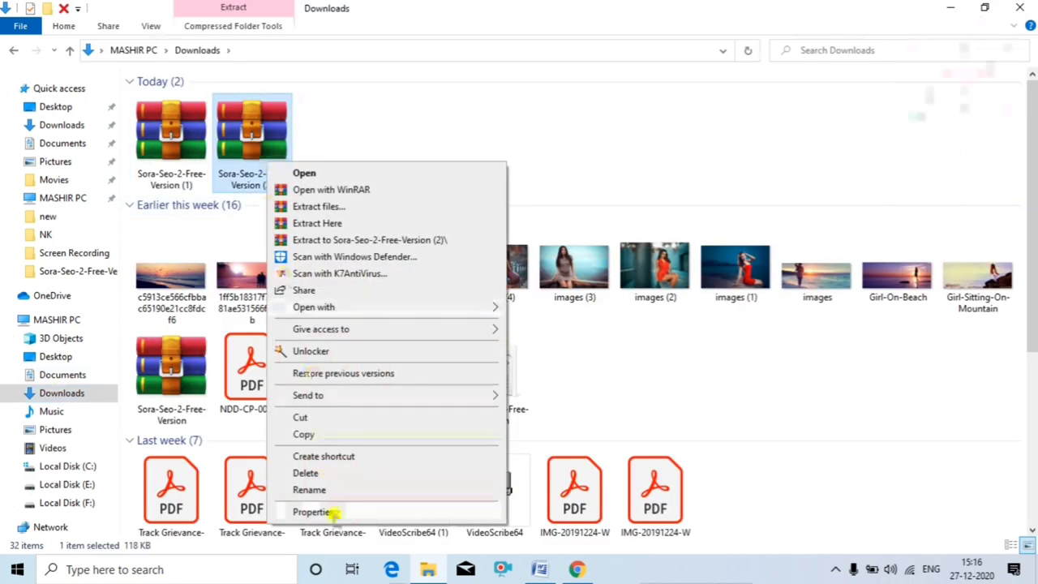
left_click(305, 473)
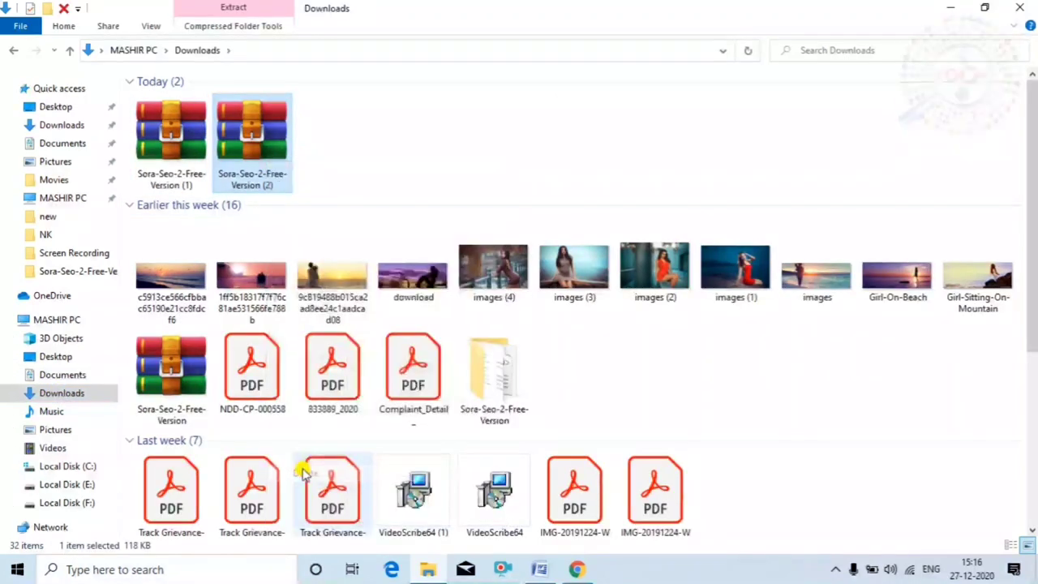
double_click(165, 130)
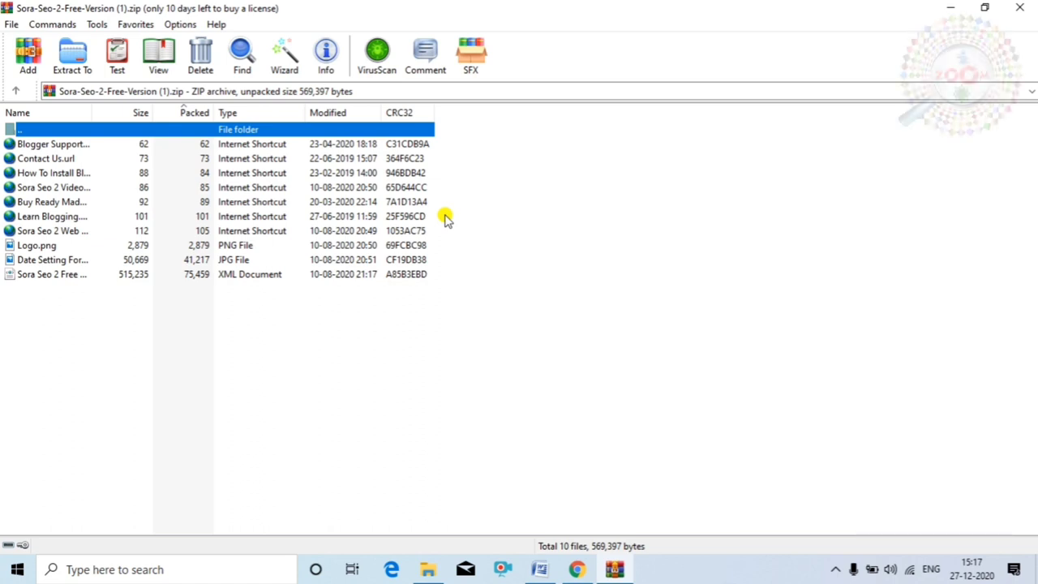
Step: Close the template archive, switch to Chrome and close the Sora Seo 2 download page to return to the live blog
left_click(1019, 7)
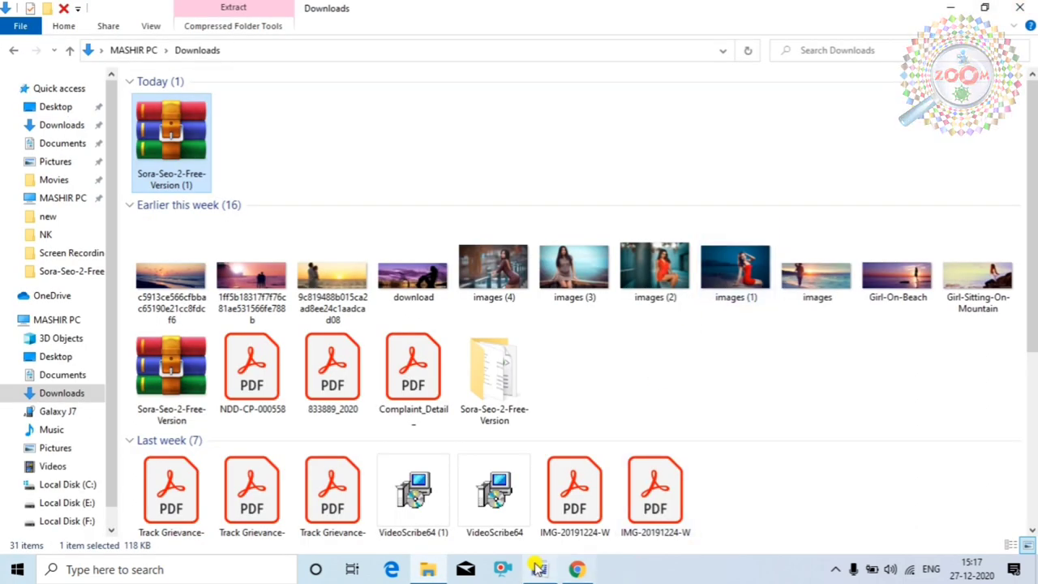
left_click(575, 569)
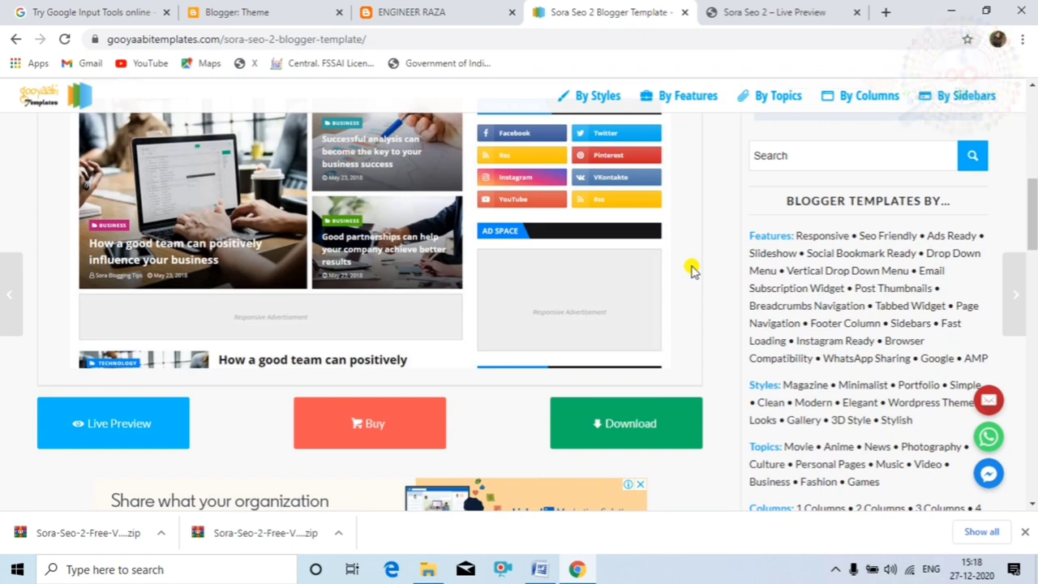
key("ctrl+w")
left_click(430, 12)
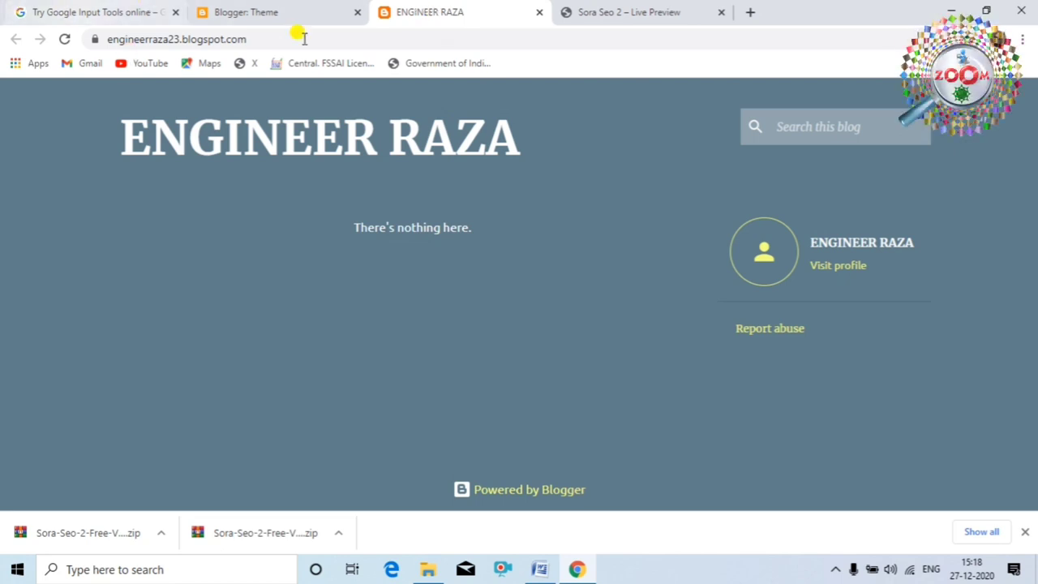
Step: Replace the blog's theme by uploading the Sora Seo 2 Free Version XML file from the Sora-Seo-2-Free-Version folder in Downloads
left_click(312, 10)
left_click(86, 474)
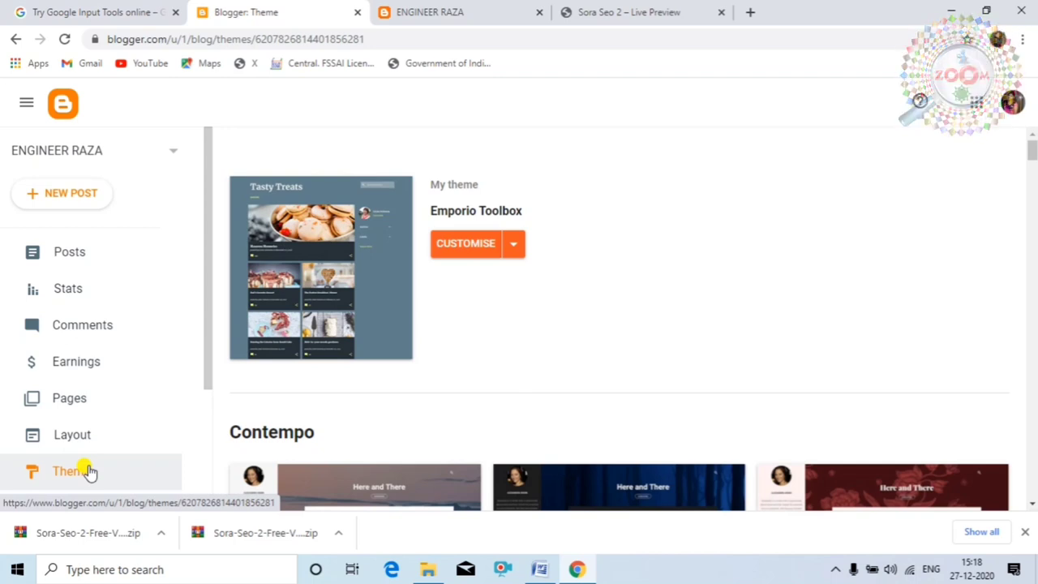
left_click(514, 244)
left_click(340, 286)
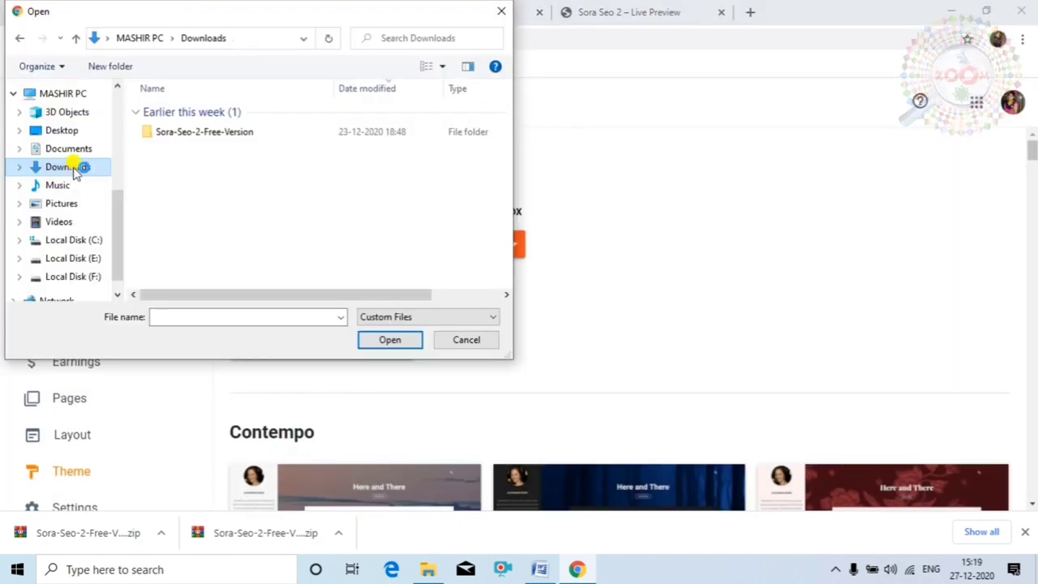
double_click(214, 128)
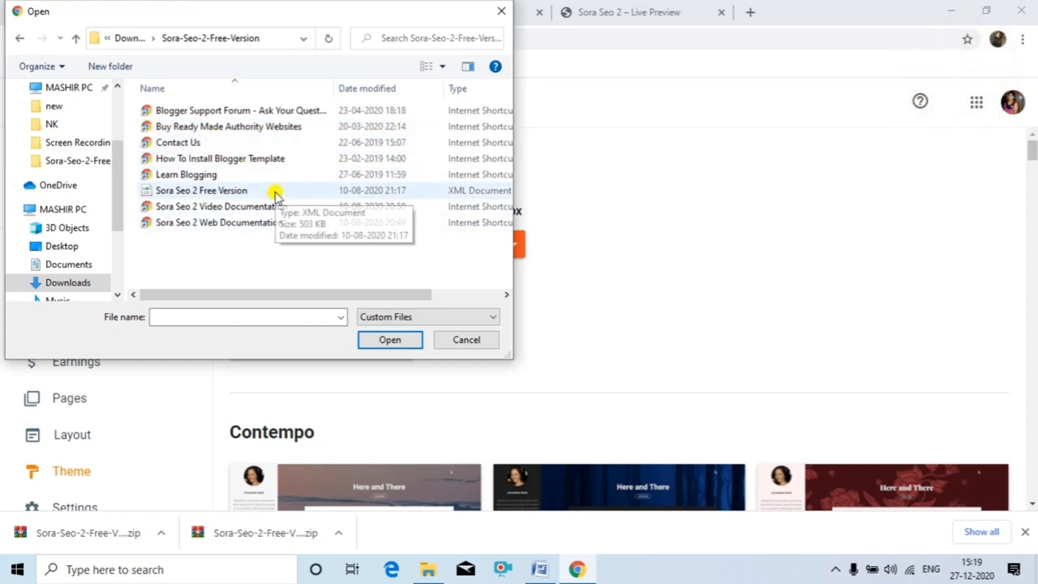
double_click(273, 191)
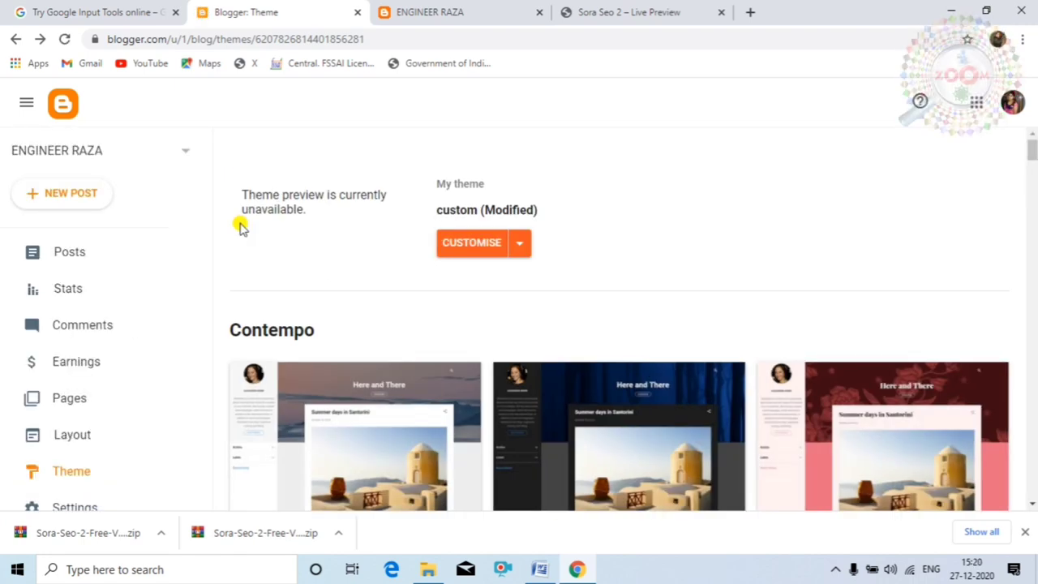
Step: Reload the live blog and examine the new theme's header, menus, sidebar and post sections
left_click(497, 9)
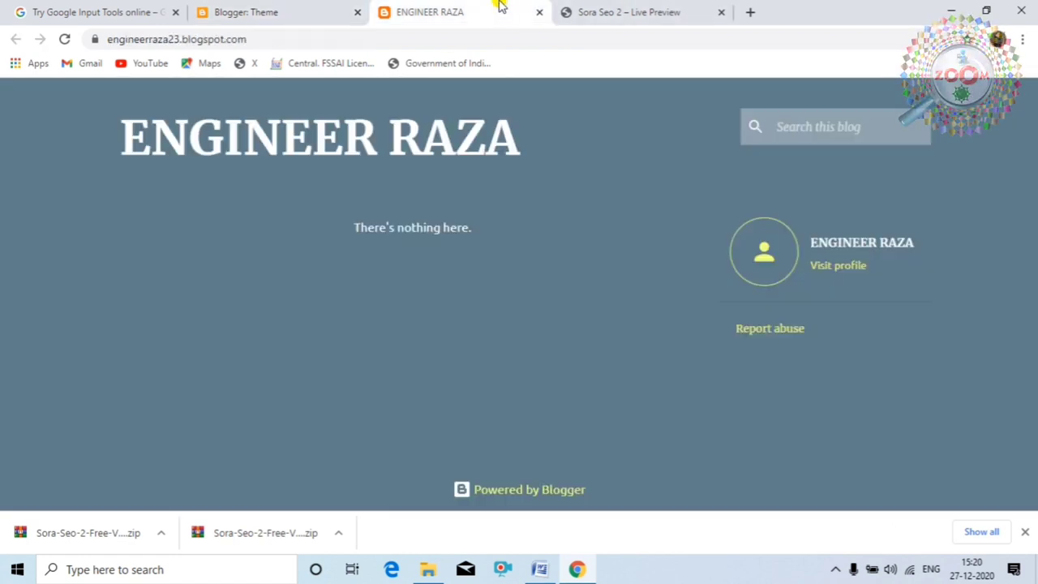
left_click(64, 39)
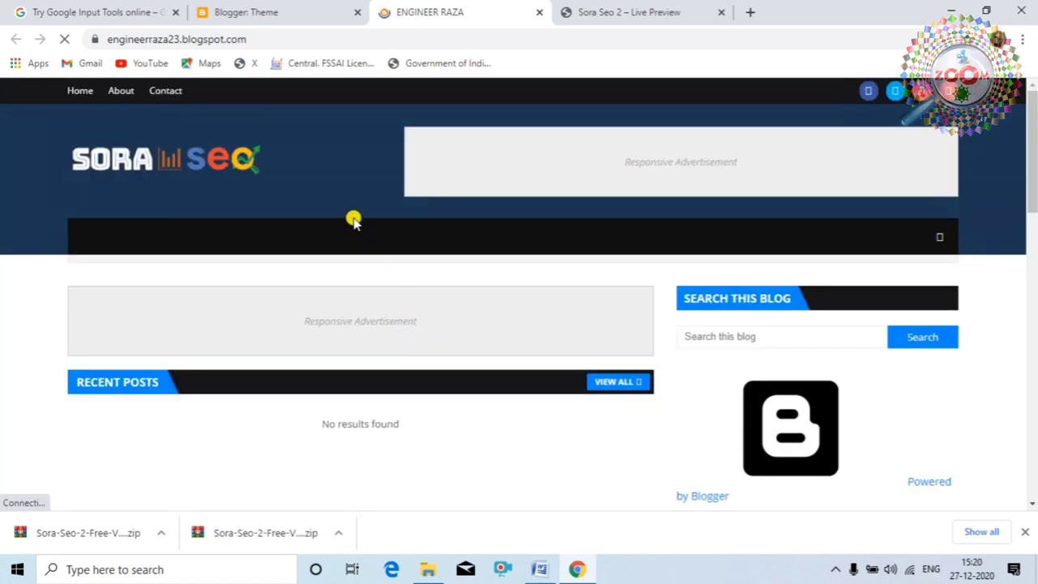
scroll(458, 325, "down", 2)
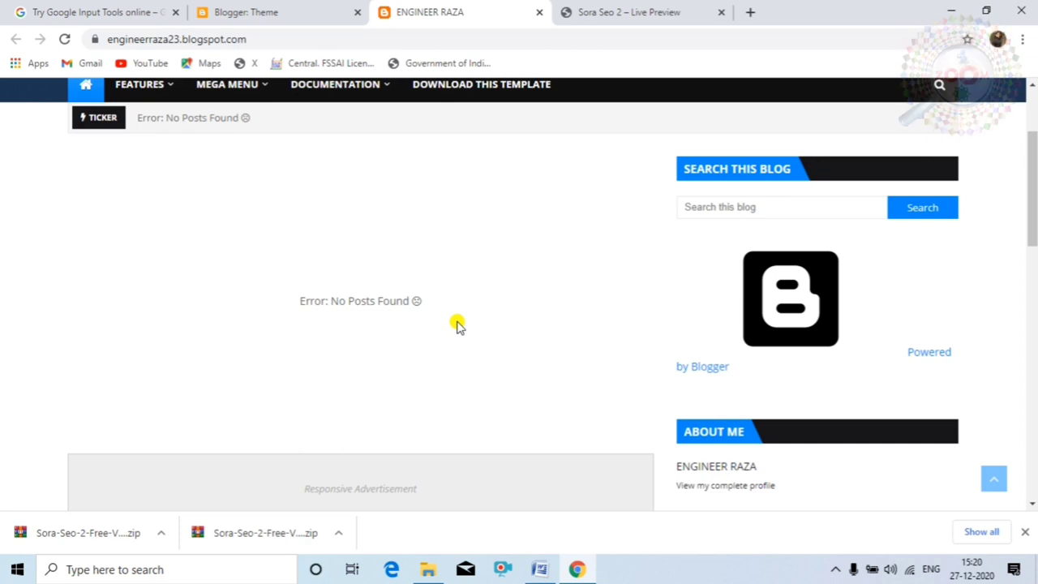
scroll(458, 325, "down", 2)
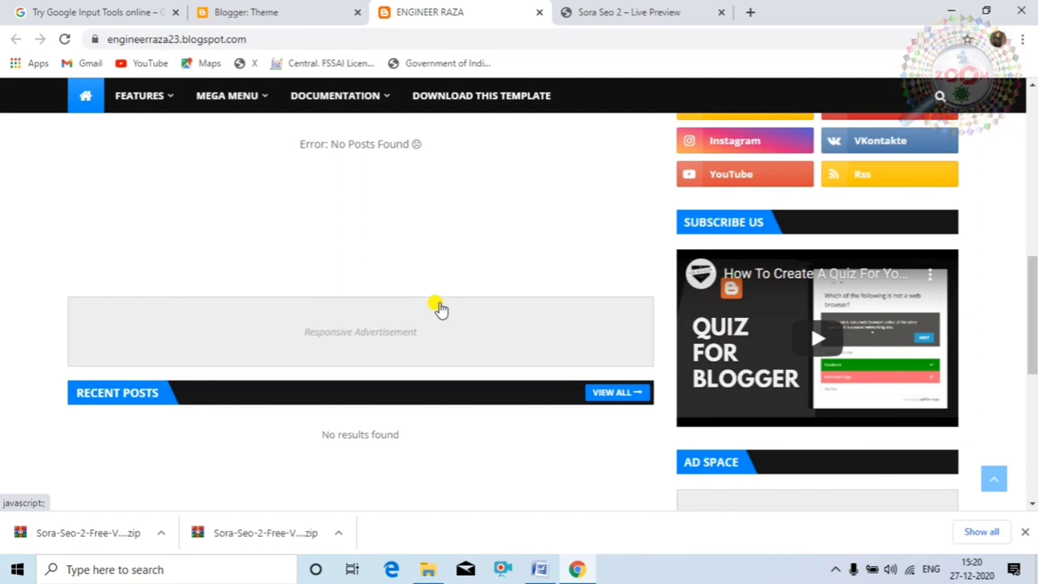
Step: Examine the theme customizer's Background and Gadgets settings and leave it, discarding the unsaved changes
key("ctrl+shift+Tab")
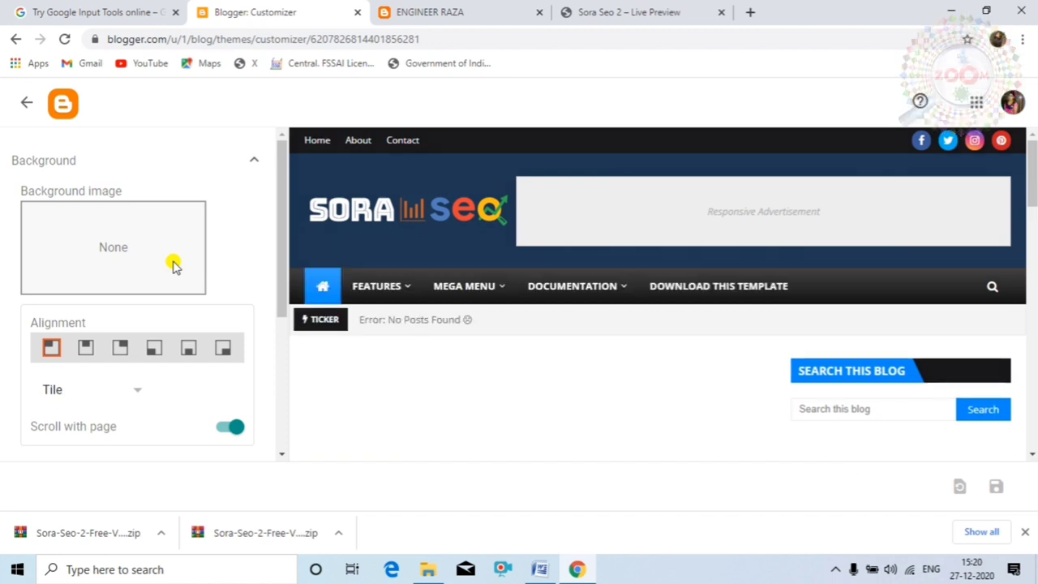
scroll(199, 404, "down", 1)
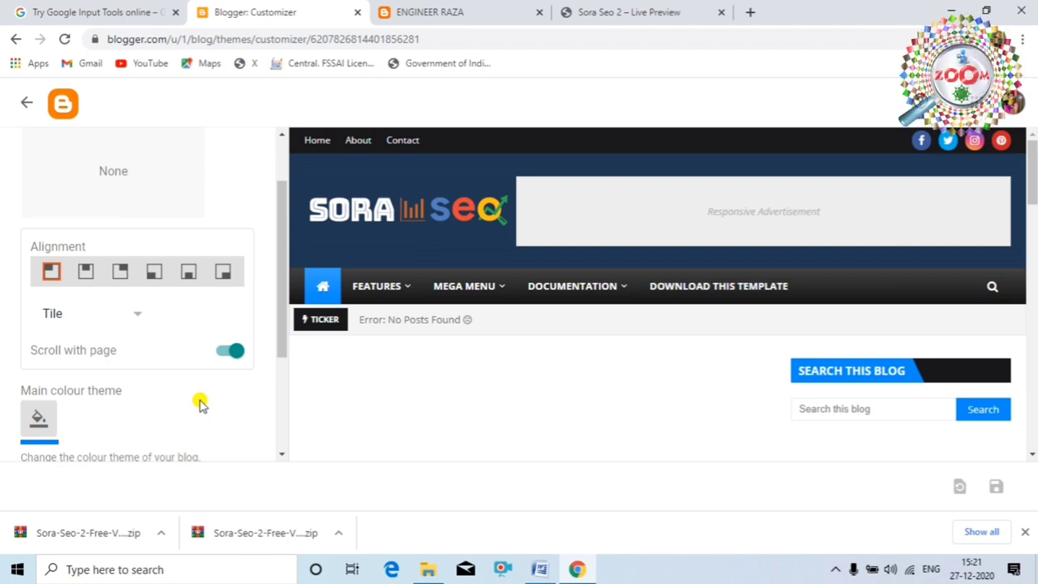
scroll(200, 402, "down", 5)
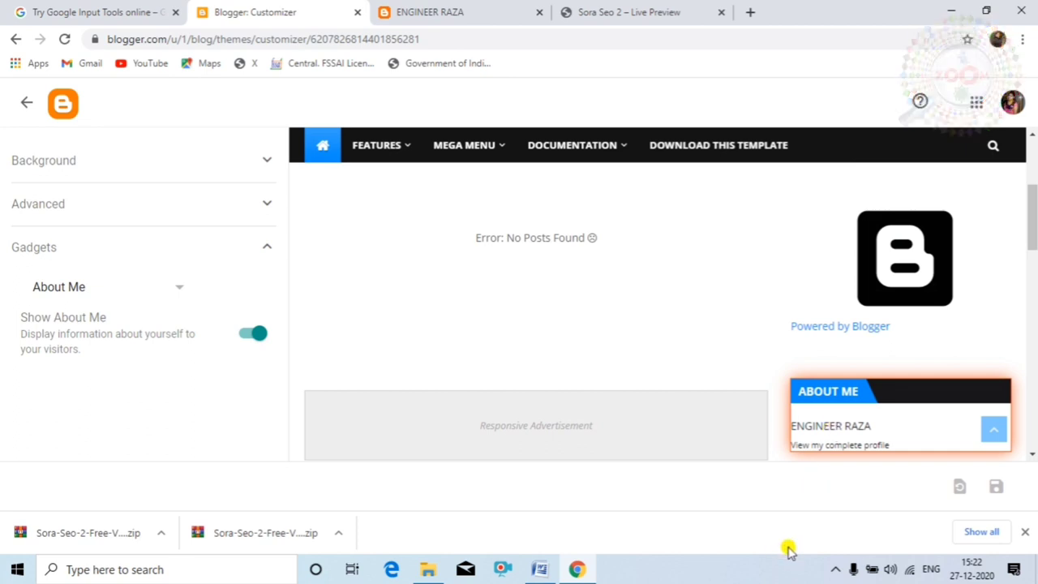
left_click(835, 569)
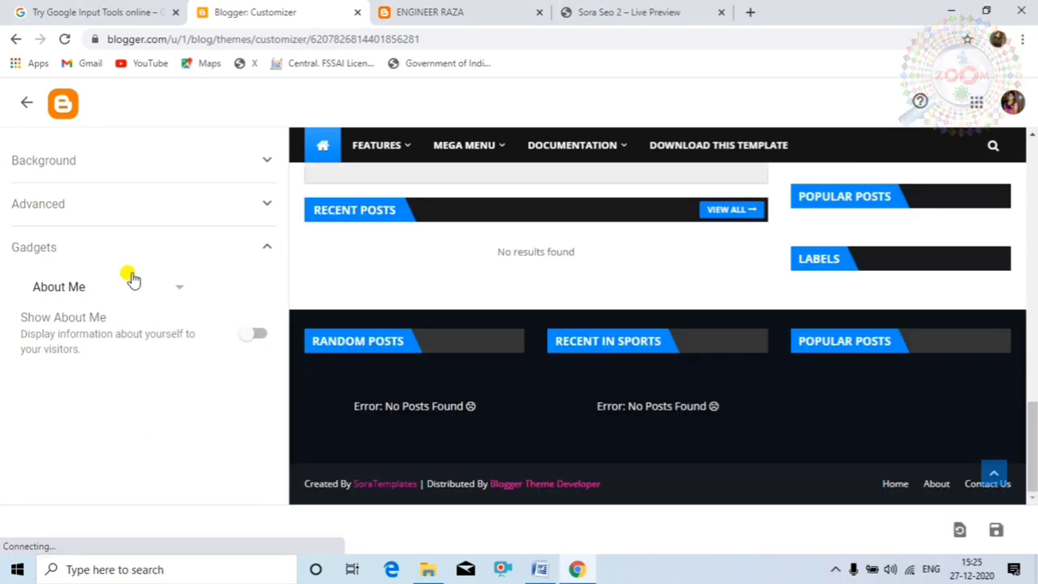
left_click(106, 160)
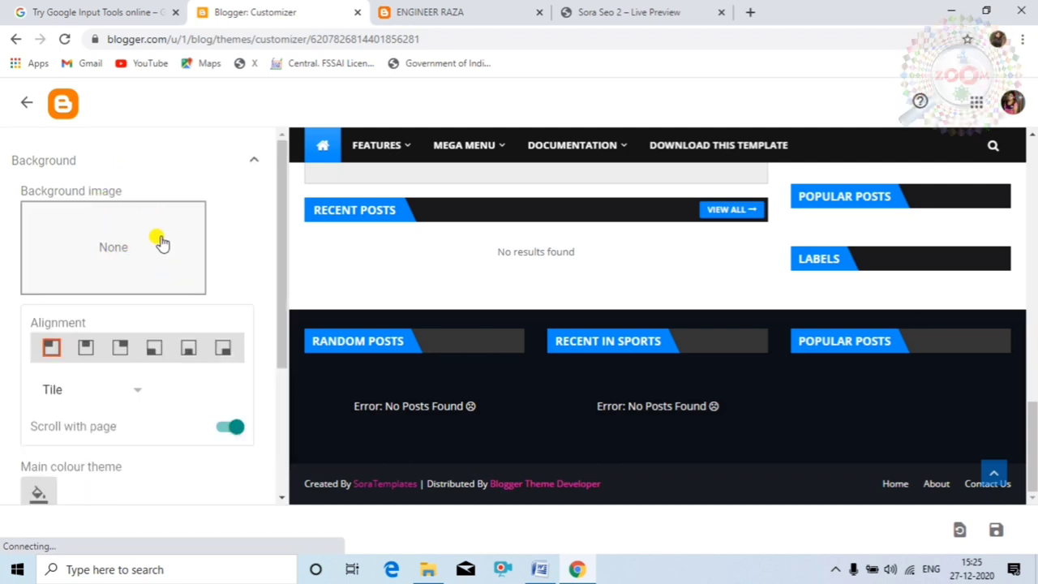
left_click(15, 39)
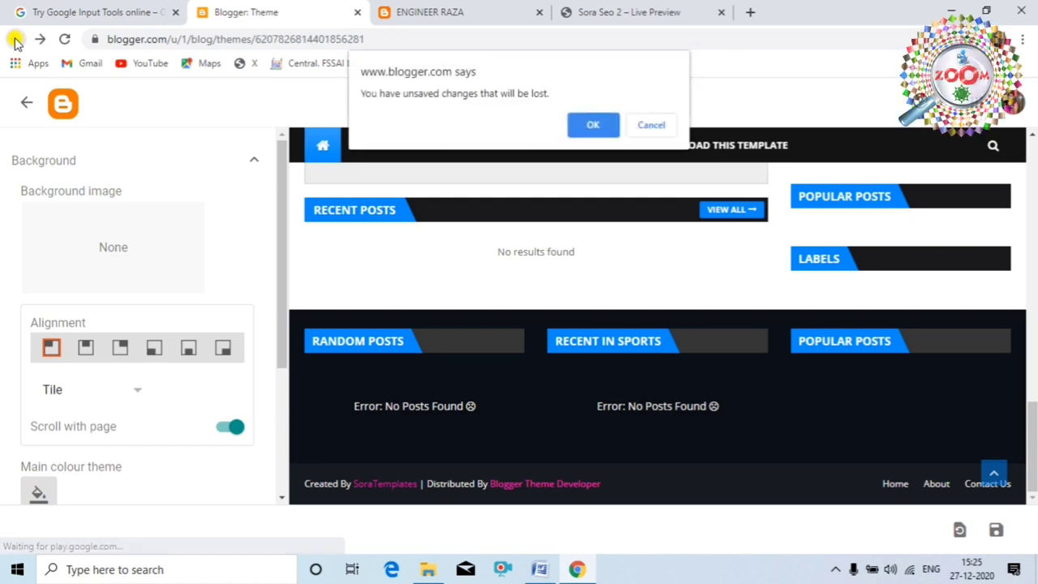
key("Return")
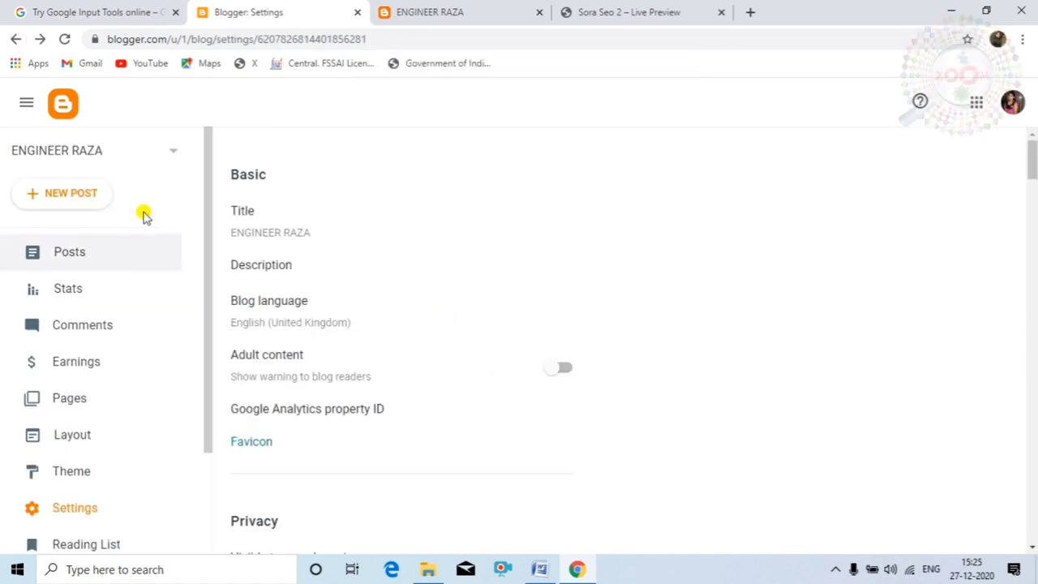
Step: Create a new blog post titled "Contact us" with an empty body and publish it
left_click(61, 252)
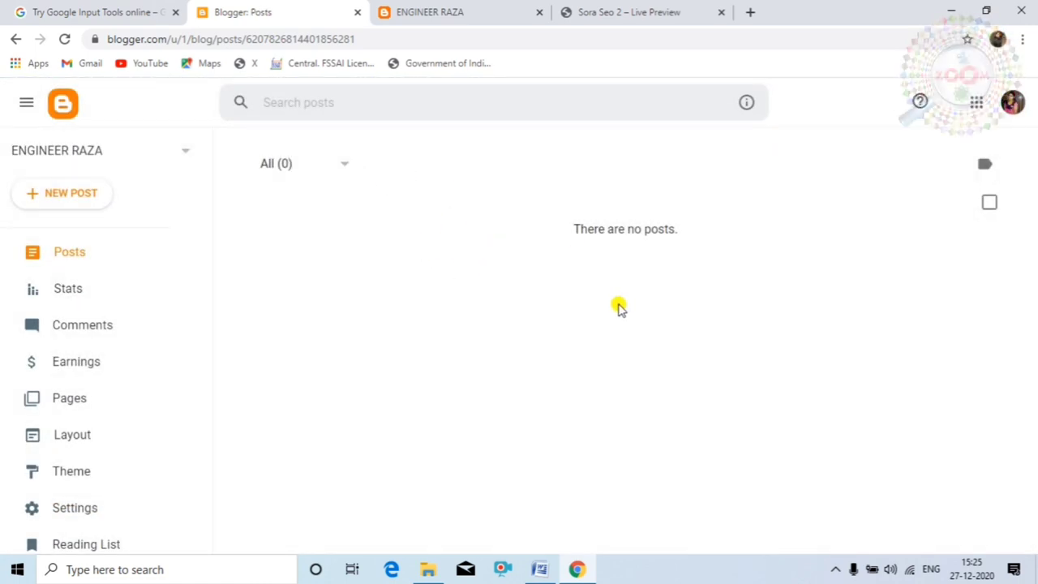
left_click(68, 204)
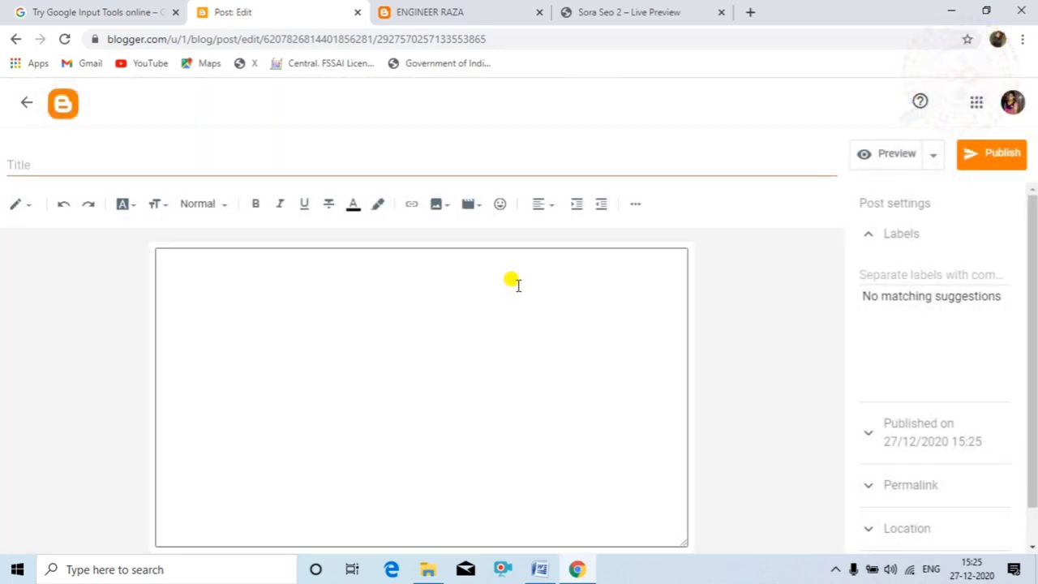
left_click(17, 166)
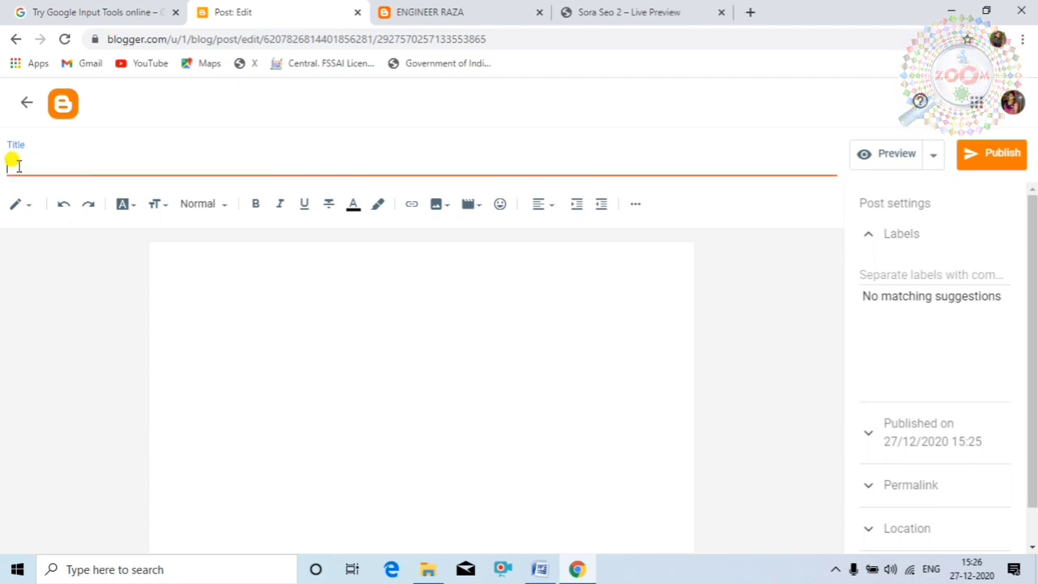
type("Contact us")
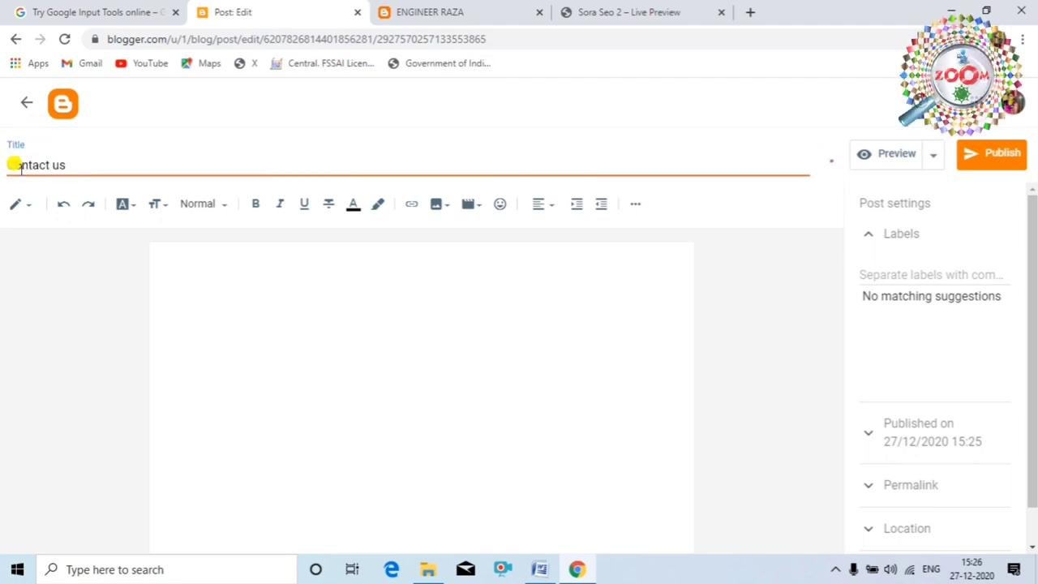
left_click(244, 294)
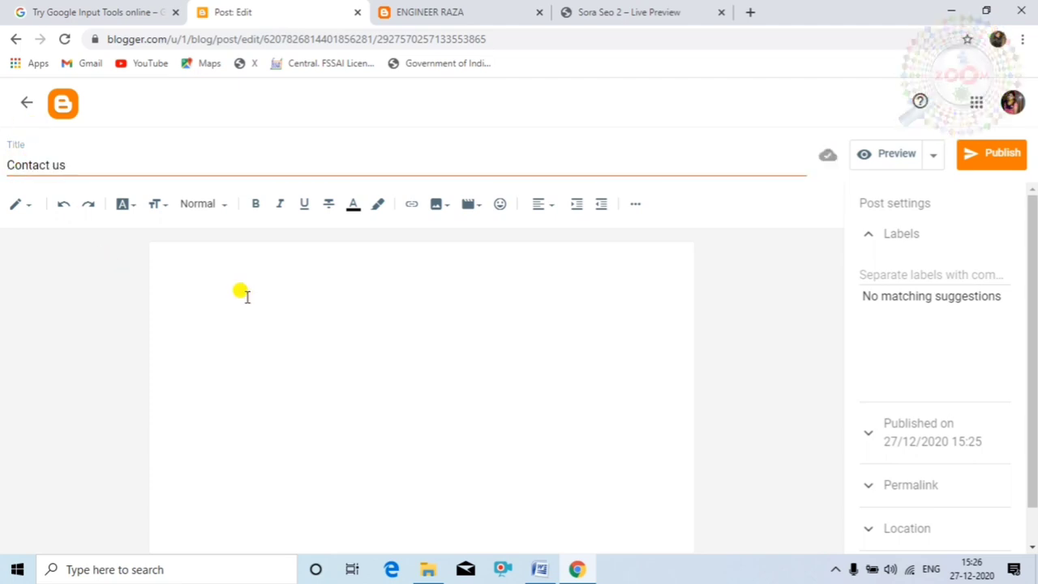
left_click(188, 287)
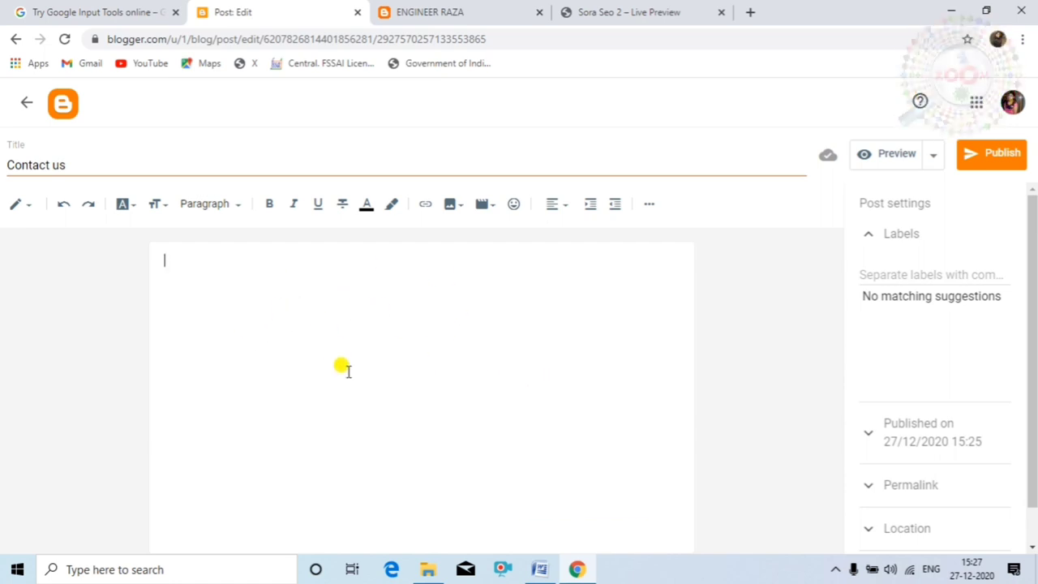
left_click(342, 368)
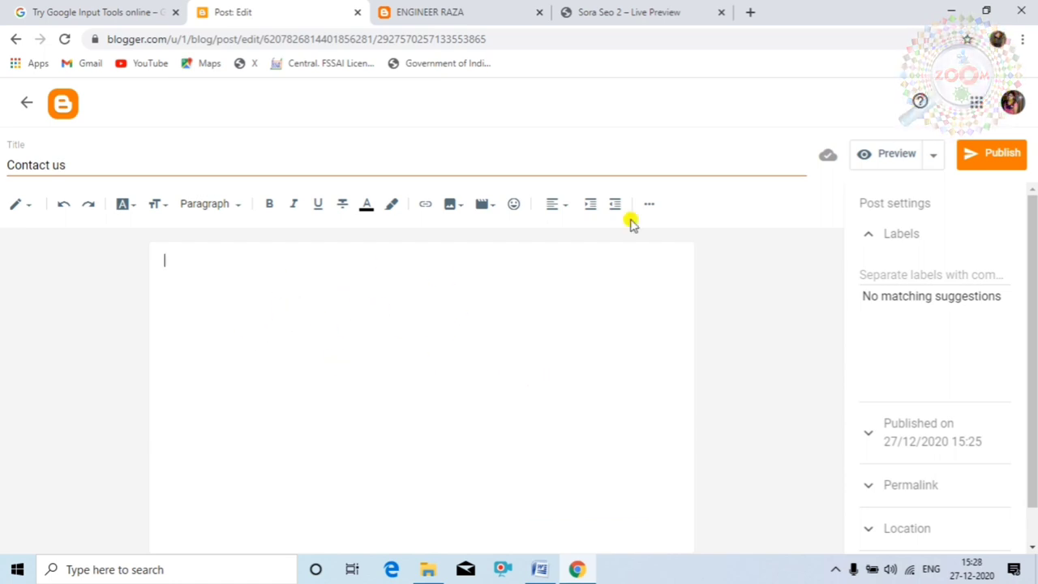
left_click(995, 157)
left_click(579, 354)
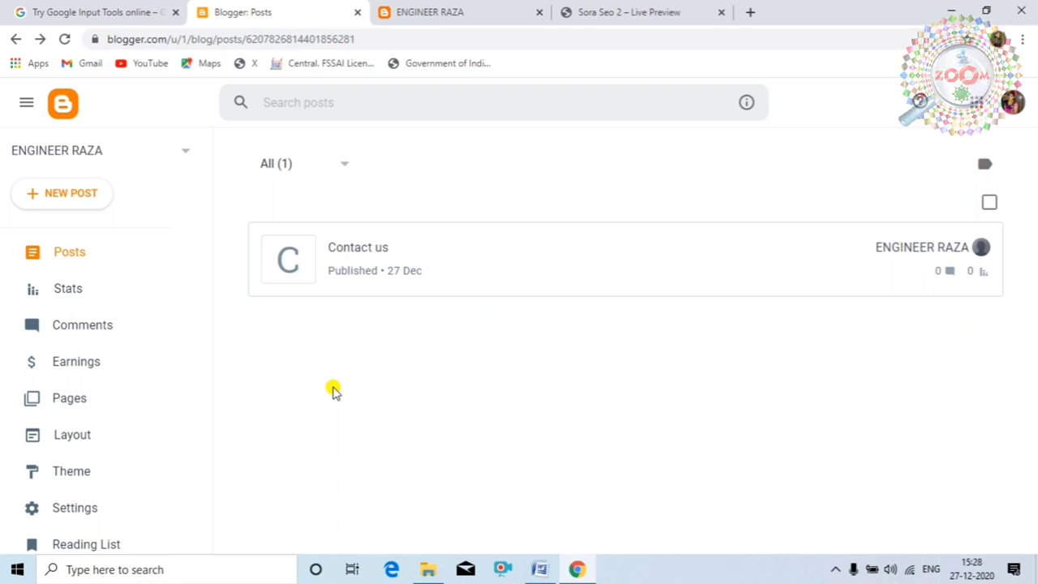
Step: Create another blog post titled "About us" with an empty body and publish it
left_click(57, 397)
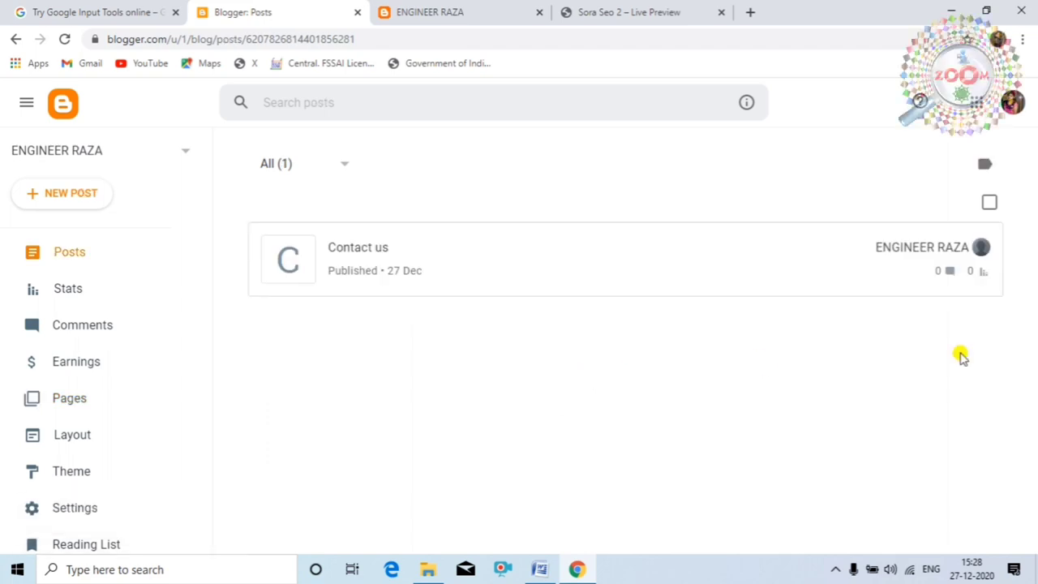
mouse_move(926, 268)
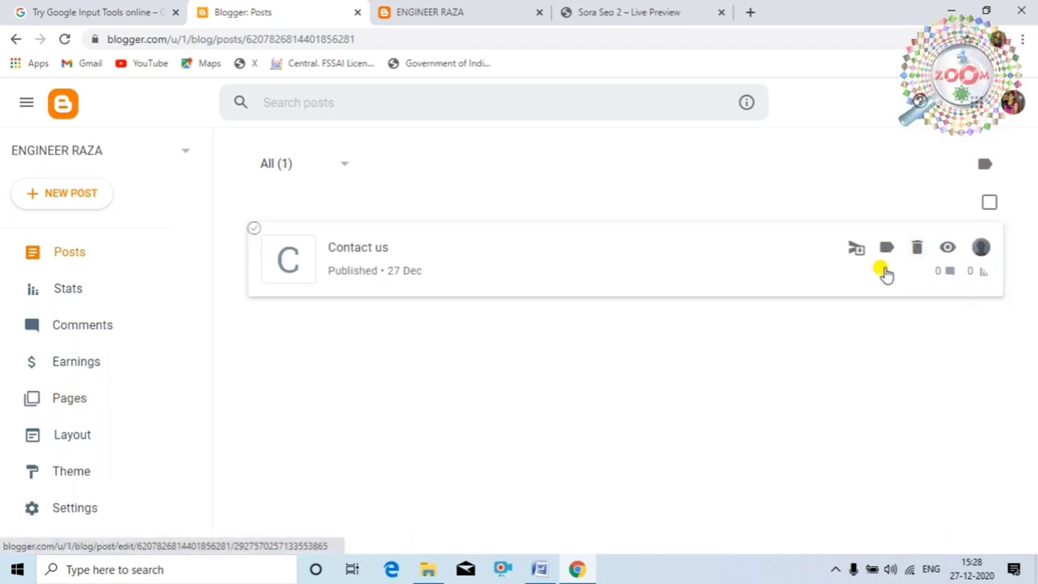
left_click(72, 195)
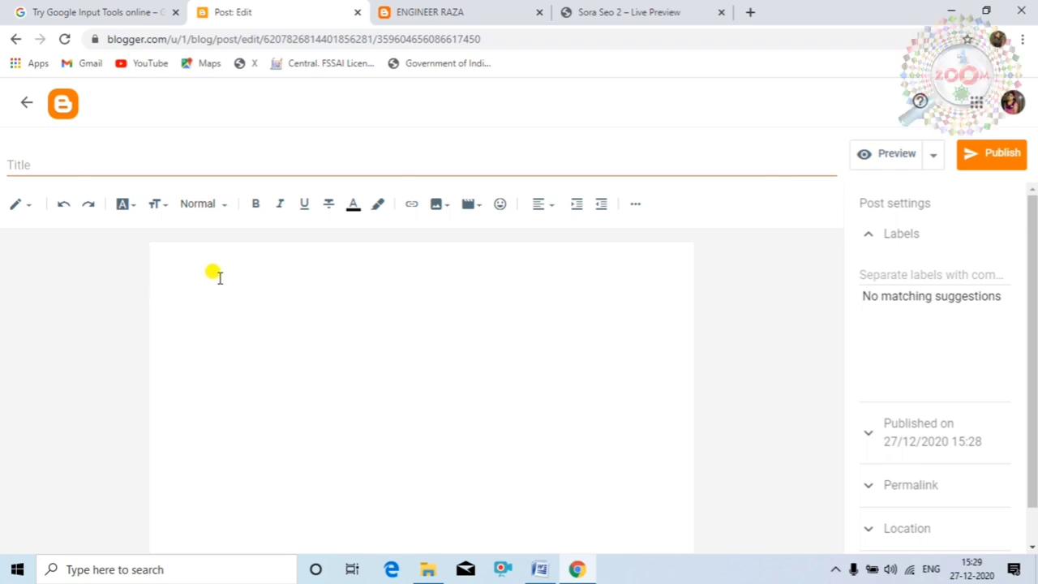
left_click(30, 162)
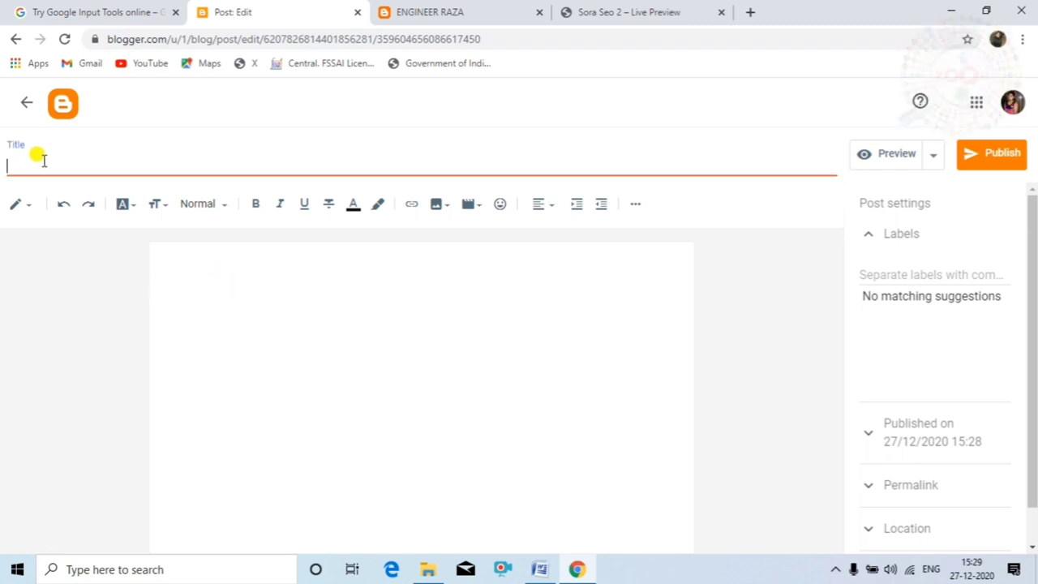
type("About us")
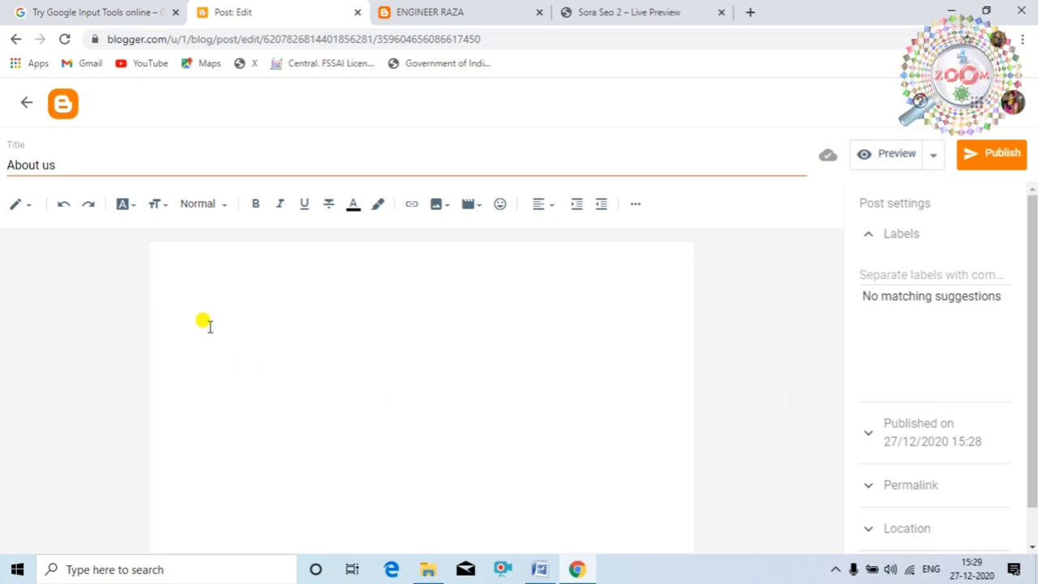
left_click(185, 262)
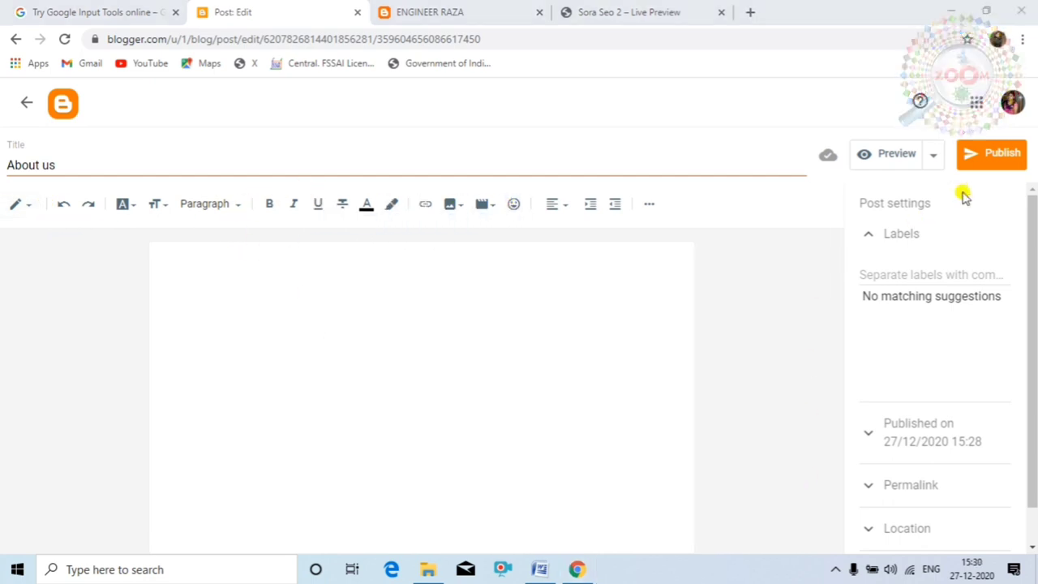
left_click(1000, 156)
left_click(587, 350)
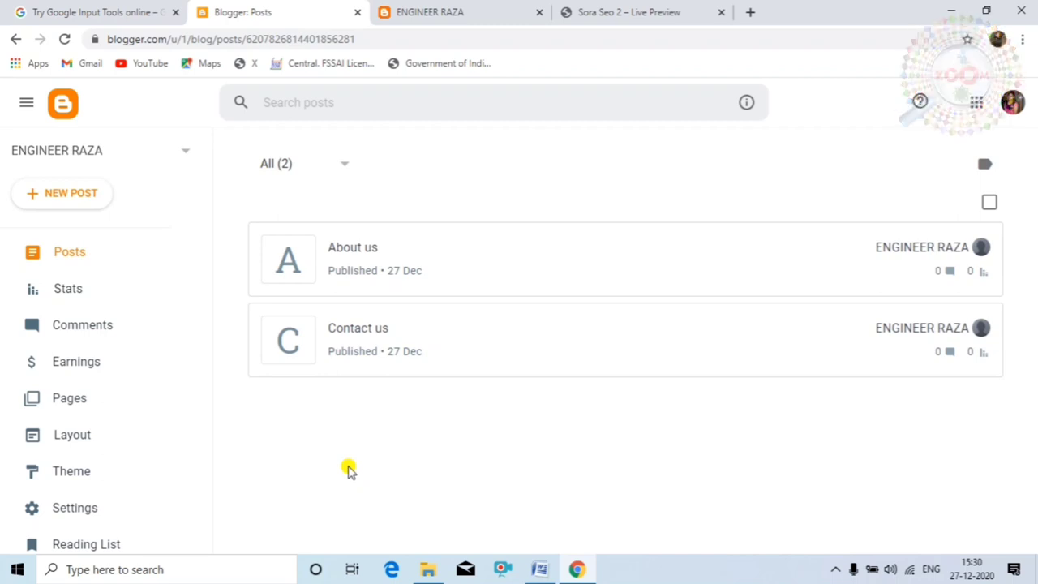
Step: Create a new post with the Hindi headline beginning "स्टार्टअप आईपीओ देंगे कमाई का मौका" as title and paste the Hindi news paragraphs as its body
left_click(81, 258)
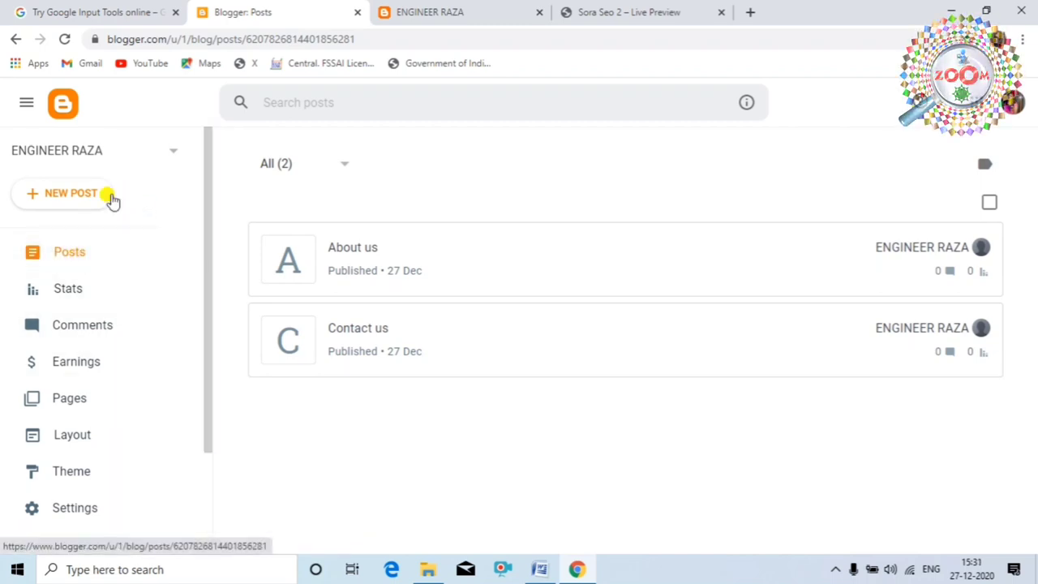
left_click(76, 196)
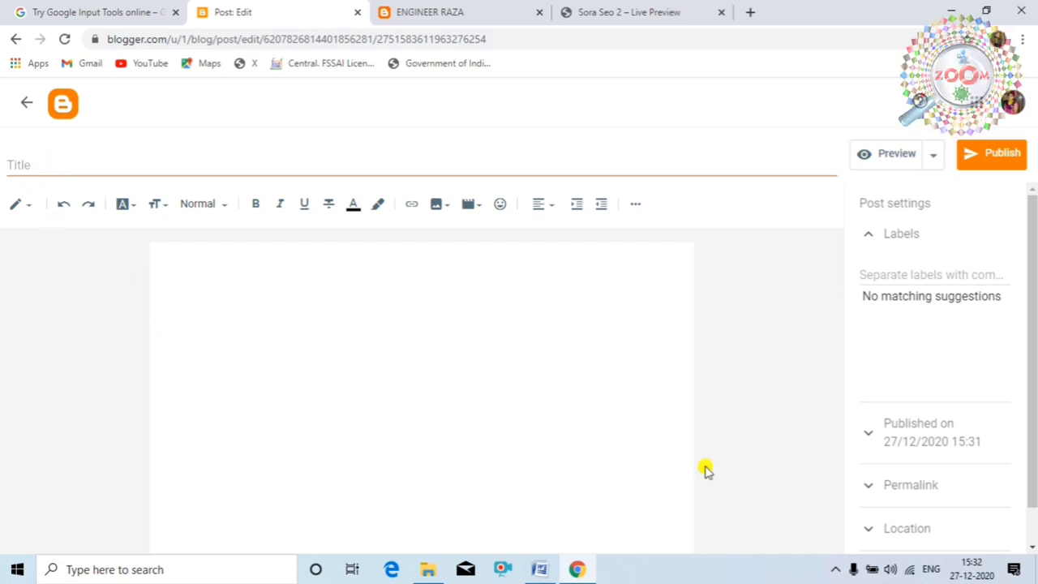
left_click(42, 162)
key("ctrl+v")
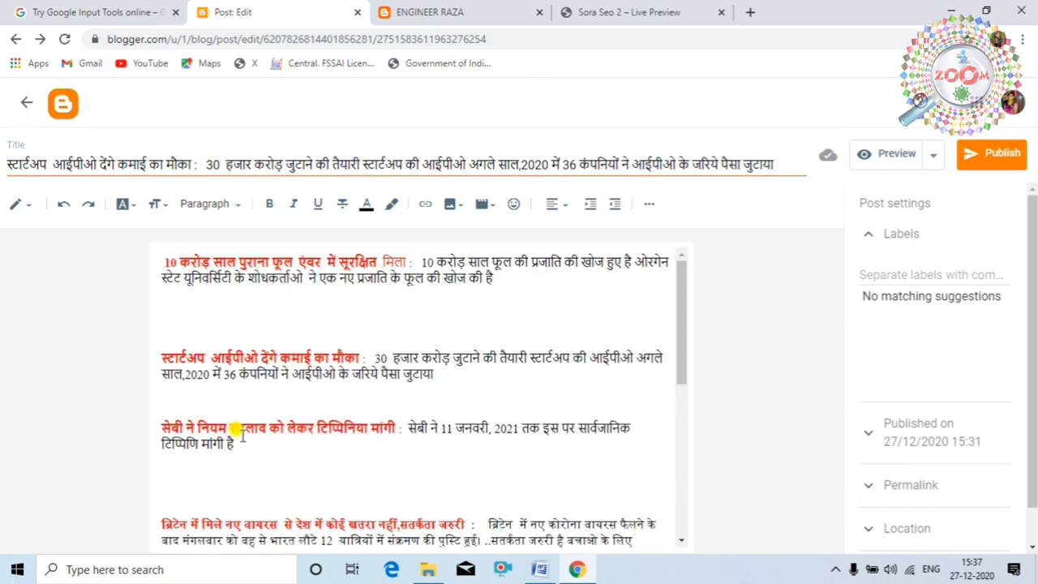
scroll(343, 378, "down", 4)
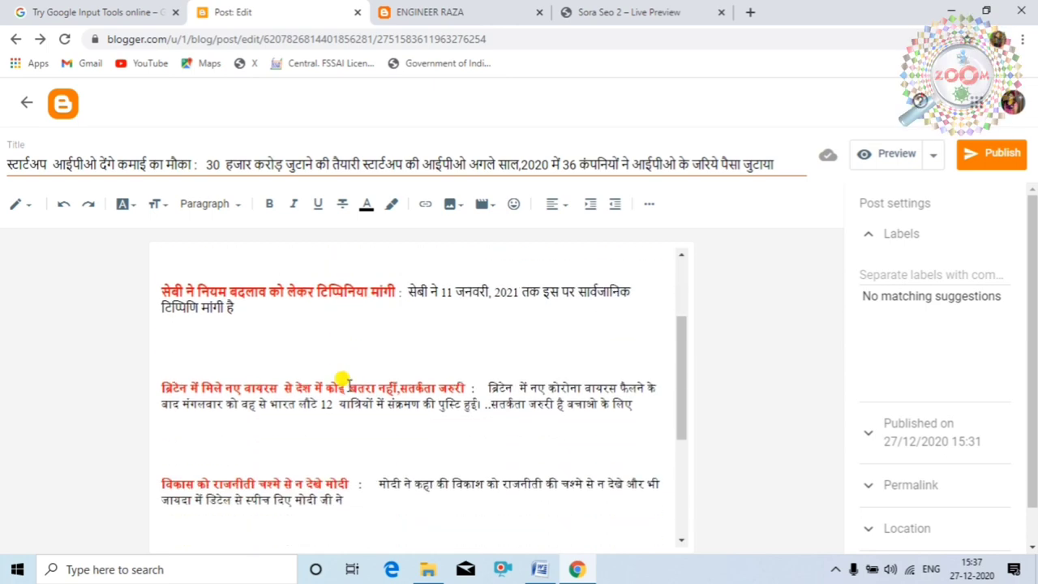
scroll(395, 434, "up", 4)
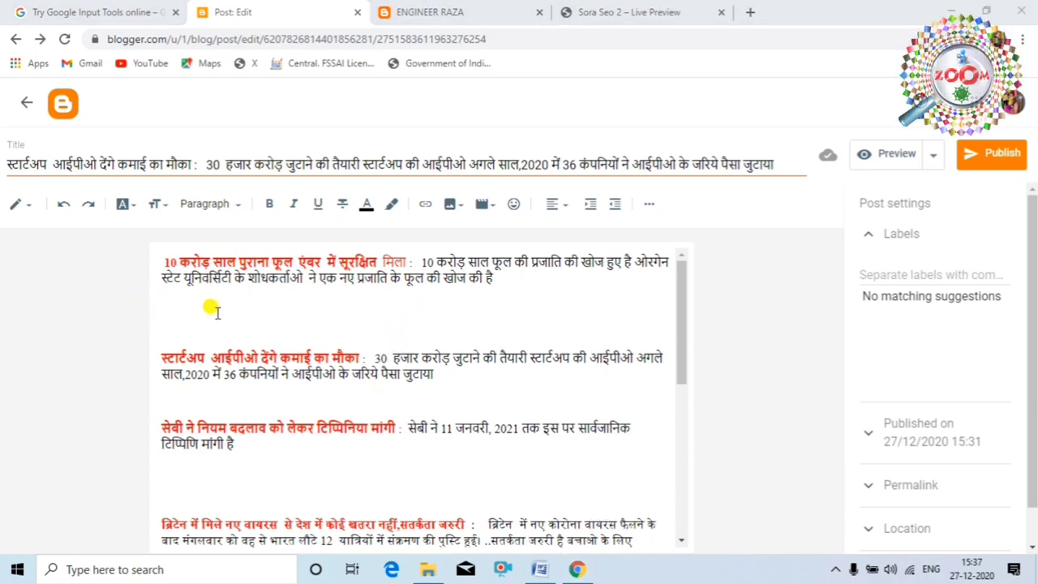
Step: Upload the image 20201224_164106 from the computer's Desktop and insert it below the post's first news paragraph
left_click(453, 205)
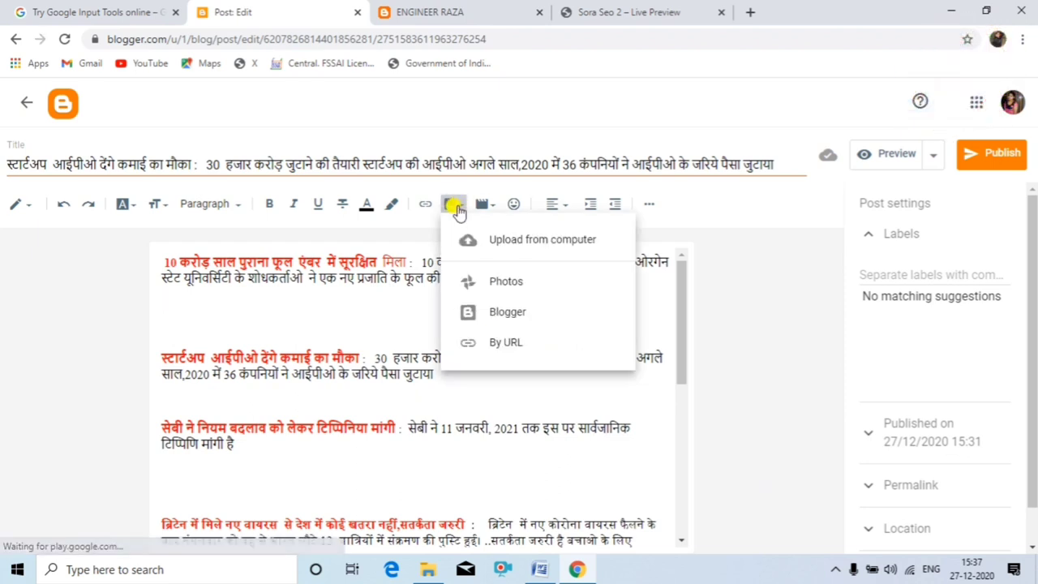
left_click(533, 245)
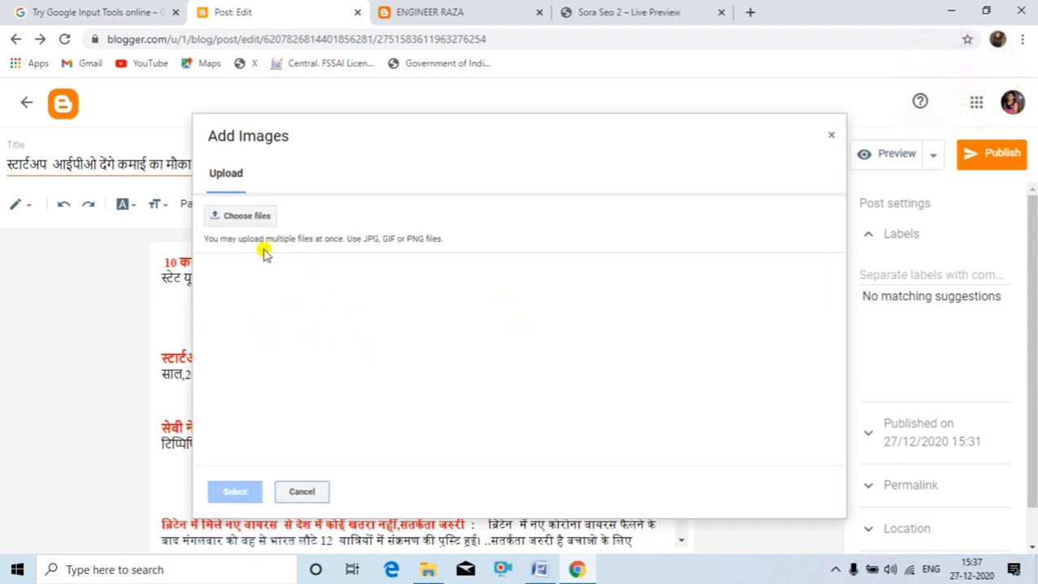
left_click(241, 215)
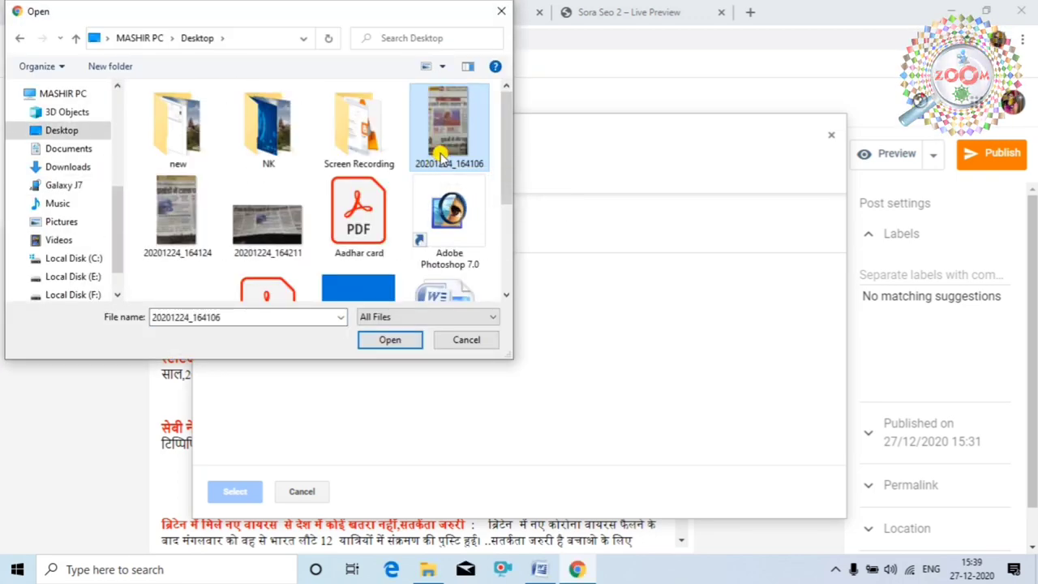
left_click(397, 340)
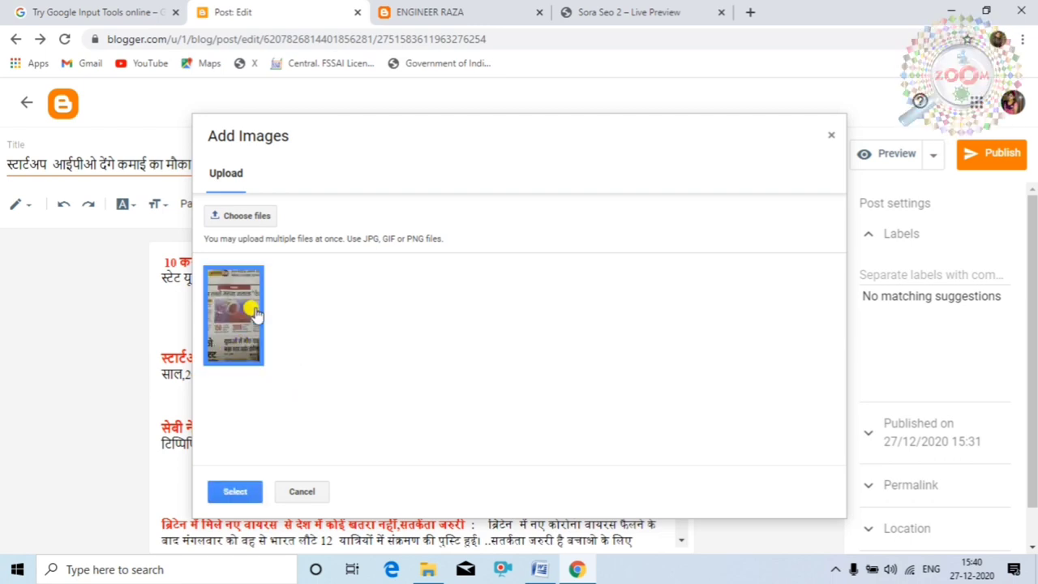
left_click(235, 493)
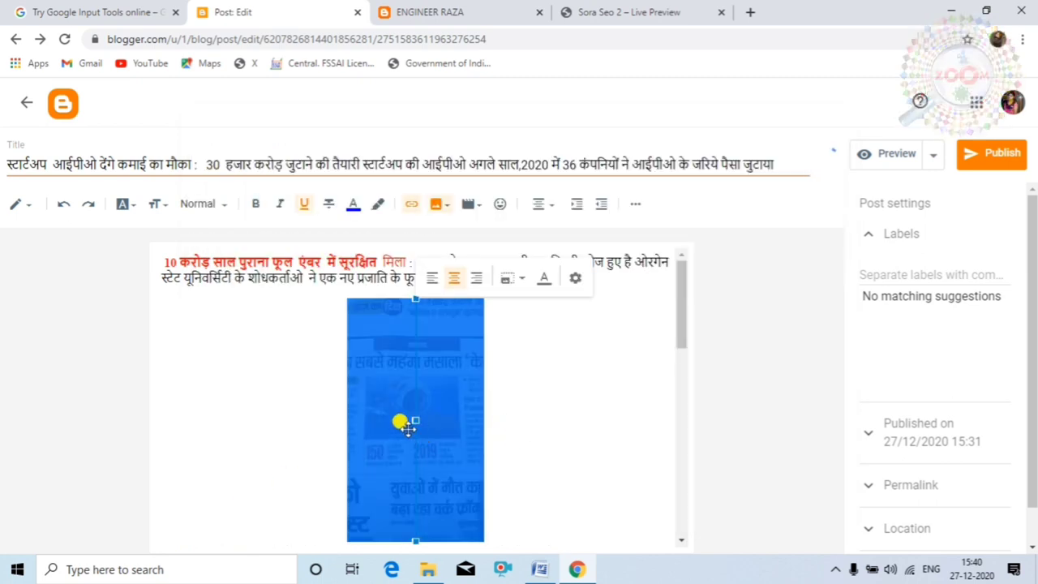
Step: Align the inserted newspaper image to the left so the following paragraphs wrap beside it
scroll(422, 400, "down", 2)
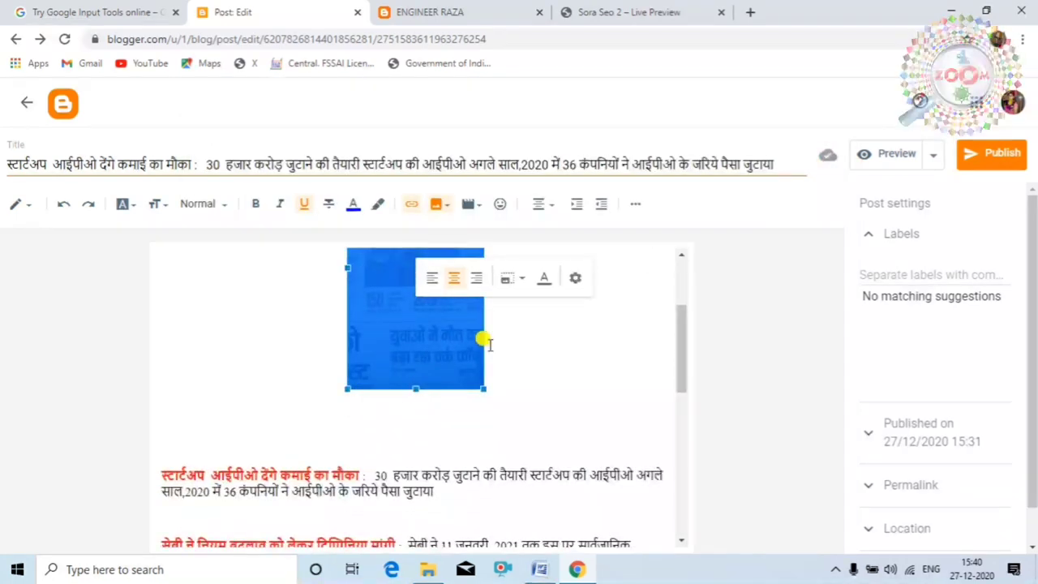
left_click(432, 279)
scroll(288, 354, "up", 1)
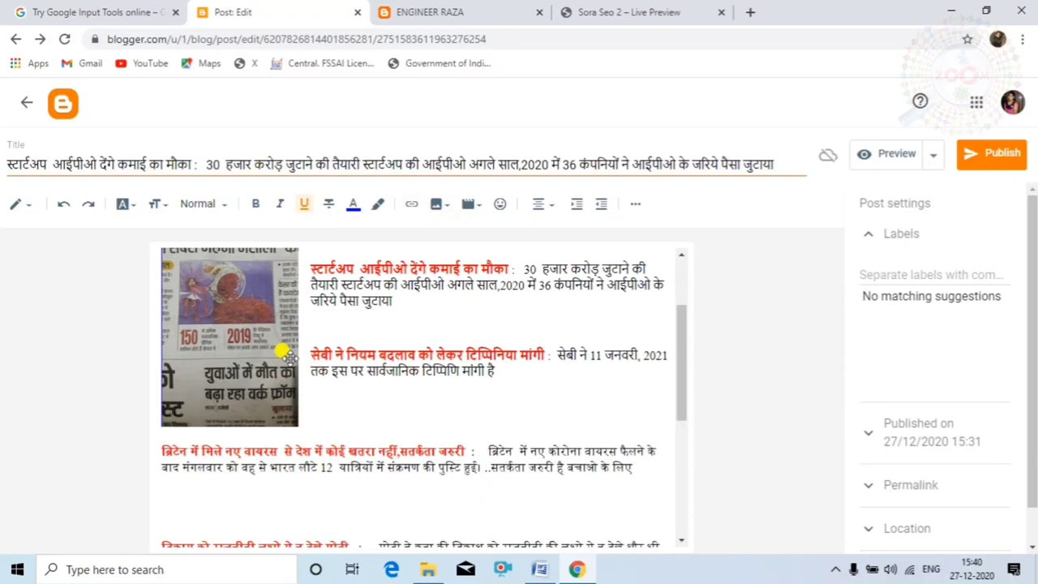
scroll(288, 354, "up", 2)
left_click(253, 398)
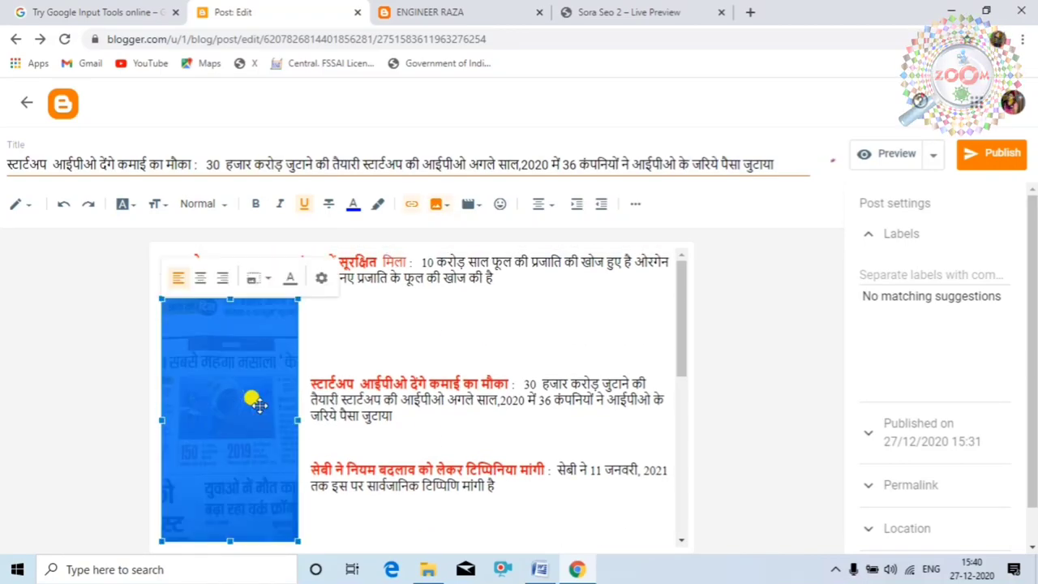
scroll(255, 430, "down", 2)
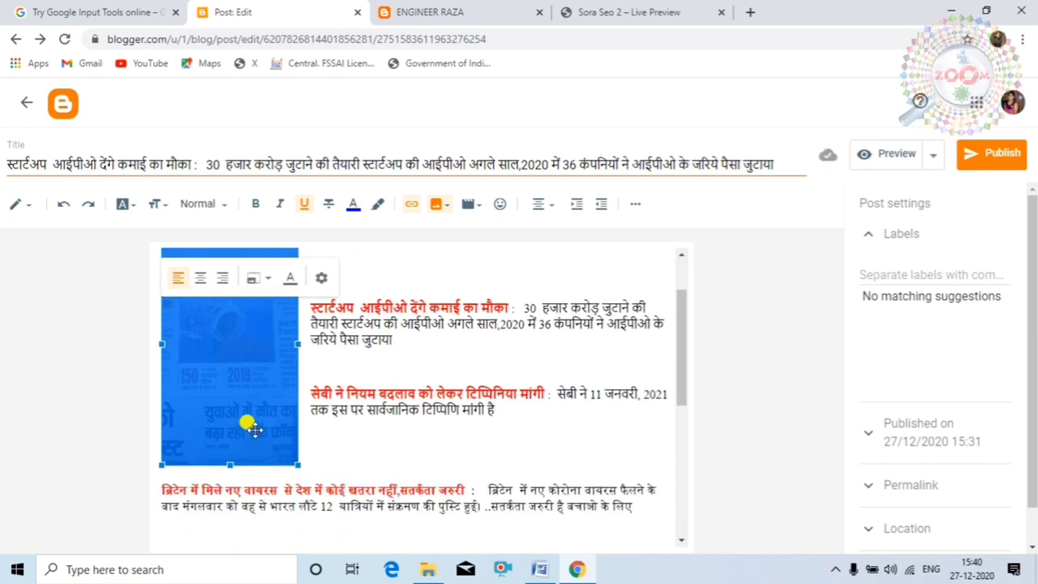
right_click(250, 399)
left_click(235, 389)
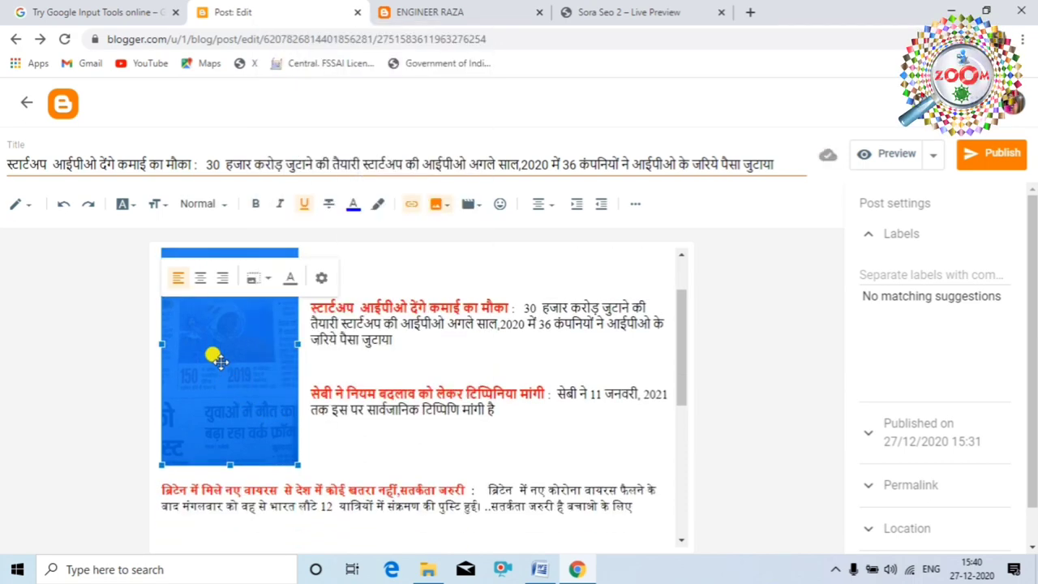
Step: Align the newspaper image to the right of the paragraphs and return it to centre alignment
left_click(225, 277)
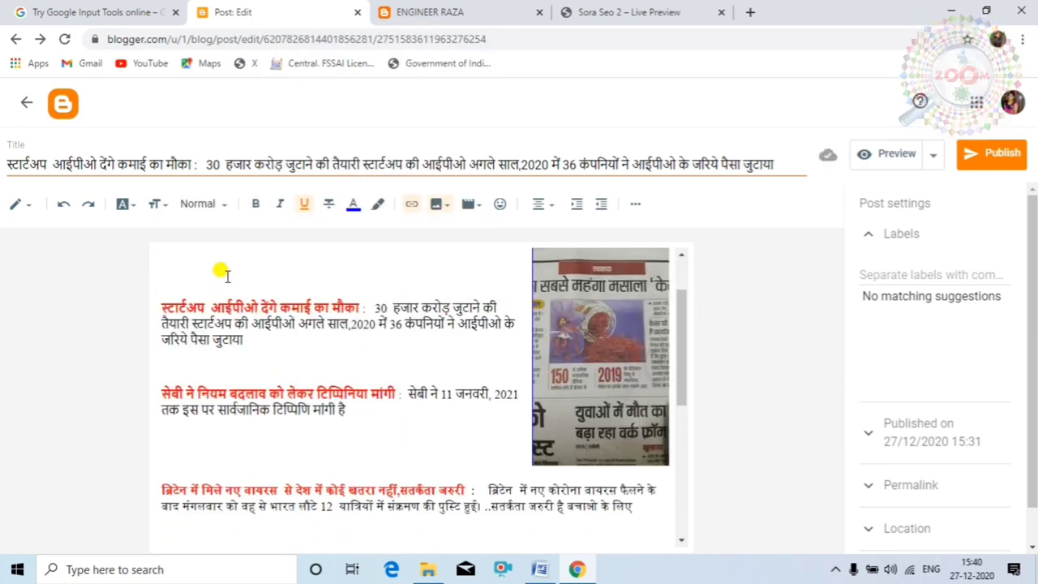
left_click(565, 340)
right_click(588, 347)
left_click(543, 381)
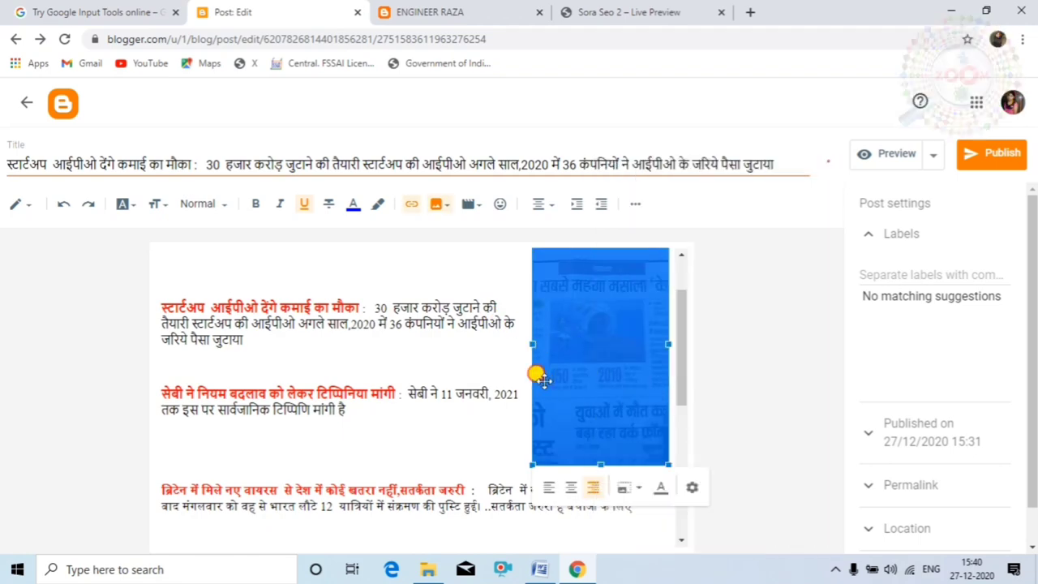
right_click(536, 362)
left_click(541, 365)
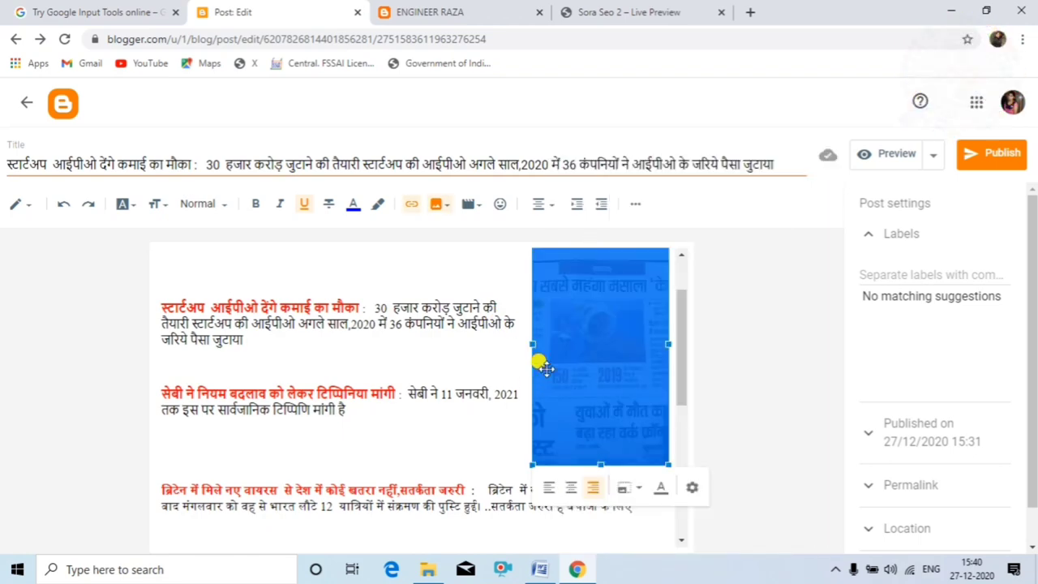
left_click_drag(545, 368, 531, 468)
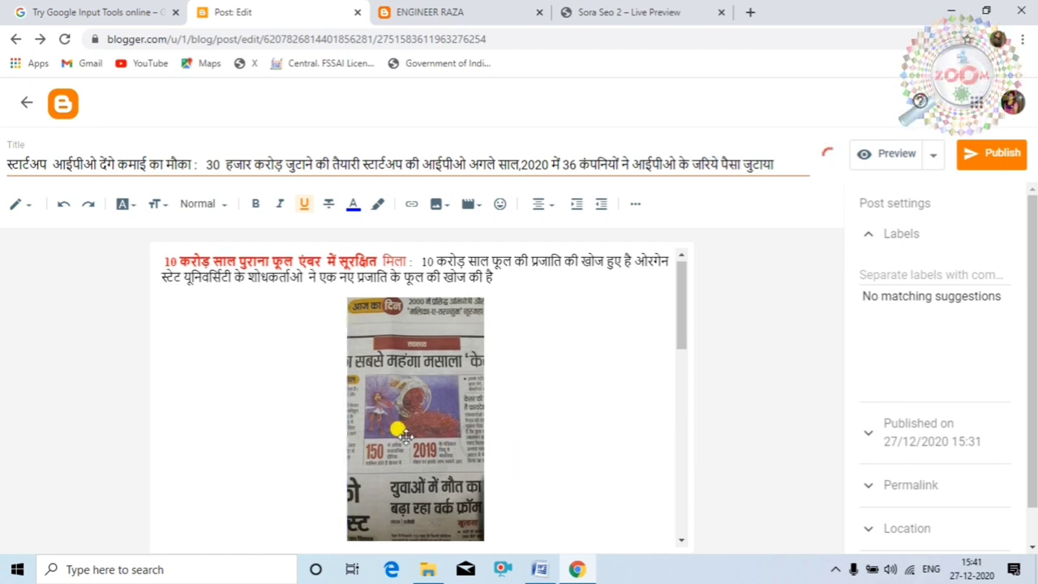
scroll(403, 435, "down", 2)
scroll(405, 436, "up", 1)
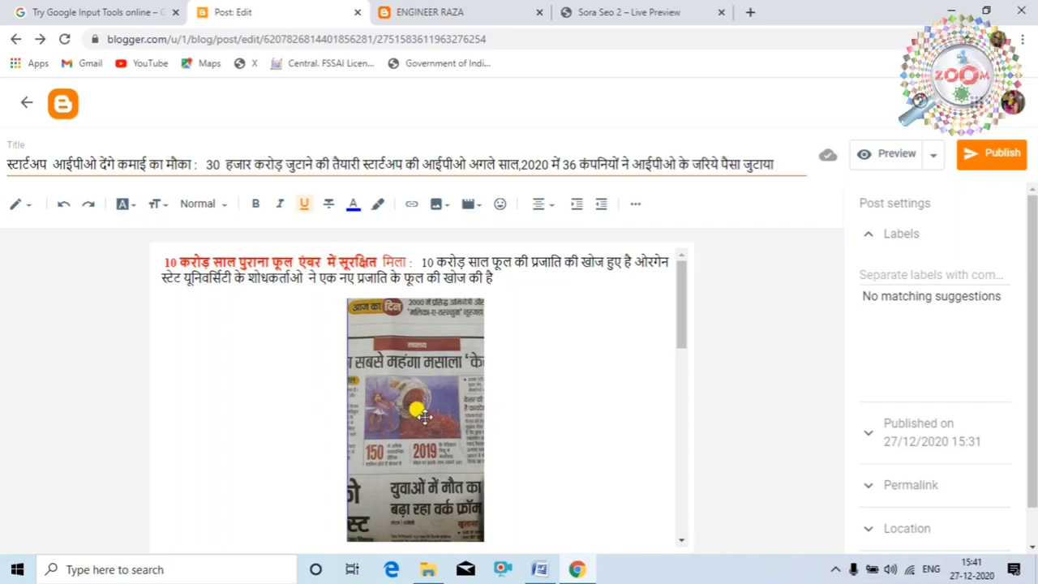
scroll(412, 412, "down", 1)
scroll(426, 417, "up", 1)
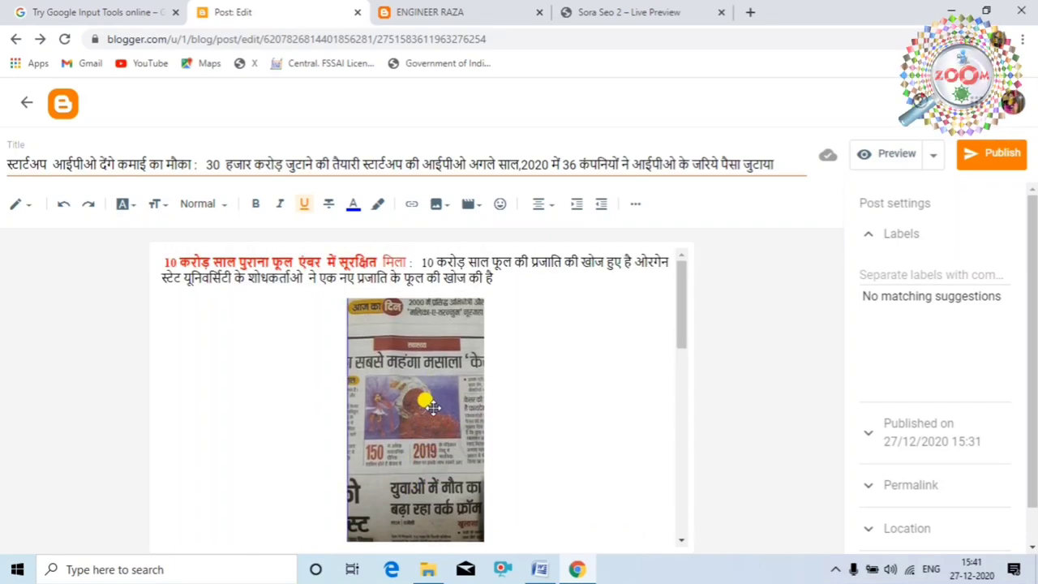
scroll(427, 412, "down", 4)
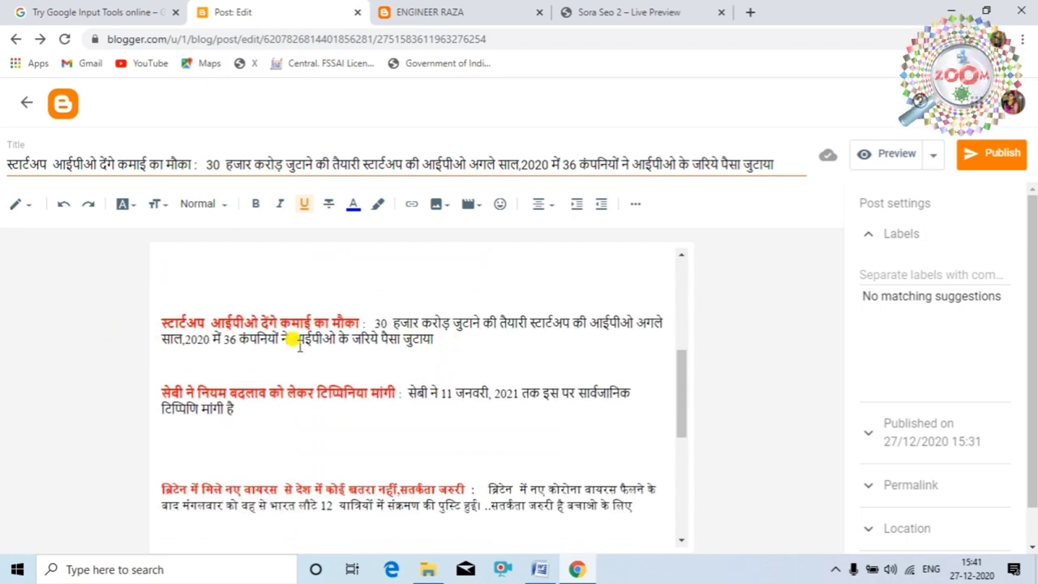
left_click(436, 342)
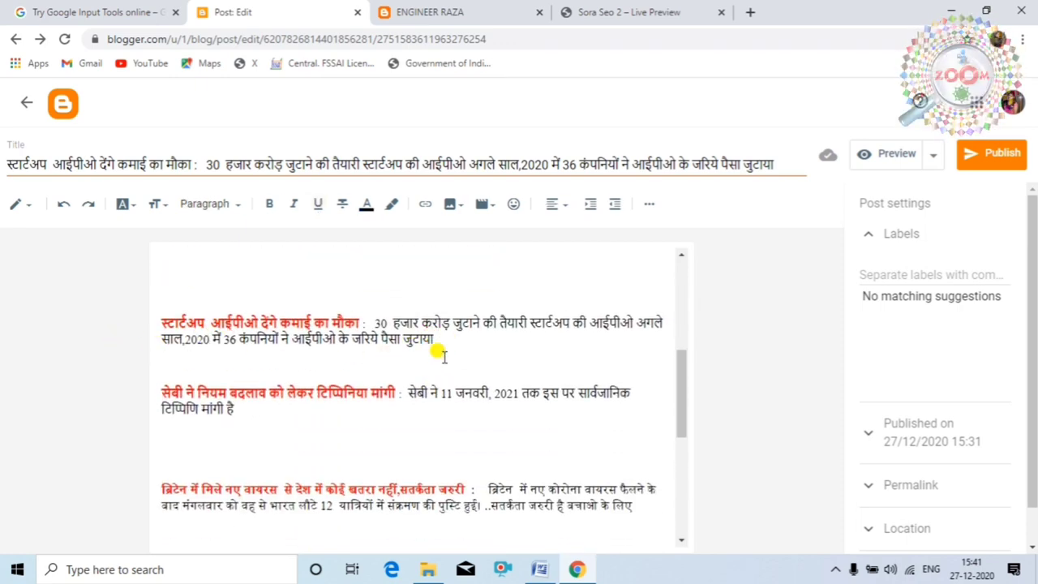
left_click(452, 204)
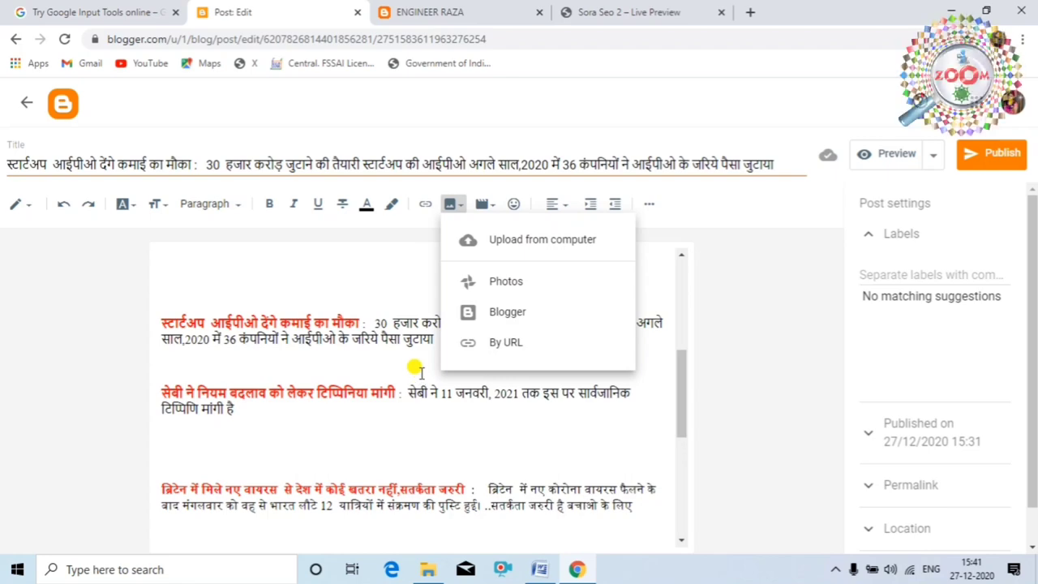
left_click(409, 398)
scroll(446, 356, "up", 5)
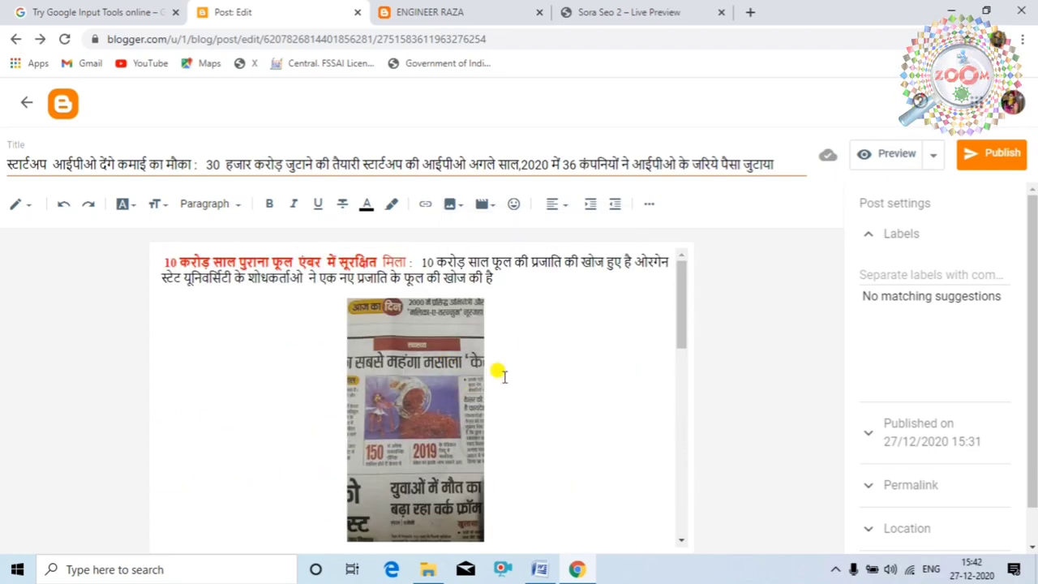
scroll(486, 369, "down", 3)
left_click(441, 287)
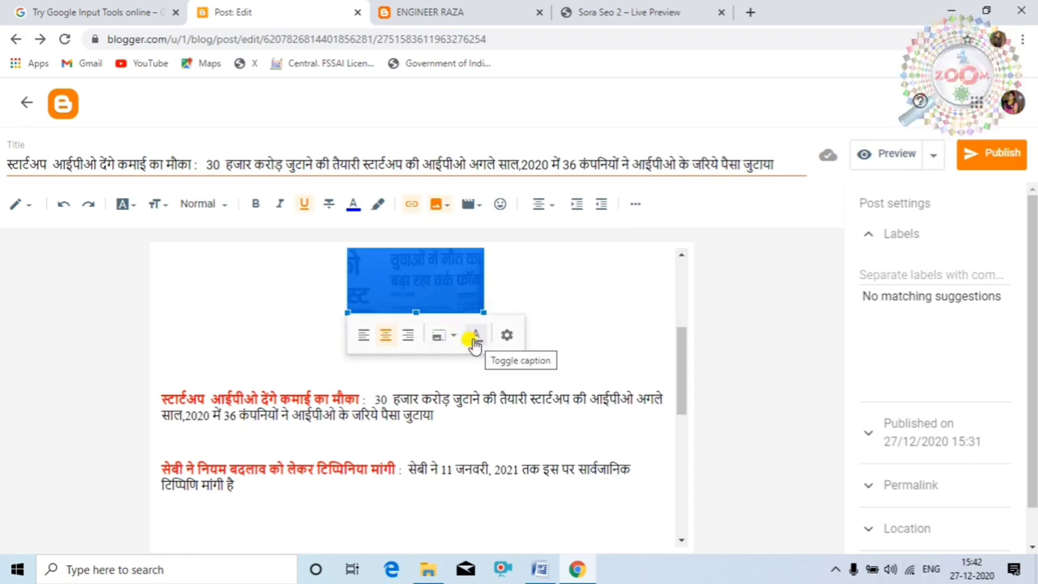
left_click(450, 338)
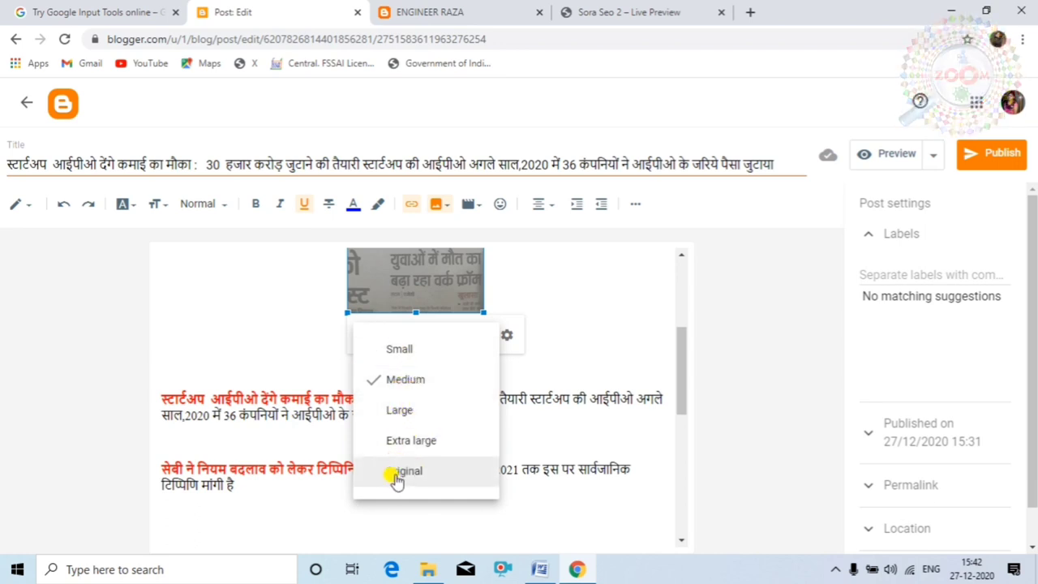
left_click(571, 342)
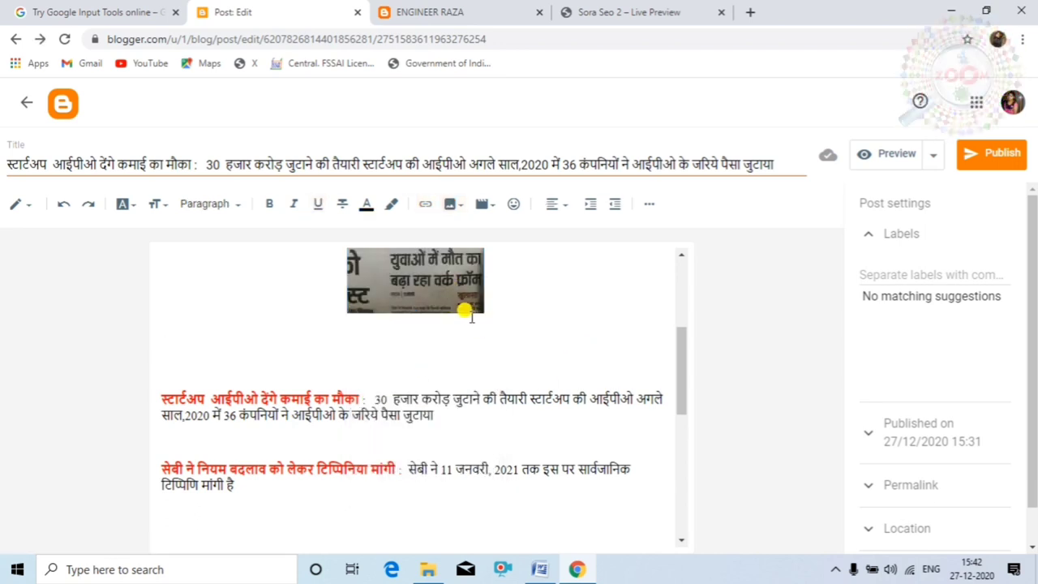
Step: Set the size of the newspaper image in the post to Large and deselect it
scroll(454, 316, "up", 2)
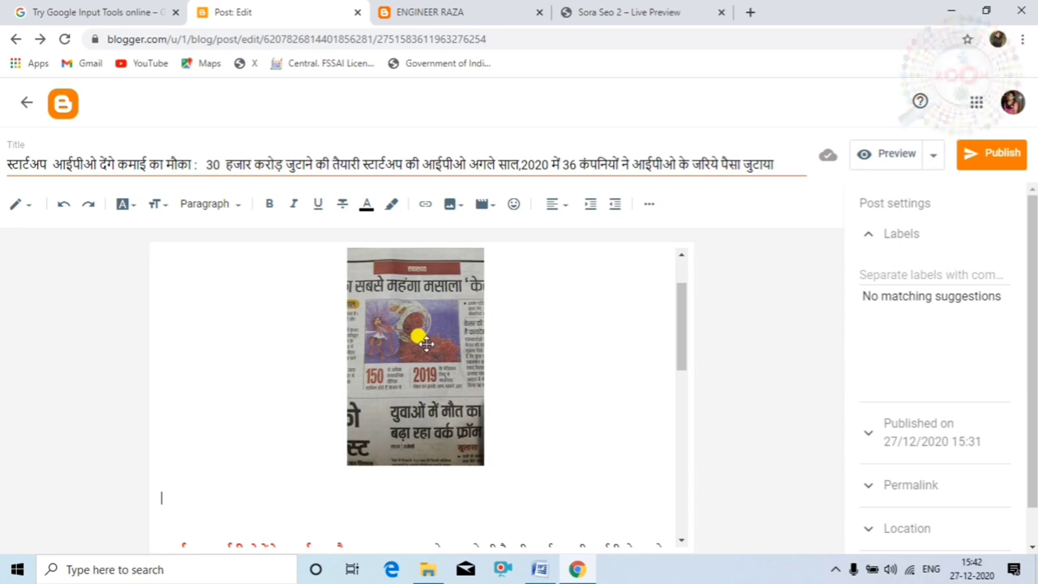
left_click(420, 341)
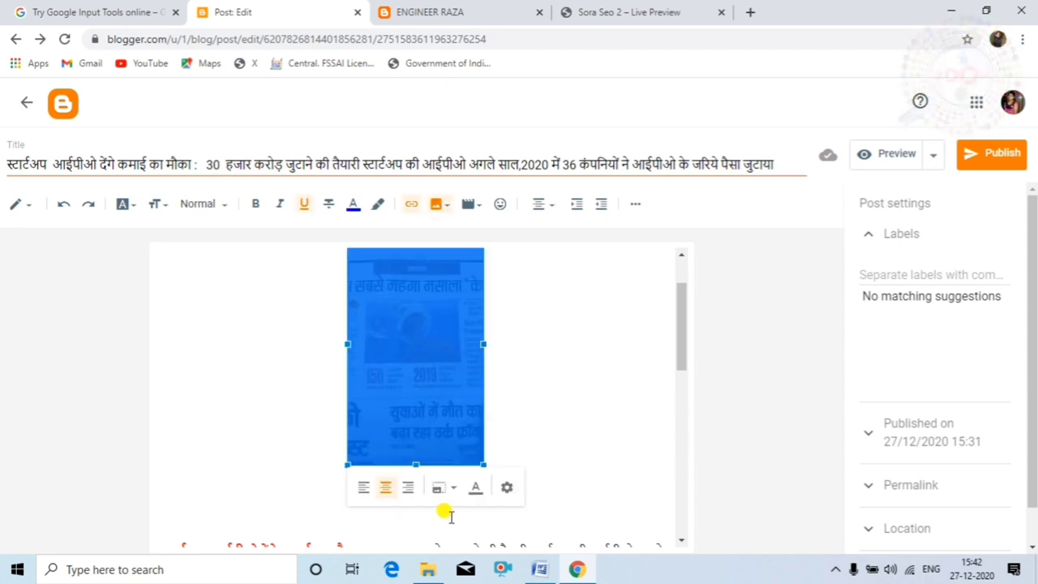
left_click(454, 496)
left_click(389, 457)
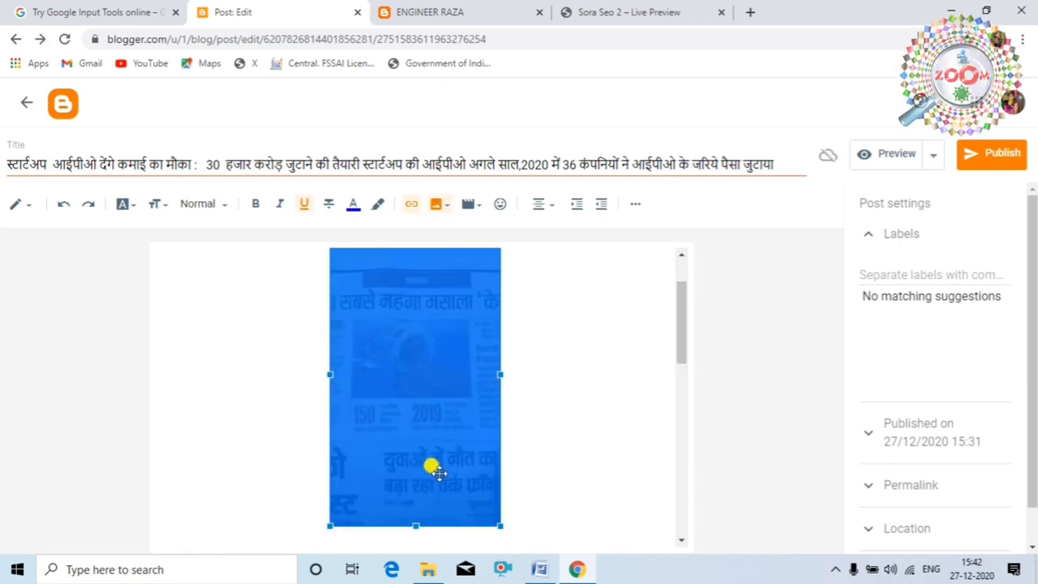
left_click(620, 403)
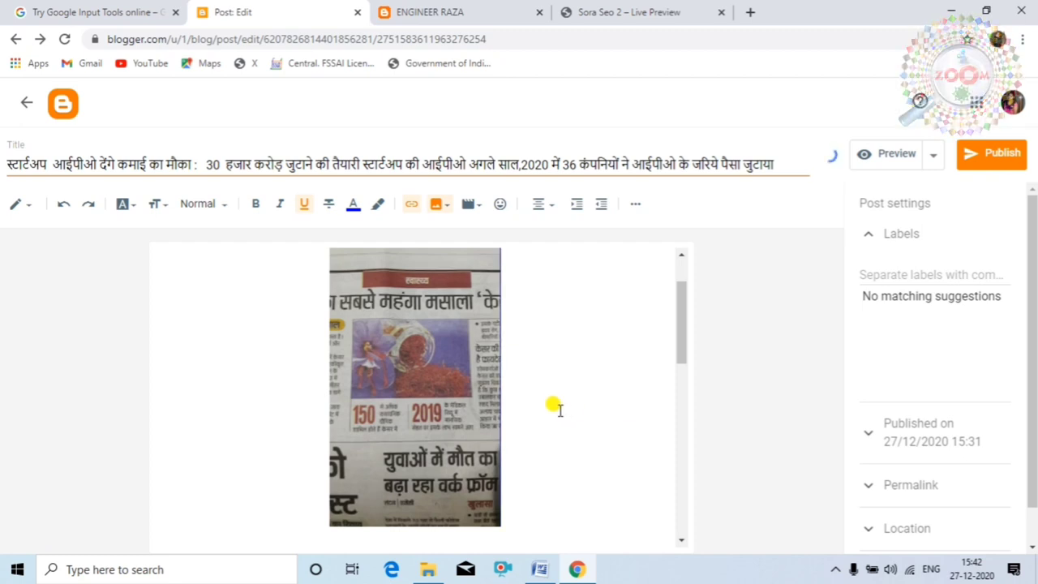
Step: Make the text "10 करोड़ साल फूल की प्रजाति की खोज हुए है ओरगेन" in the first paragraph bold
scroll(375, 395, "up", 1)
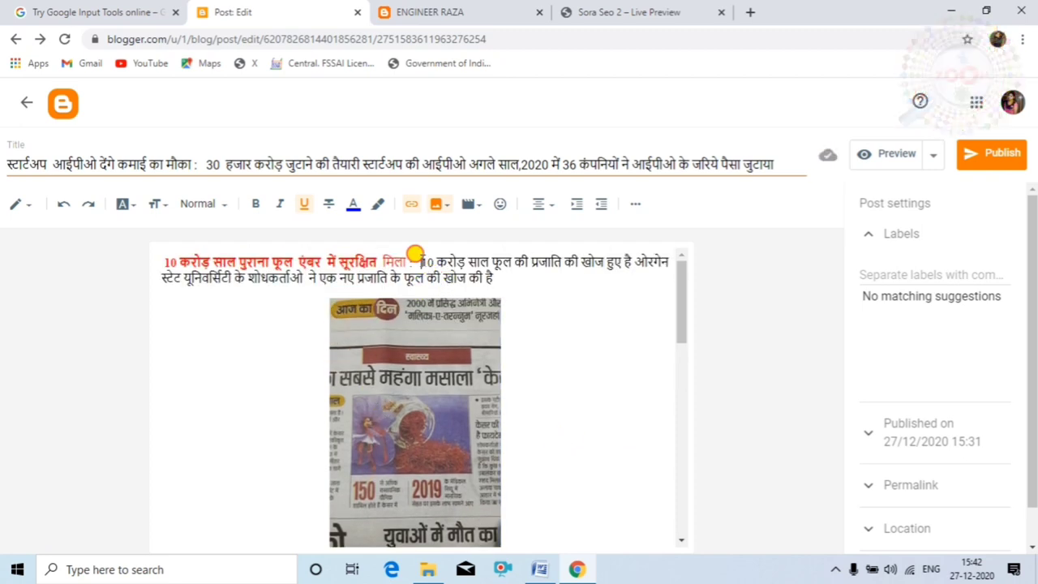
left_click_drag(421, 261, 670, 264)
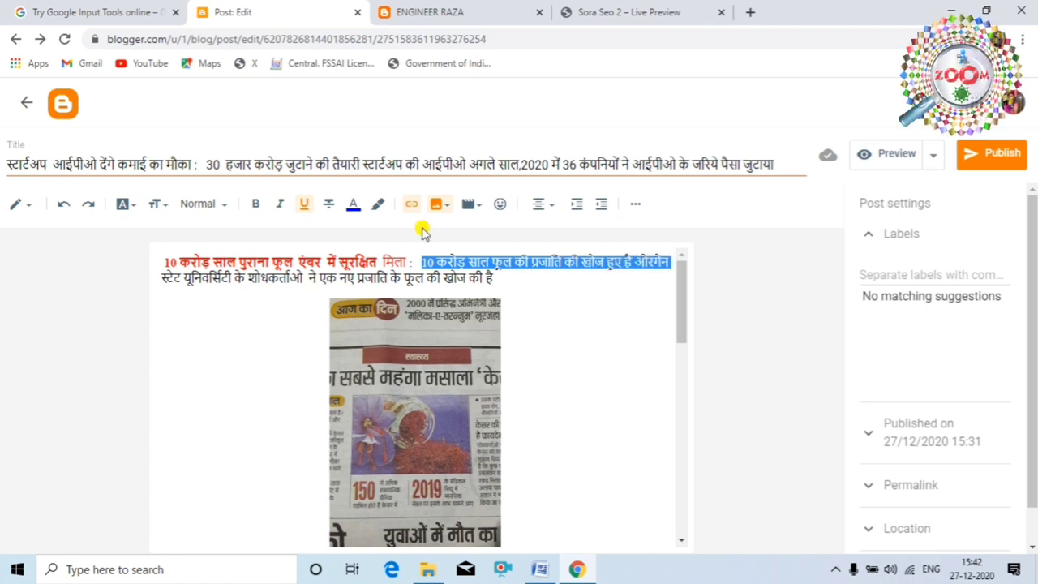
left_click(256, 204)
left_click(624, 361)
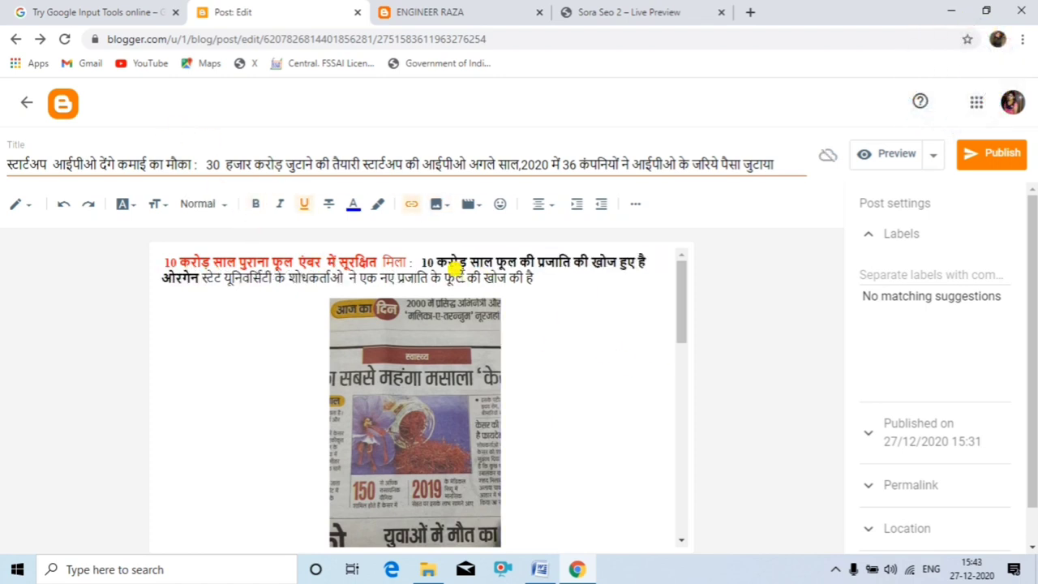
Step: Remove the bold formatting from the text "10 करोड़ साल फूल की प्रजाति की खोज हुए है ओरगेन" in the first paragraph
left_click_drag(418, 262, 651, 262)
left_click(269, 204)
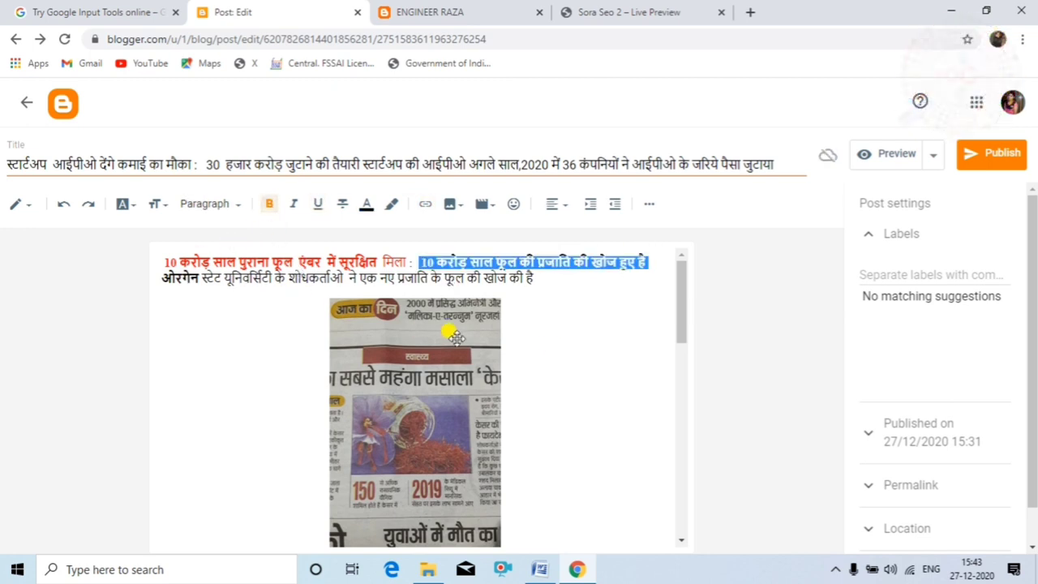
left_click(549, 343)
left_click_drag(418, 261, 593, 294)
left_click(592, 295)
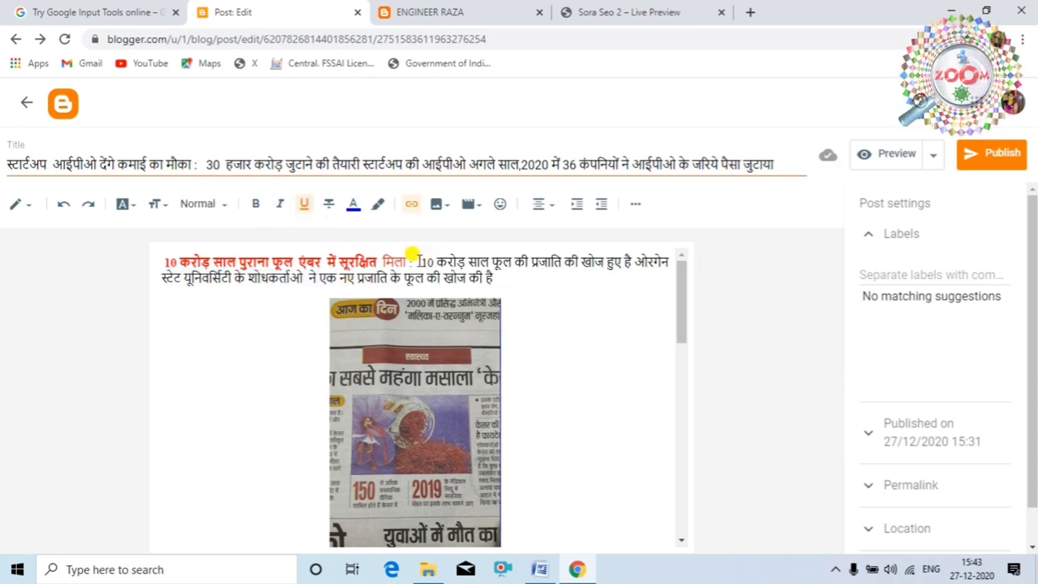
Step: Colour the words "10 करोड़ साल" in the first paragraph cyan and return them to black
left_click_drag(417, 261, 473, 257)
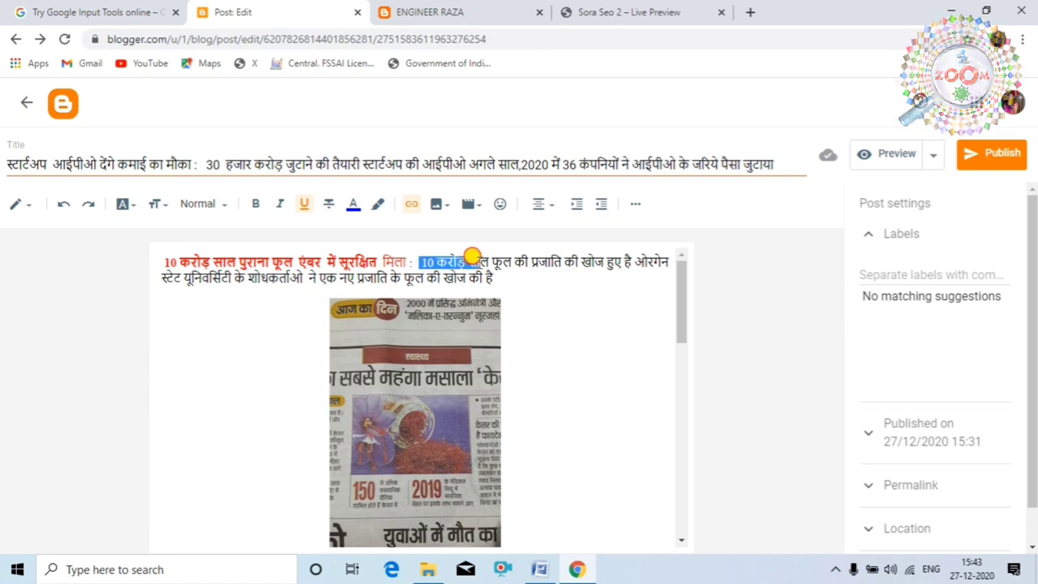
left_click(368, 204)
left_click(526, 220)
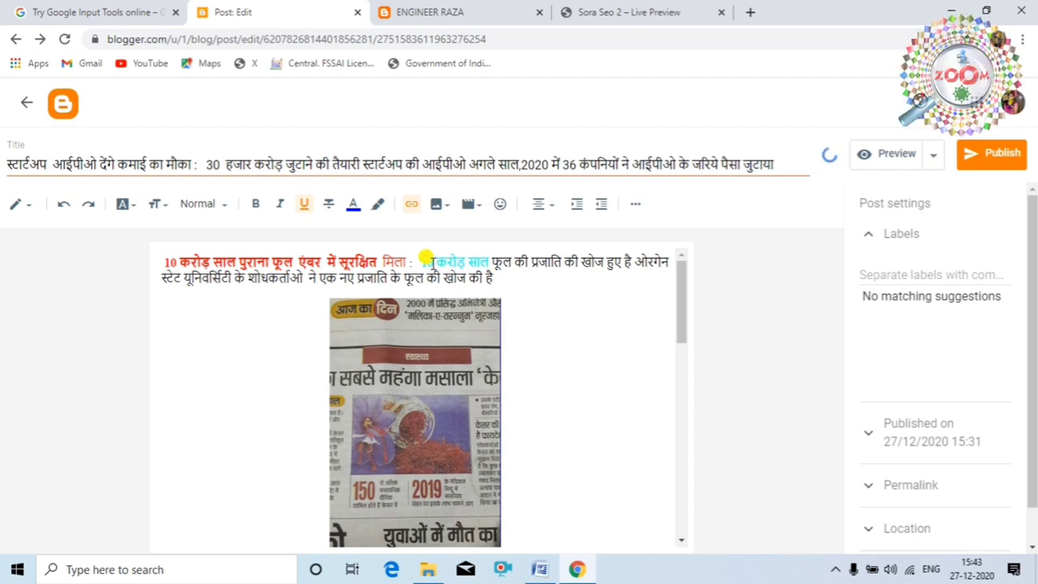
left_click_drag(418, 258, 478, 248)
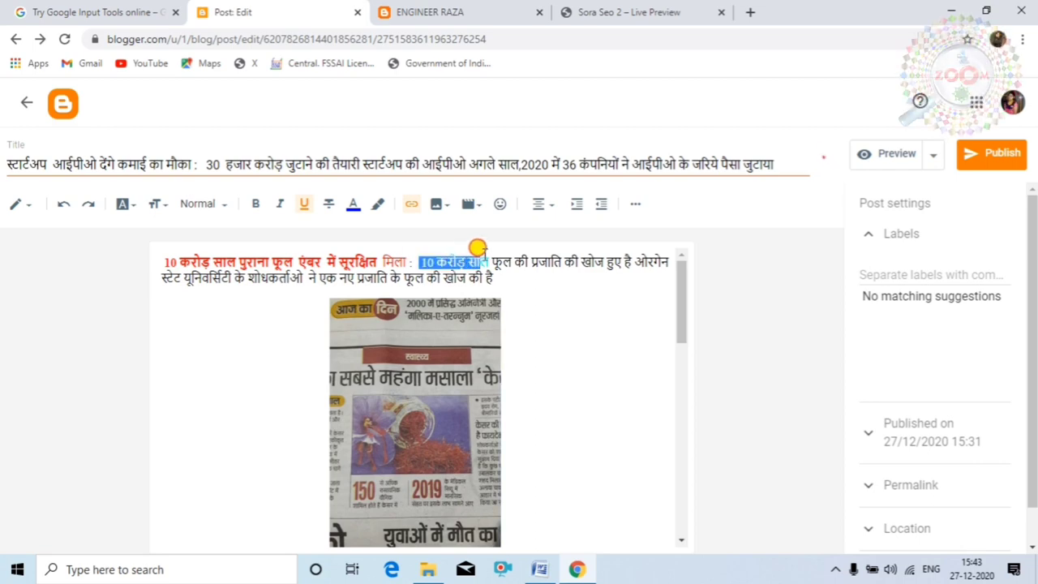
left_click(367, 205)
left_click(419, 185)
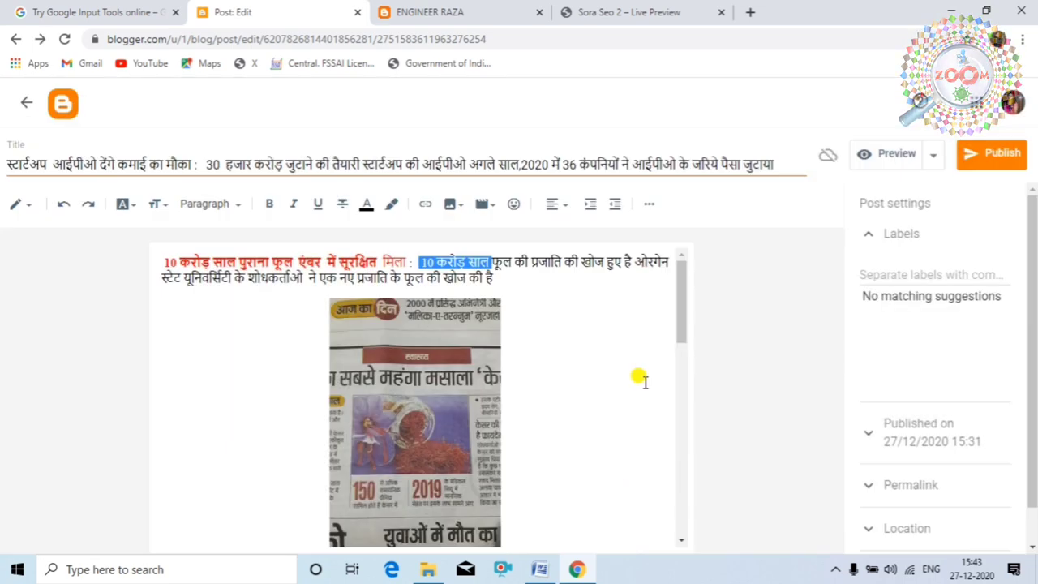
left_click(614, 376)
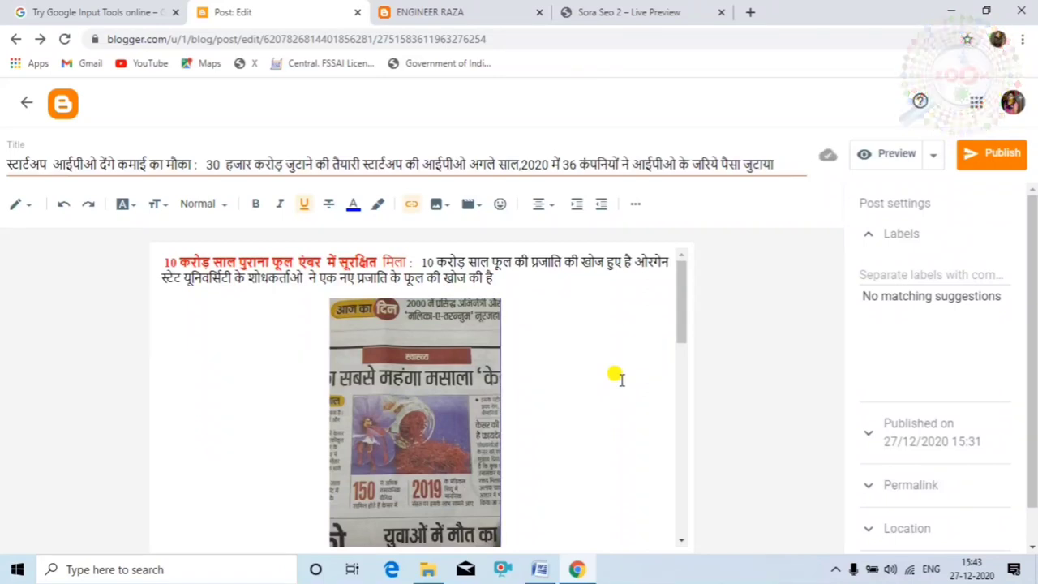
Step: Examine the text styles, fonts and video sources available for the post
left_click(217, 204)
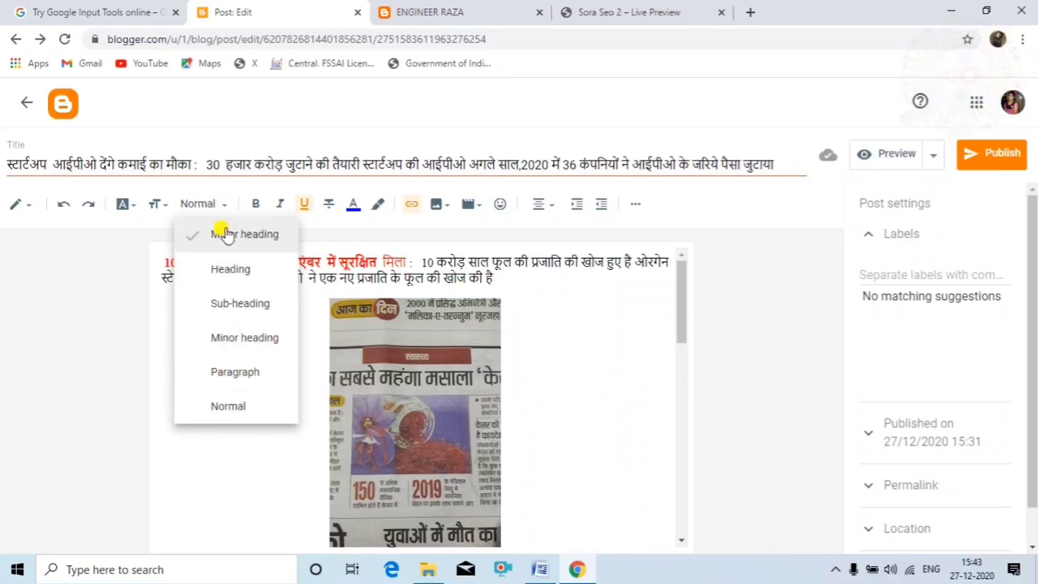
left_click(556, 329)
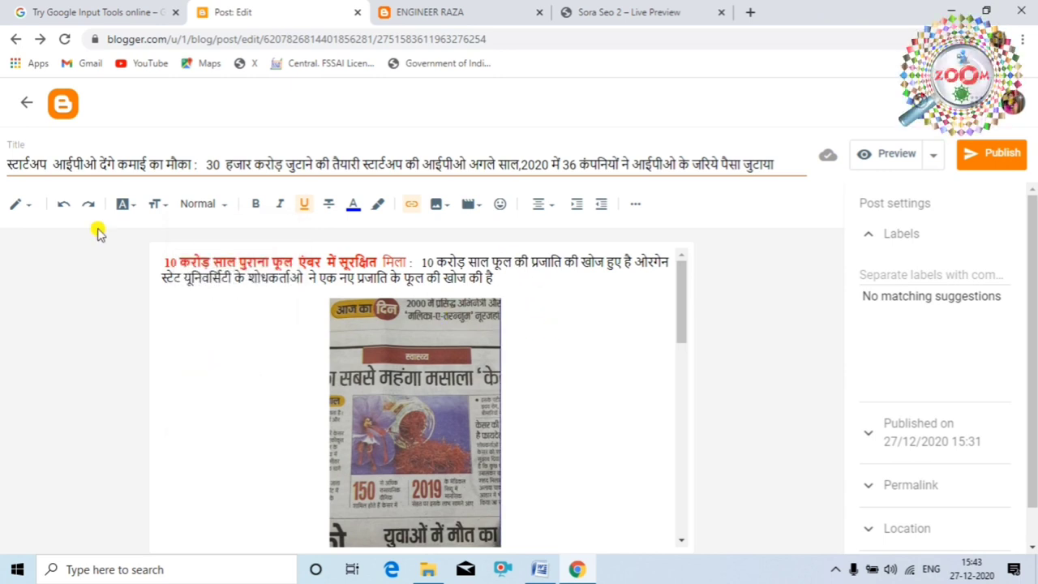
left_click(130, 205)
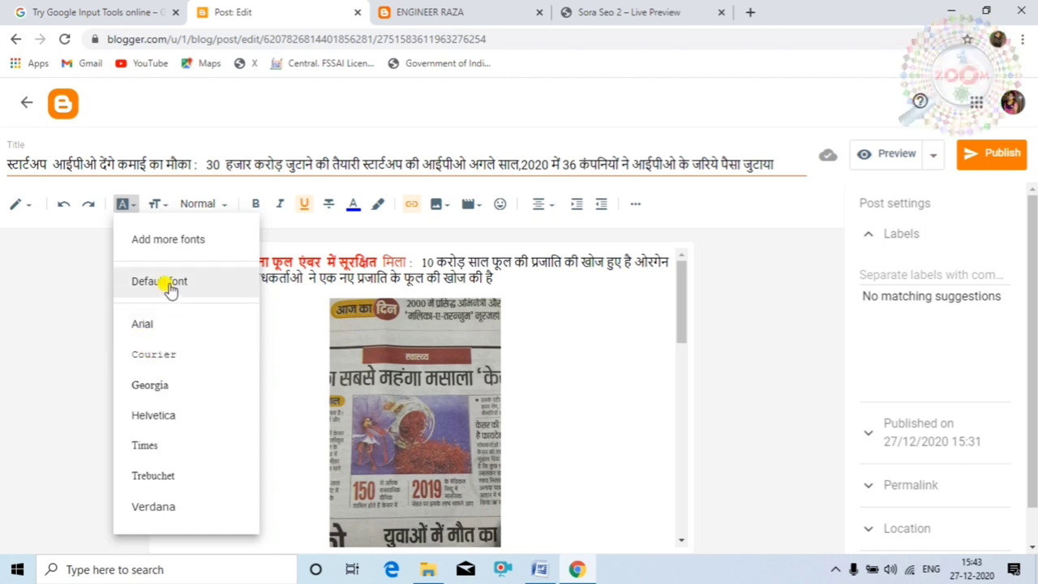
left_click(203, 285)
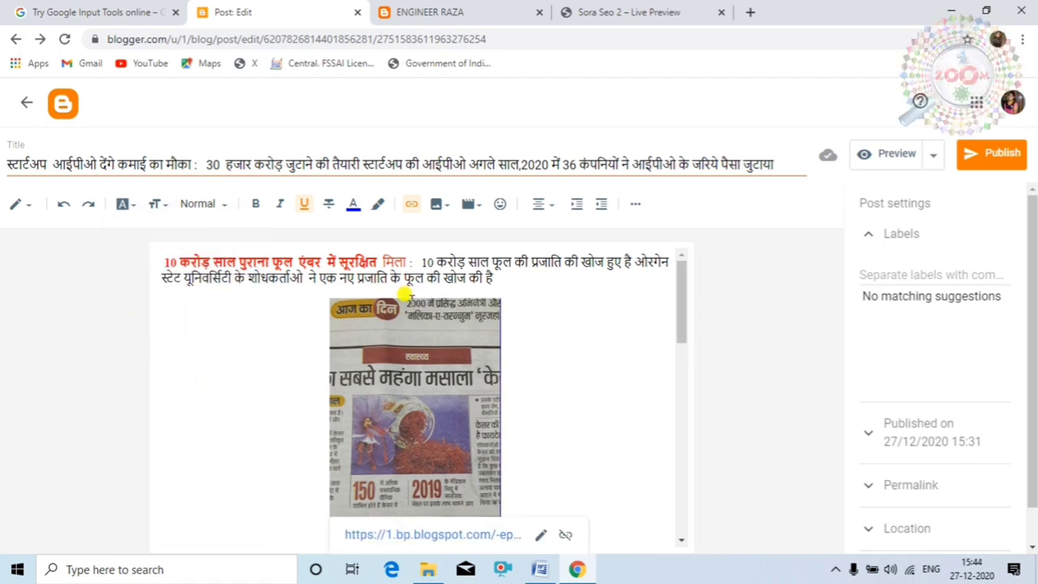
left_click(474, 204)
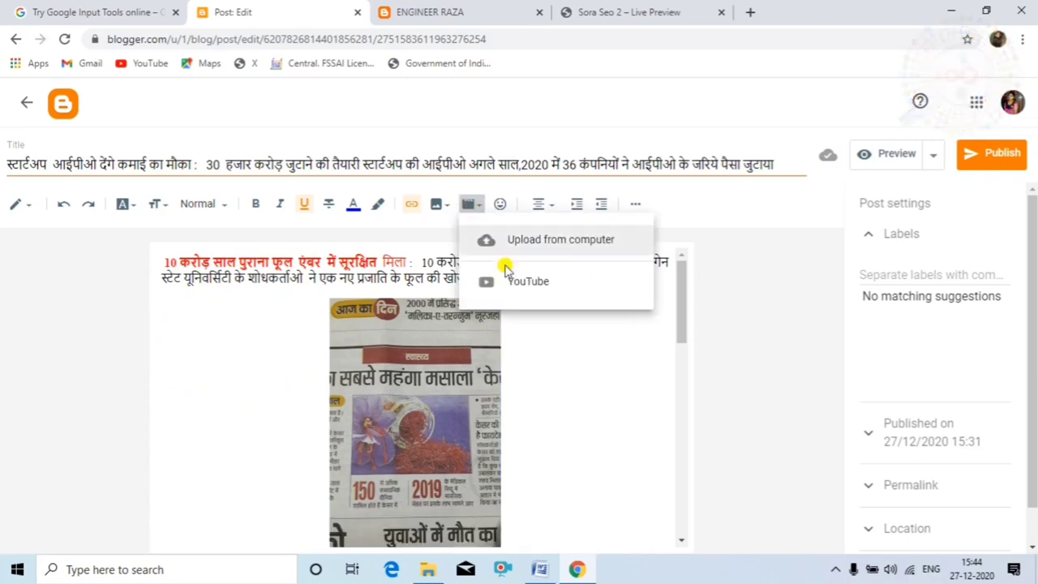
scroll(565, 362, "down", 3)
left_click(570, 365)
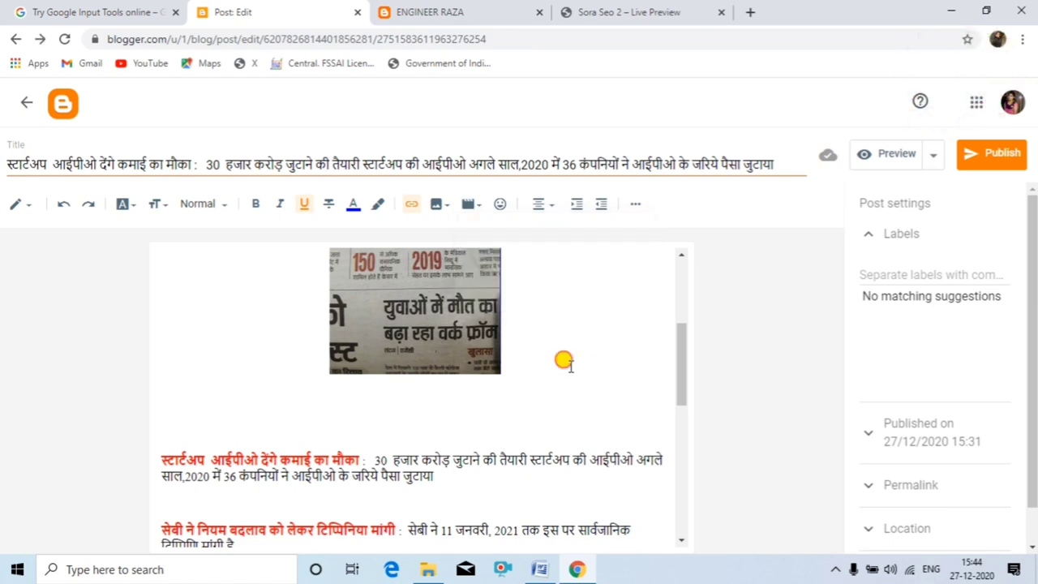
scroll(565, 365, "up", 3)
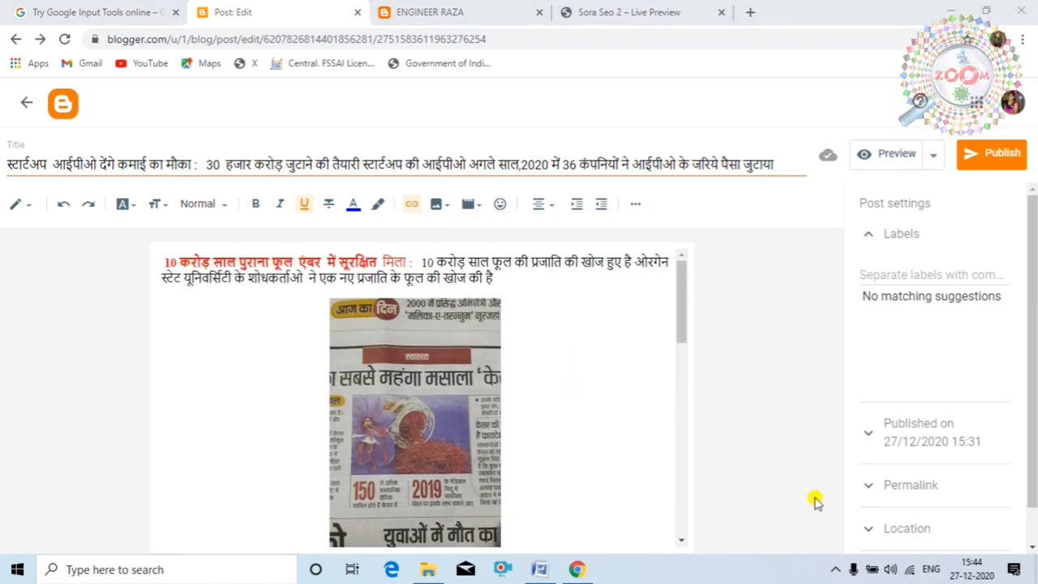
scroll(527, 481, "down", 3)
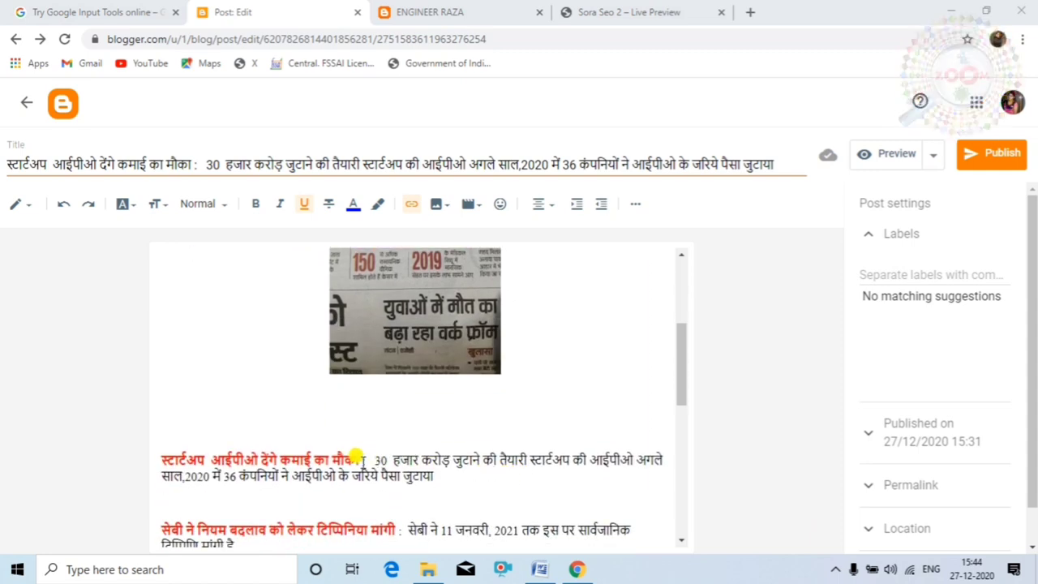
left_click_drag(372, 458, 673, 473)
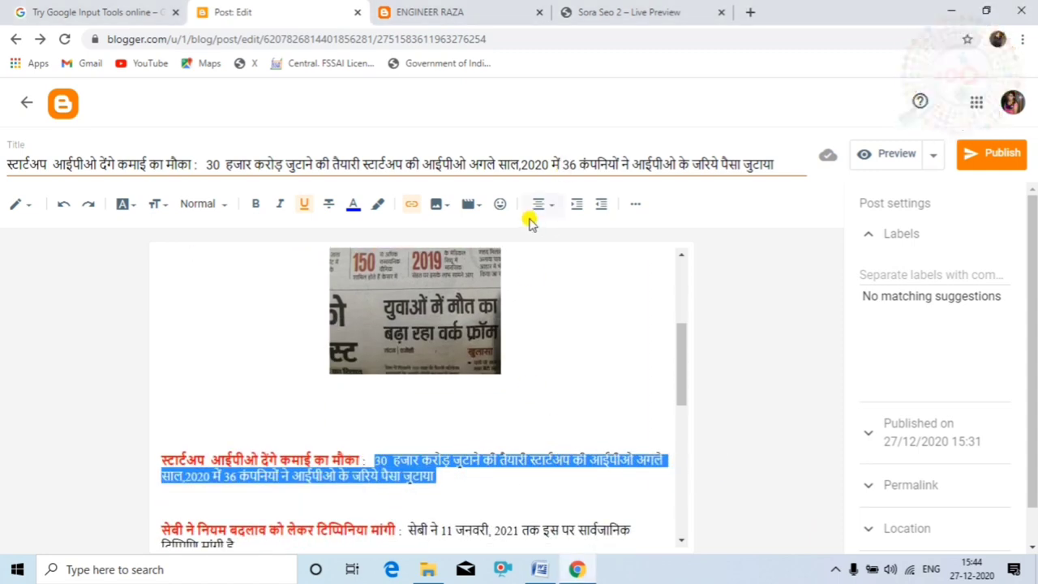
left_click(411, 204)
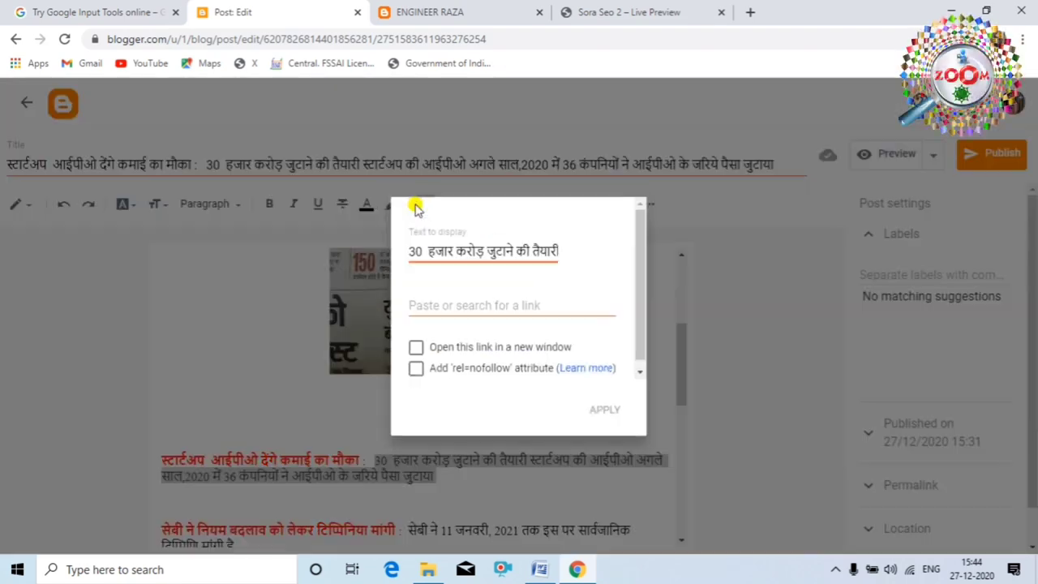
left_click(409, 302)
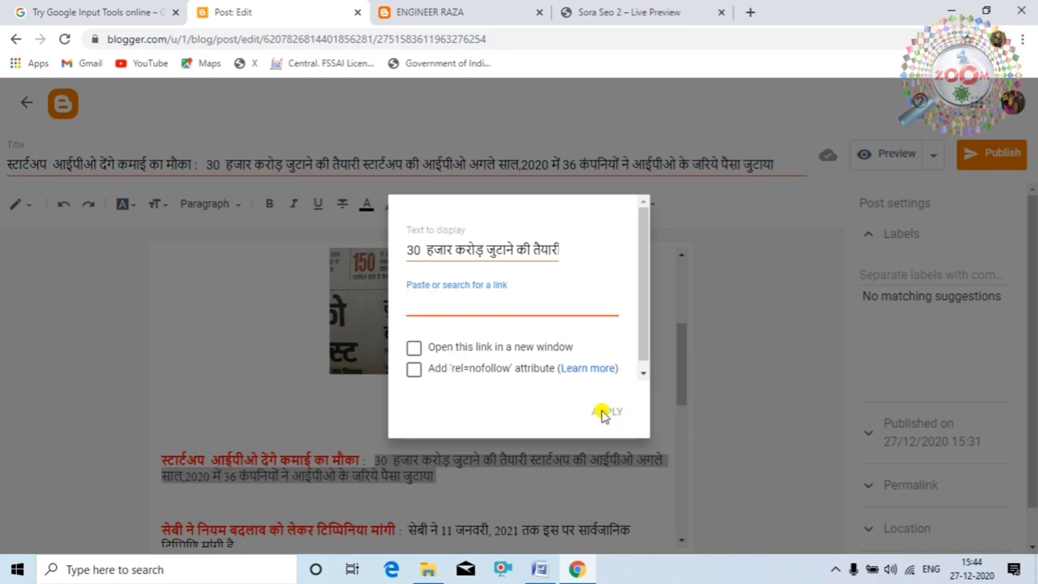
left_click(127, 360)
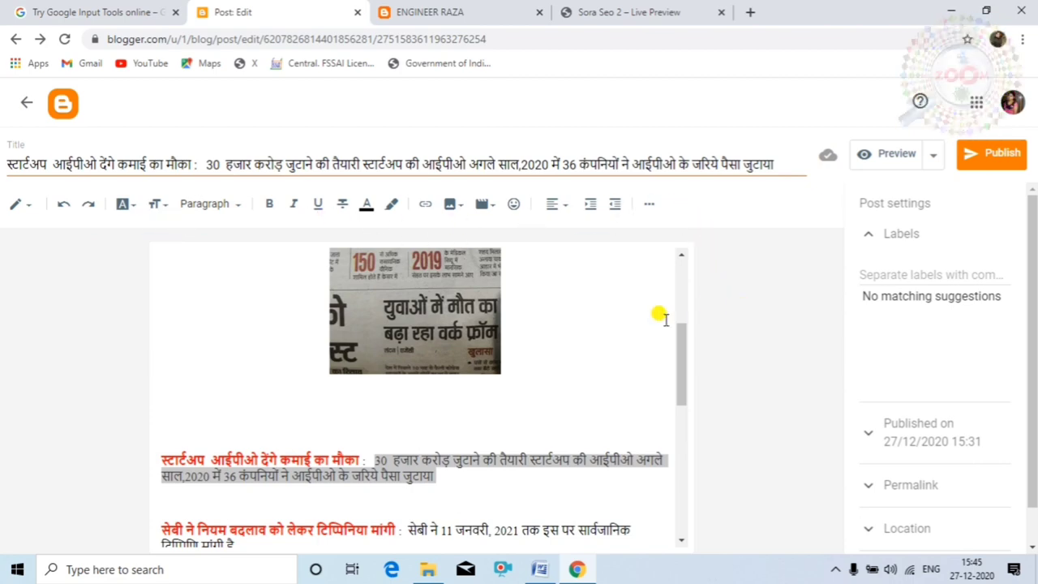
Step: Add the labels internet, technology and website to the post
scroll(649, 308, "down", 10)
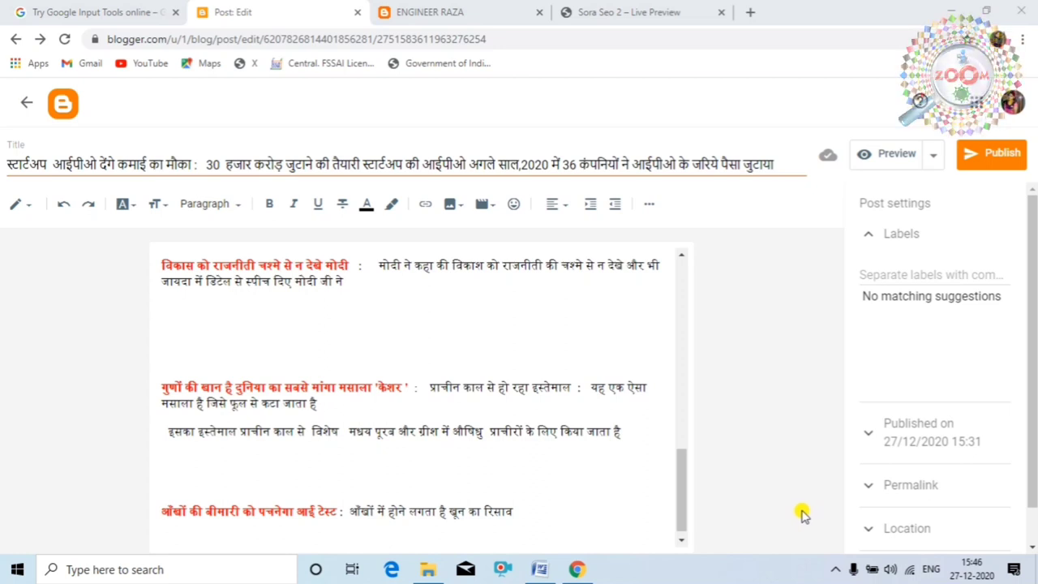
left_click(866, 275)
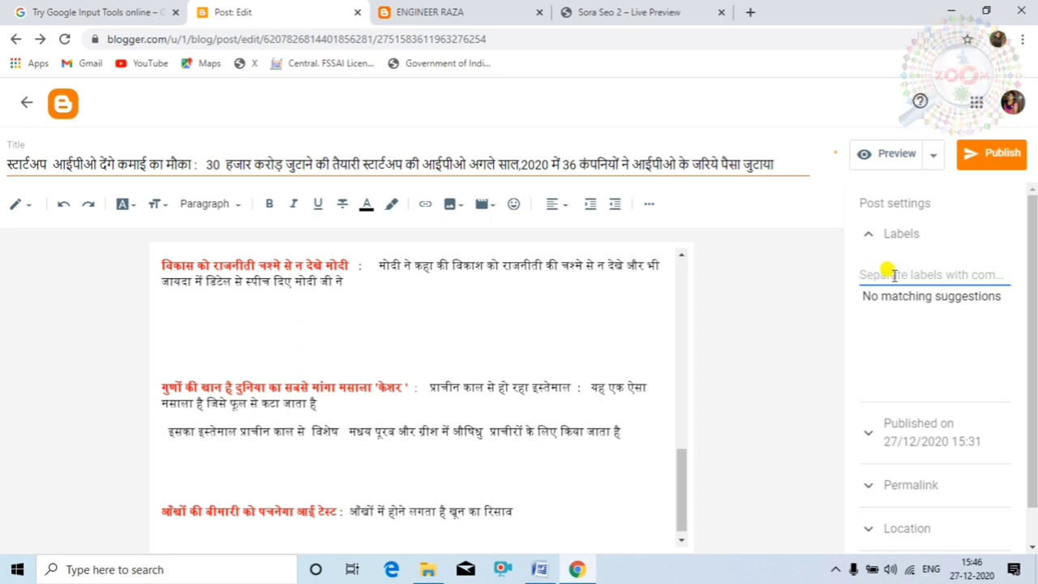
key("ctrl+v")
left_click(861, 275)
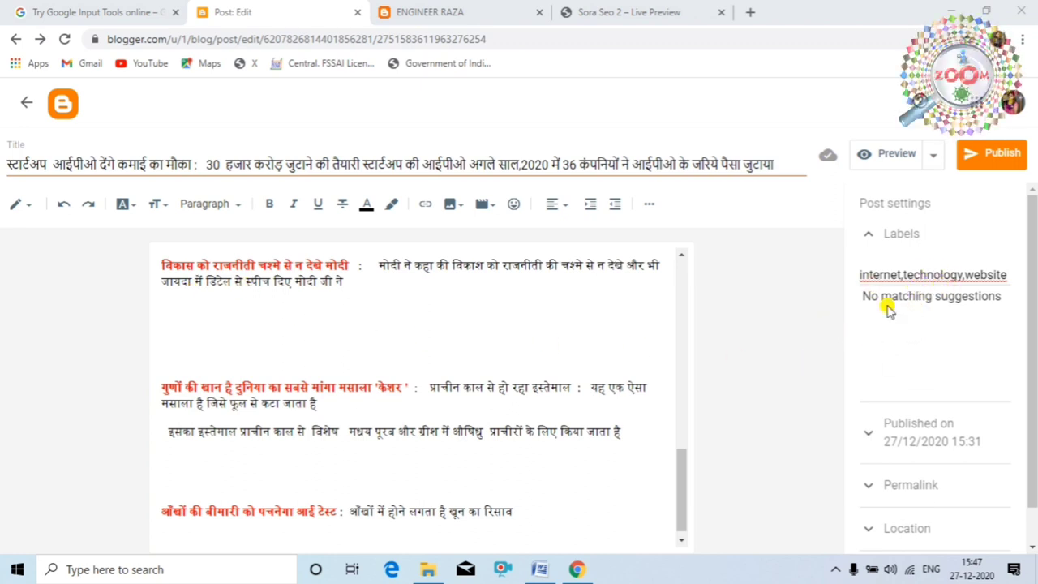
left_click(861, 336)
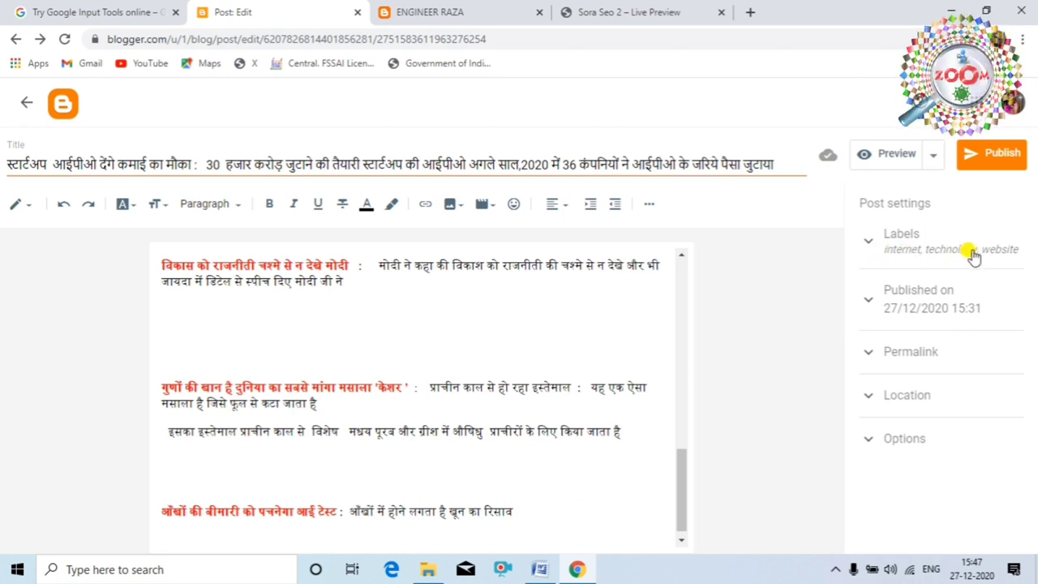
Step: Set the post's publishing date to Automatic, also checking the calendar for a custom date and time
left_click(866, 298)
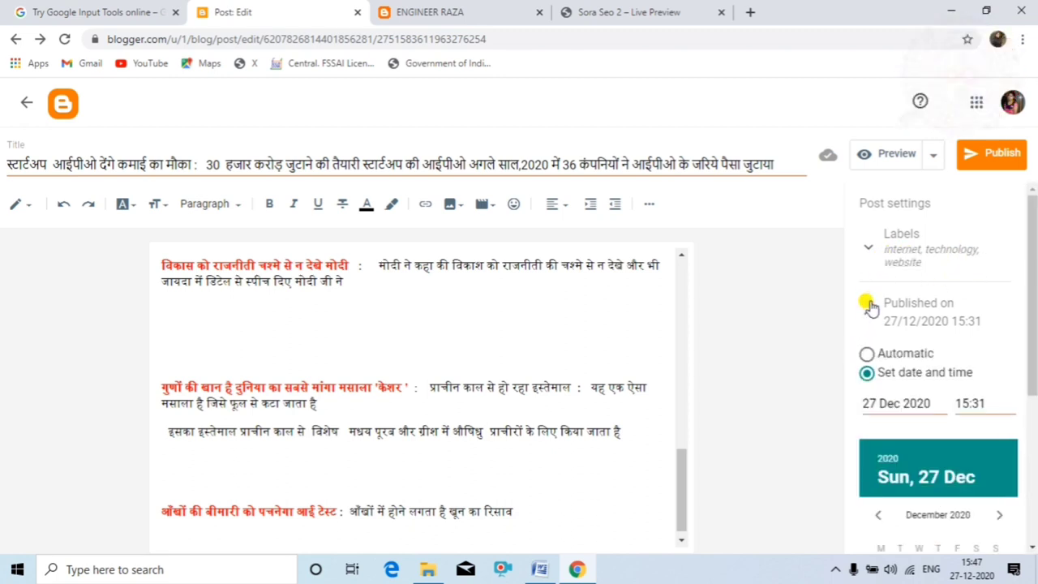
left_click(865, 355)
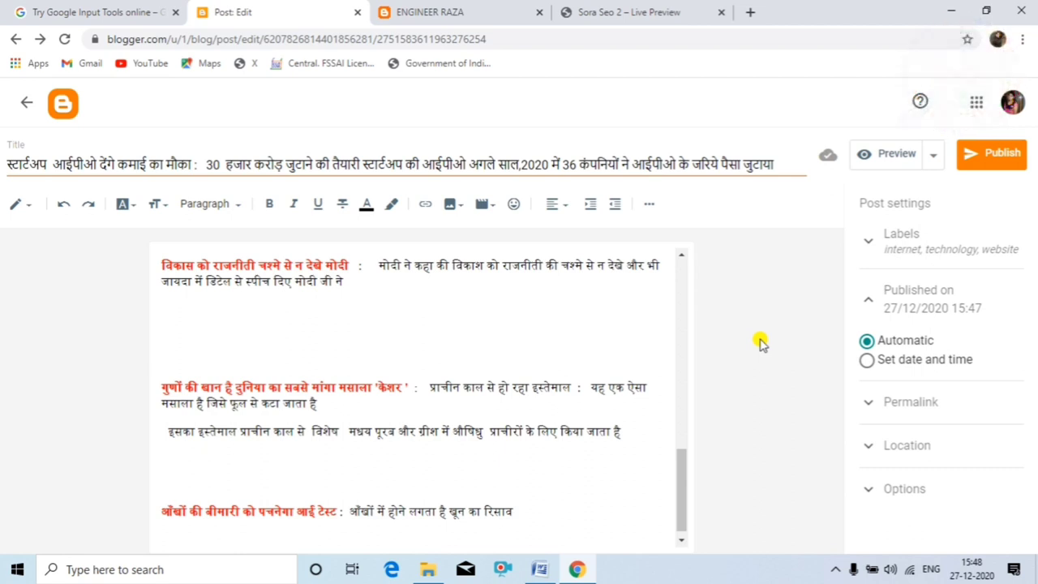
left_click(866, 359)
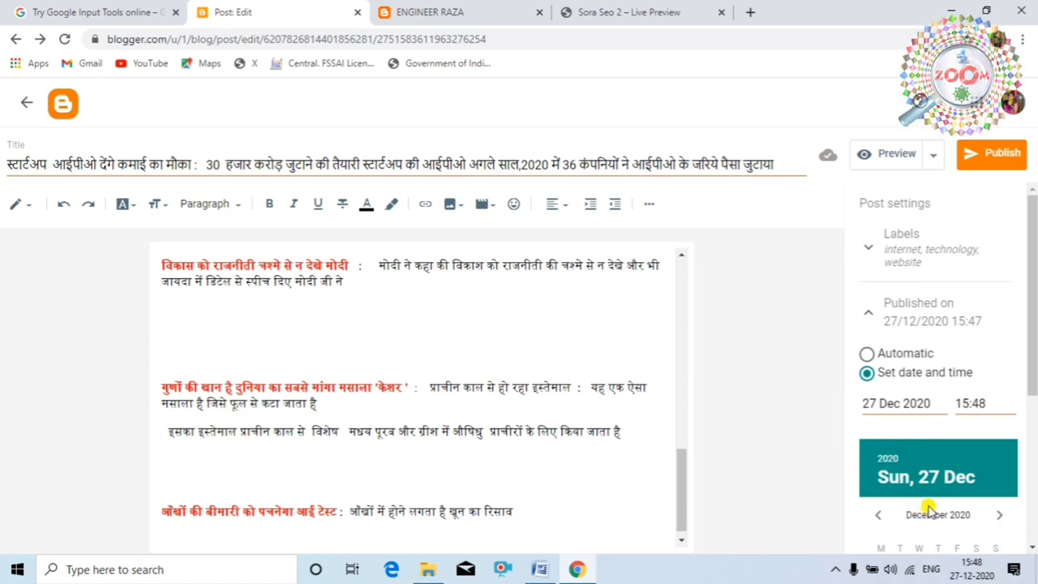
scroll(933, 480, "down", 2)
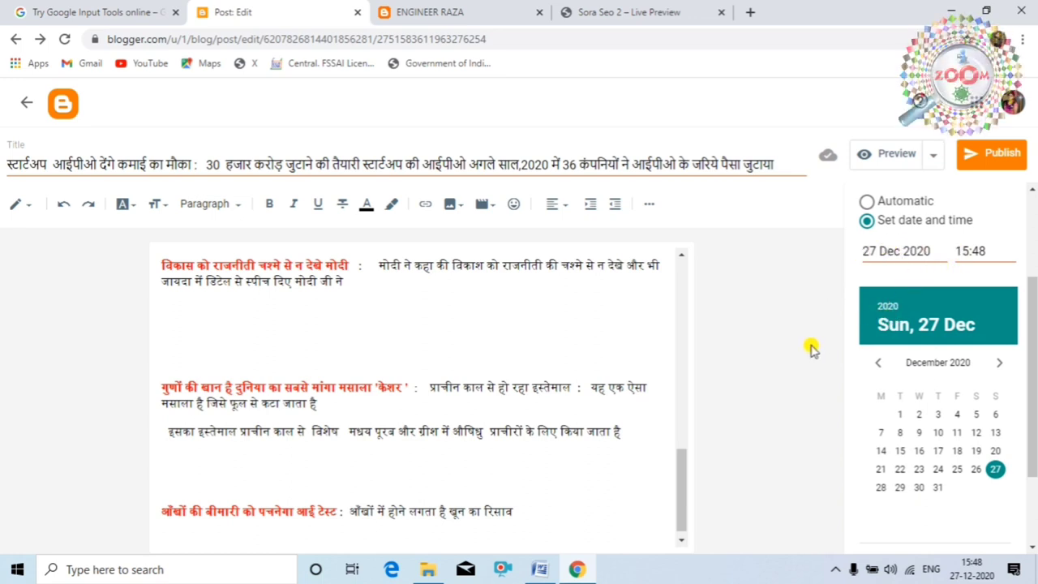
left_click(866, 202)
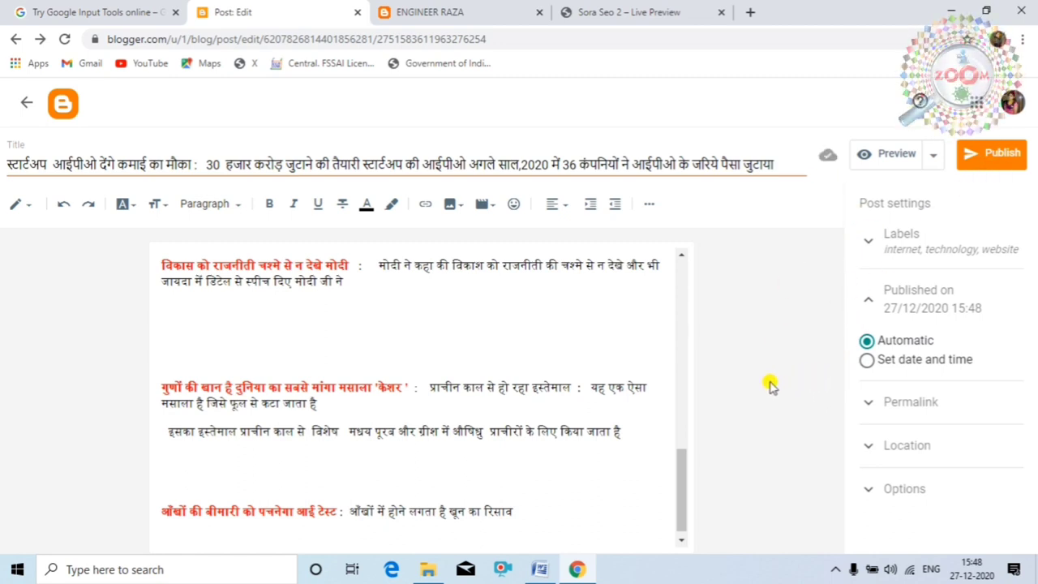
Step: Give the post the custom permalink "startup ipo denge kamaye ka mauka" in place of the automatic one
left_click(873, 402)
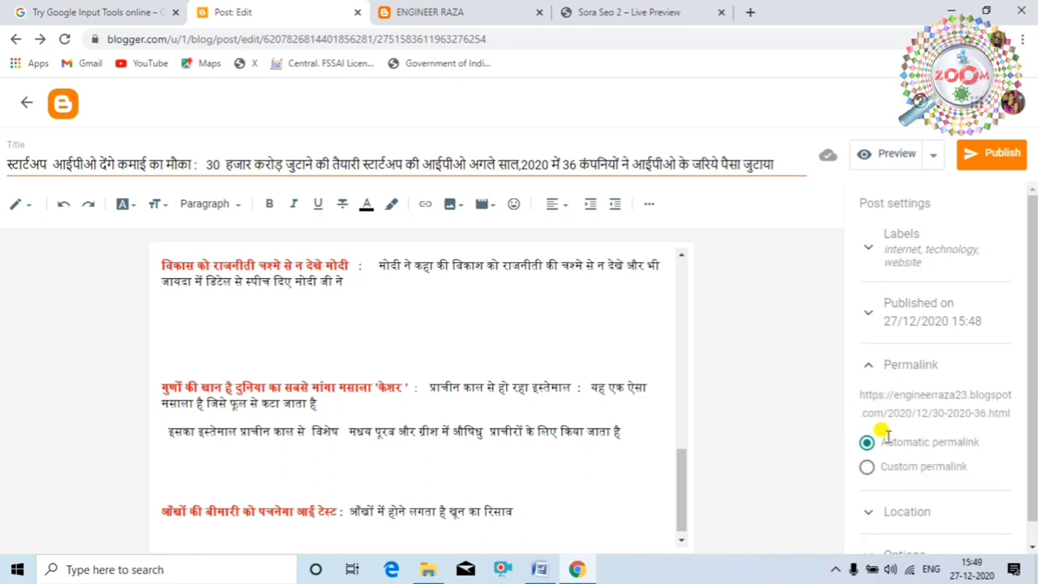
left_click_drag(859, 394, 1023, 415)
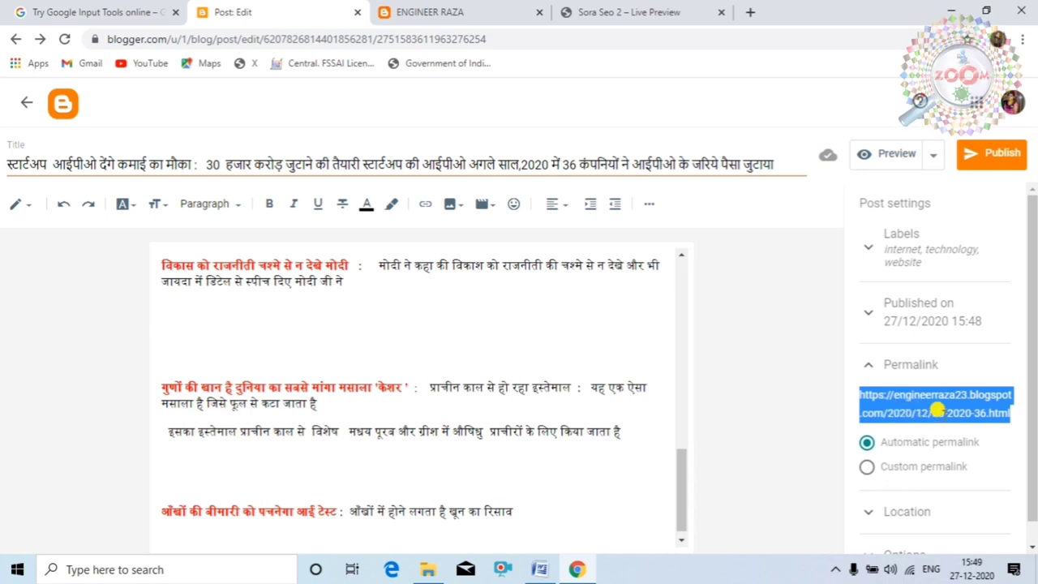
left_click(866, 467)
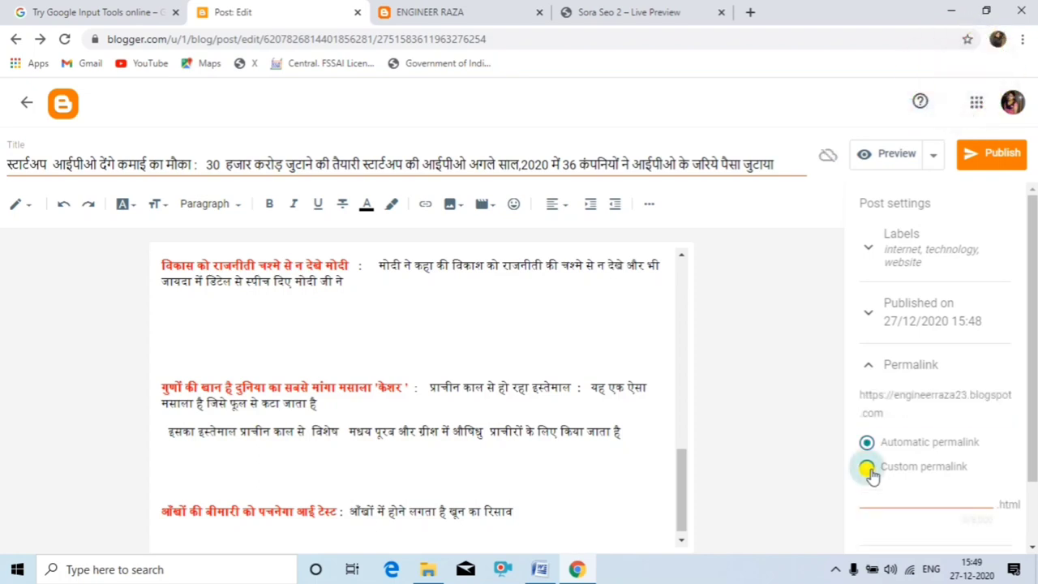
scroll(883, 481, "down", 1)
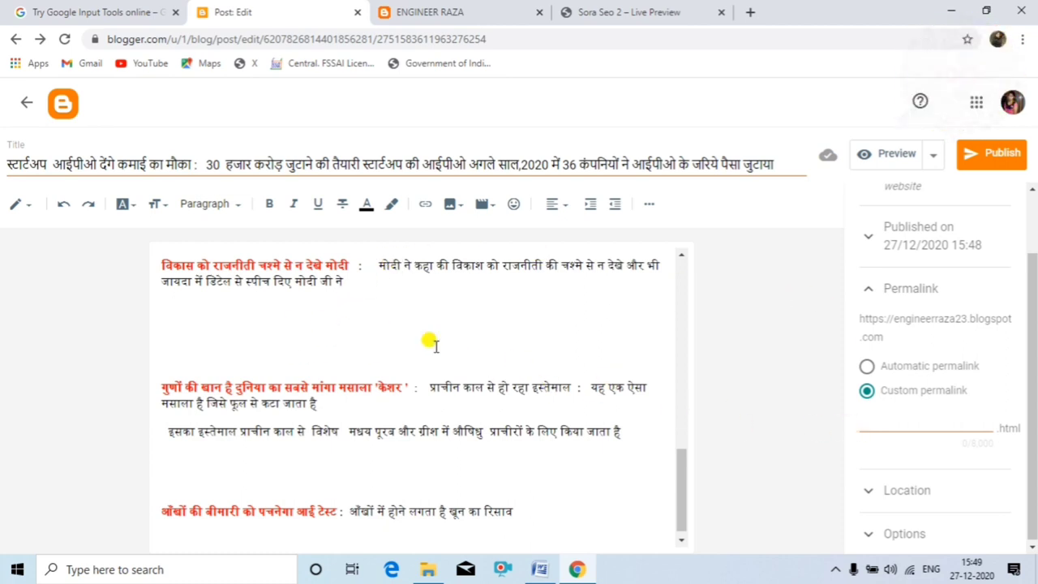
left_click(865, 423)
key("ctrl+v")
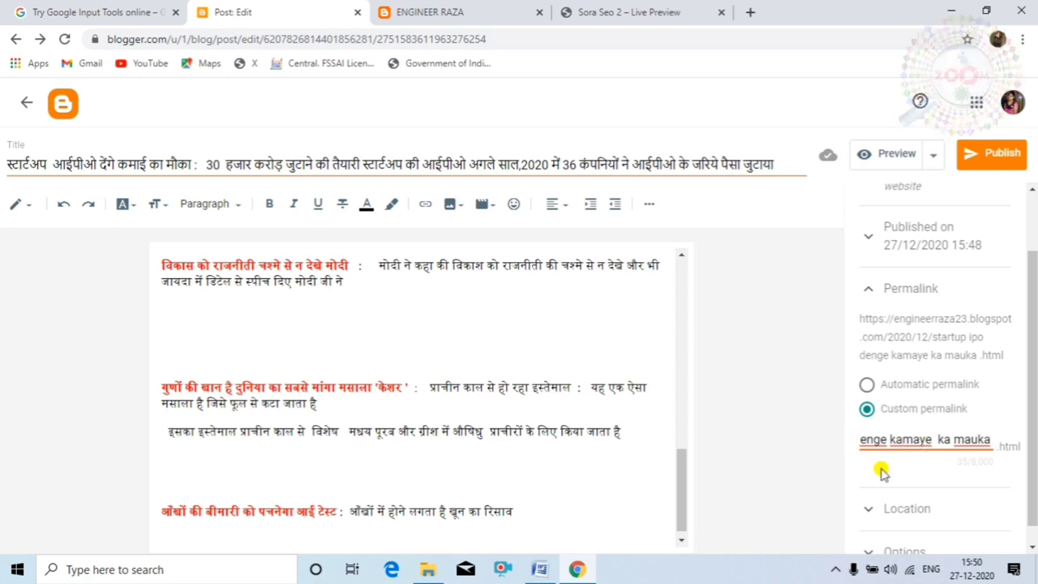
Step: Check the post's location and reader comments options, and publish the post to the blog
left_click(877, 508)
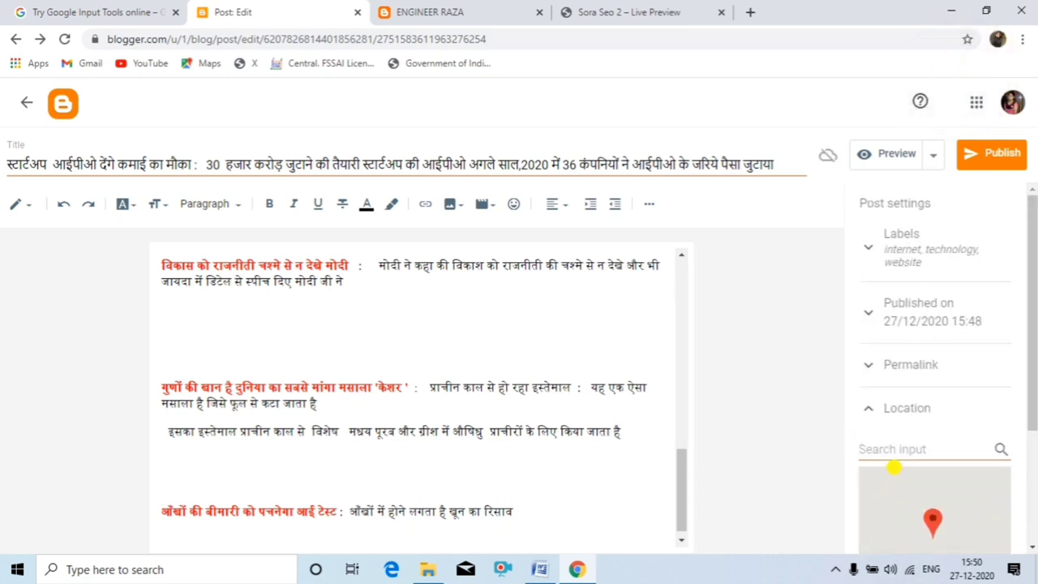
scroll(892, 467, "down", 1)
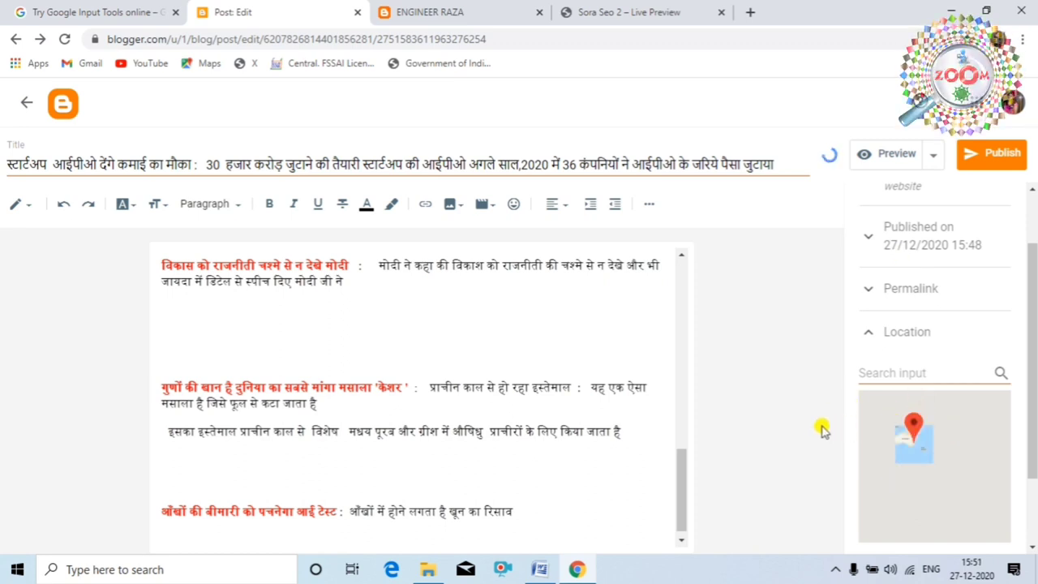
scroll(1028, 463, "down", 2)
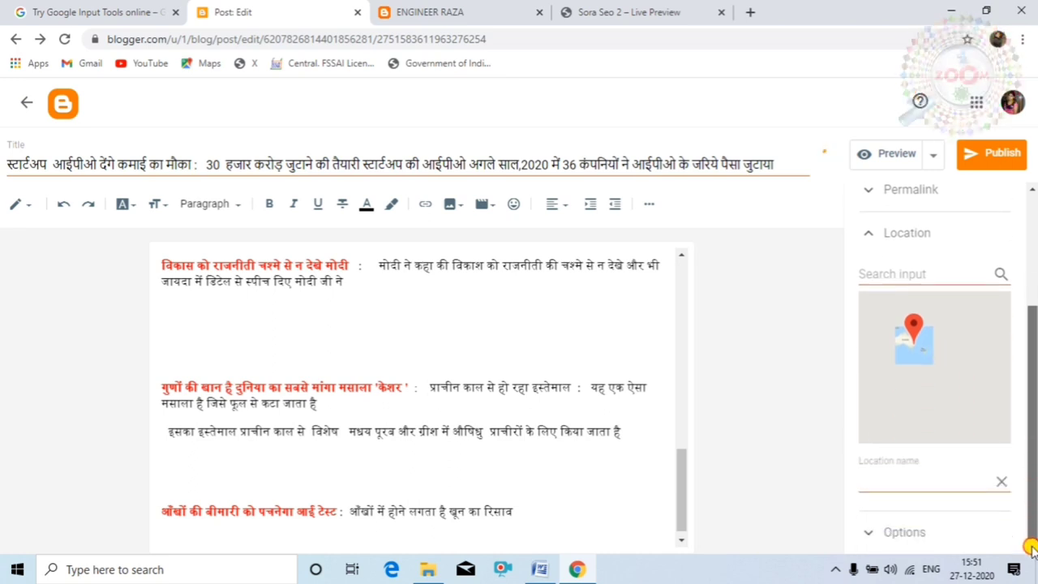
left_click(898, 531)
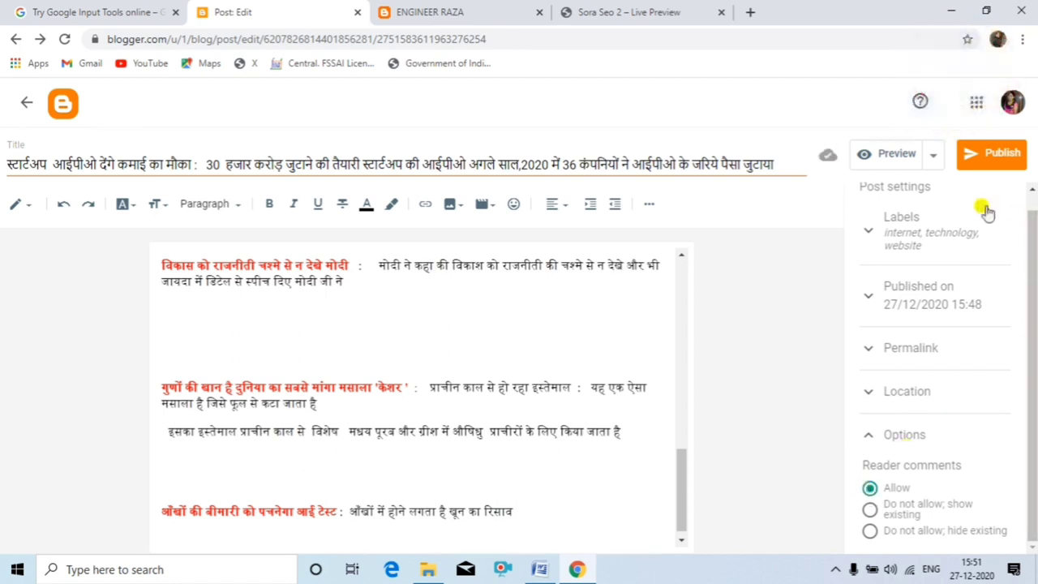
left_click(997, 159)
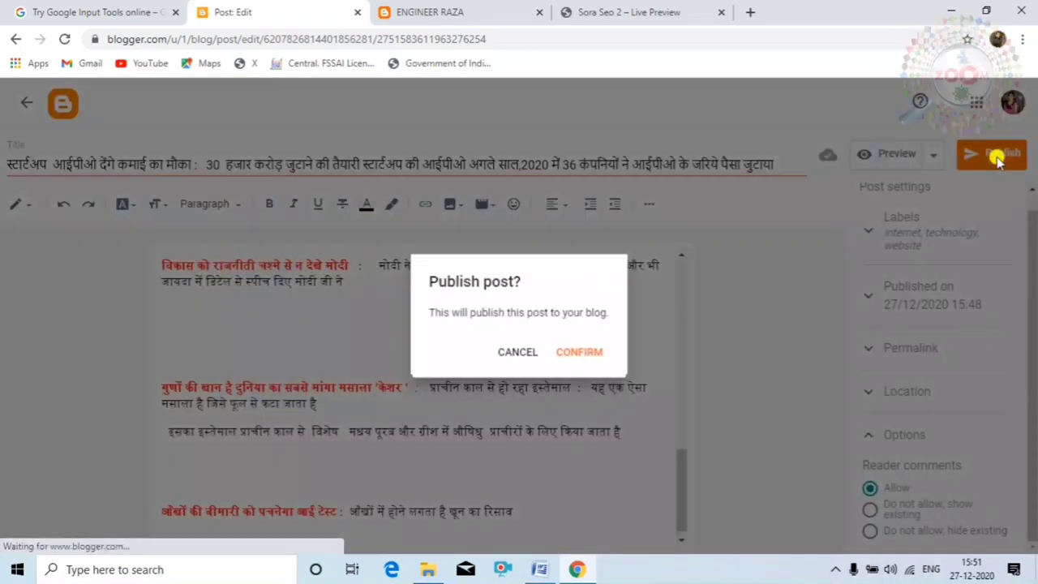
left_click(585, 357)
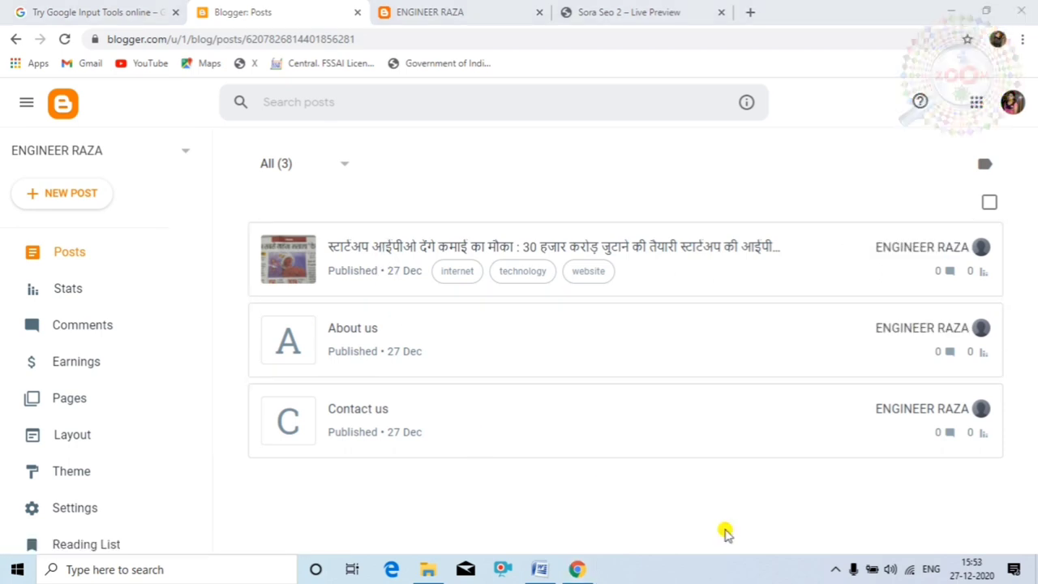
Step: Reload the live blog's homepage and look over its featured posts and recent posts sections
left_click(430, 12)
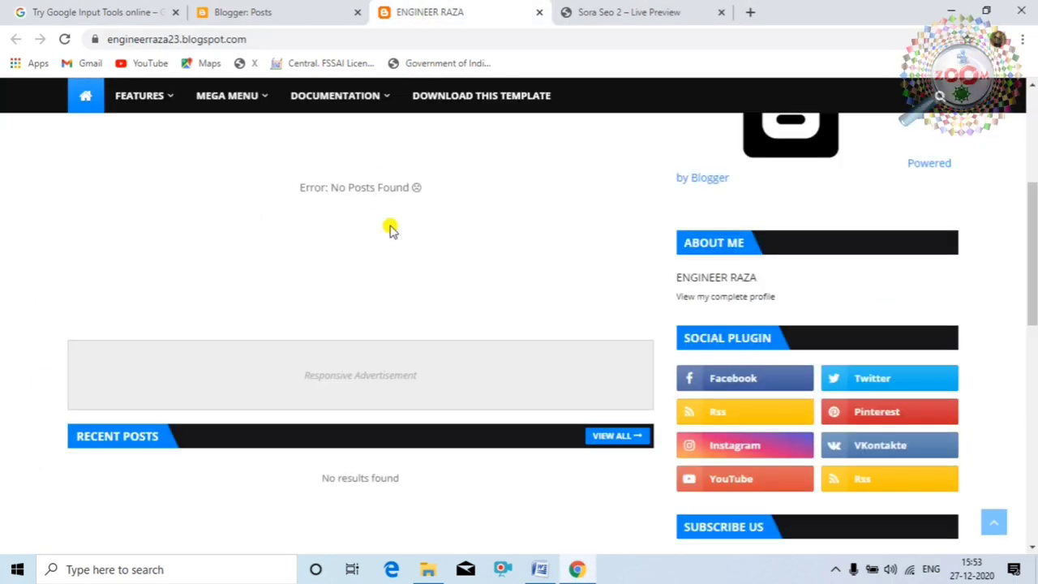
left_click(66, 39)
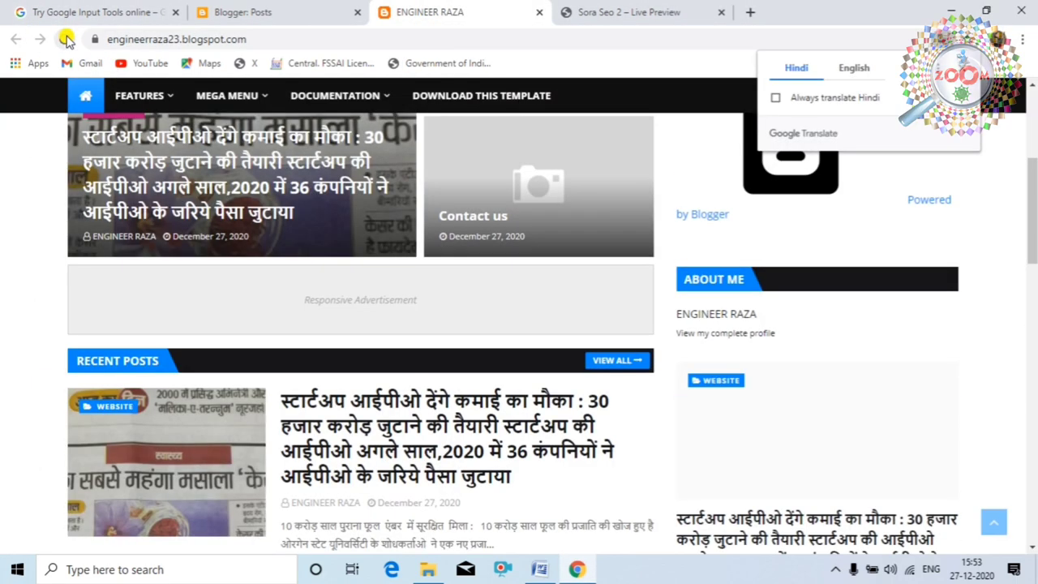
scroll(394, 297, "up", 4)
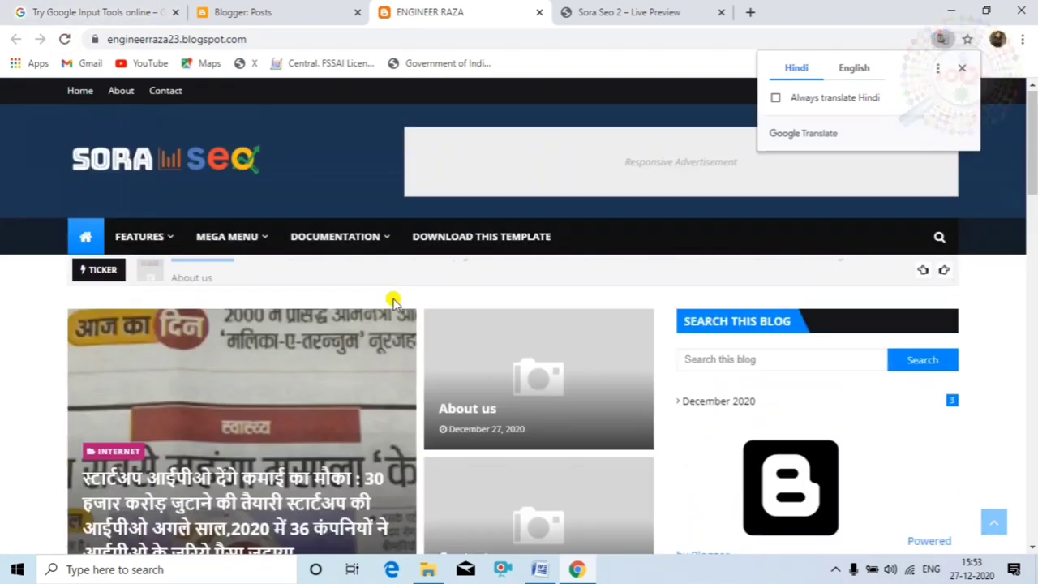
scroll(366, 329, "down", 1)
scroll(369, 328, "down", 8)
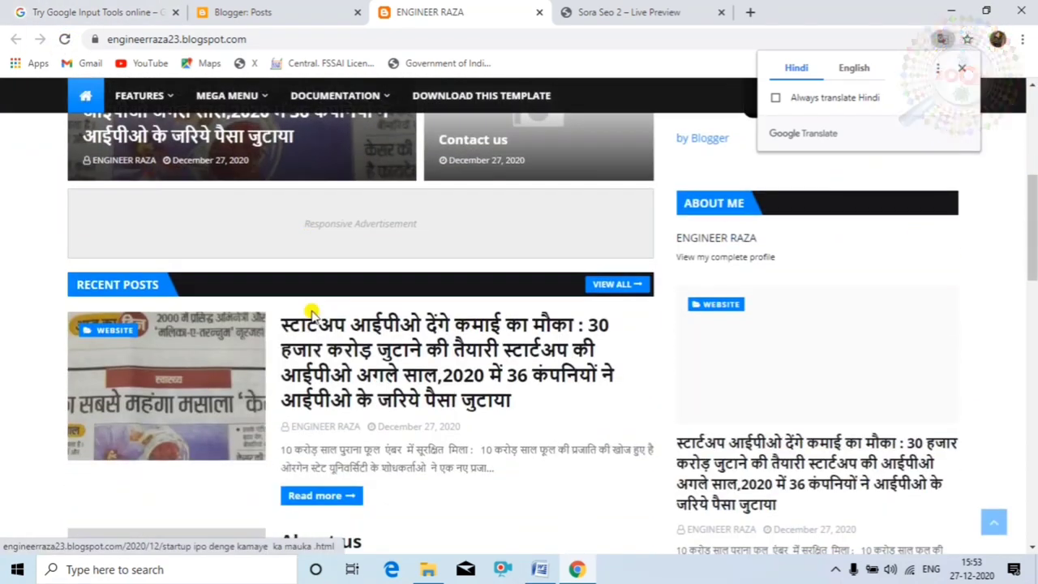
scroll(412, 326, "up", 5)
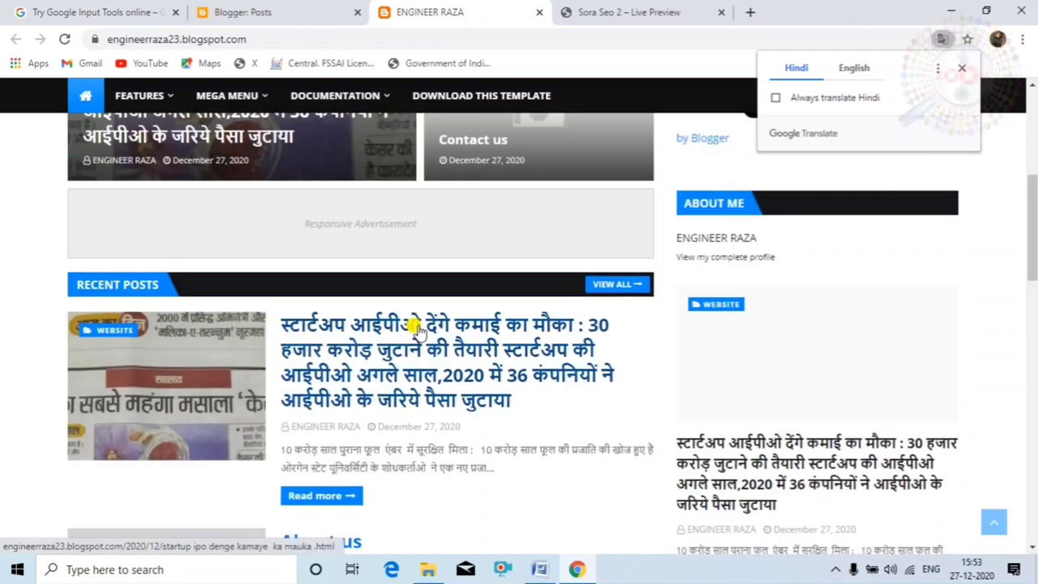
scroll(429, 484, "down", 1)
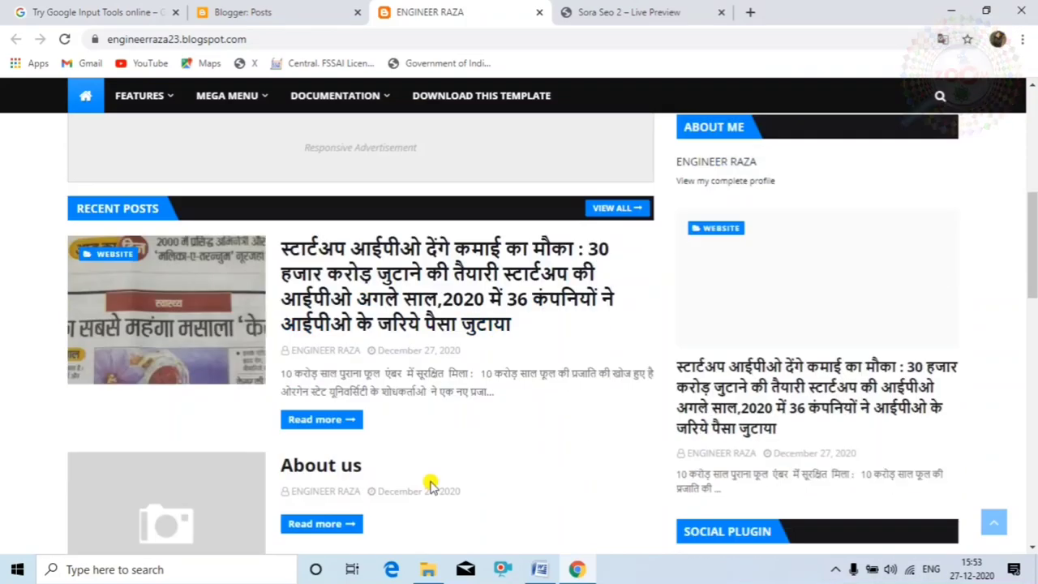
Step: Open the Hindi startup IPO post on the live blog and examine its title, image and body text
left_click(417, 293)
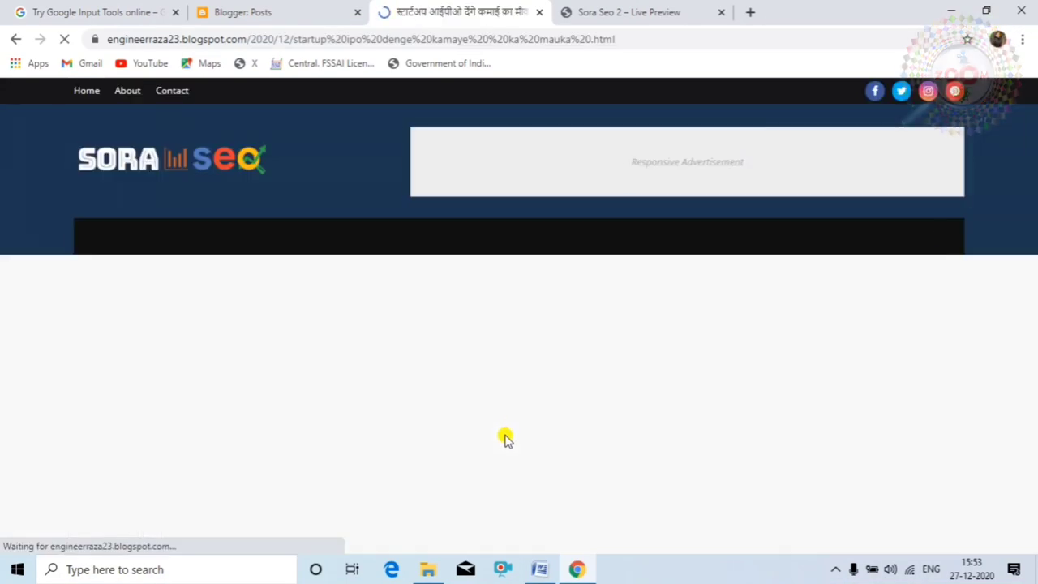
scroll(471, 421, "down", 3)
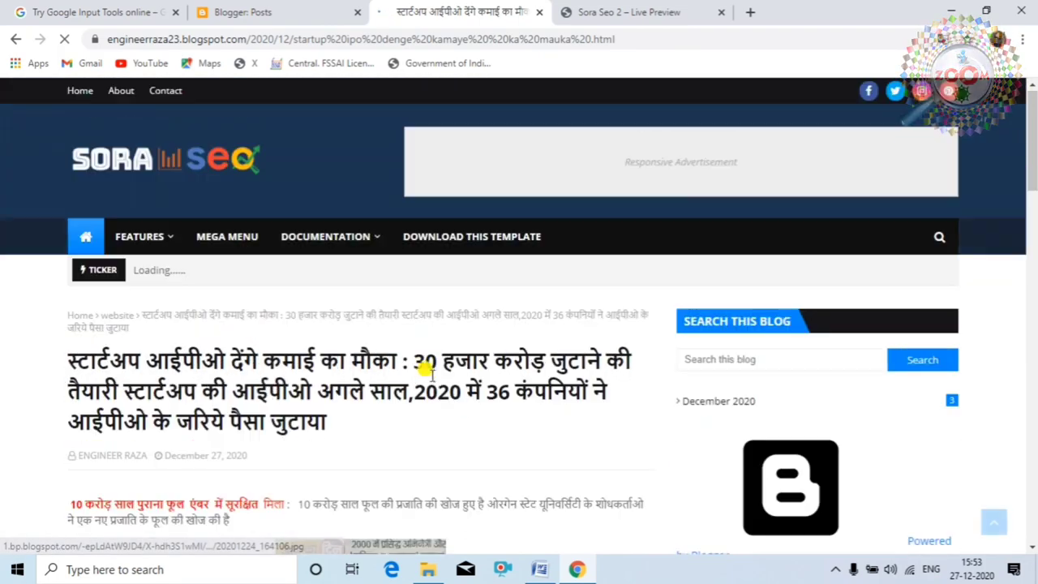
scroll(428, 379, "down", 5)
scroll(421, 383, "down", 12)
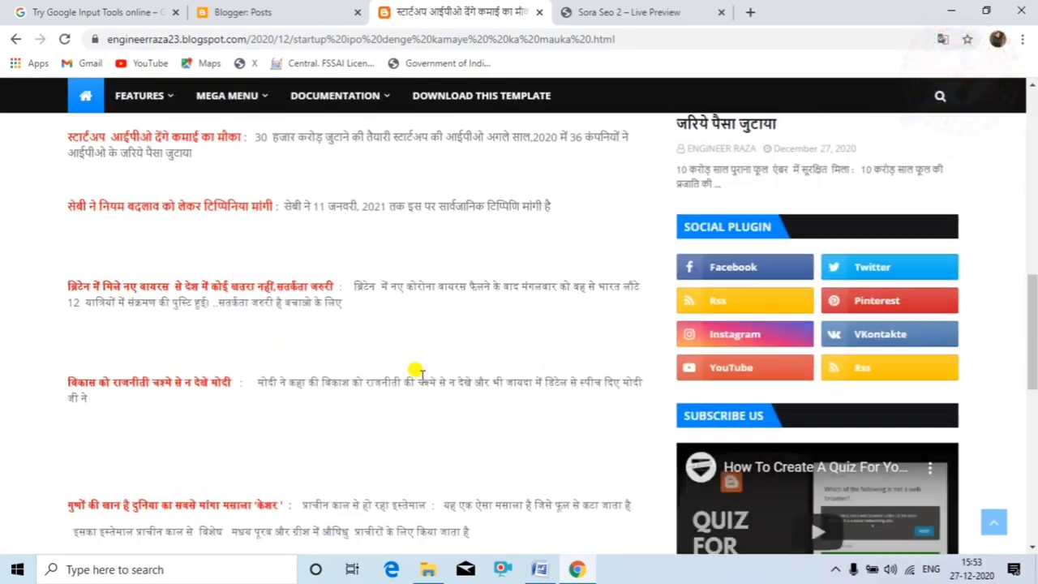
scroll(428, 389, "up", 5)
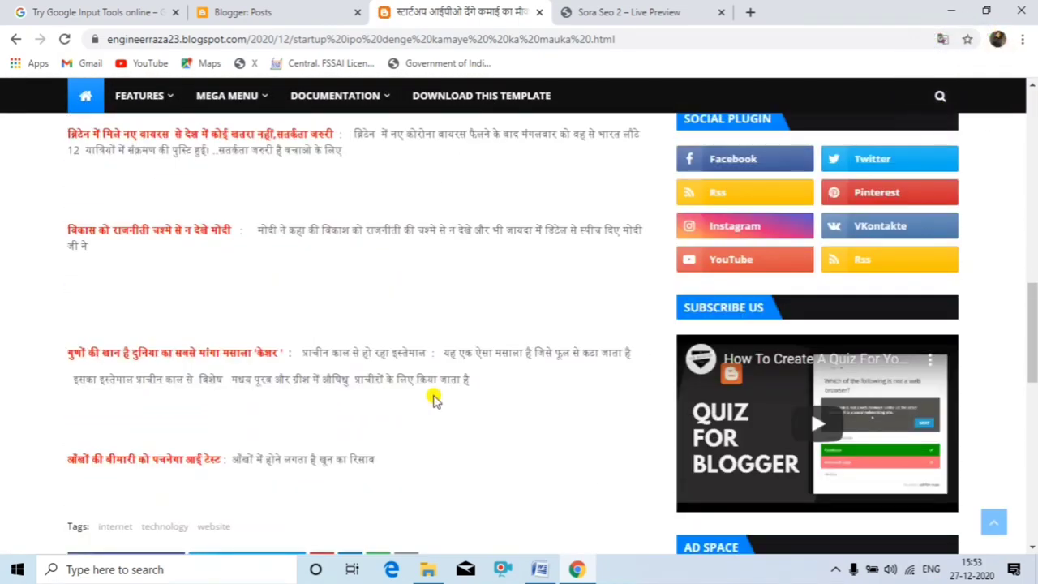
scroll(433, 398, "up", 8)
scroll(437, 316, "down", 5)
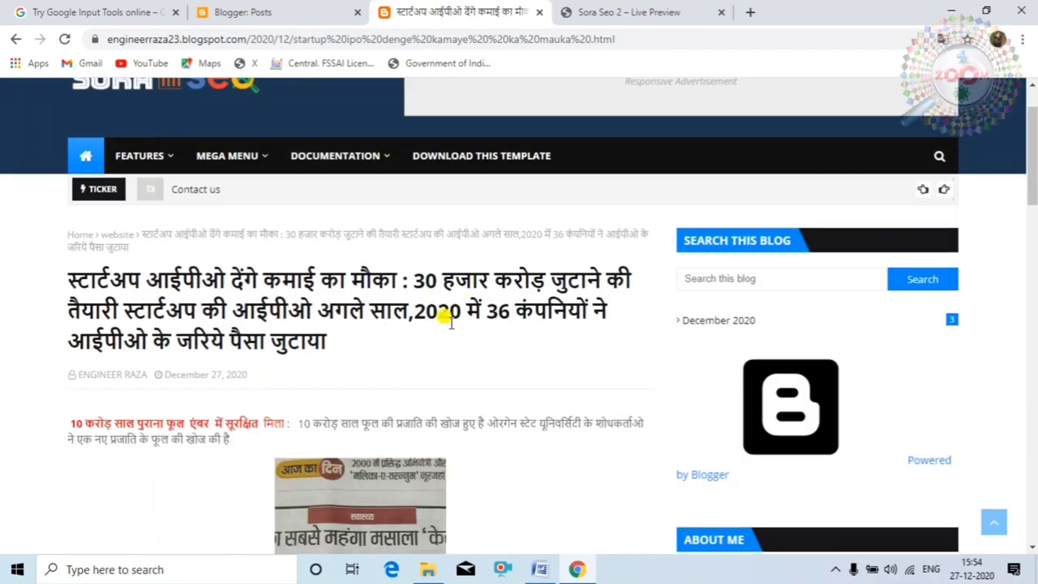
scroll(441, 300, "down", 8)
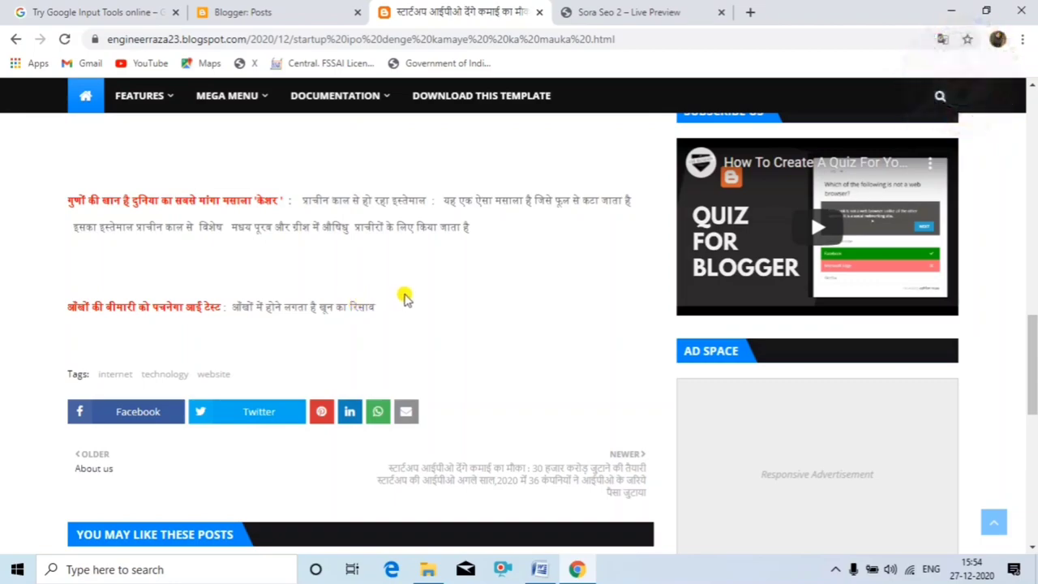
scroll(452, 293, "up", 4)
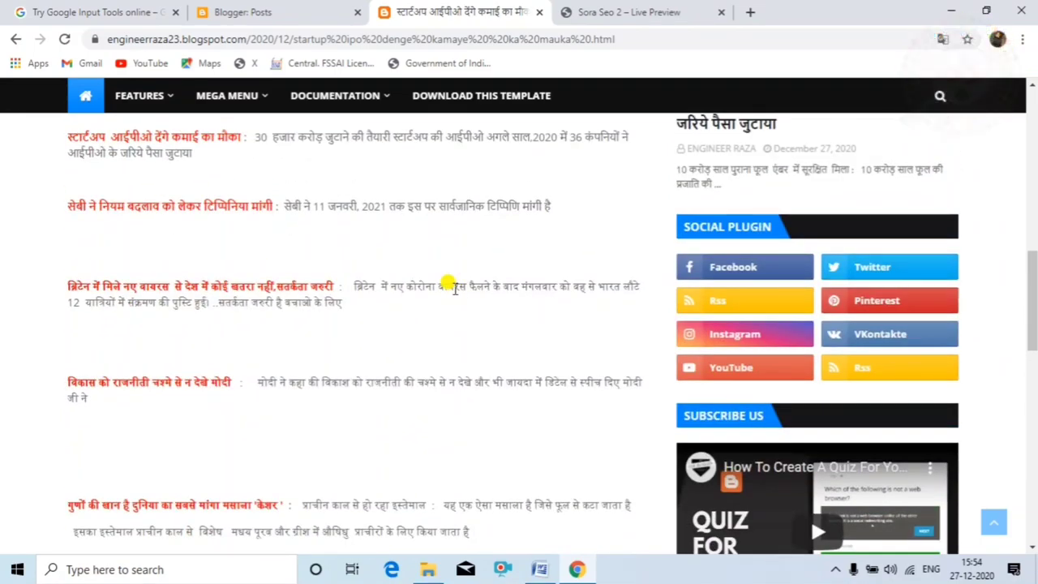
Step: Examine the tags, share buttons, related posts and comment section below the article
scroll(451, 290, "down", 4)
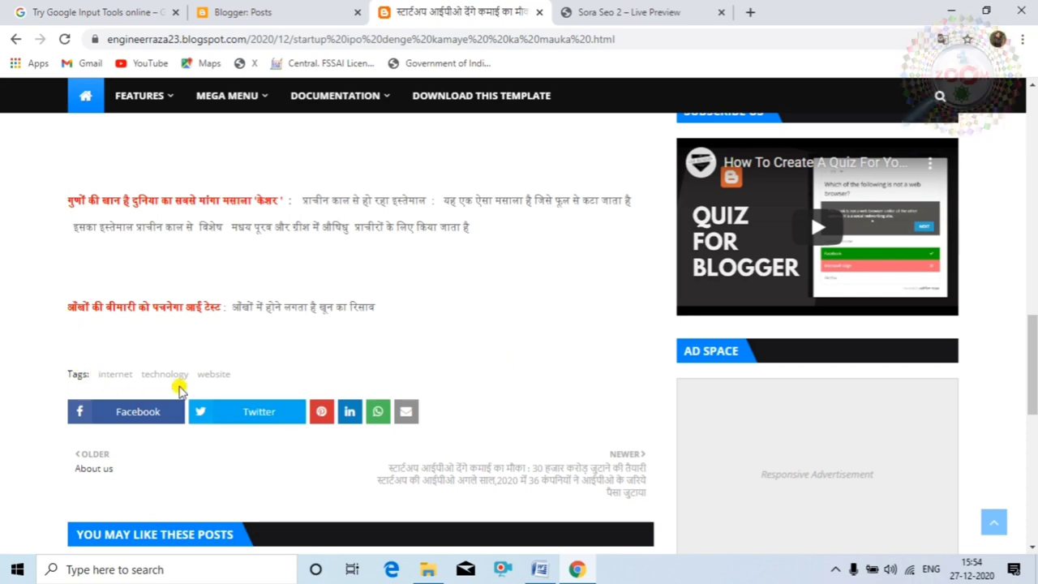
scroll(489, 366, "down", 3)
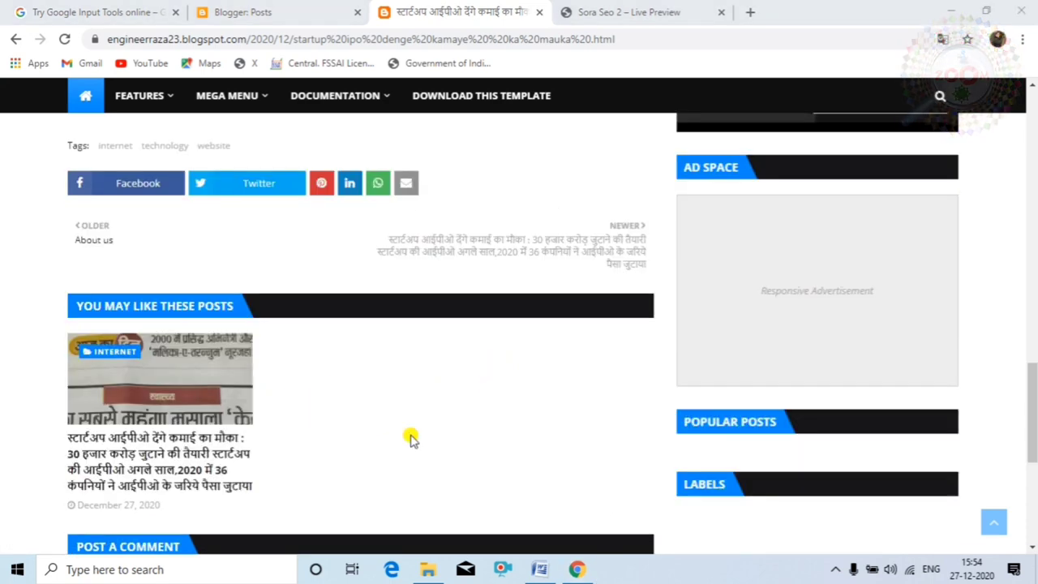
scroll(255, 430, "down", 2)
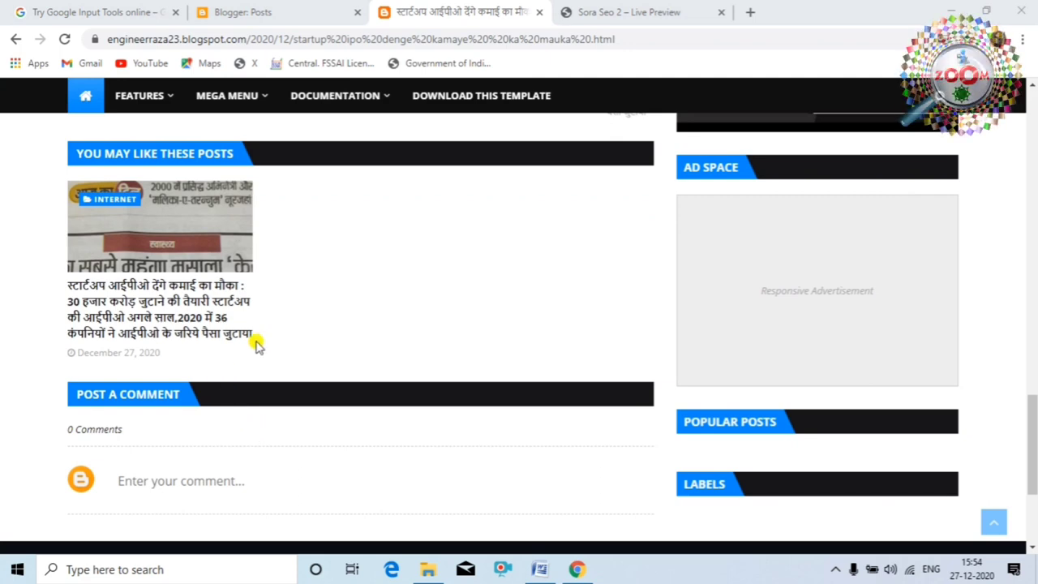
scroll(300, 326, "up", 1)
scroll(300, 323, "up", 1)
scroll(280, 407, "down", 2)
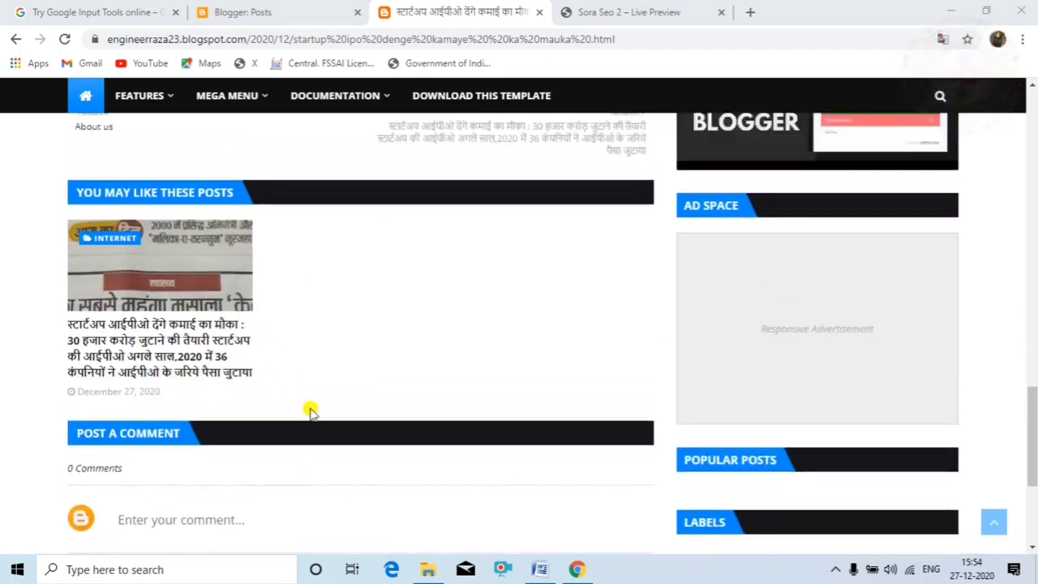
scroll(326, 407, "down", 2)
scroll(397, 316, "up", 2)
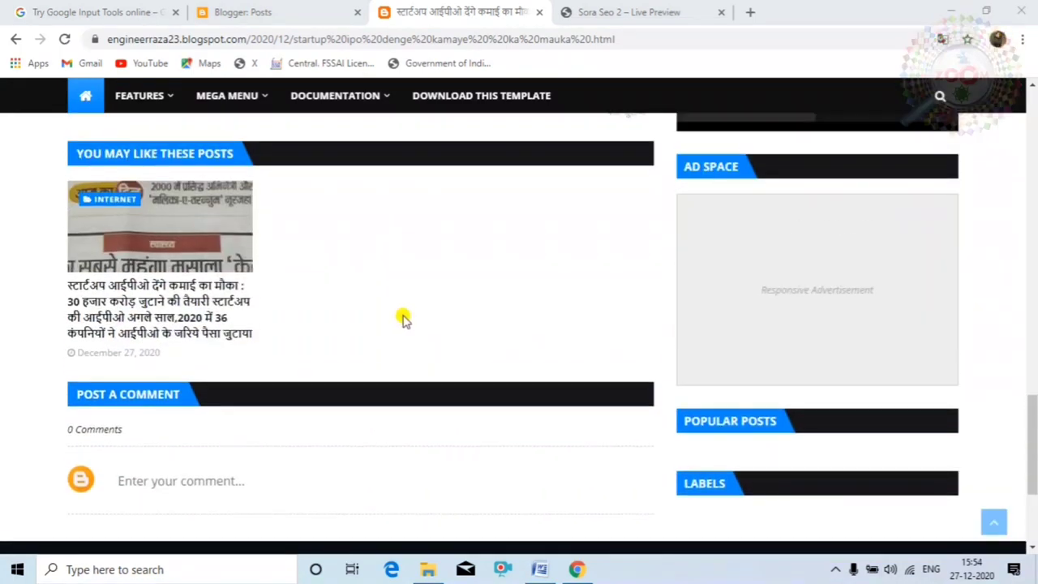
Step: Review the whole published post page again, from the header through the article to the sidebar widgets
scroll(404, 319, "up", 3)
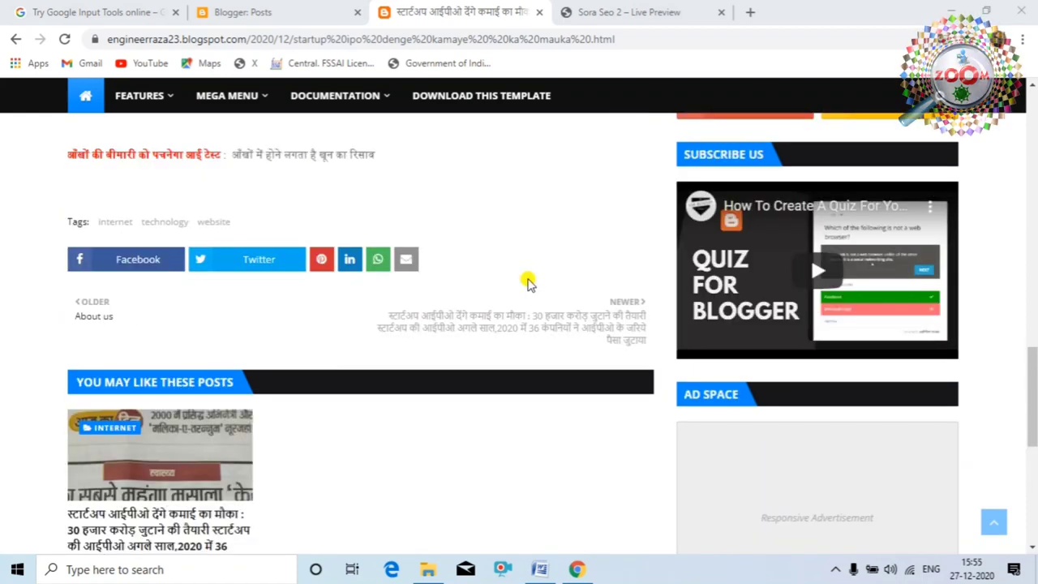
scroll(396, 420, "up", 3)
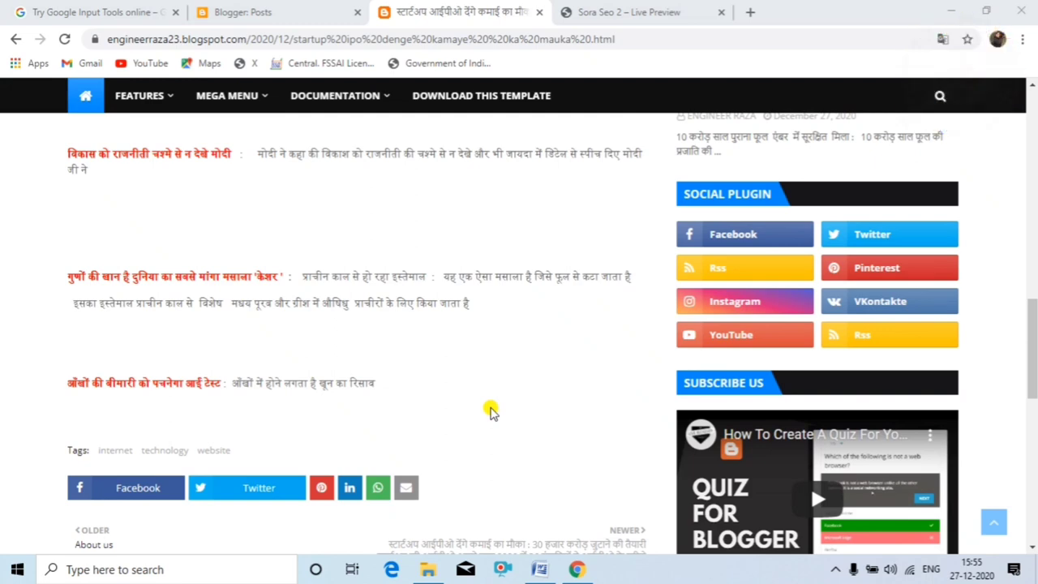
scroll(489, 410, "up", 6)
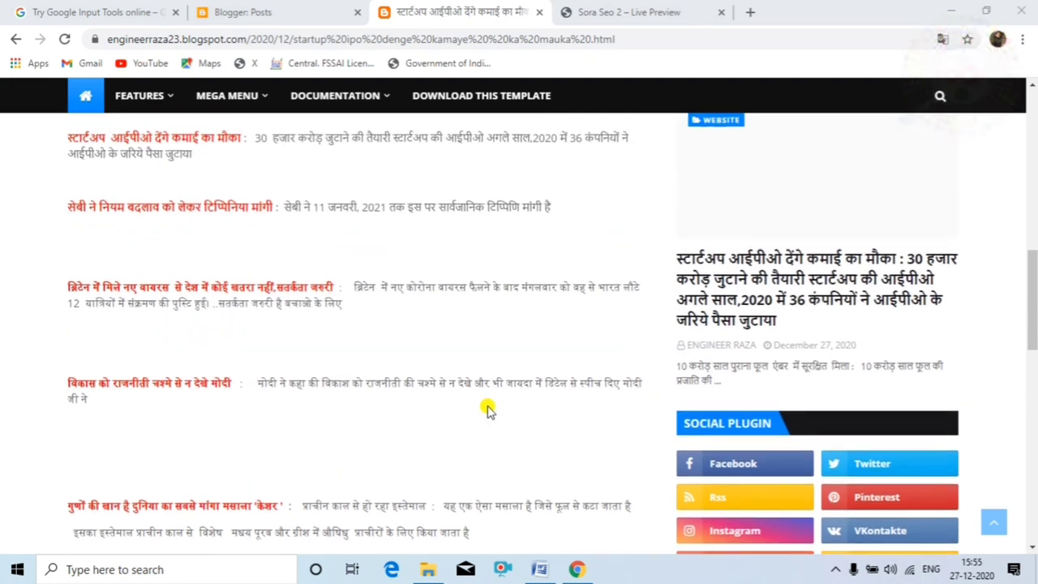
scroll(446, 394, "down", 12)
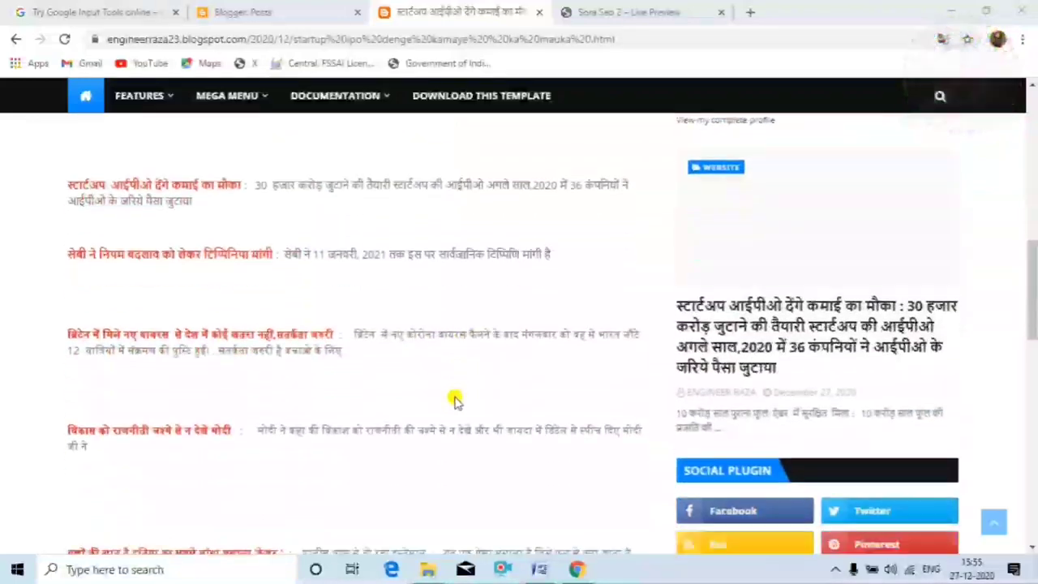
scroll(462, 403, "up", 2)
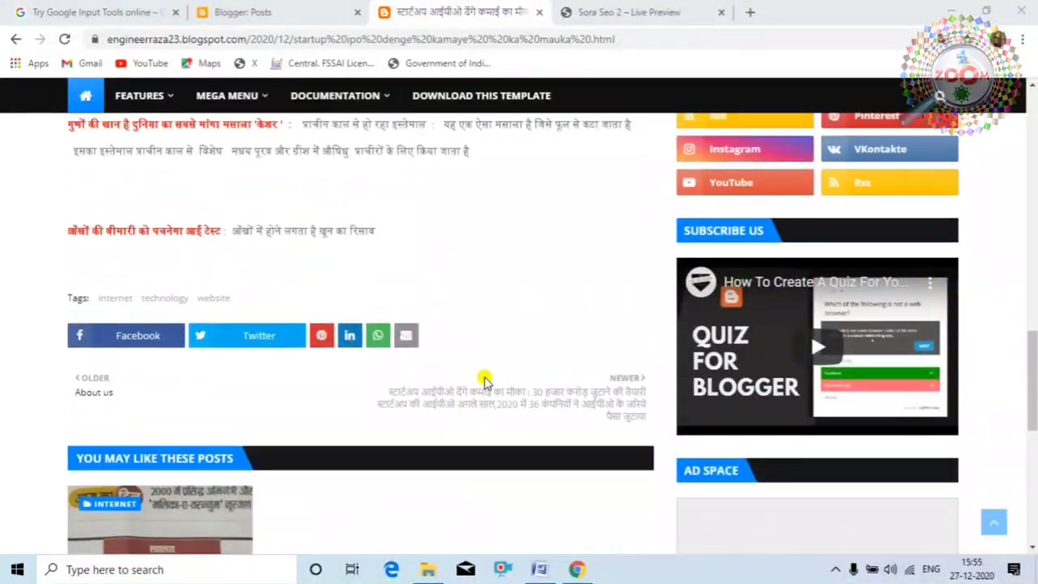
scroll(484, 380, "up", 15)
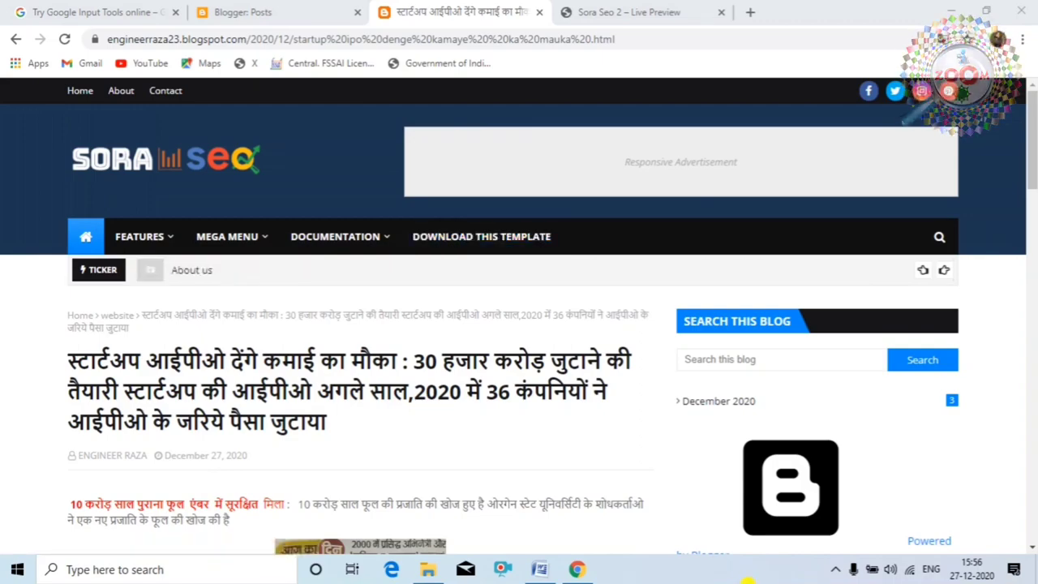
scroll(845, 497, "down", 10)
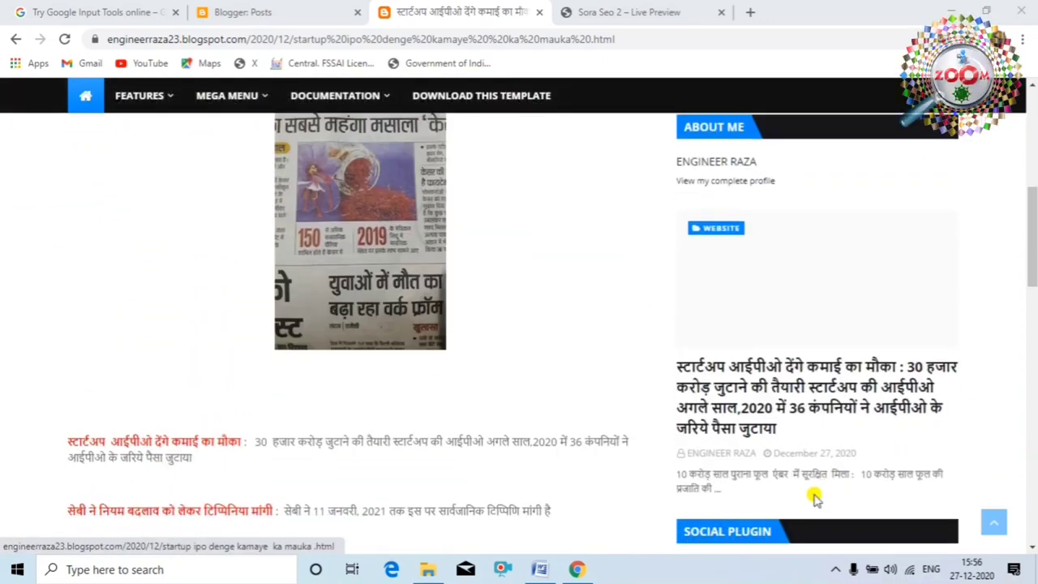
scroll(810, 496, "down", 7)
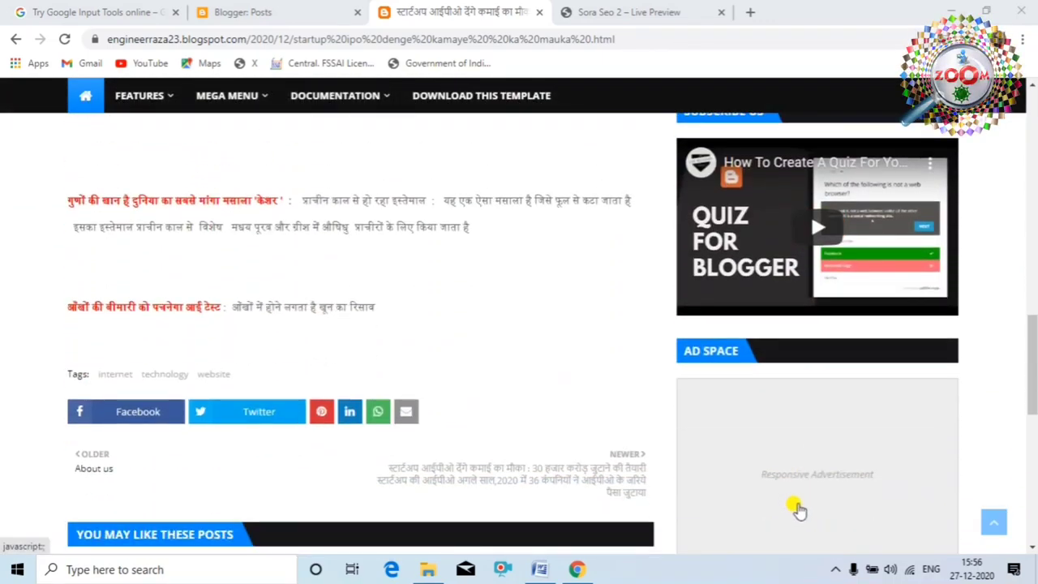
scroll(802, 499, "up", 4)
scroll(775, 513, "up", 3)
scroll(755, 490, "down", 5)
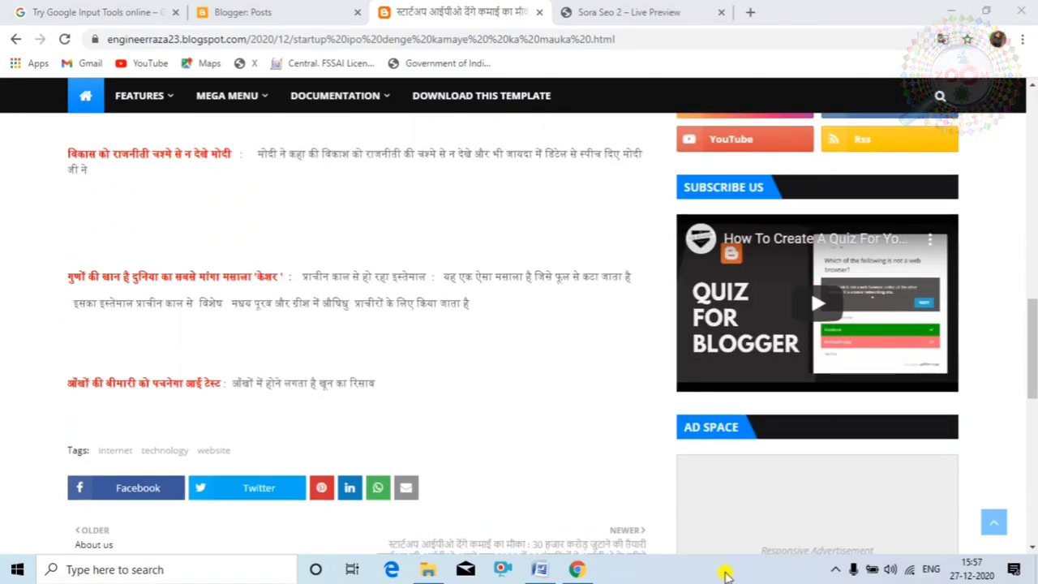
Step: Open the blog's layout settings and look over the theme options, navigation, social and header gadgets
left_click(286, 14)
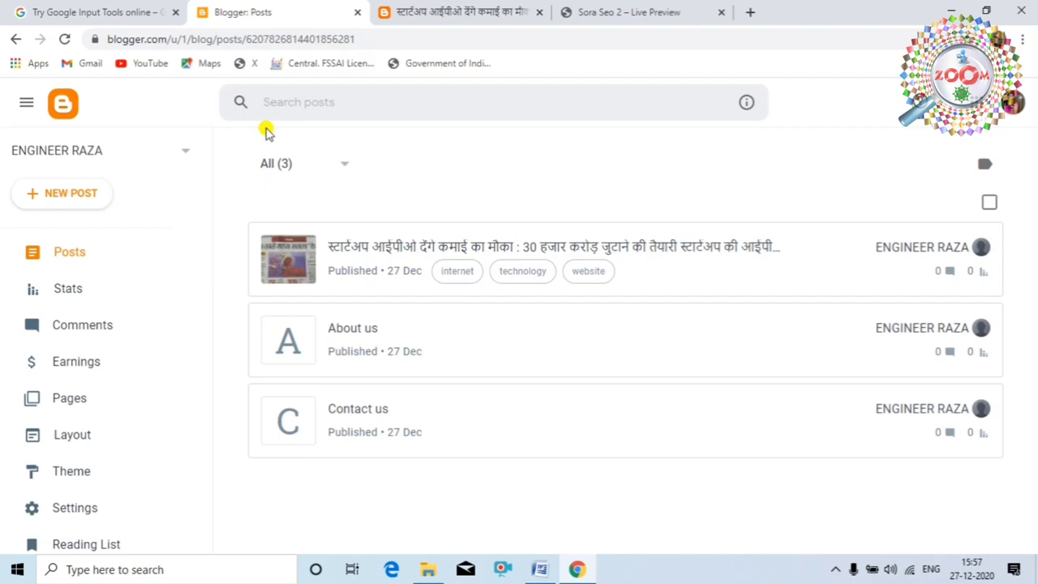
left_click(74, 435)
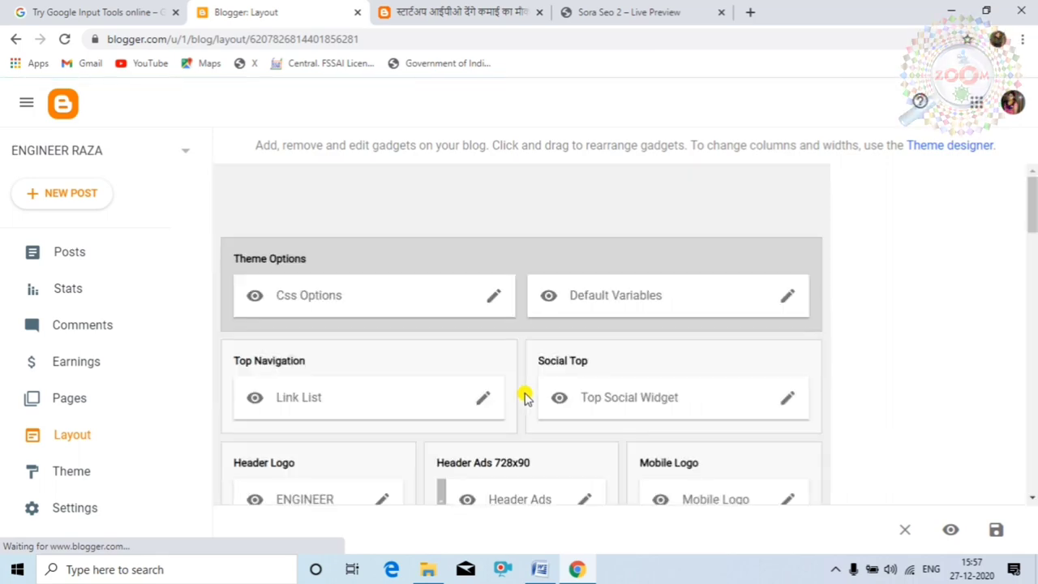
scroll(525, 385, "down", 3)
scroll(525, 381, "up", 4)
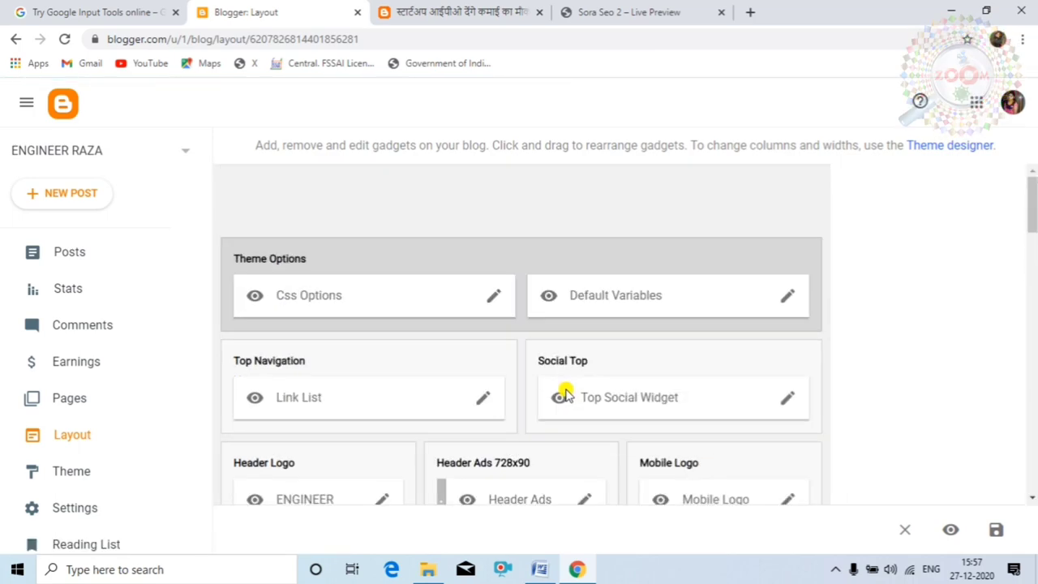
scroll(559, 391, "down", 2)
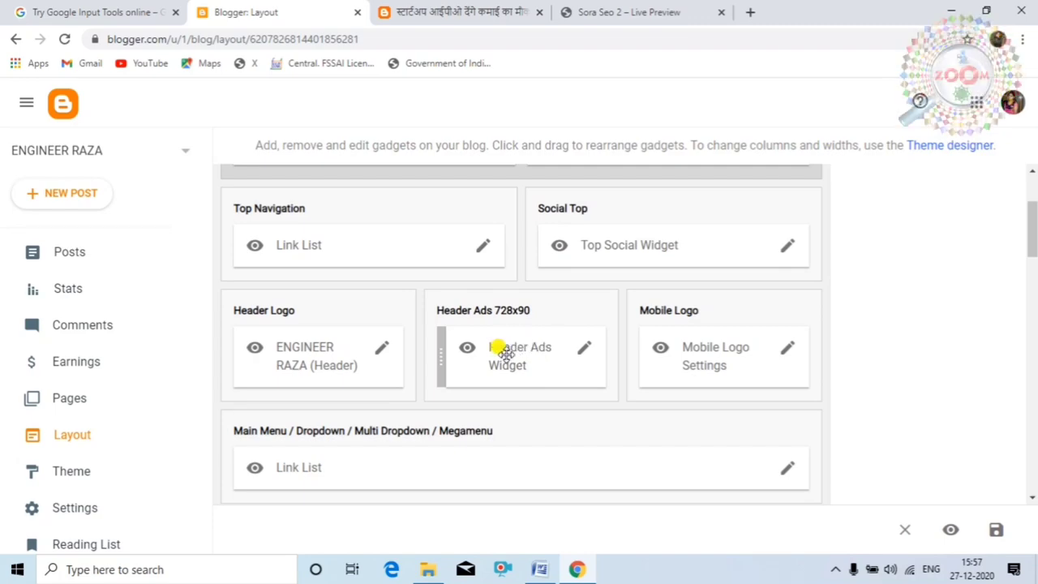
Step: Compare the header and social icons of the live Hindi post with the matching gadgets in the blog layout
left_click(467, 13)
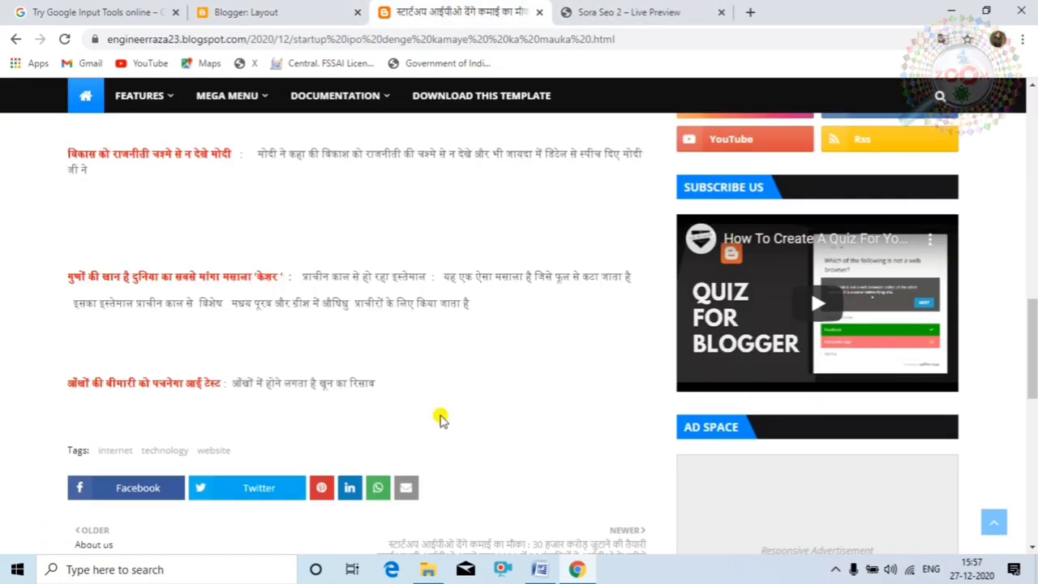
scroll(405, 389, "up", 5)
left_click(328, 14)
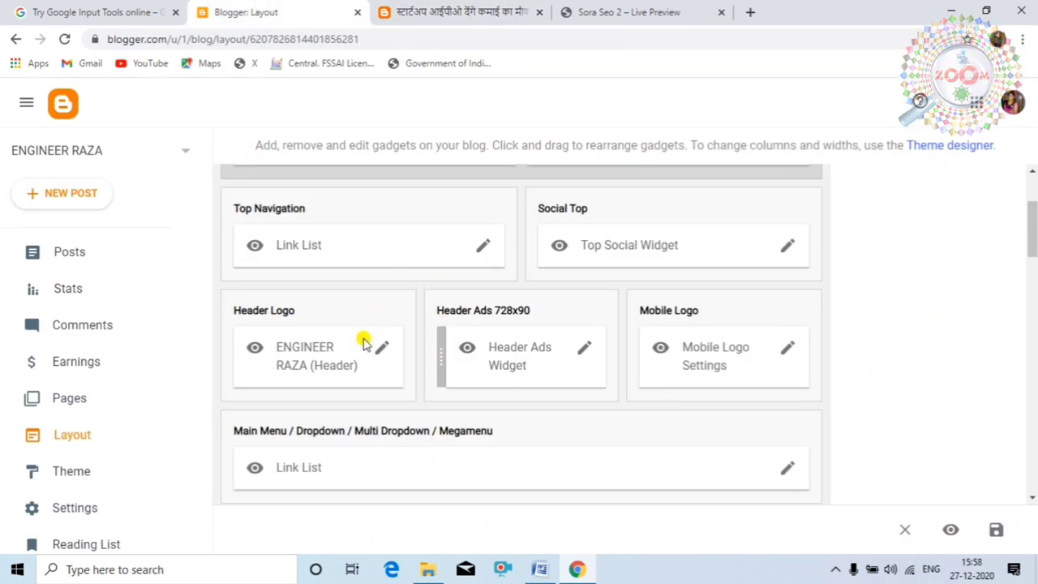
scroll(413, 421, "up", 2)
left_click(486, 9)
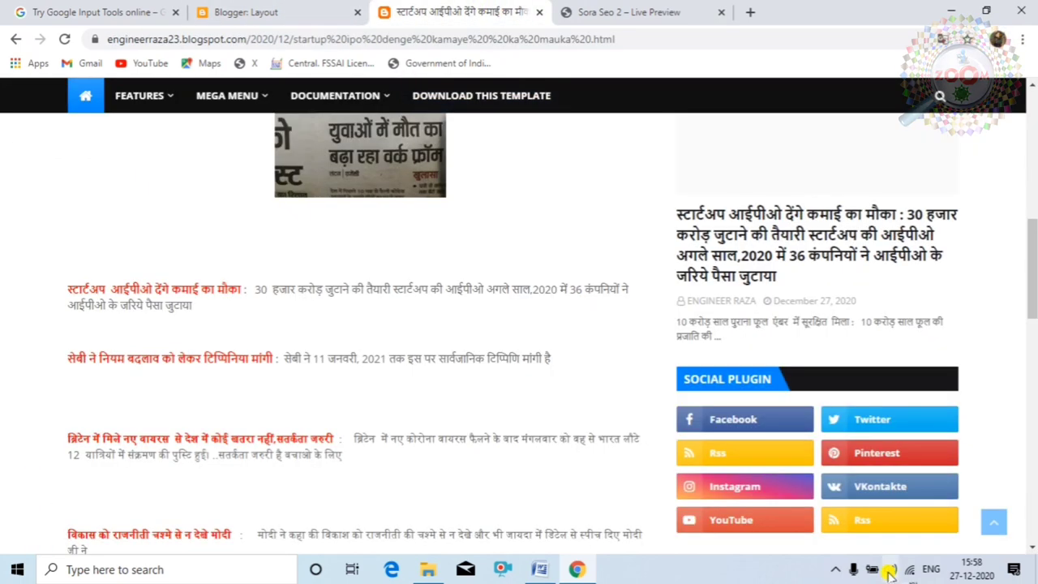
left_click(267, 13)
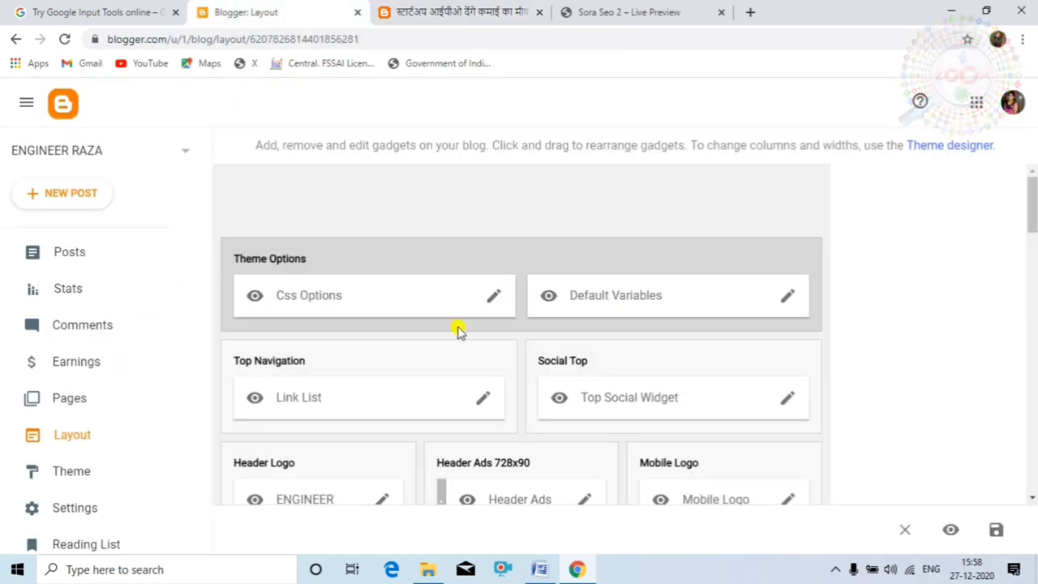
key("ctrl+Tab")
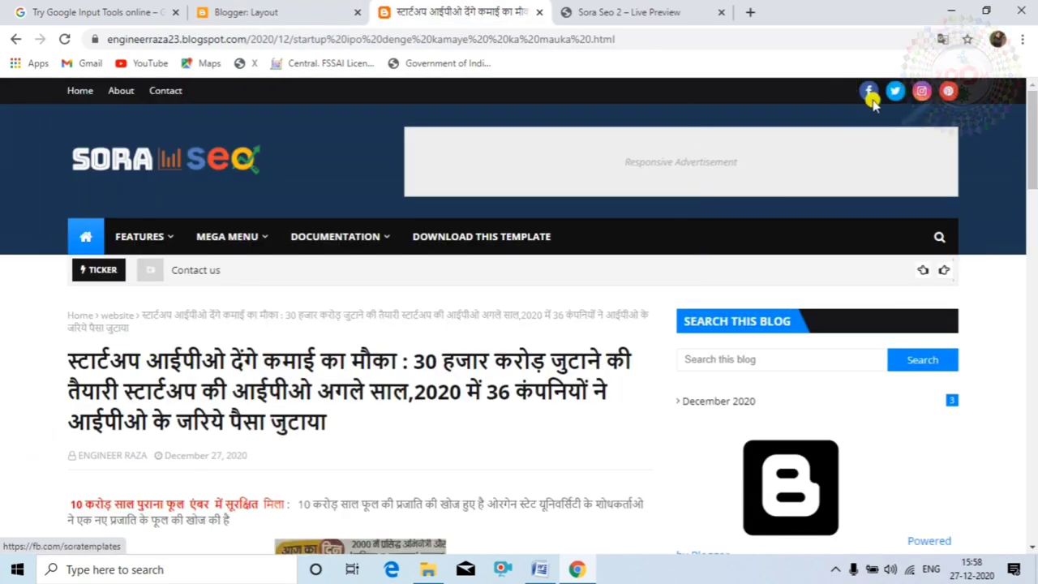
left_click(347, 16)
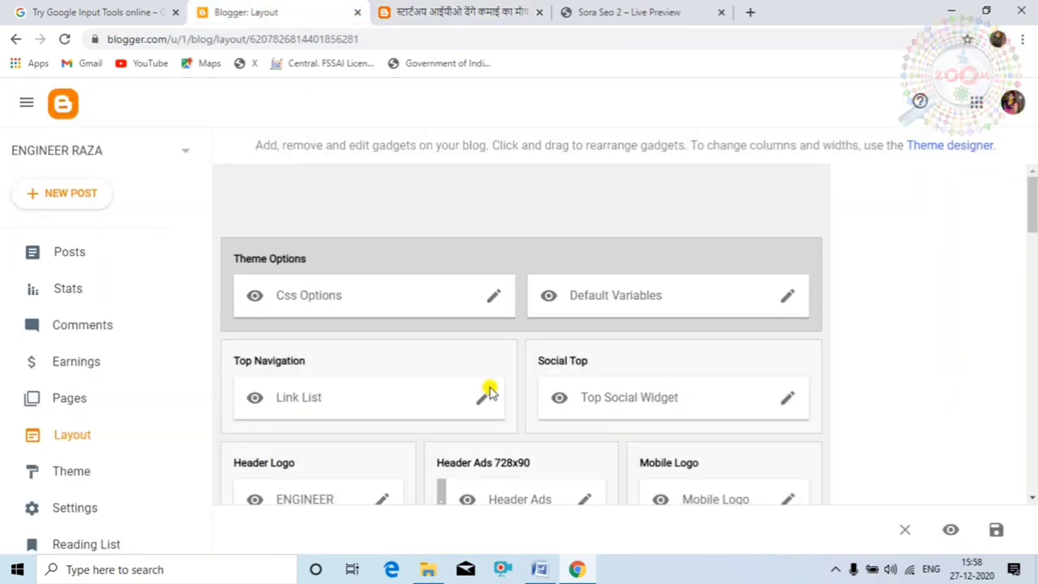
left_click(758, 572)
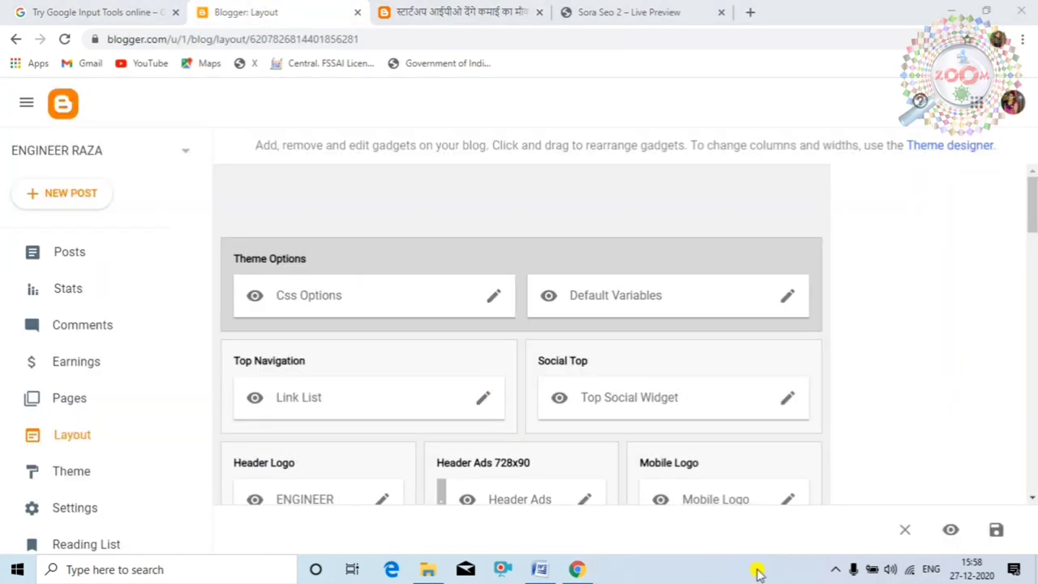
Step: Set the facebook link in the Top Social Widget to the Facebook profile's URL and save the widget
left_click(787, 399)
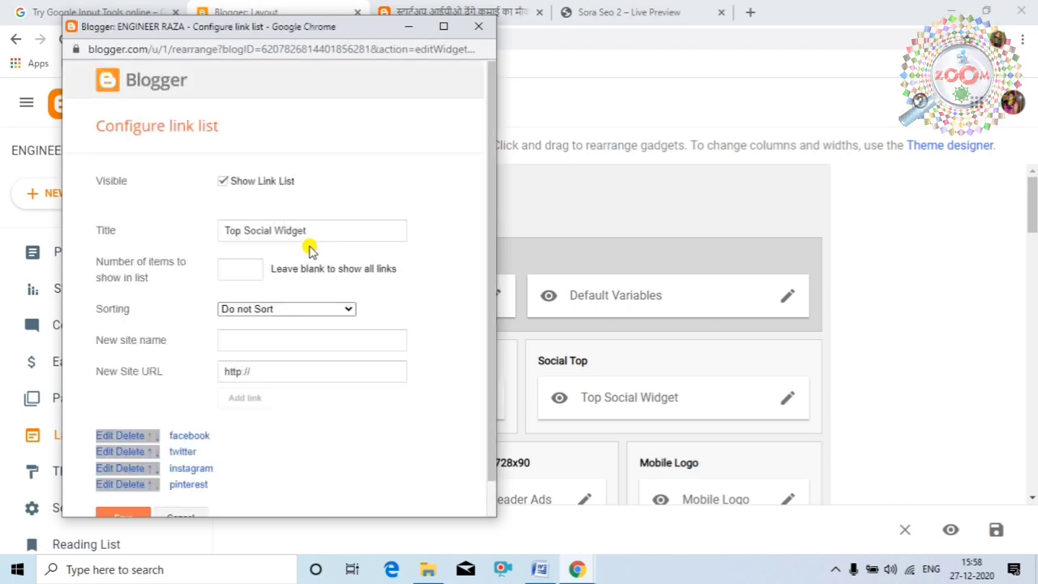
scroll(273, 232, "down", 1)
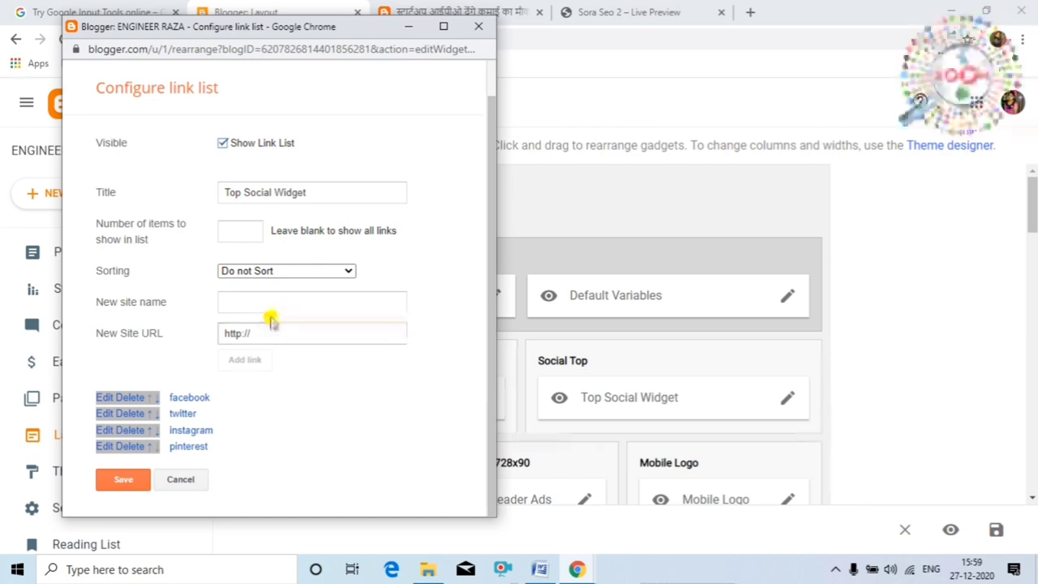
left_click(761, 576)
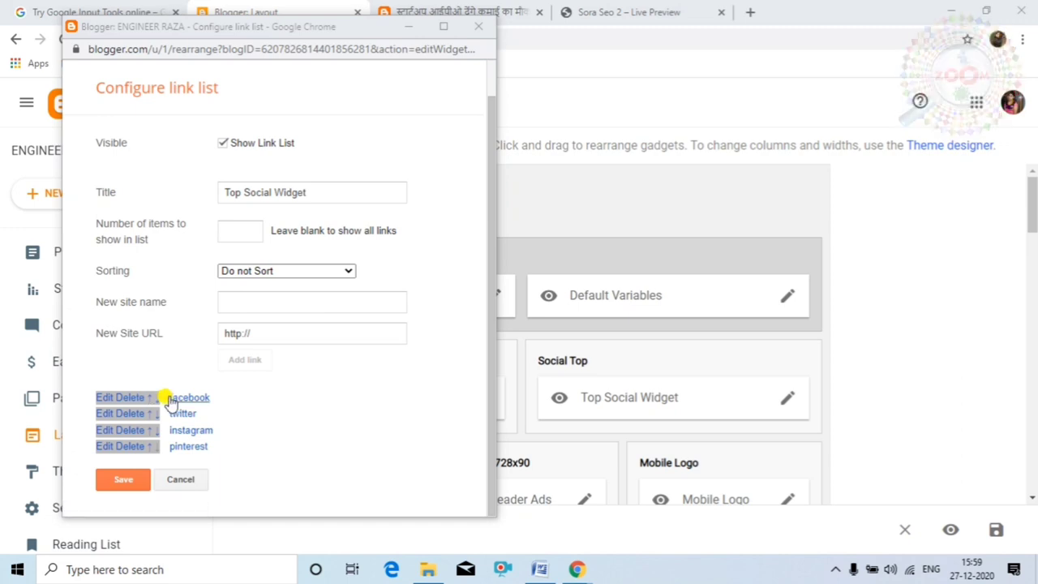
left_click(127, 403)
left_click(127, 400)
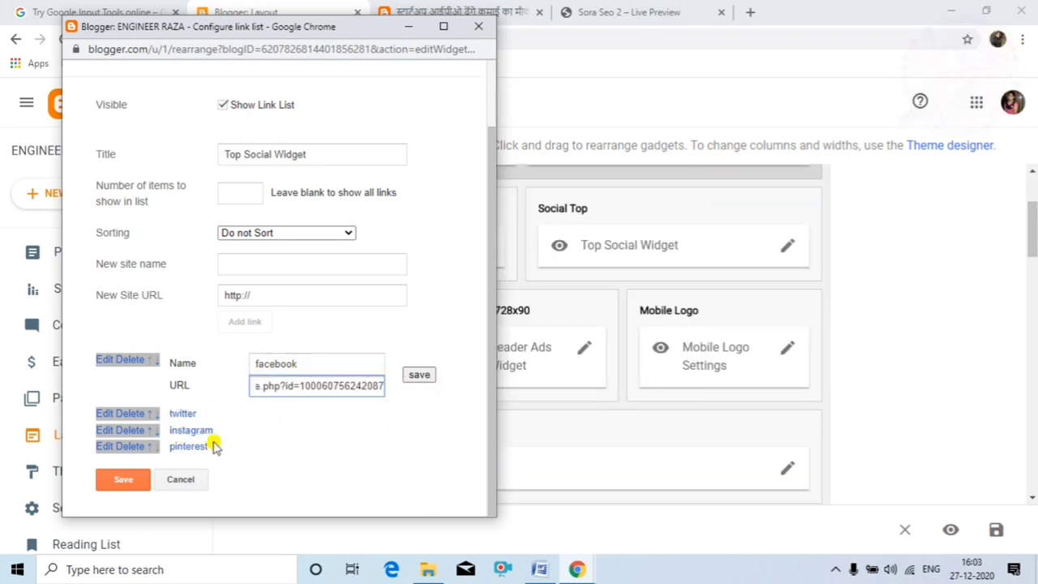
left_click(123, 484)
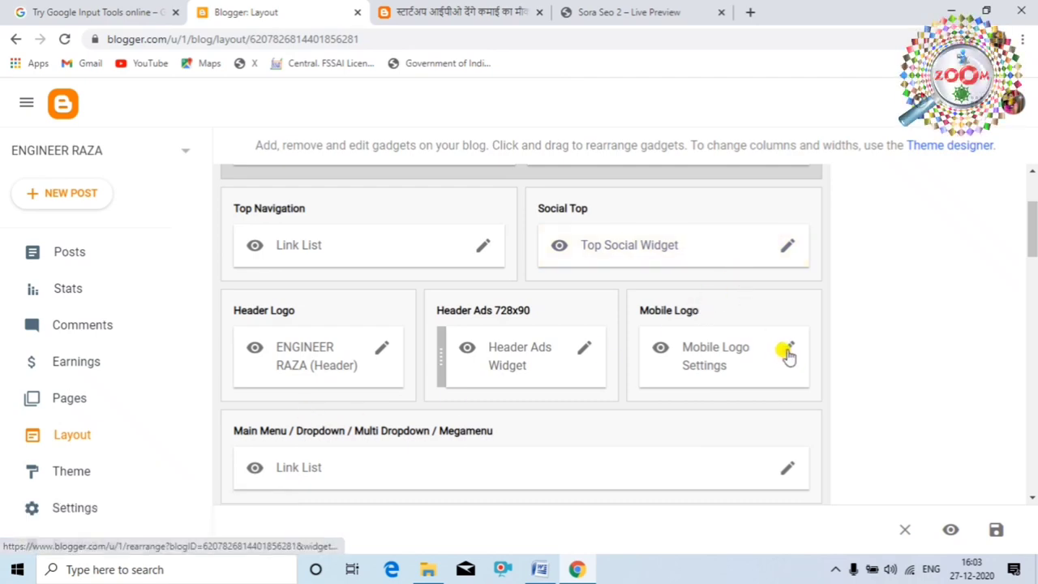
Step: Reopen the Top Social Widget, add the copied Twitter profile URL to the twitter link, and save that link
left_click(785, 248)
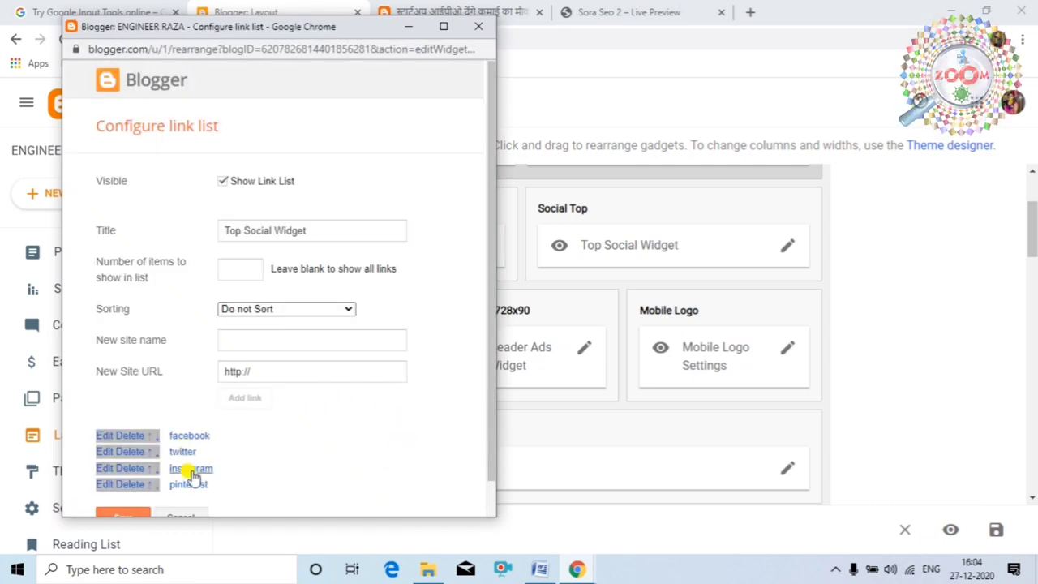
scroll(195, 484, "down", 1)
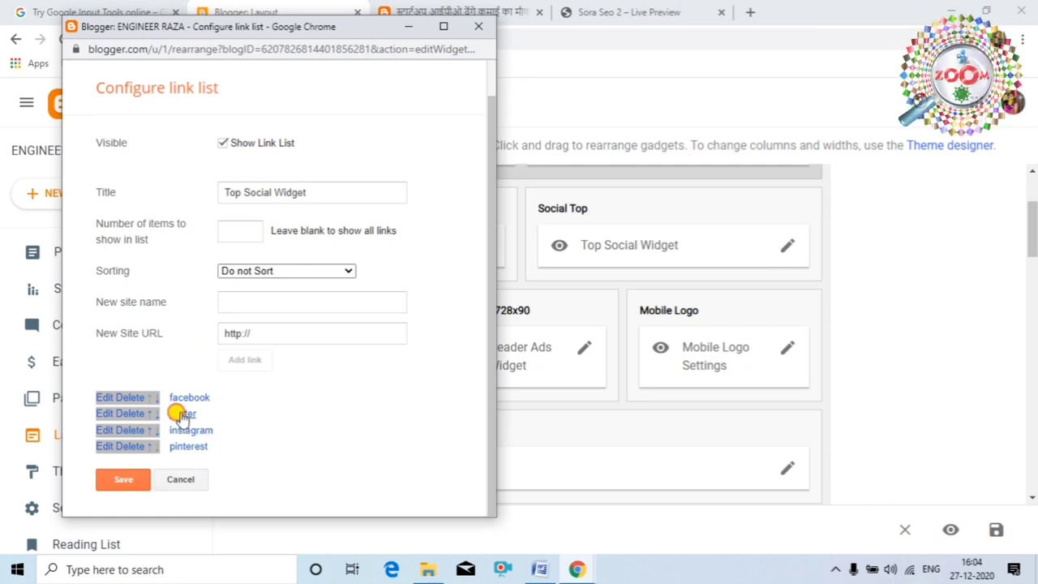
left_click(98, 413)
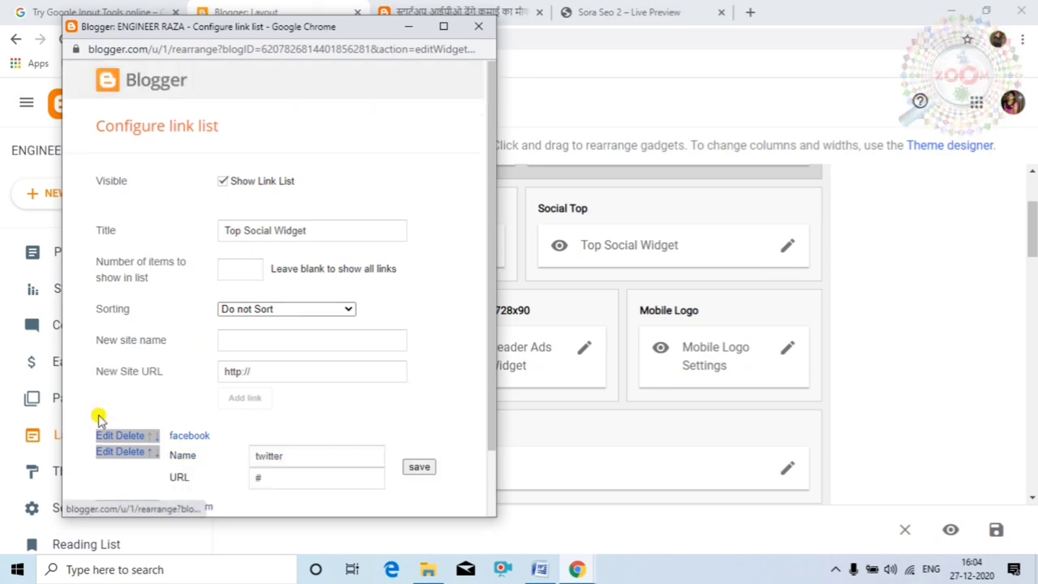
scroll(285, 412, "down", 1)
left_click(265, 403)
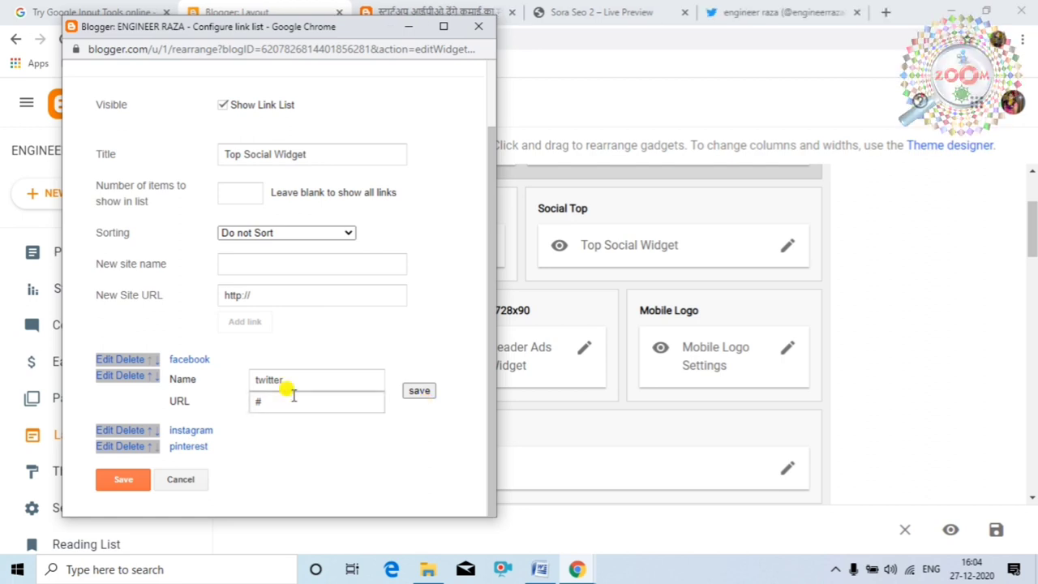
left_click(273, 400)
right_click(273, 397)
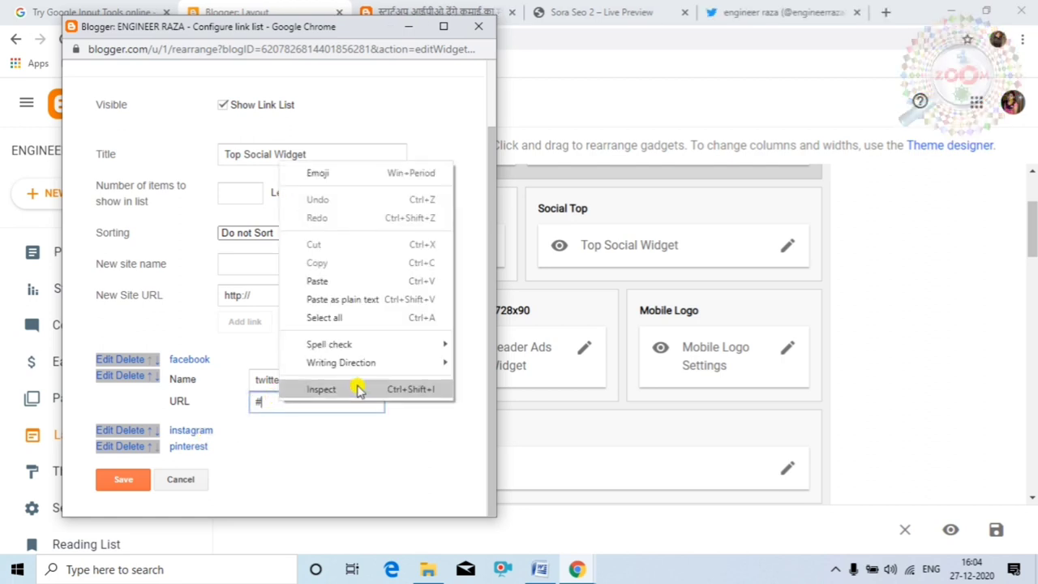
left_click(343, 280)
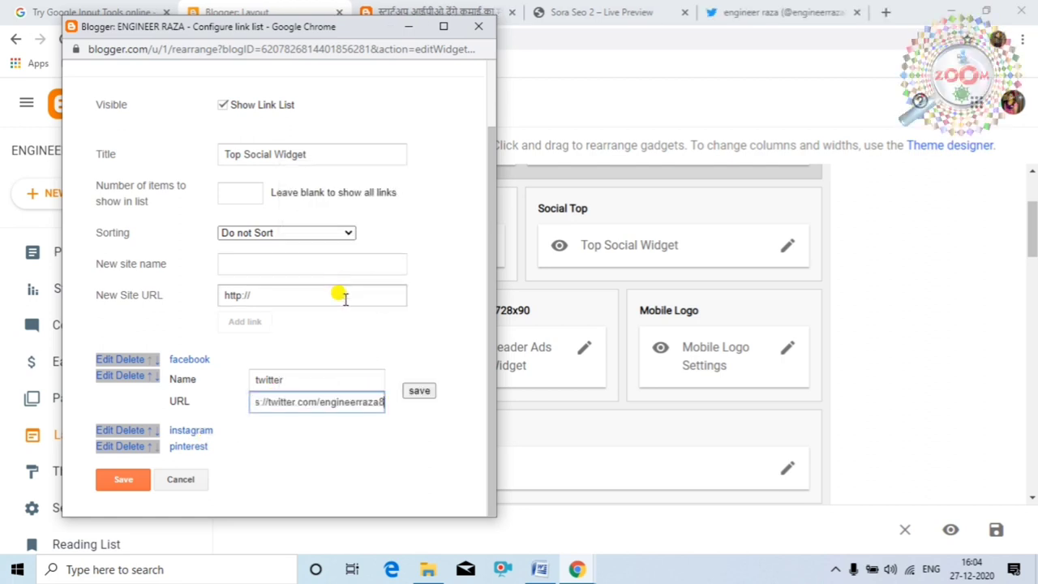
left_click(419, 391)
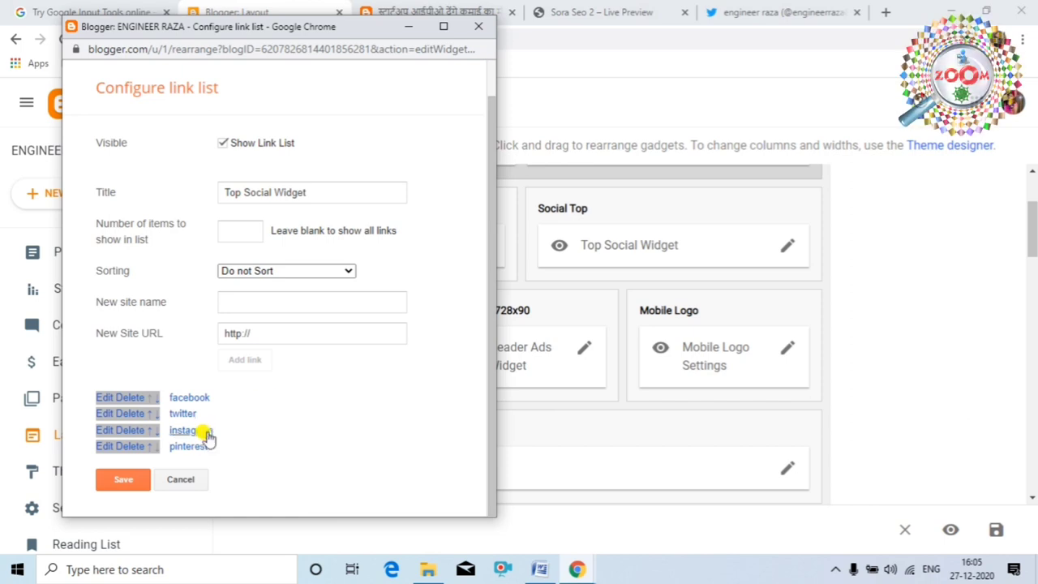
Step: Add the copied Instagram profile URL to the instagram link in the Top Social Widget and save that link
left_click(103, 430)
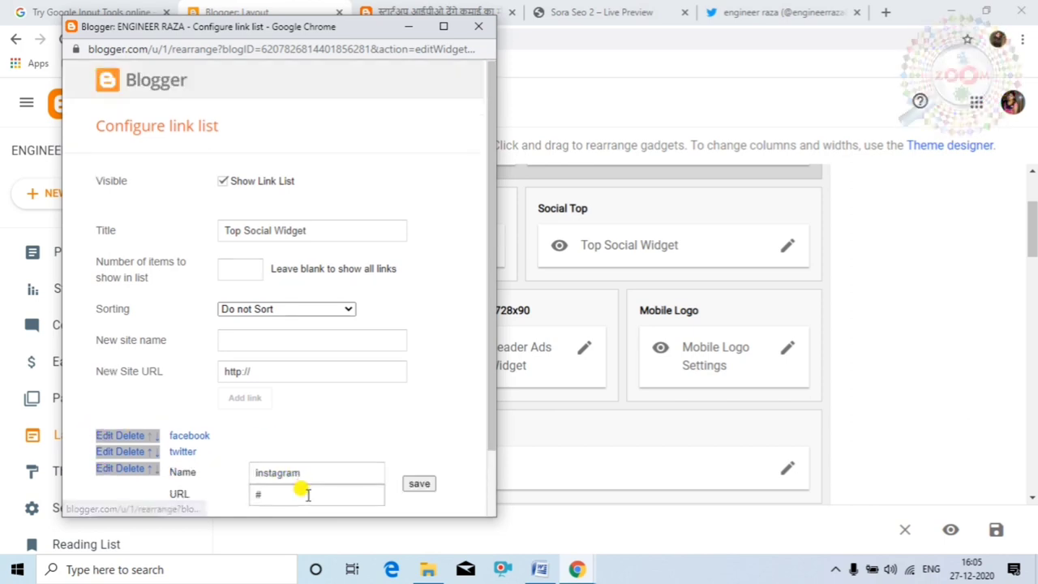
scroll(300, 489, "down", 1)
left_click(297, 419)
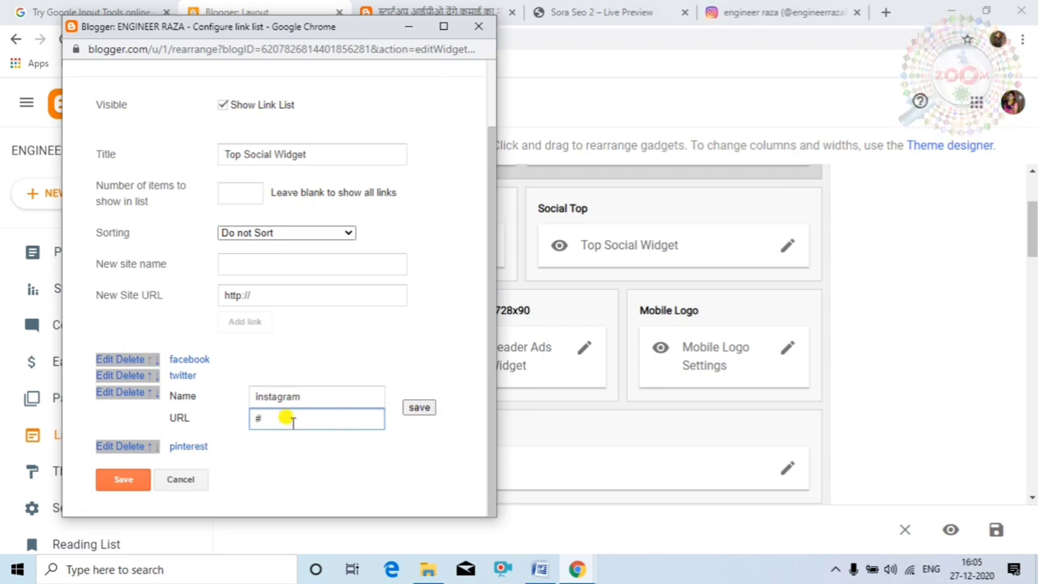
right_click(292, 417)
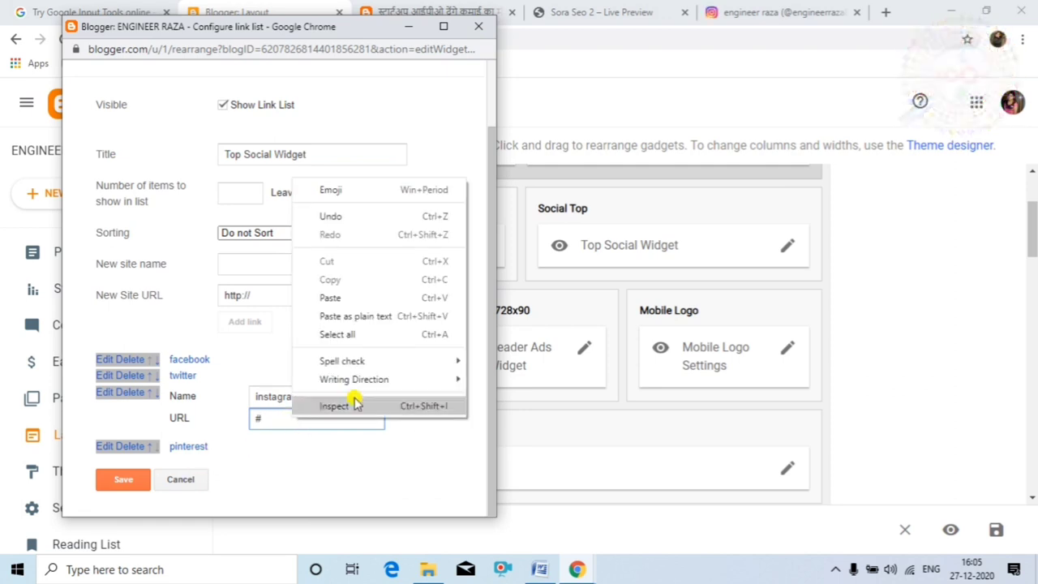
left_click(359, 297)
left_click(415, 409)
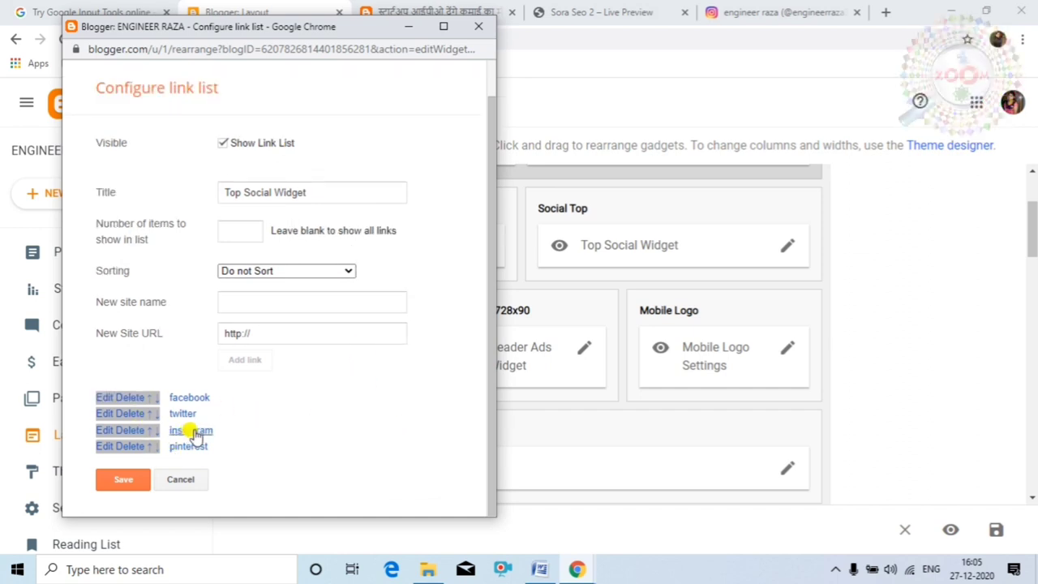
Step: Delete the pinterest link from the Top Social Widget and save the widget
left_click(132, 446)
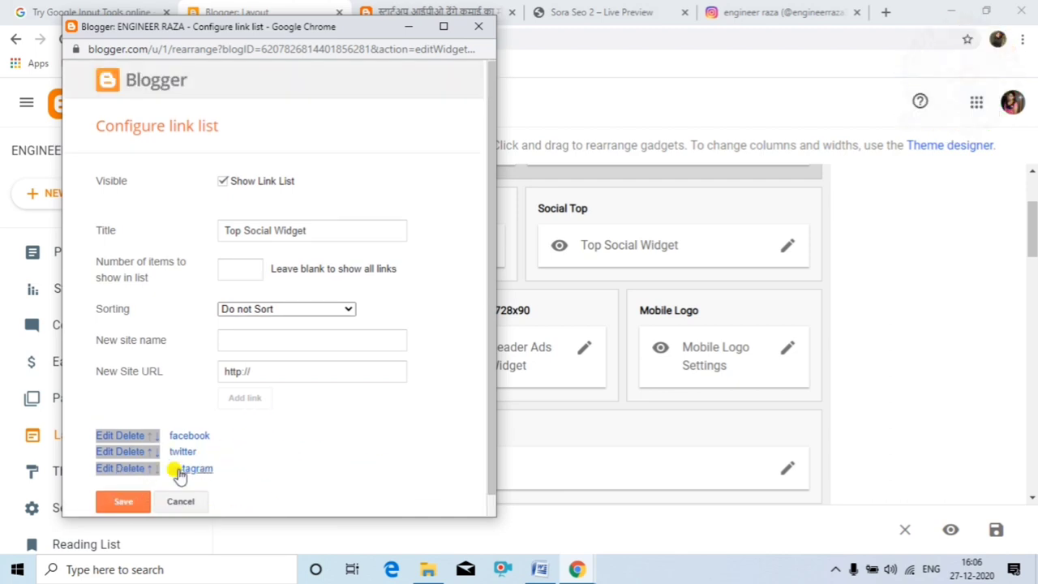
left_click(121, 503)
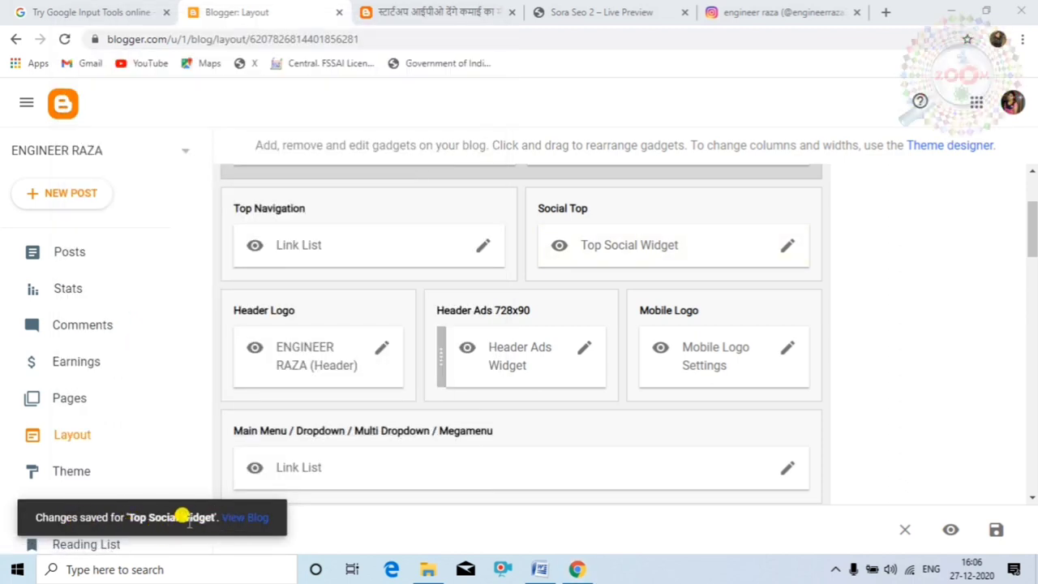
Step: Reload the live Hindi post, test its Facebook icon in the header, and look over the linked profile page
left_click(438, 12)
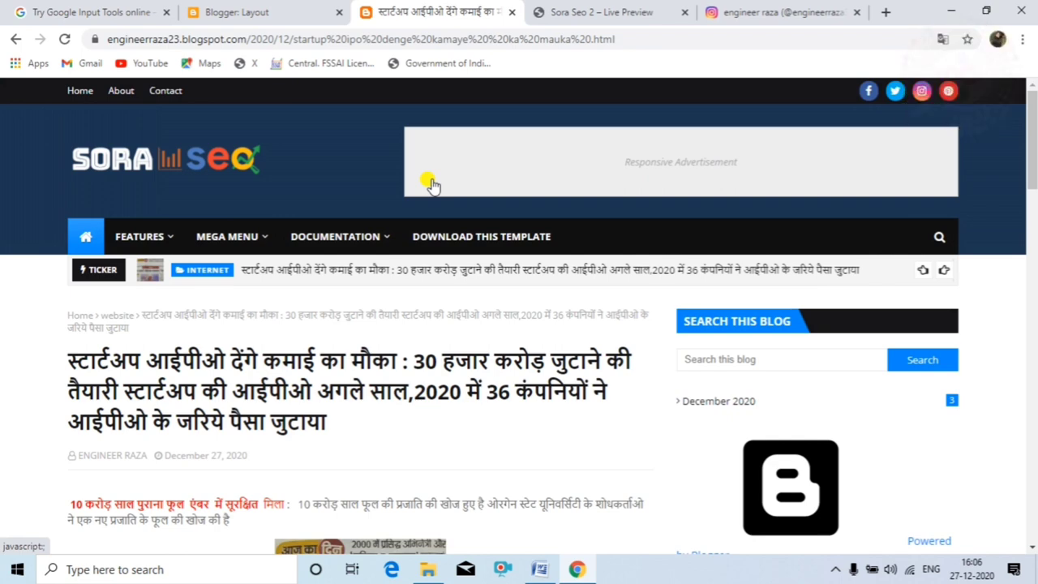
left_click(67, 38)
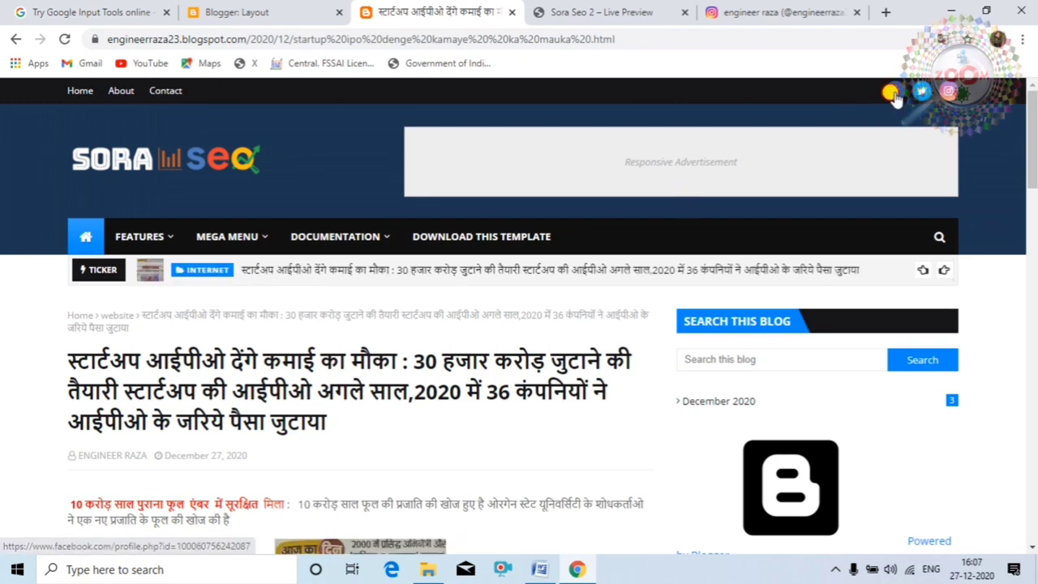
left_click(895, 92)
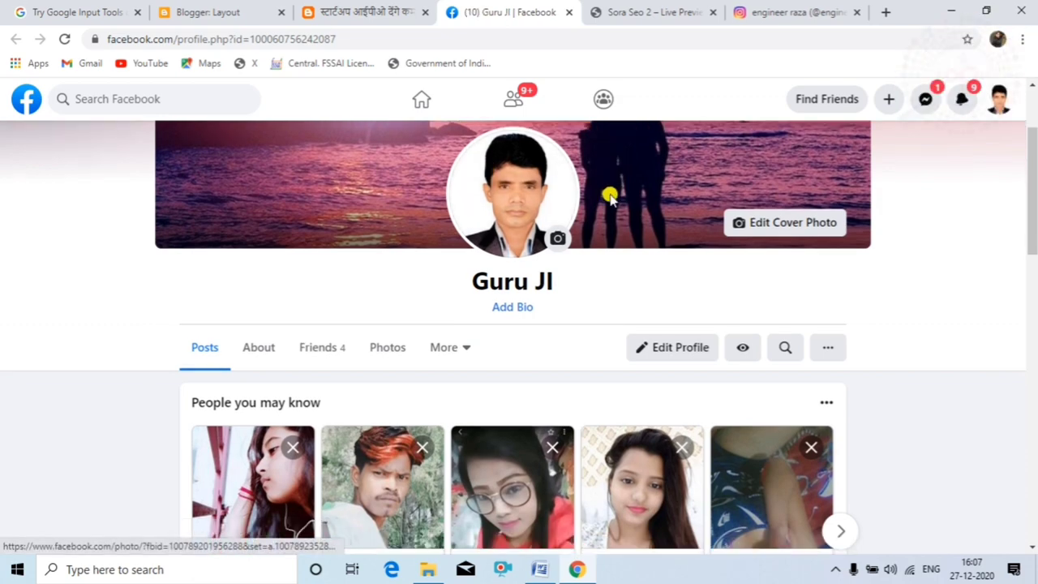
scroll(608, 198, "down", 3)
scroll(596, 199, "up", 3)
scroll(585, 194, "up", 1)
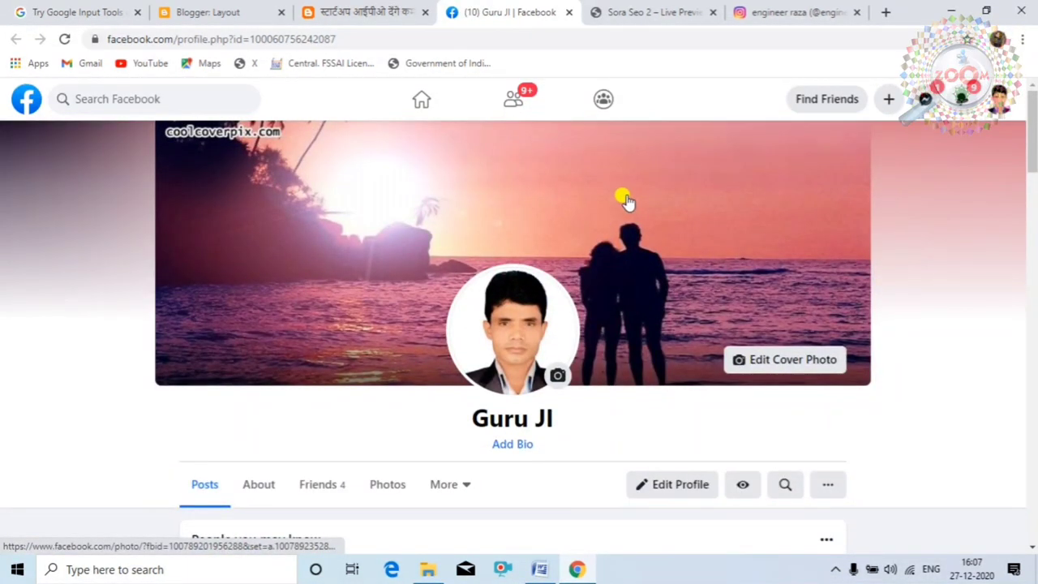
Step: Return to the live Hindi post and test its Twitter icon in the header
left_click(649, 12)
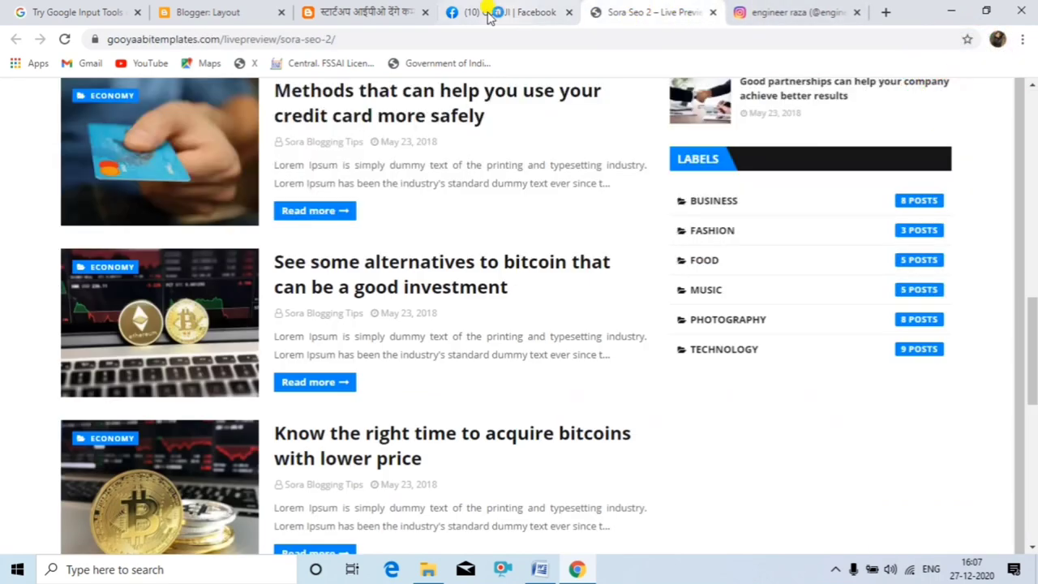
left_click(378, 12)
left_click(922, 94)
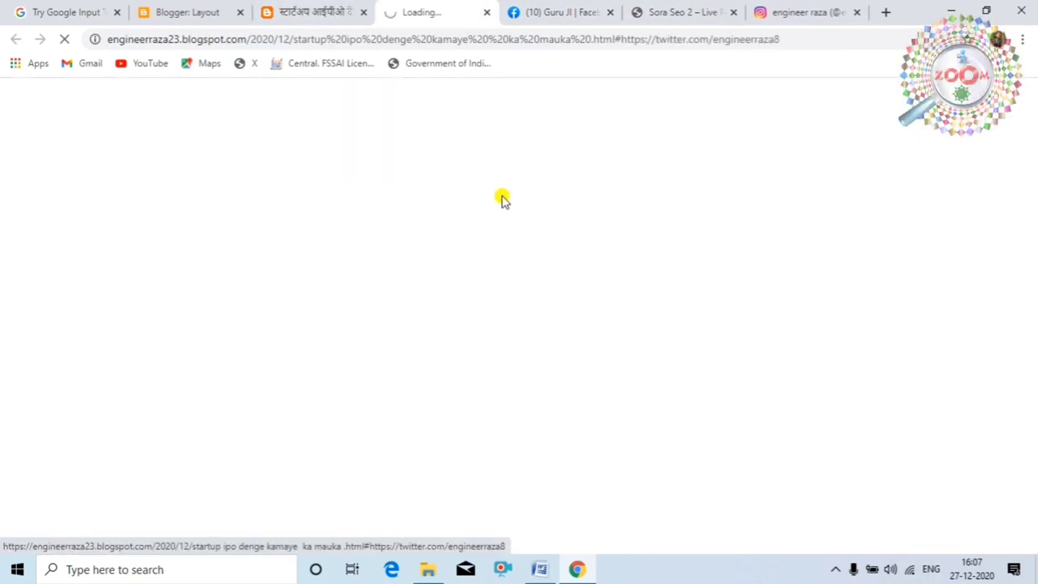
Step: Look over the post page opened by the Twitter icon, test a social icon in its header, and view the Instagram profile page
scroll(499, 198, "down", 2)
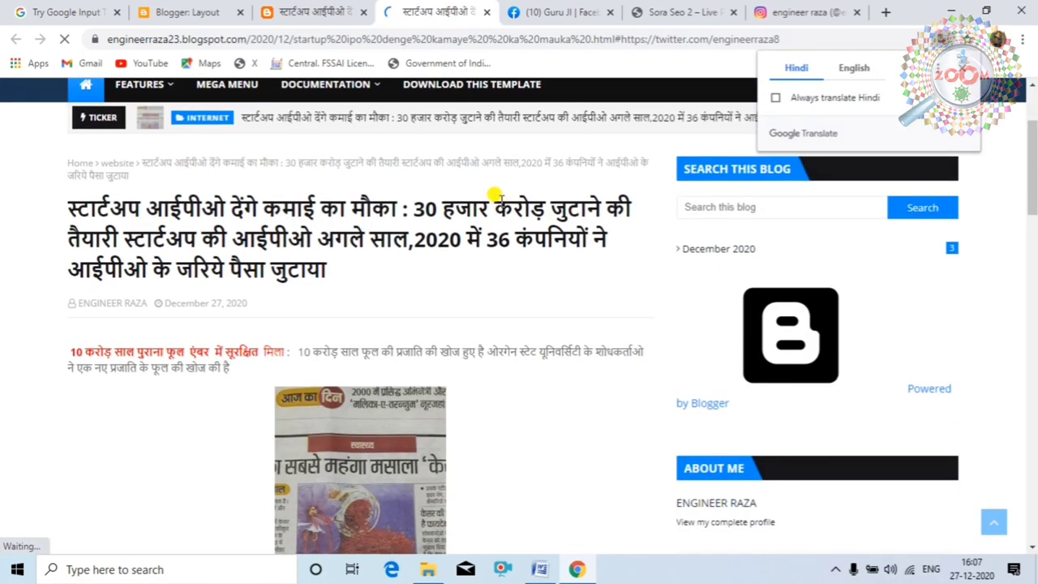
scroll(495, 194, "up", 2)
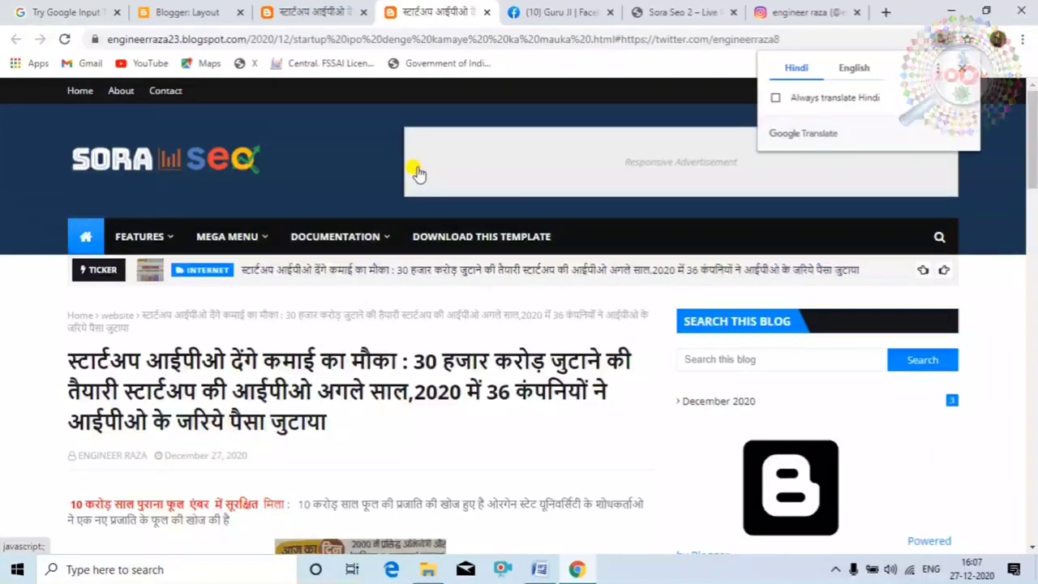
left_click(918, 90)
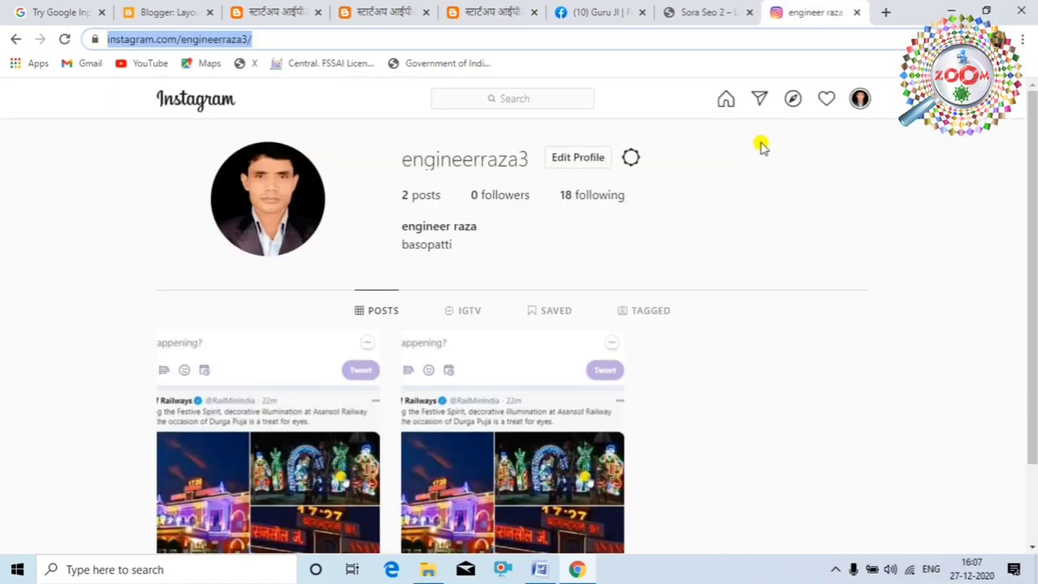
scroll(540, 224, "down", 2)
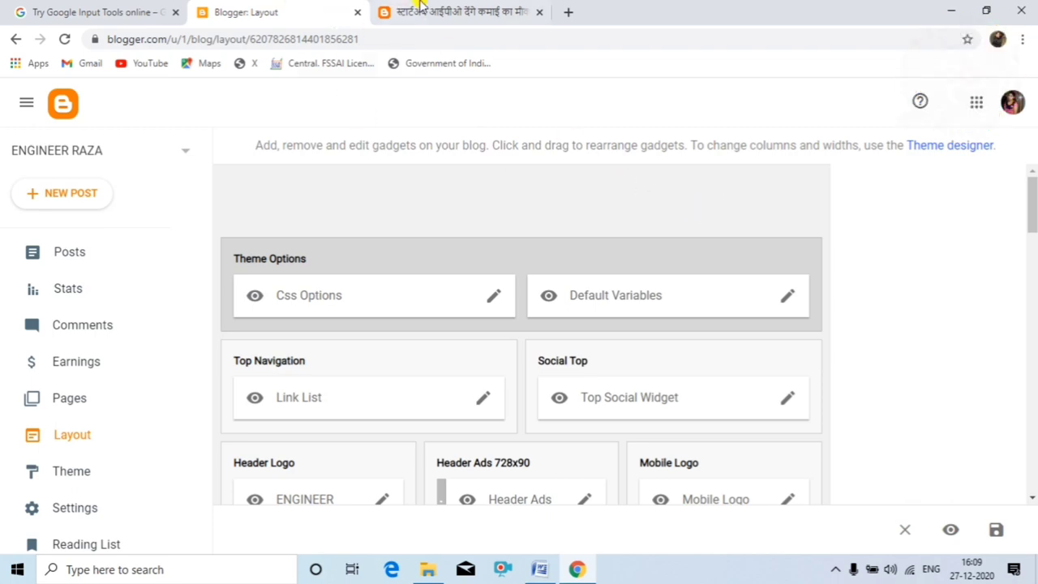
Step: Check the header and its social icons on the live Hindi post, and return to the blog's layout page
left_click(451, 13)
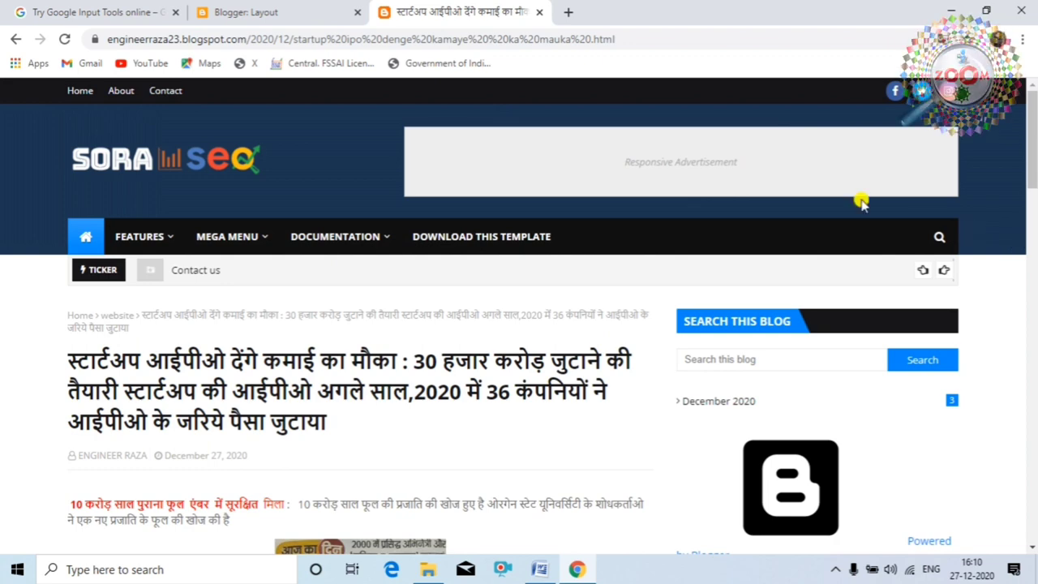
left_click(239, 14)
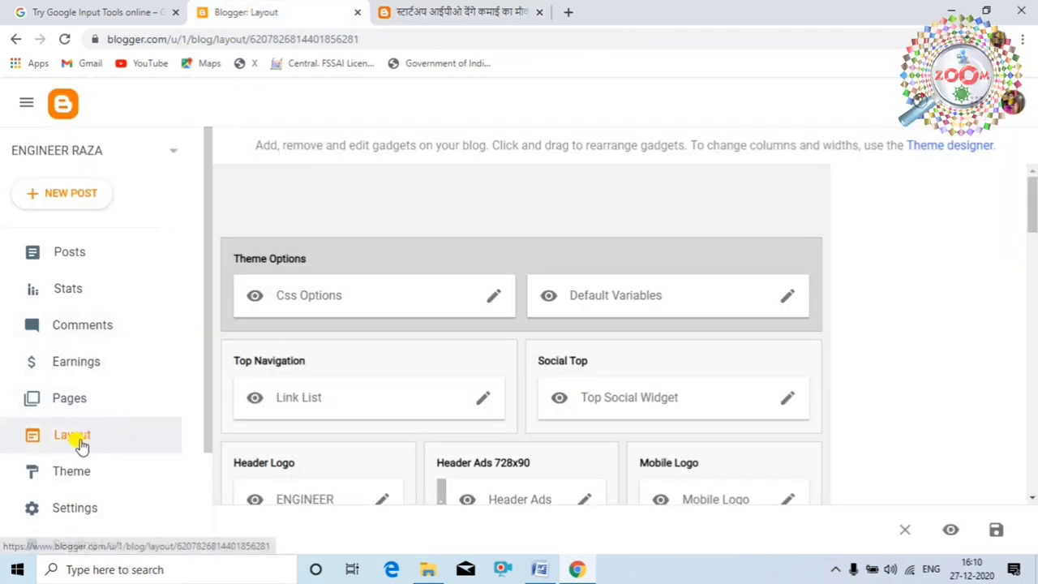
Step: Hide the Link List gadget in the Top Navigation section, save it, and reload the layout page
scroll(562, 361, "down", 1)
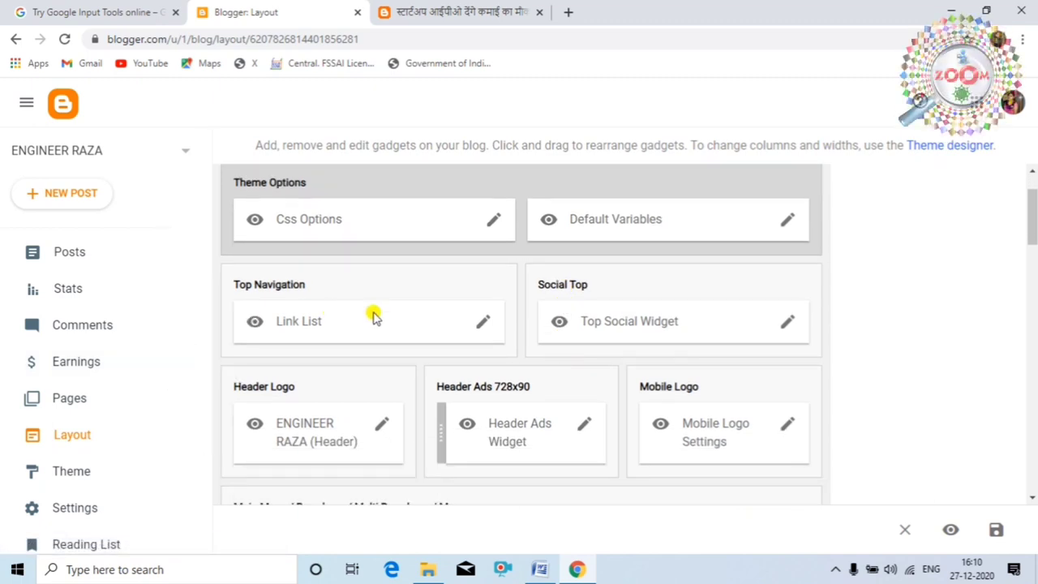
left_click(484, 324)
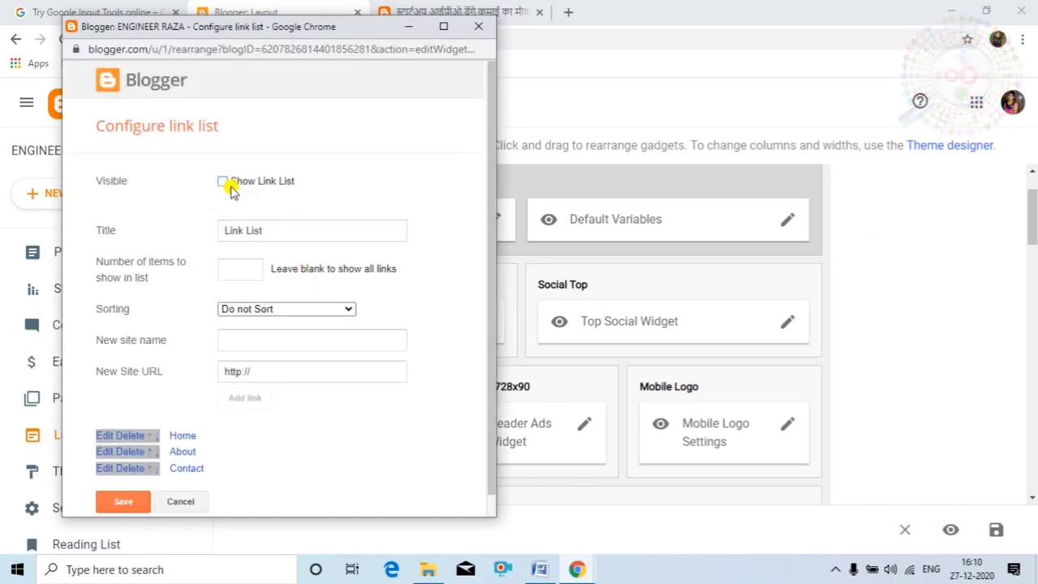
left_click(114, 504)
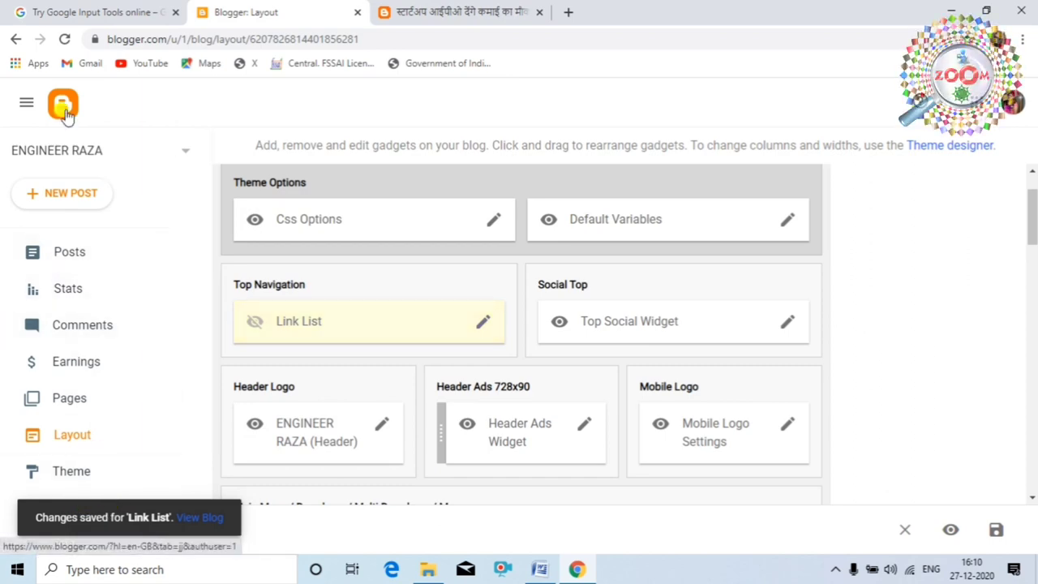
left_click(65, 39)
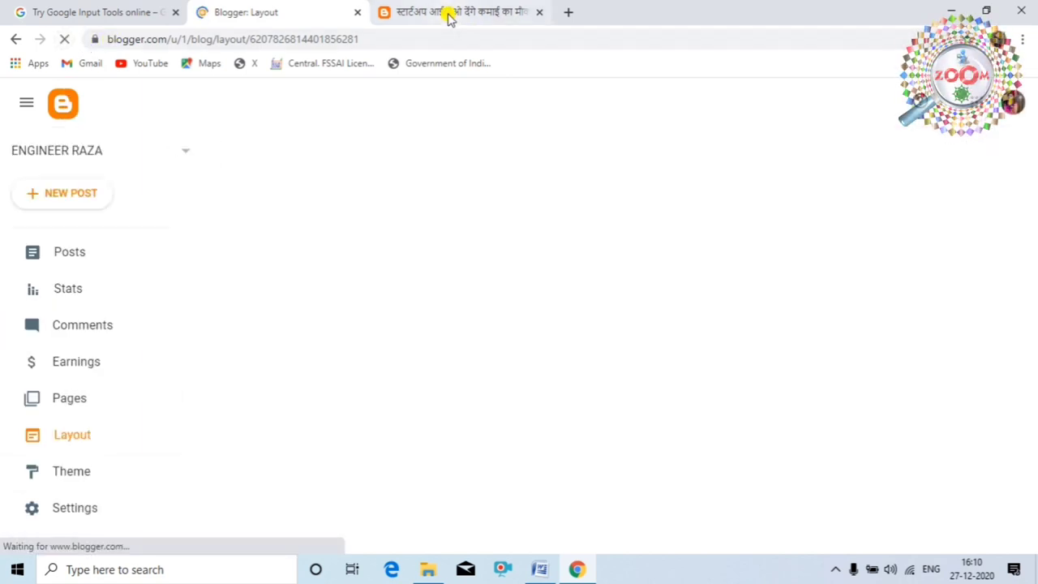
Step: Check the top navigation bar, logo and ticker areas on the published blog post
left_click(450, 18)
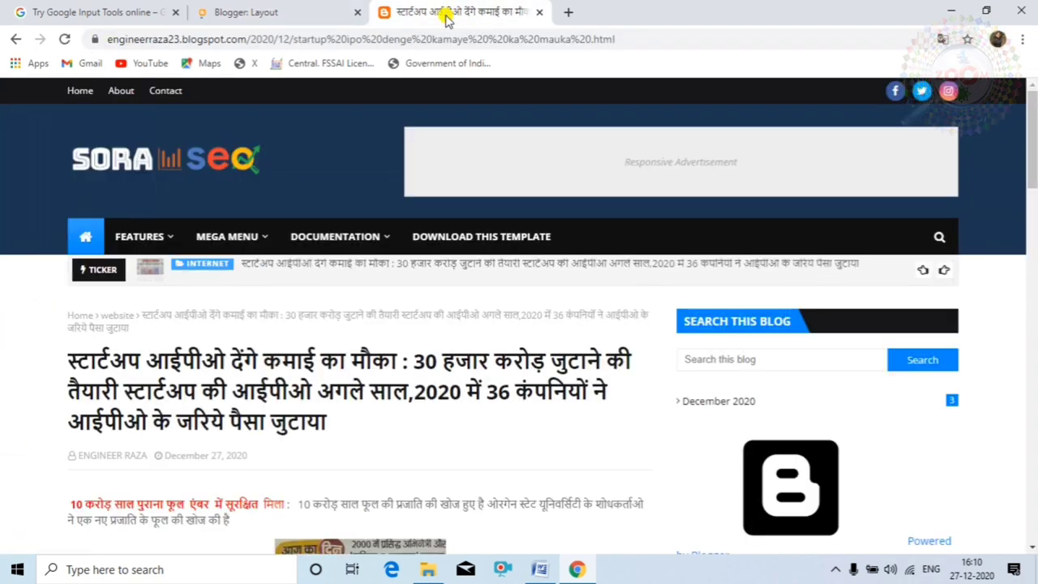
left_click(192, 179)
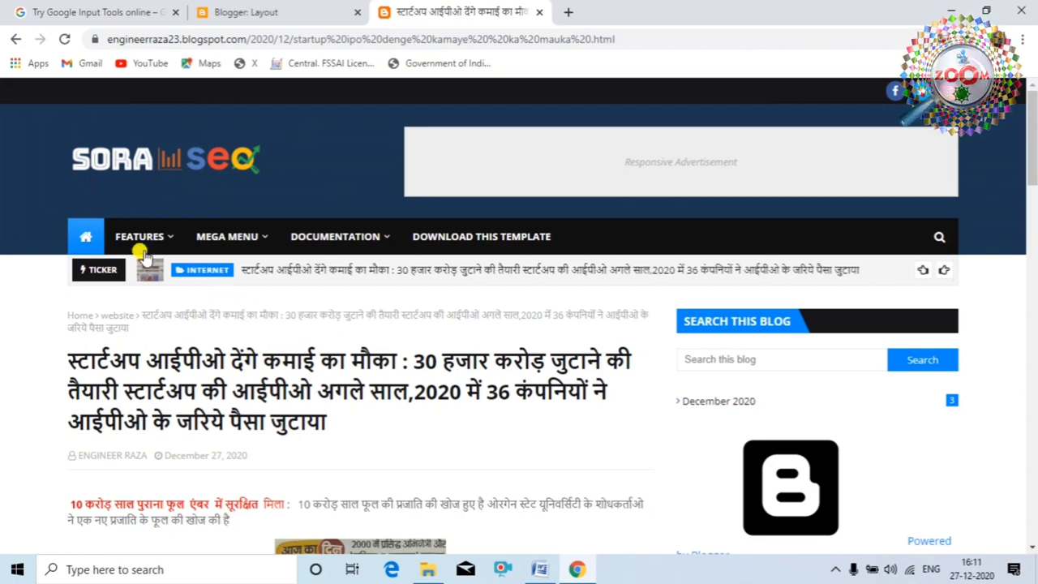
mouse_move(105, 275)
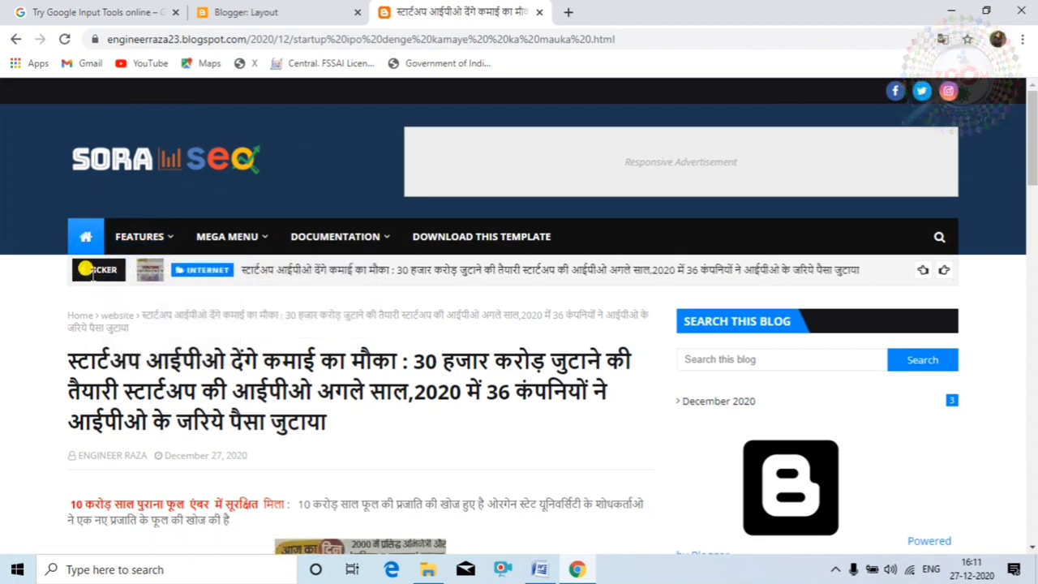
Step: Turn off Show HTML/JavaScript for the Ticker gadget in the News Ticker section and save it
left_click(251, 16)
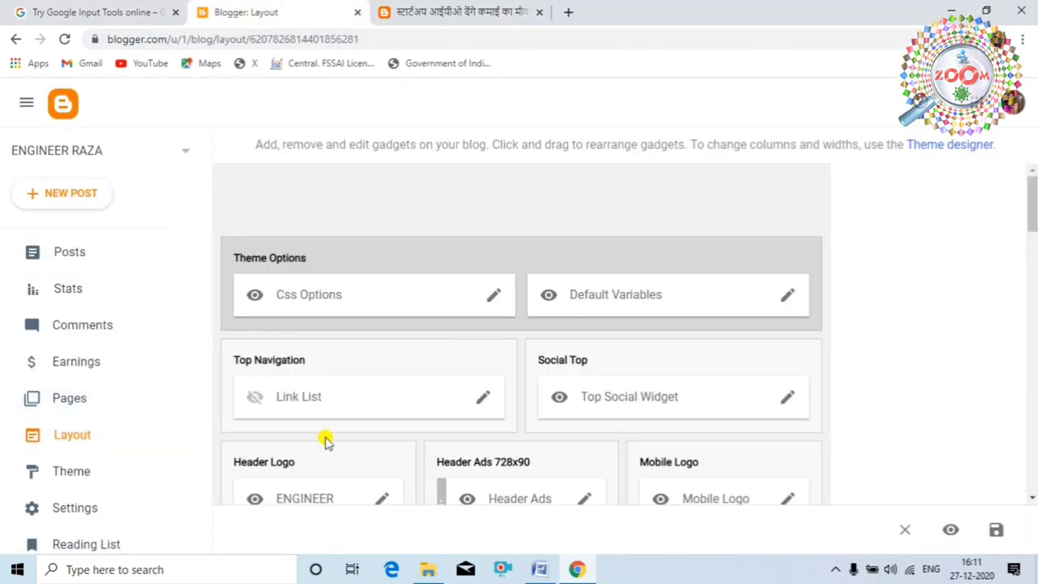
scroll(476, 446, "down", 2)
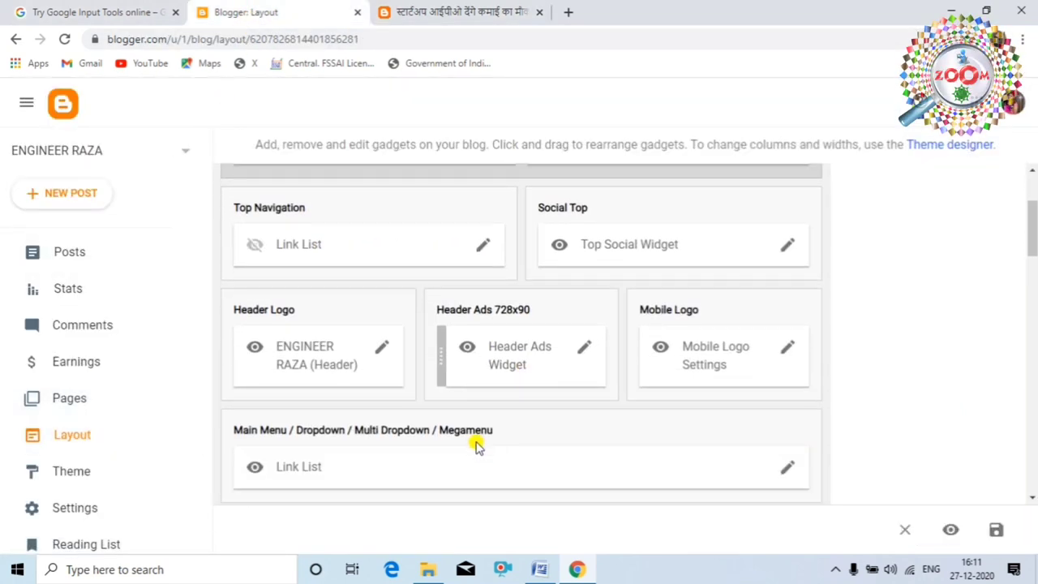
scroll(392, 403, "up", 2)
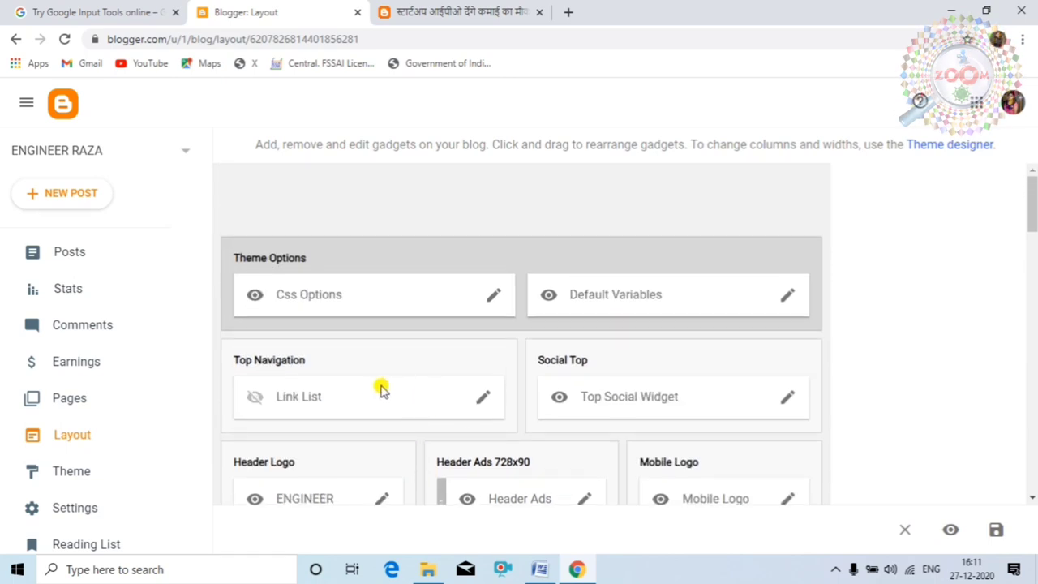
scroll(450, 381, "down", 1)
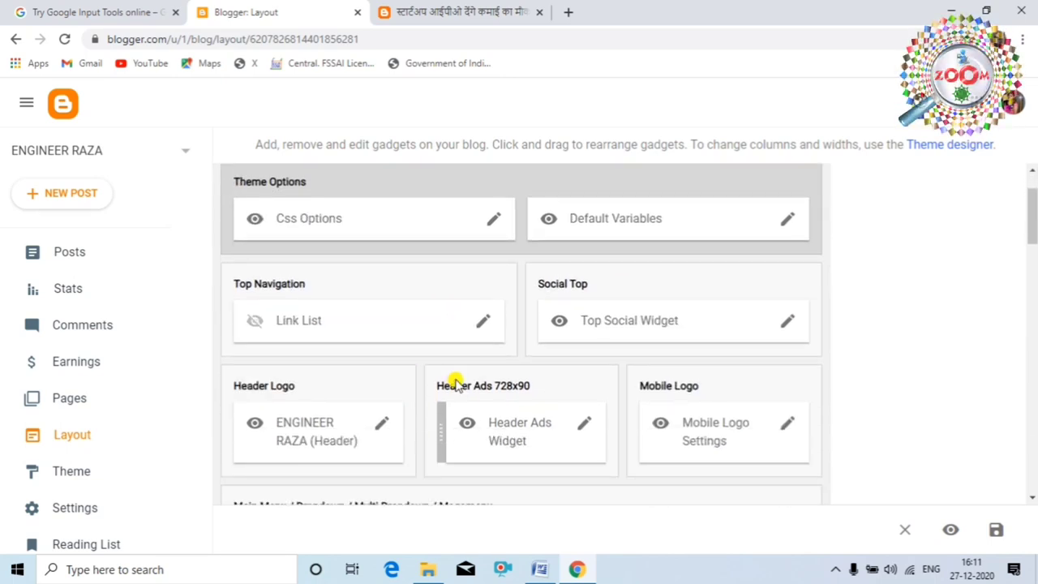
scroll(456, 385, "down", 4)
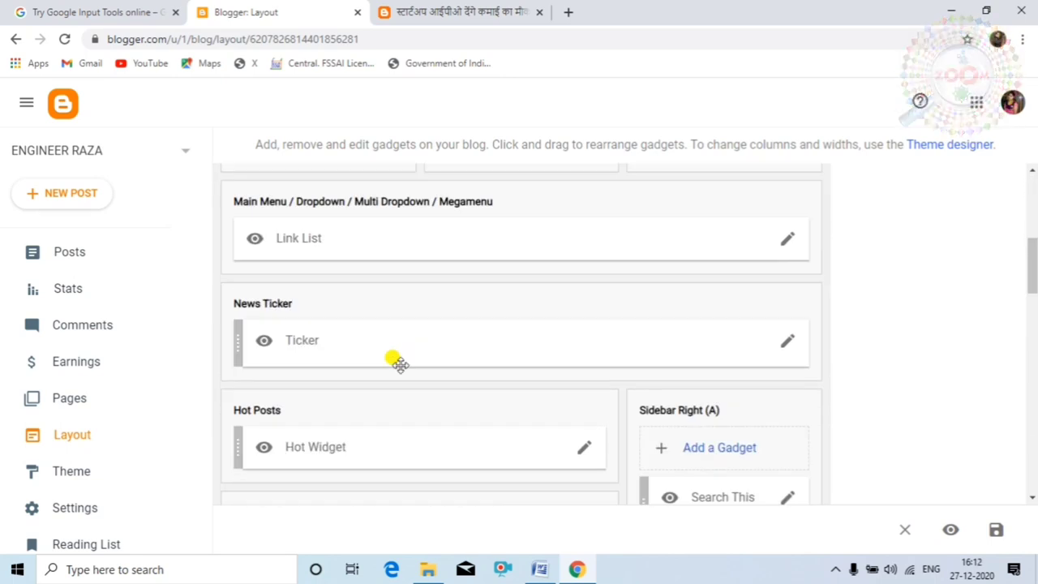
left_click(788, 339)
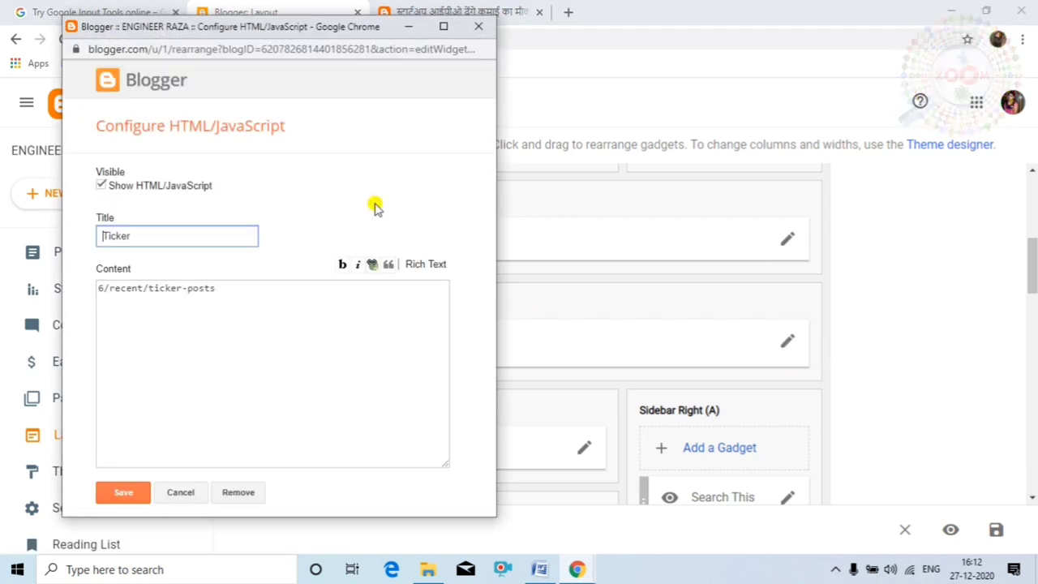
left_click(100, 185)
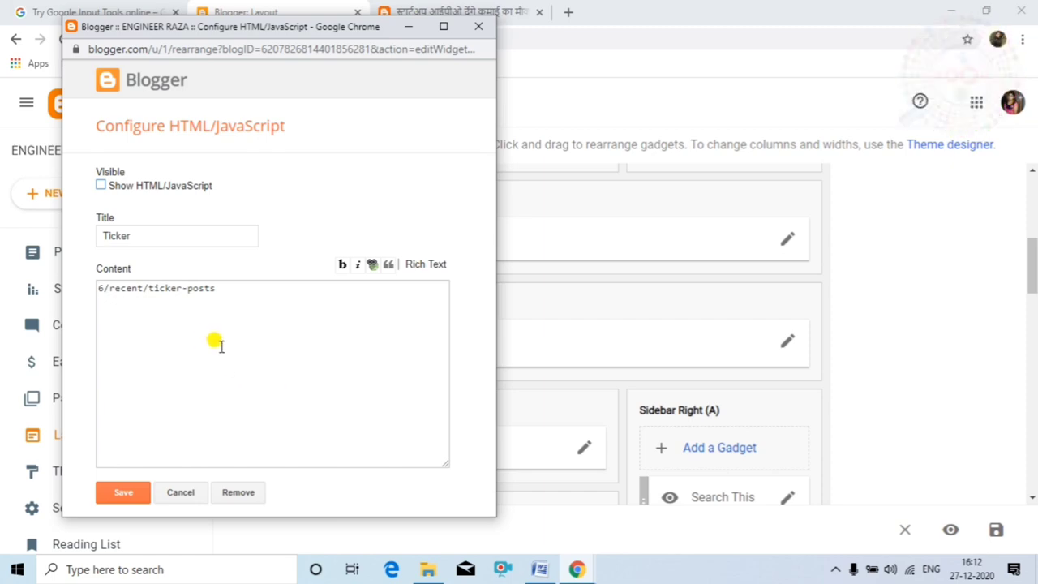
left_click(451, 11)
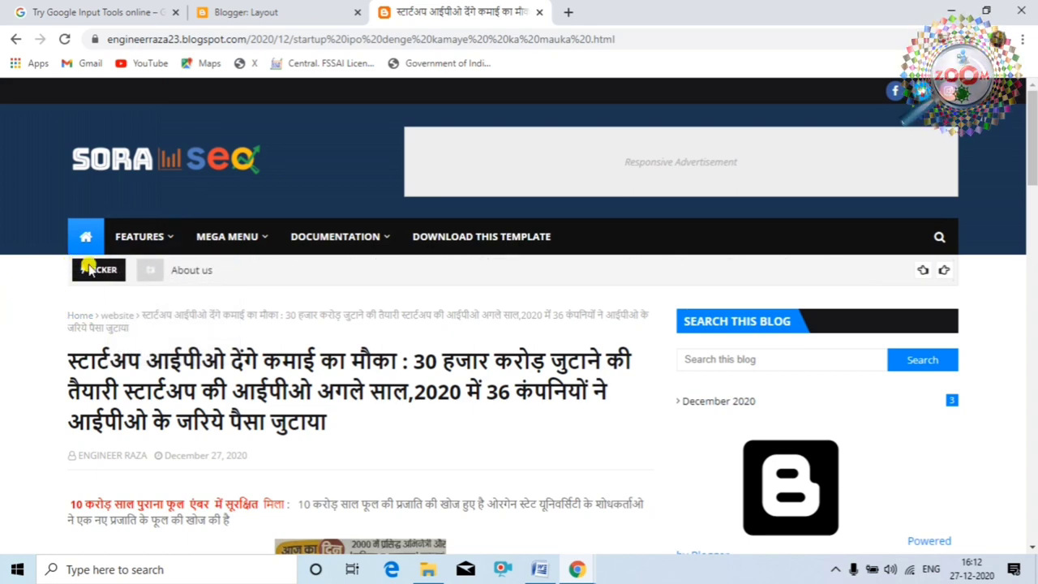
mouse_move(232, 236)
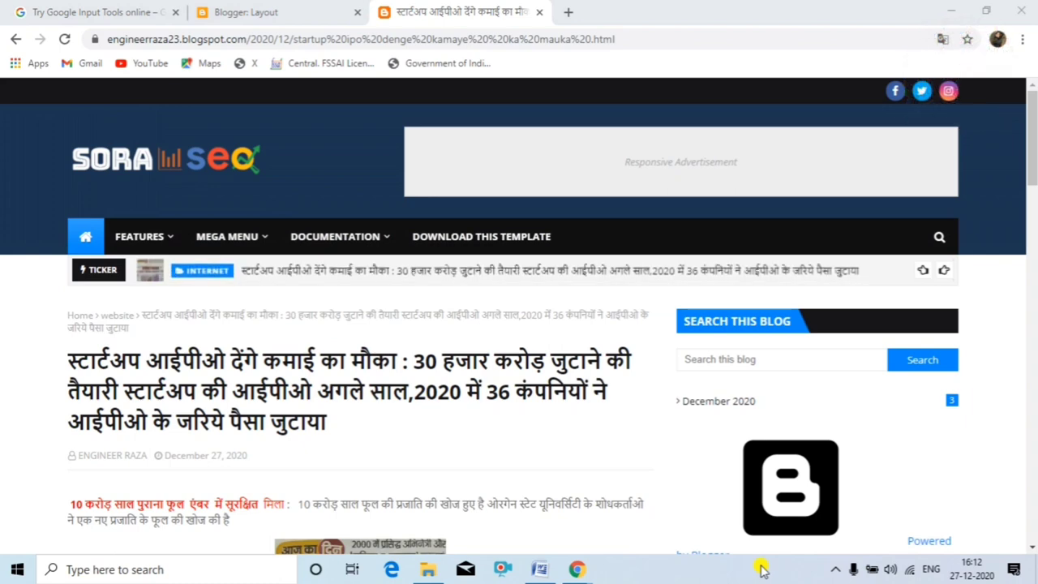
left_click(284, 11)
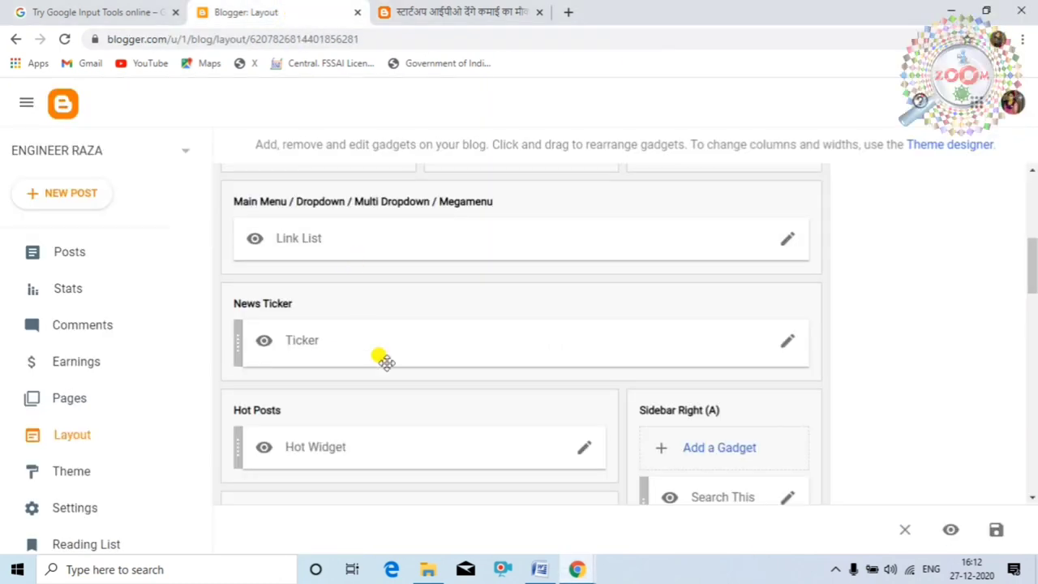
left_click(787, 341)
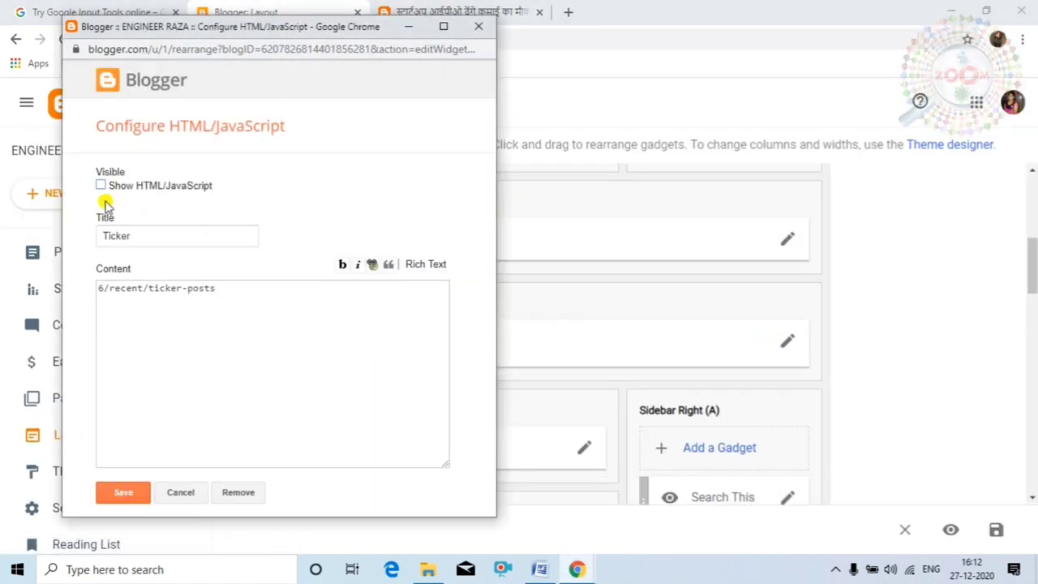
left_click(123, 494)
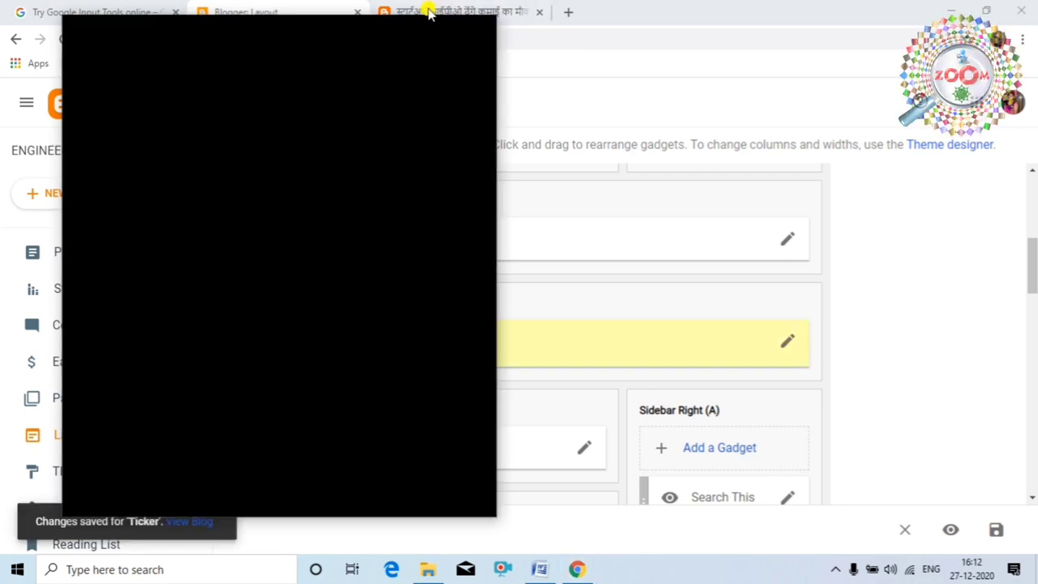
Step: Reload the published blog post to check the ticker area, and return to the blog layout
left_click(430, 12)
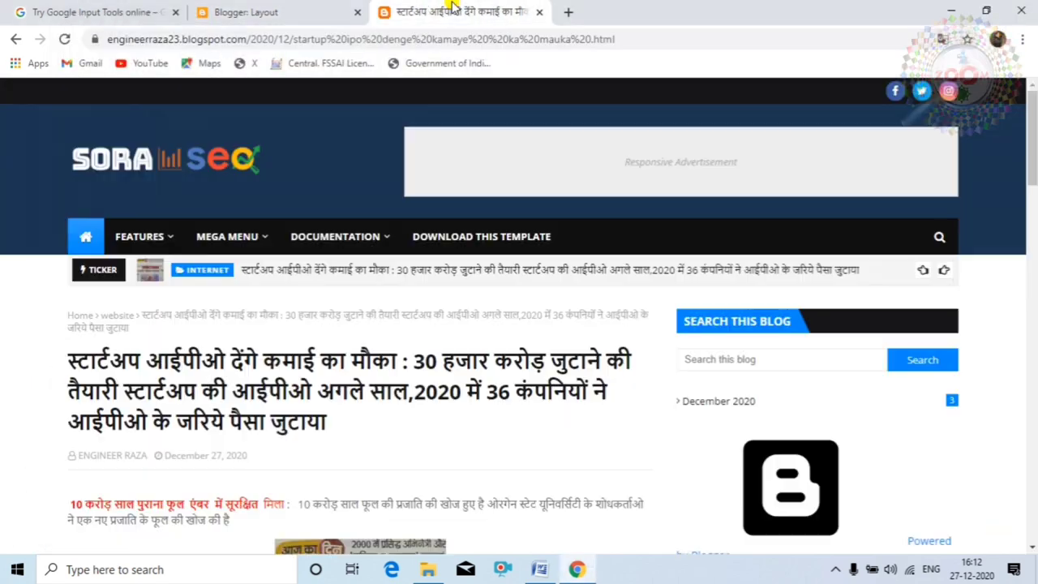
left_click(66, 39)
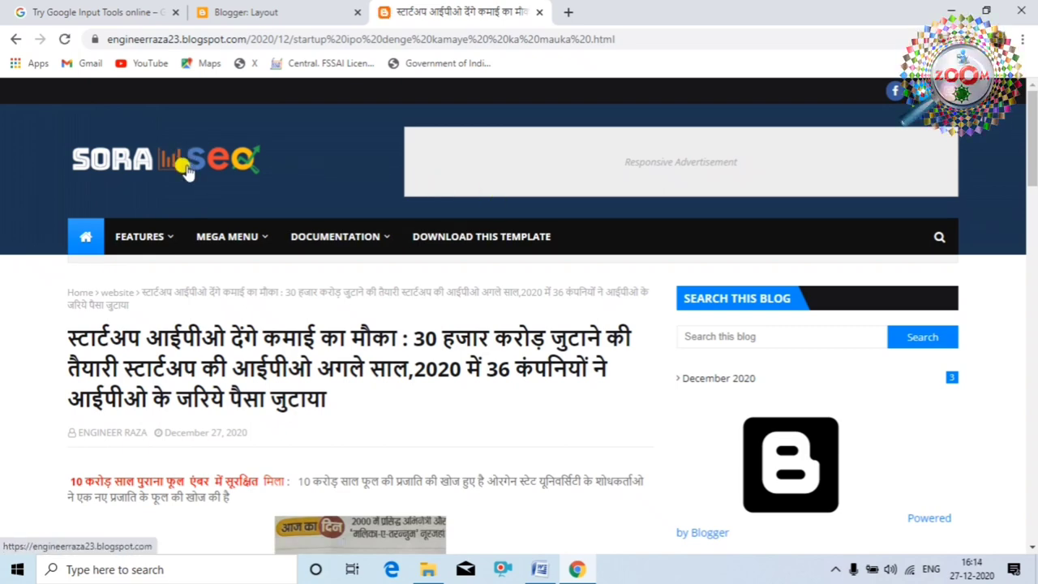
left_click(247, 13)
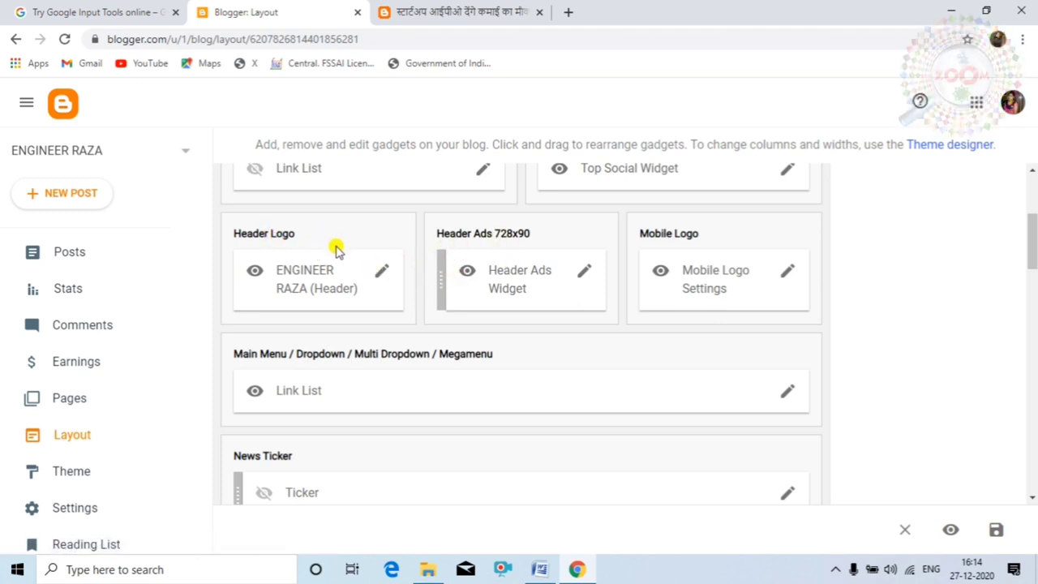
Step: Turn off Show Page header in the settings of the Header Logo gadget
left_click(382, 272)
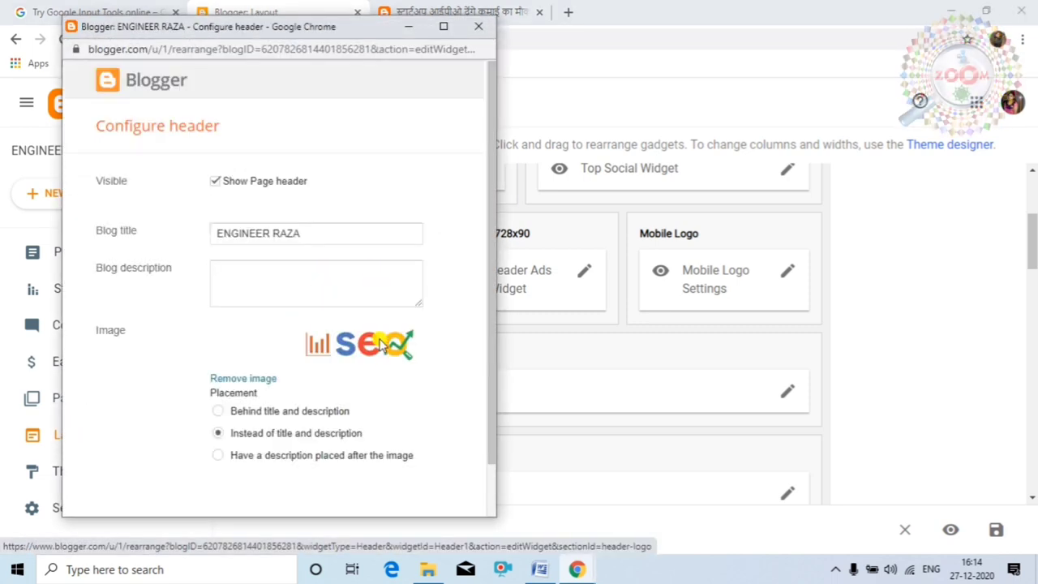
left_click(215, 181)
scroll(290, 260, "down", 1)
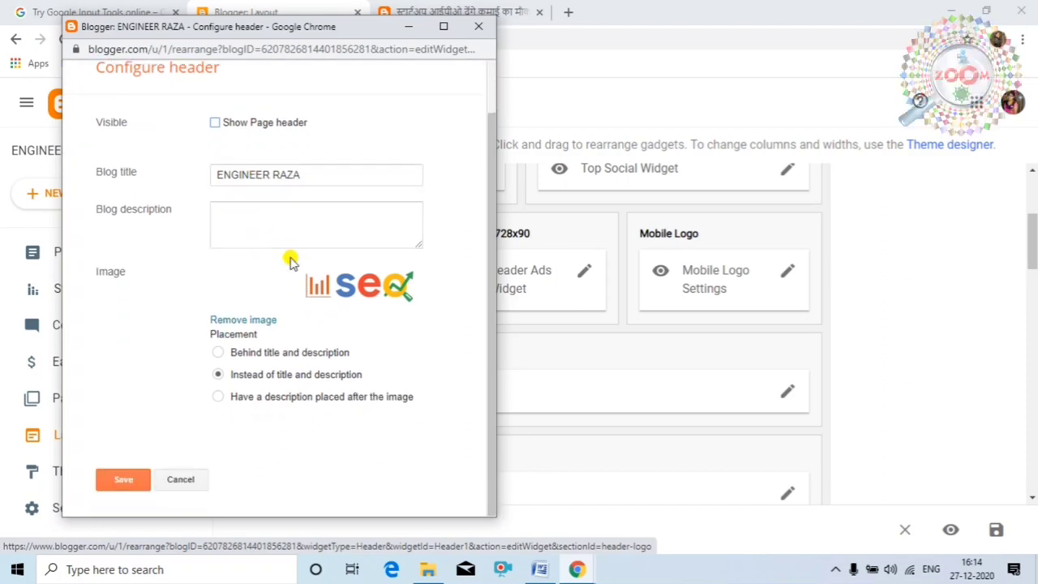
left_click(123, 483)
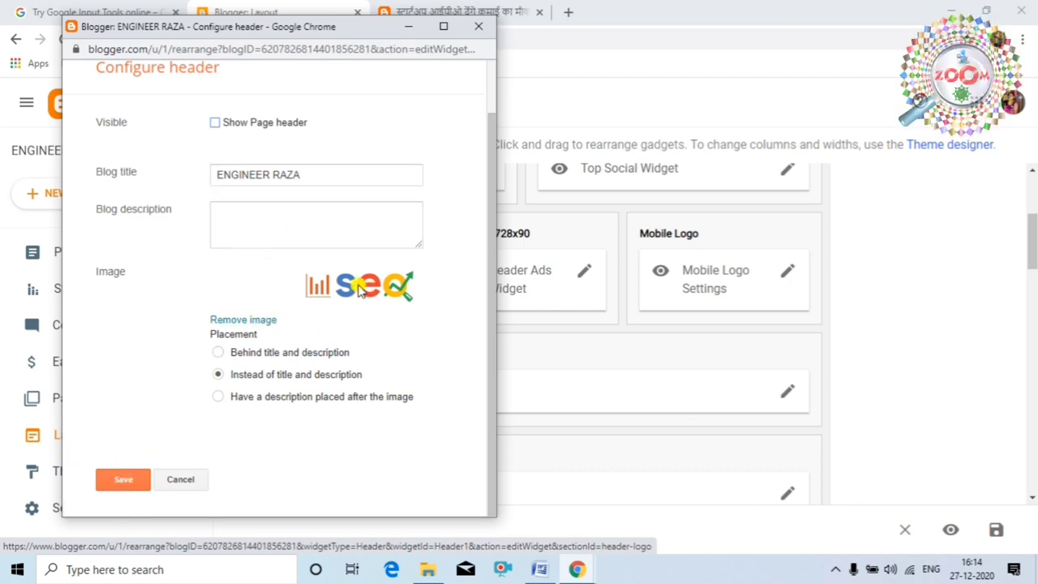
Step: Replace the header logo image with the file 20200903_160759 from the computer and save the header settings
left_click(243, 319)
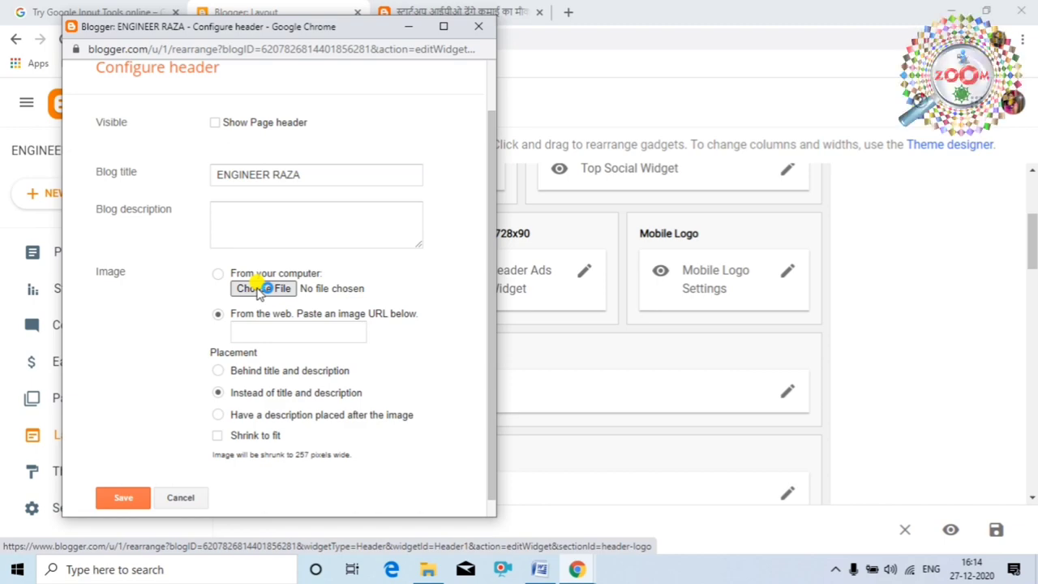
left_click(258, 292)
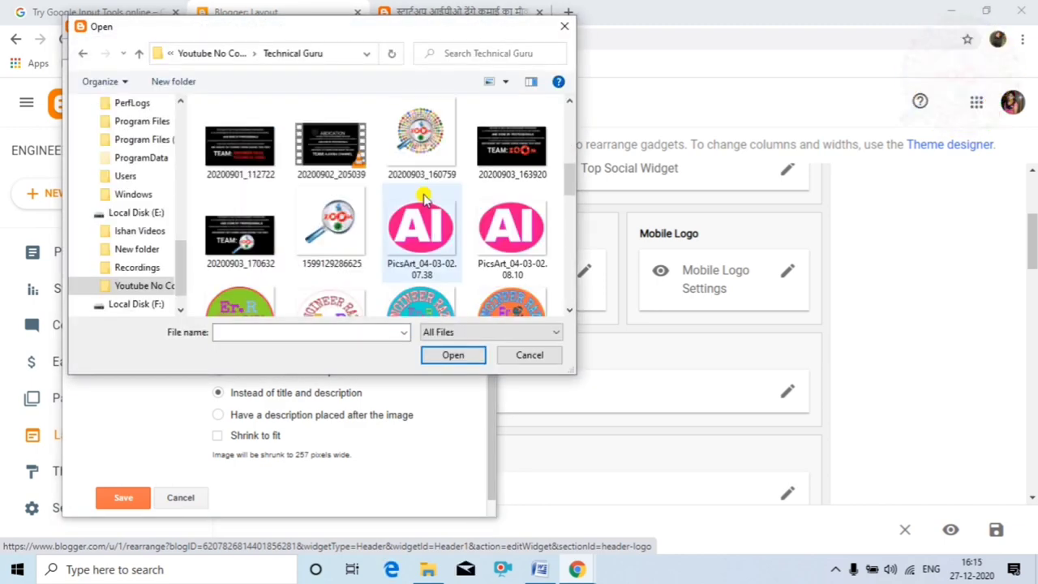
left_click(419, 133)
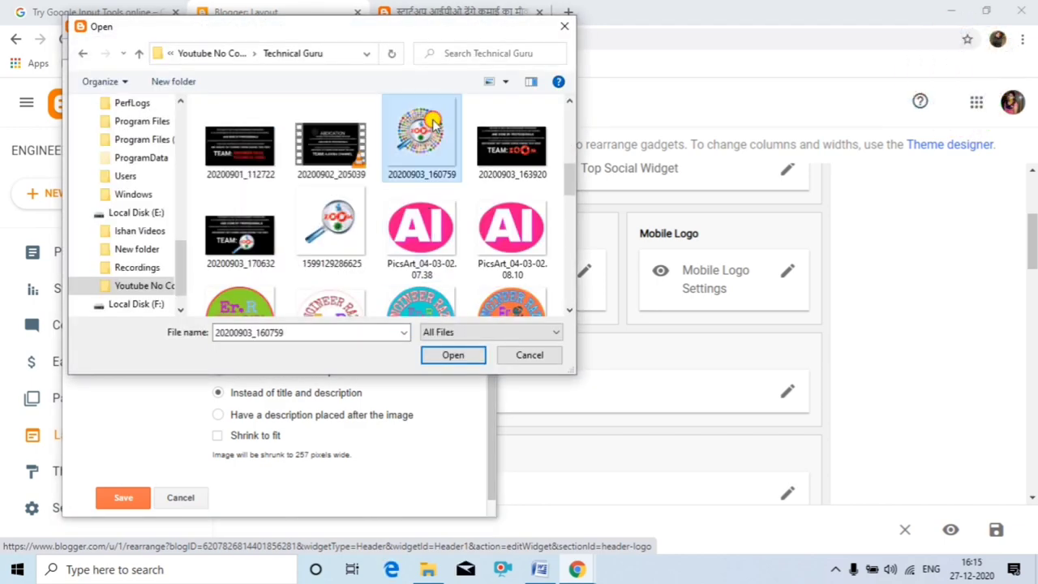
left_click(453, 354)
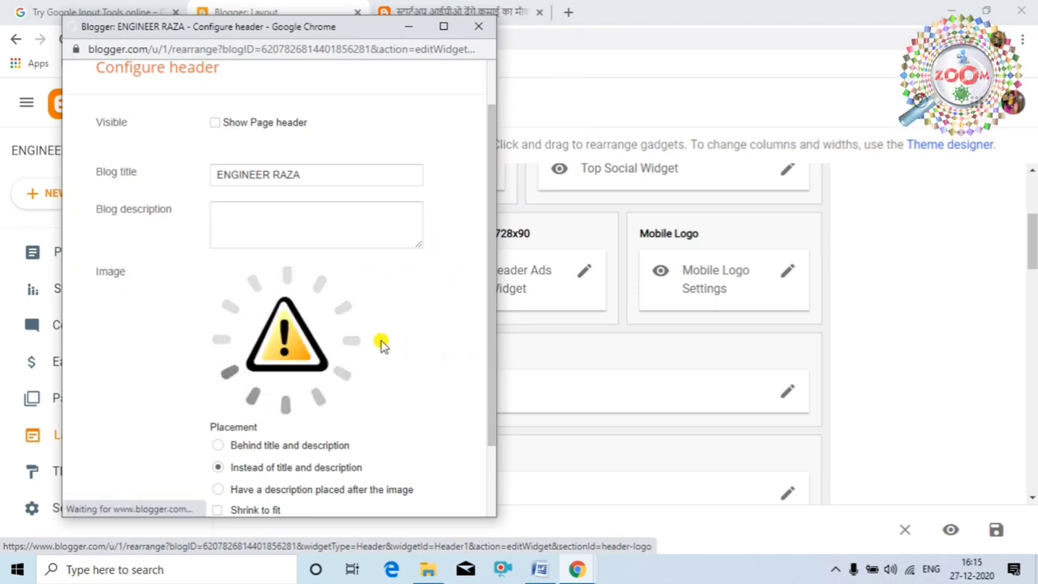
scroll(342, 345, "down", 2)
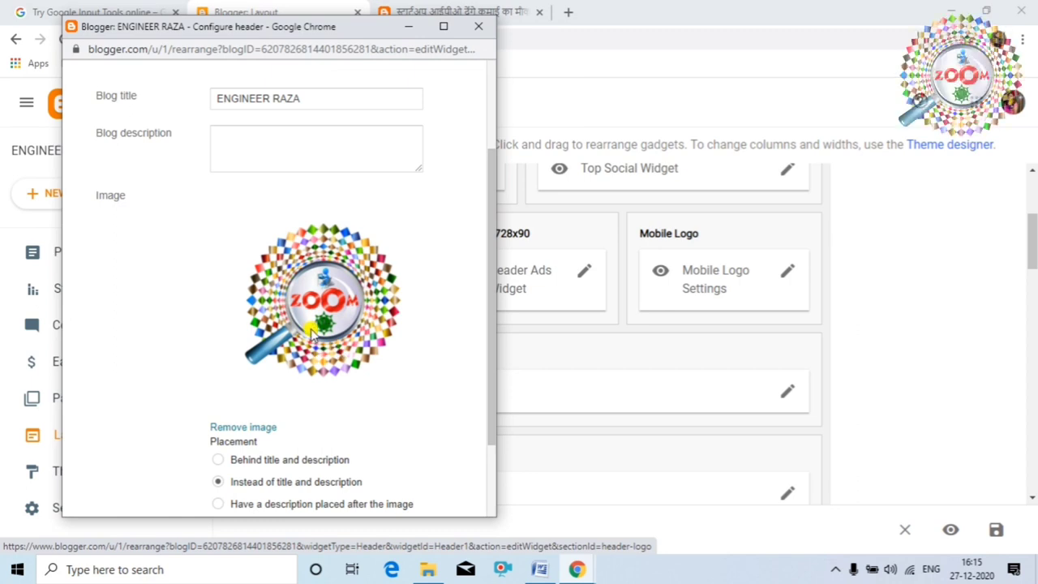
scroll(308, 328, "down", 3)
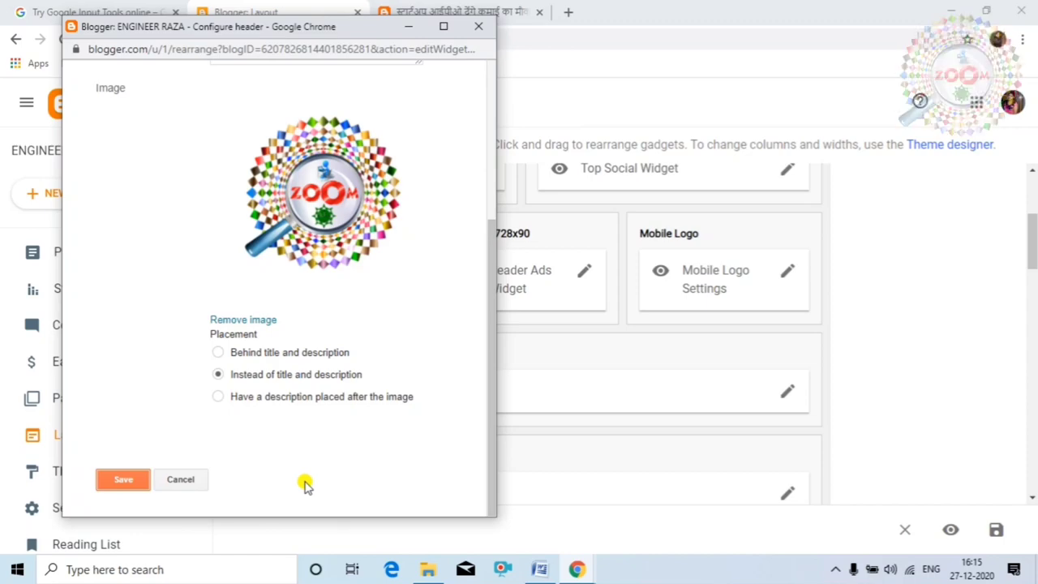
Step: Reload the published blog post to check the header logo area, and go back to the blog layout
left_click(466, 11)
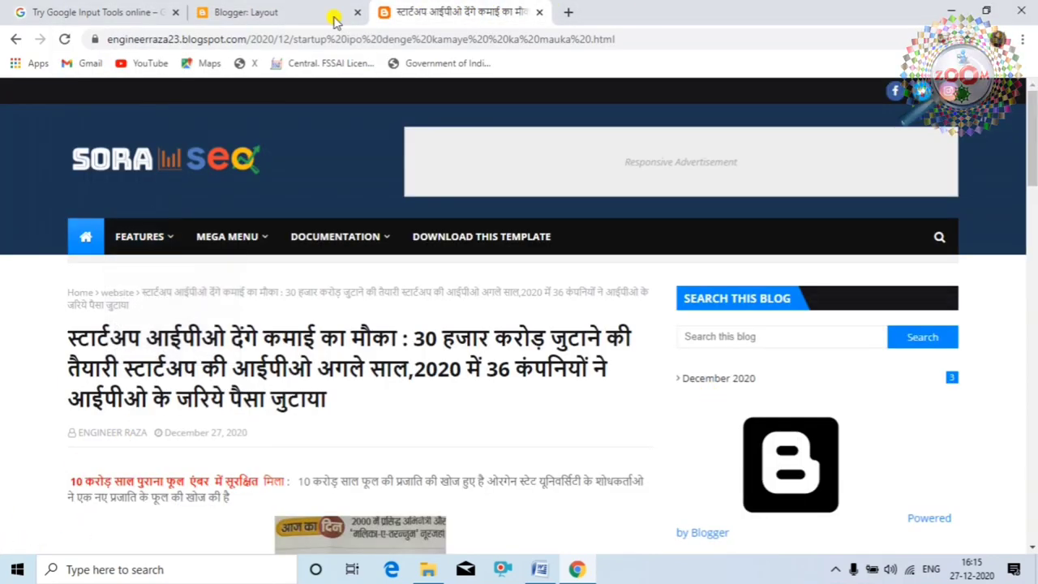
left_click(69, 40)
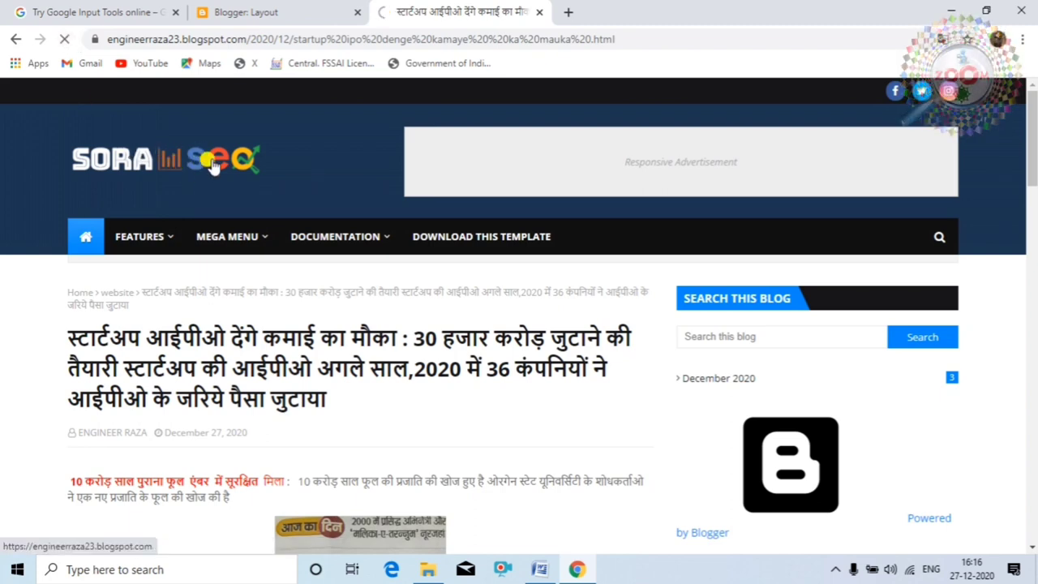
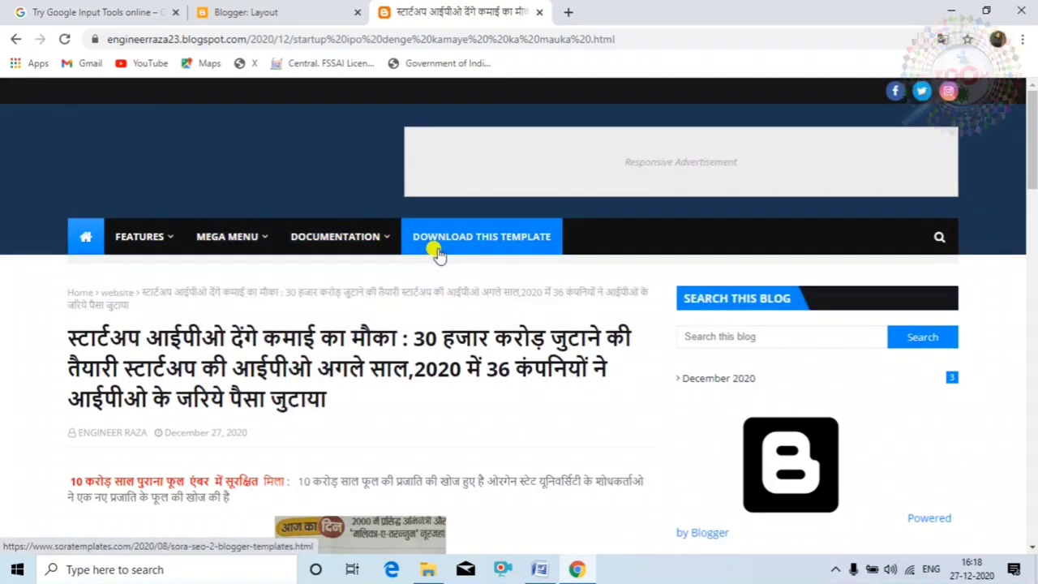
left_click(270, 8)
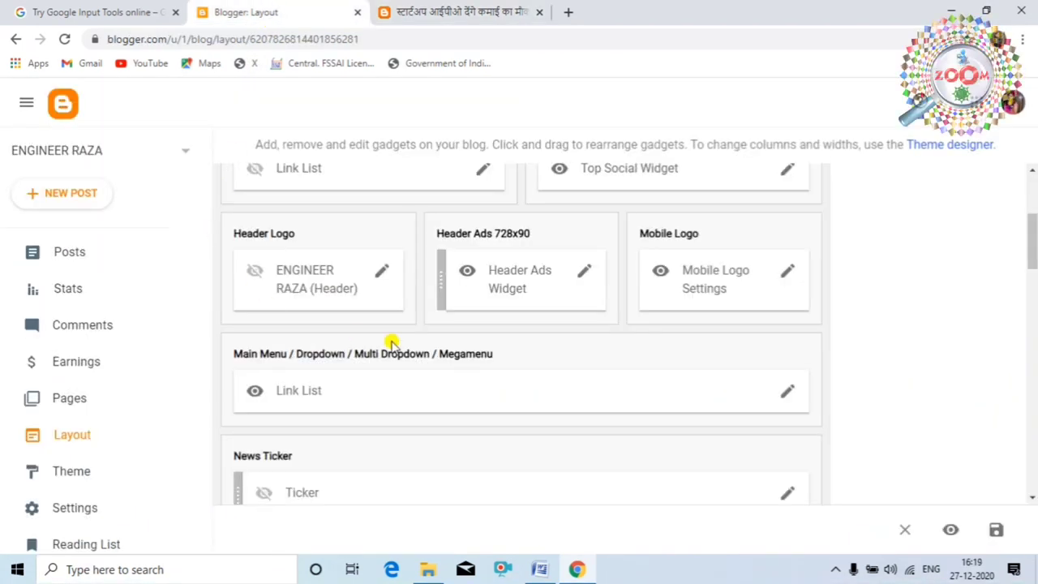
Step: Open the main menu's Link List gadget settings and delete all the existing template links
left_click(785, 394)
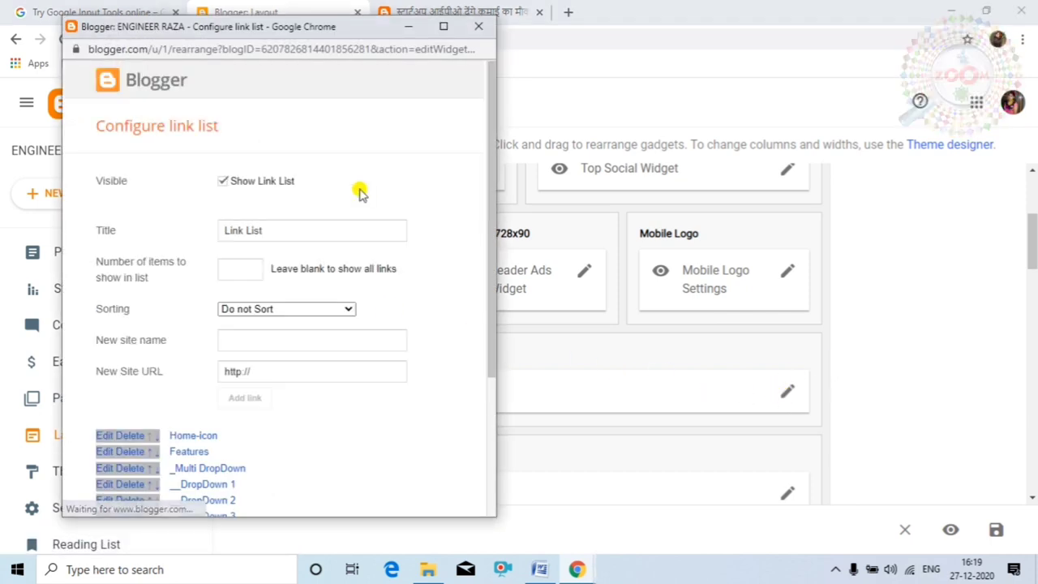
scroll(384, 337, "down", 2)
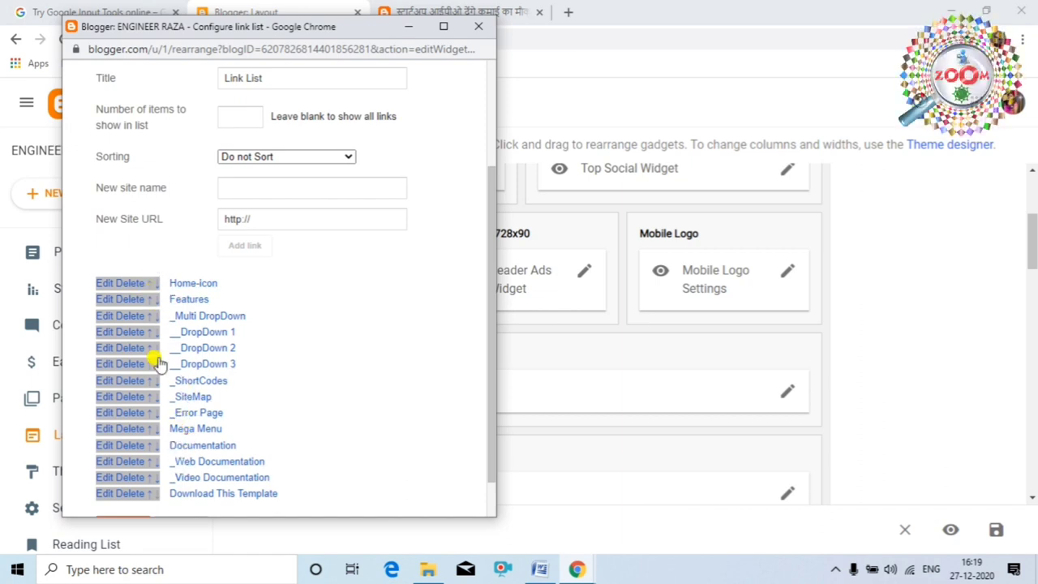
scroll(157, 293, "down", 1)
scroll(165, 341, "up", 3)
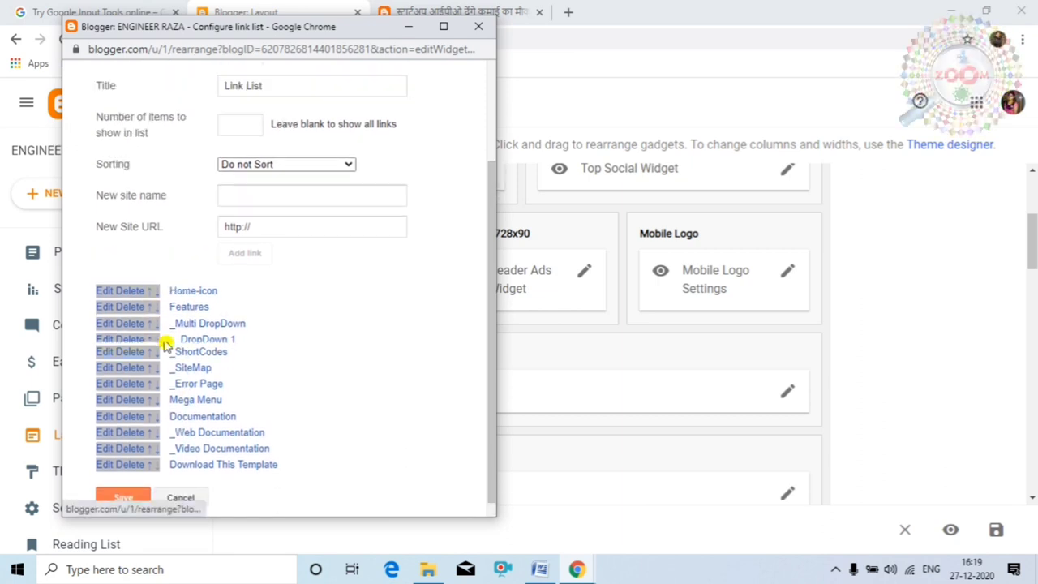
scroll(172, 357, "down", 3)
scroll(239, 283, "up", 3)
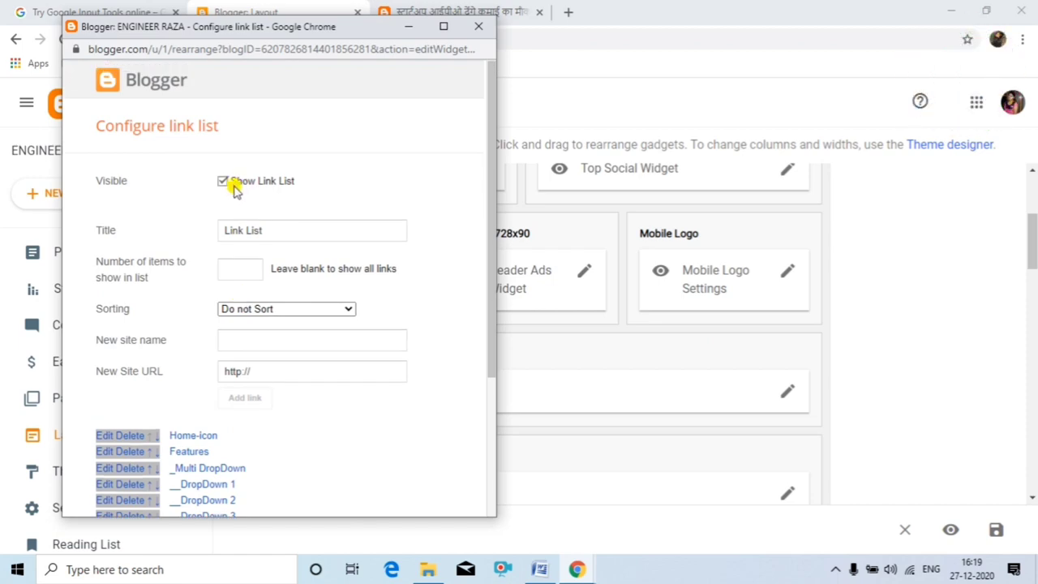
scroll(340, 279, "down", 3)
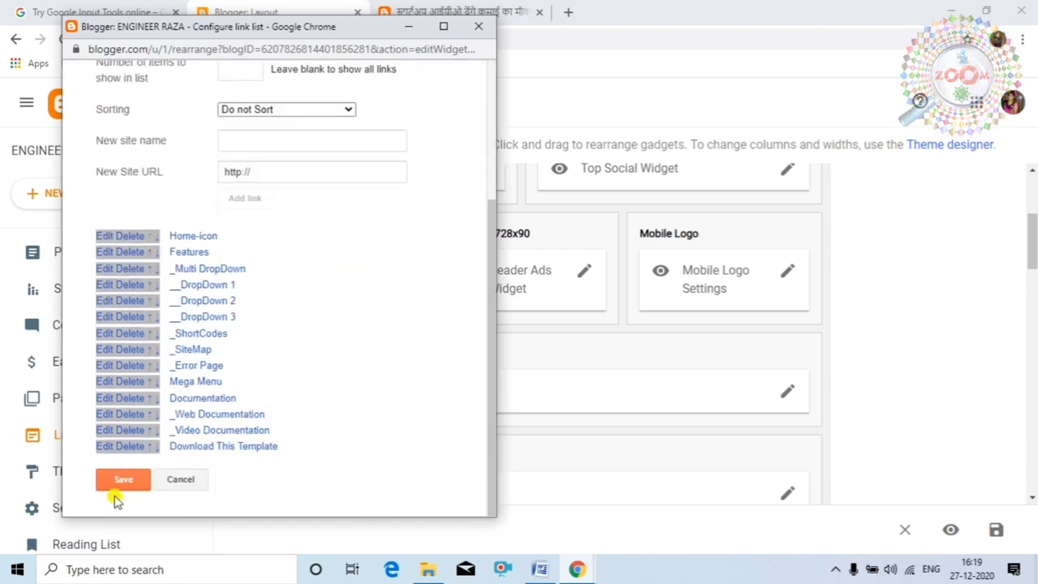
scroll(374, 378, "up", 5)
scroll(373, 373, "down", 1)
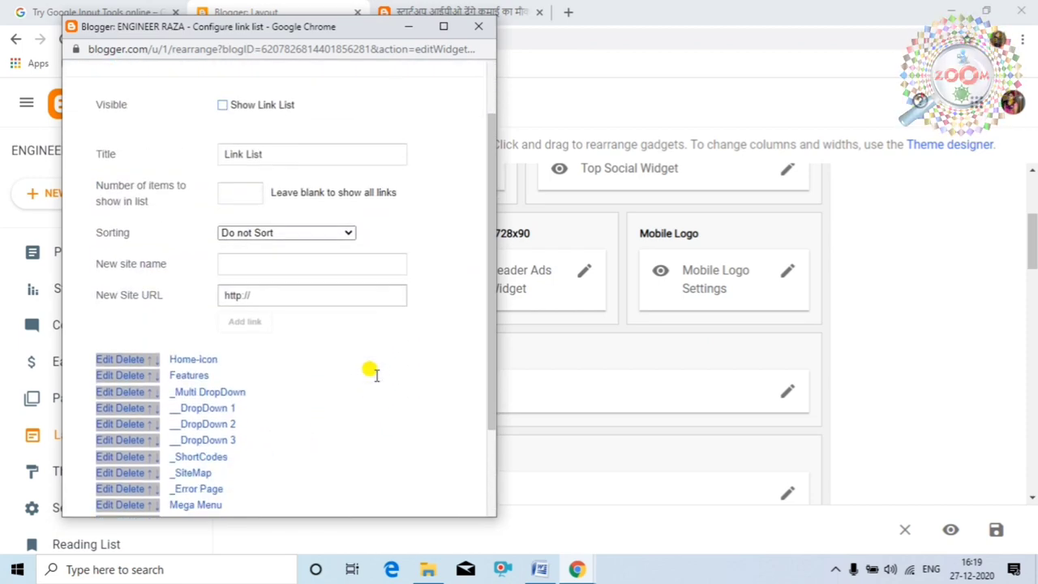
scroll(374, 375, "up", 1)
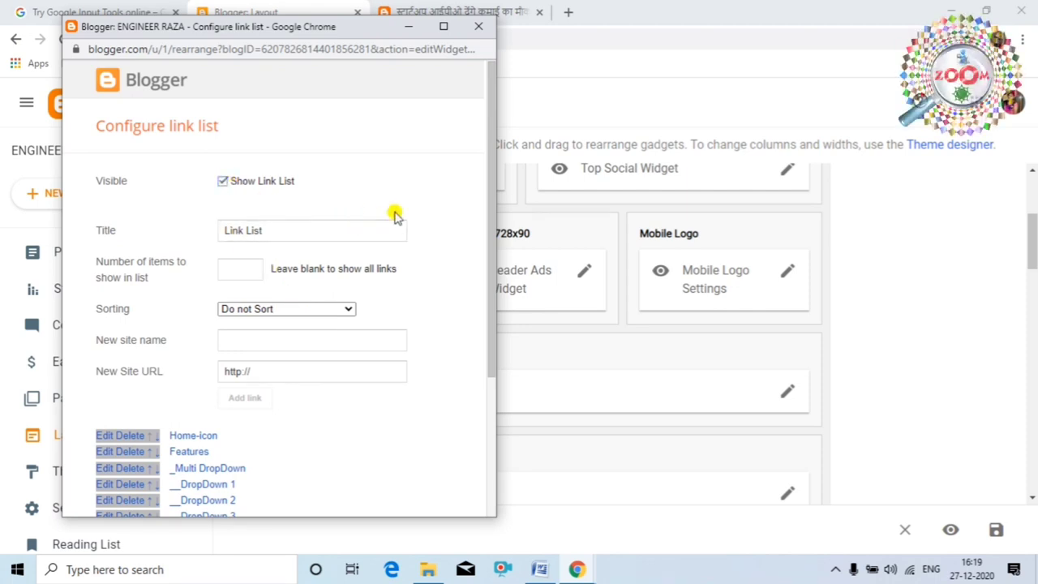
scroll(392, 213, "down", 3)
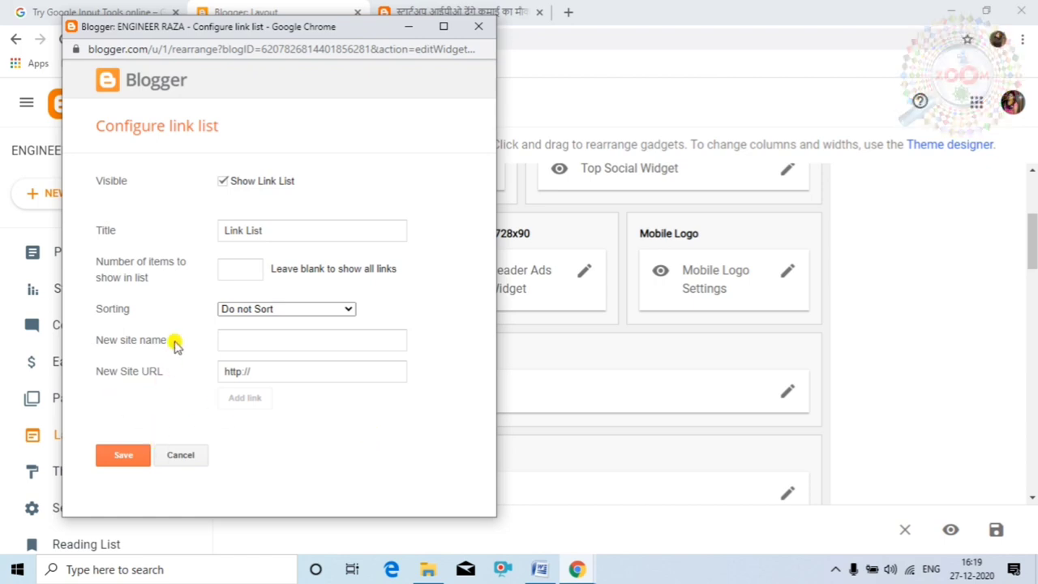
Step: Enter Home as the new site name in the main menu's link list and copy the blog layout page's address
left_click(266, 341)
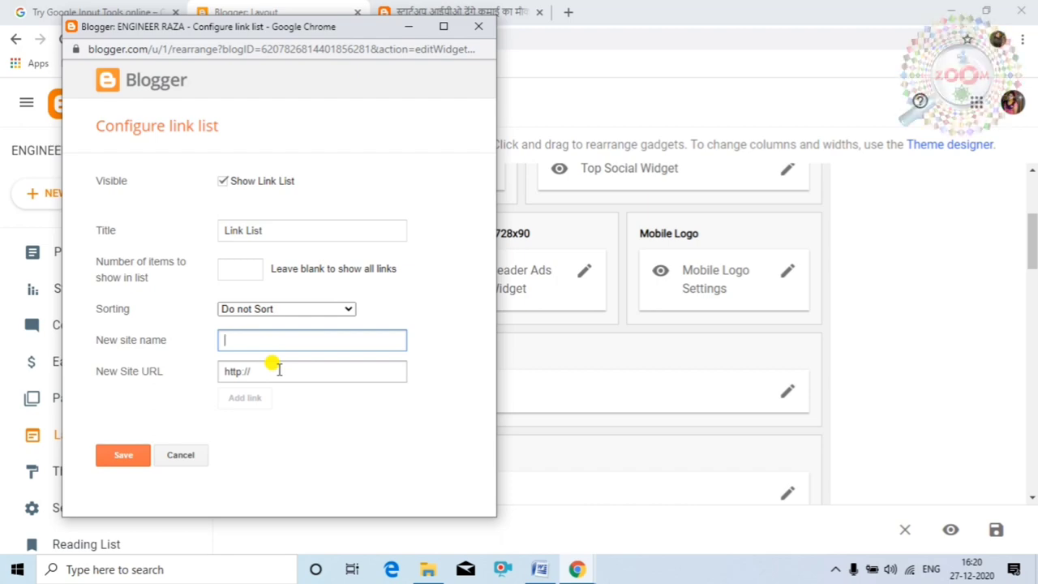
type("Home")
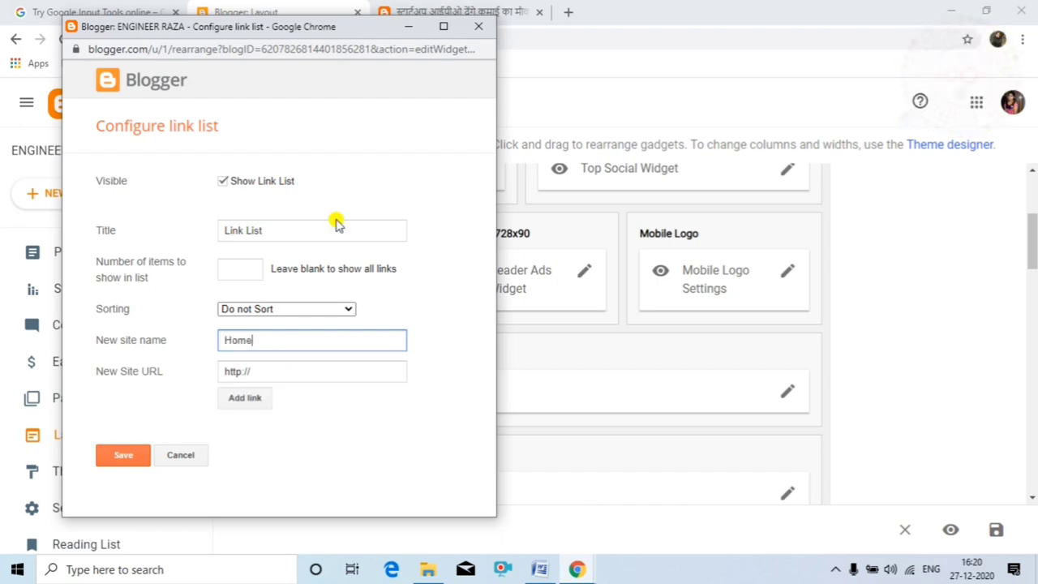
left_click(420, 10)
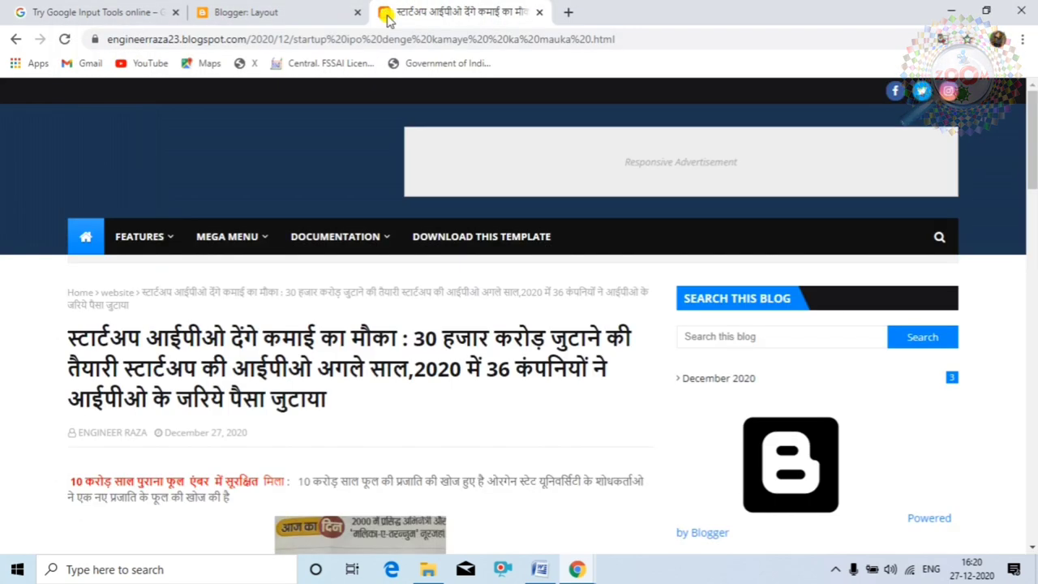
left_click(297, 12)
left_click(364, 38)
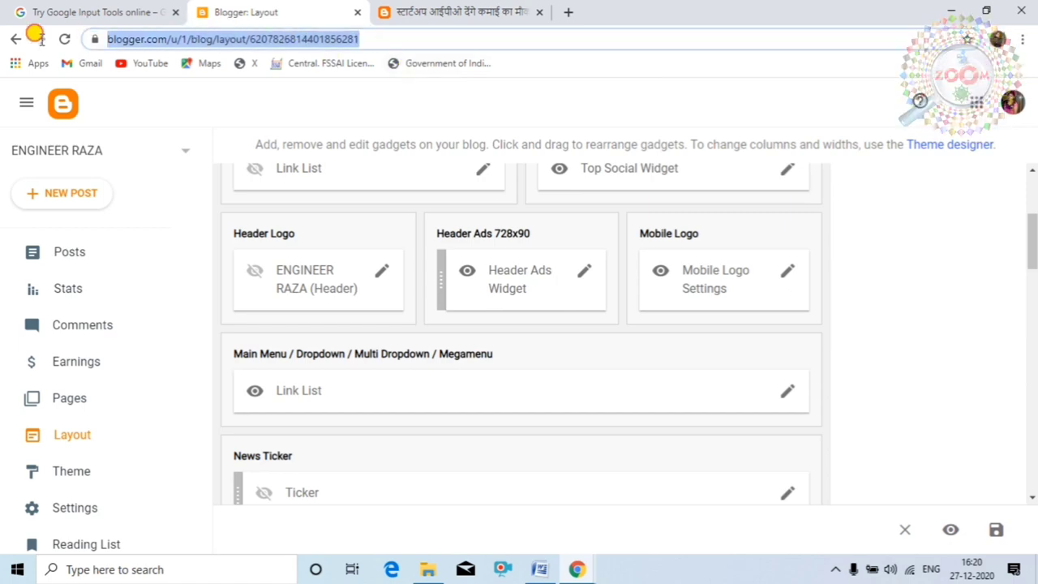
right_click(173, 41)
left_click(211, 126)
key("ctrl+c")
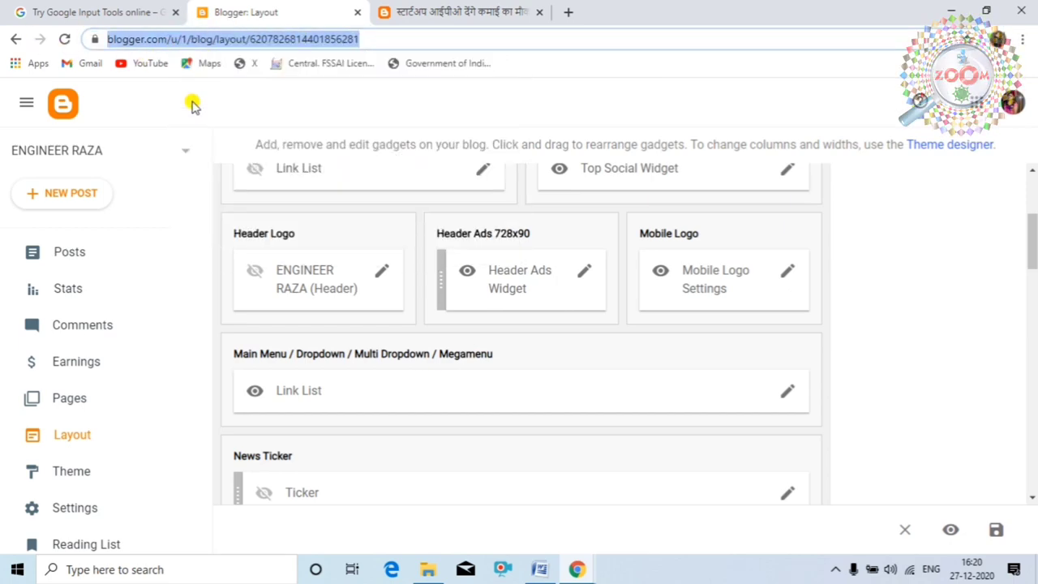
key("alt+Tab")
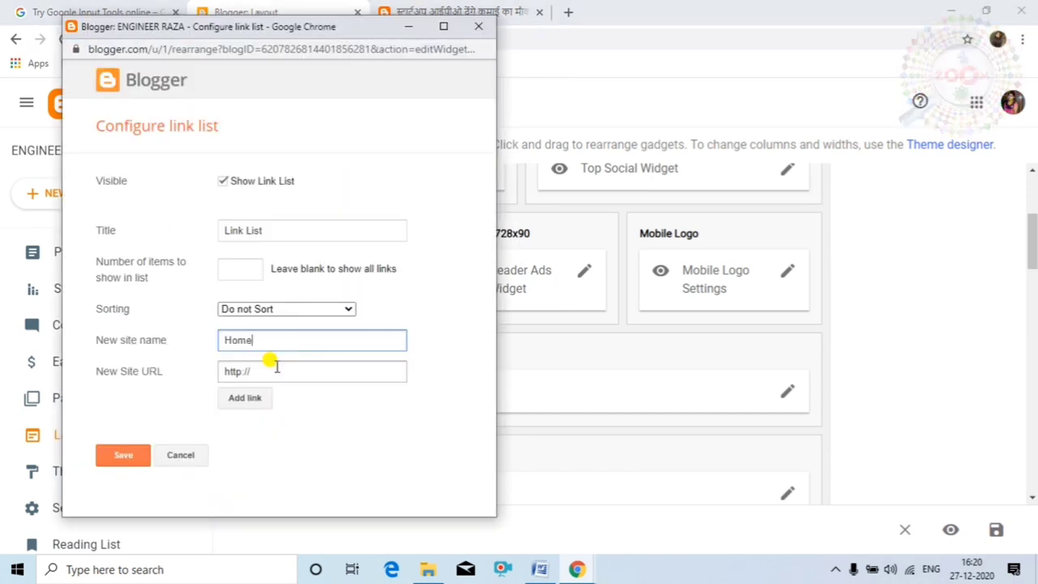
Step: Add the Home link with the copied layout page address as its URL and save the link list
left_click(267, 366)
right_click(268, 368)
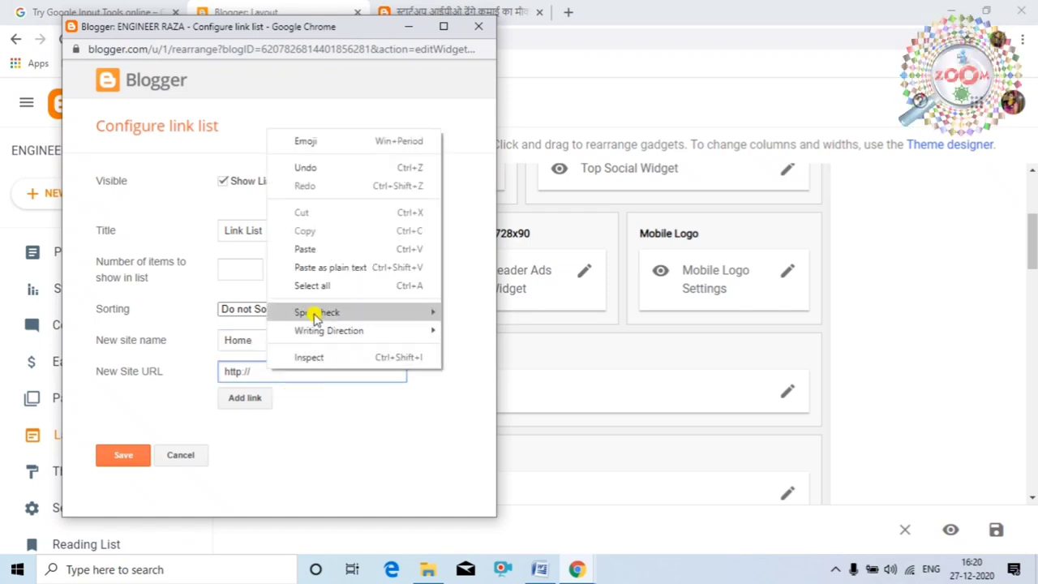
left_click(330, 251)
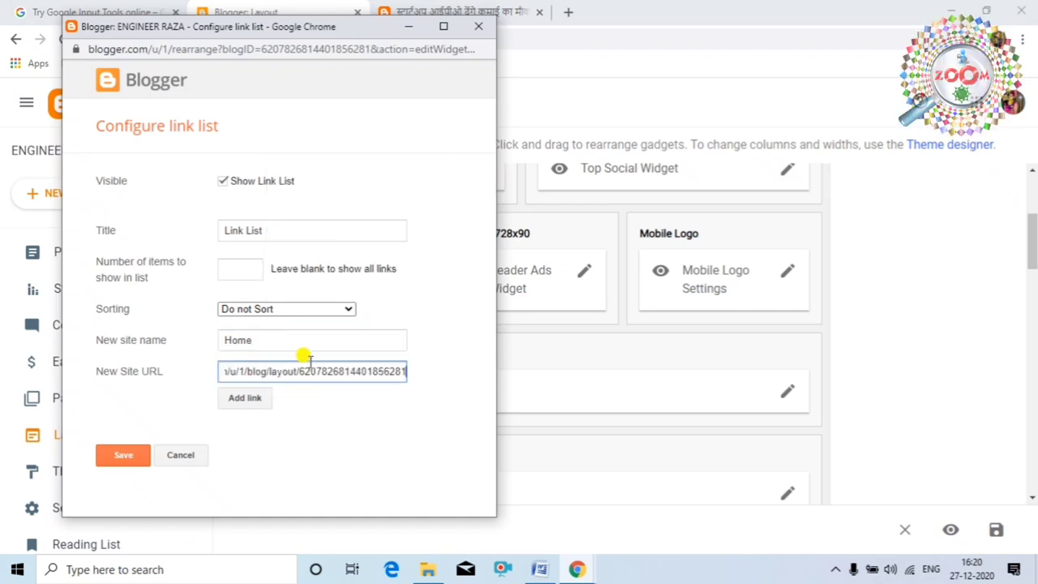
left_click(112, 456)
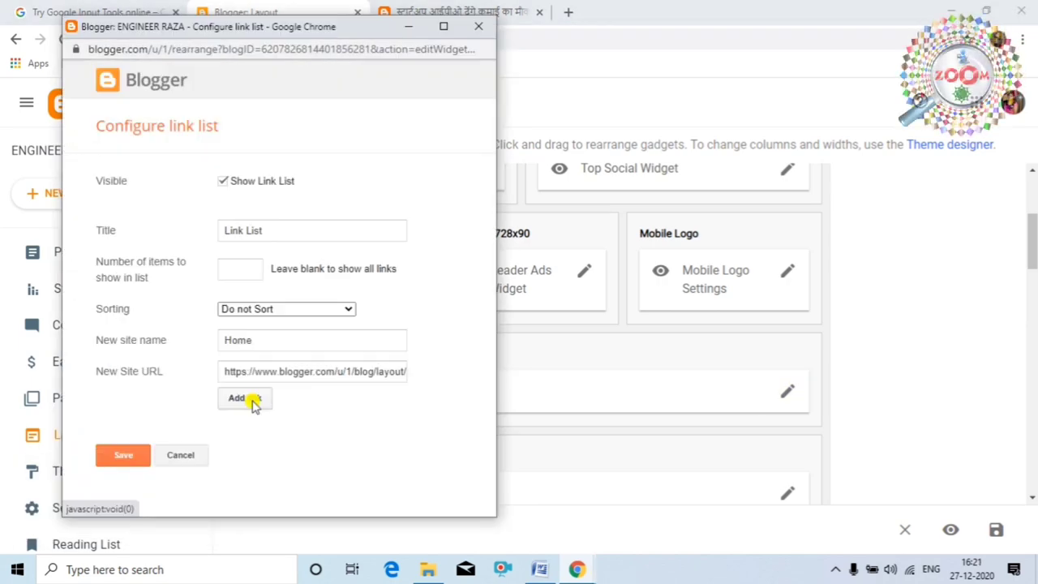
left_click(253, 399)
left_click_drag(96, 442, 182, 440)
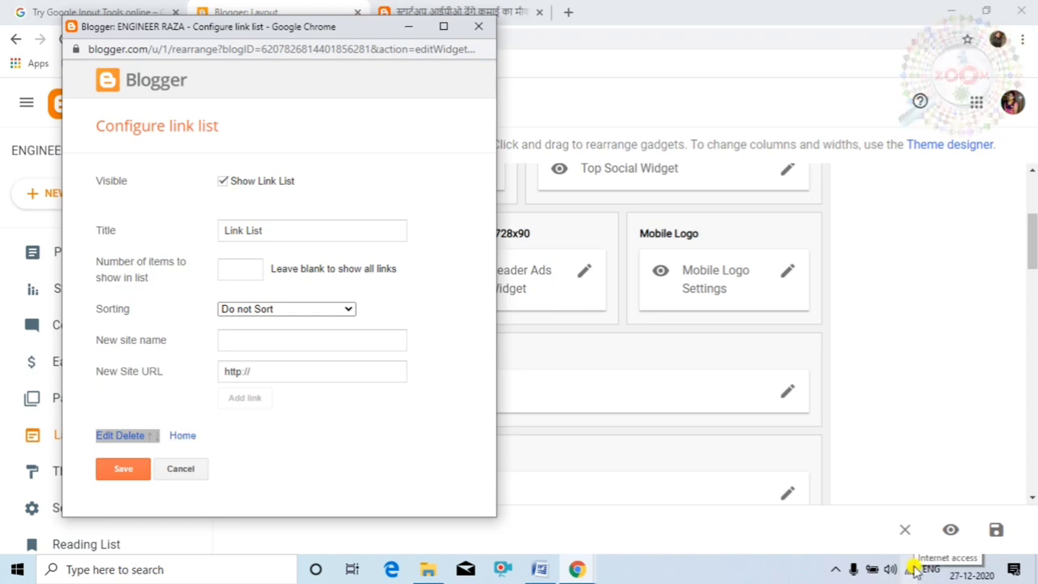
left_click(121, 470)
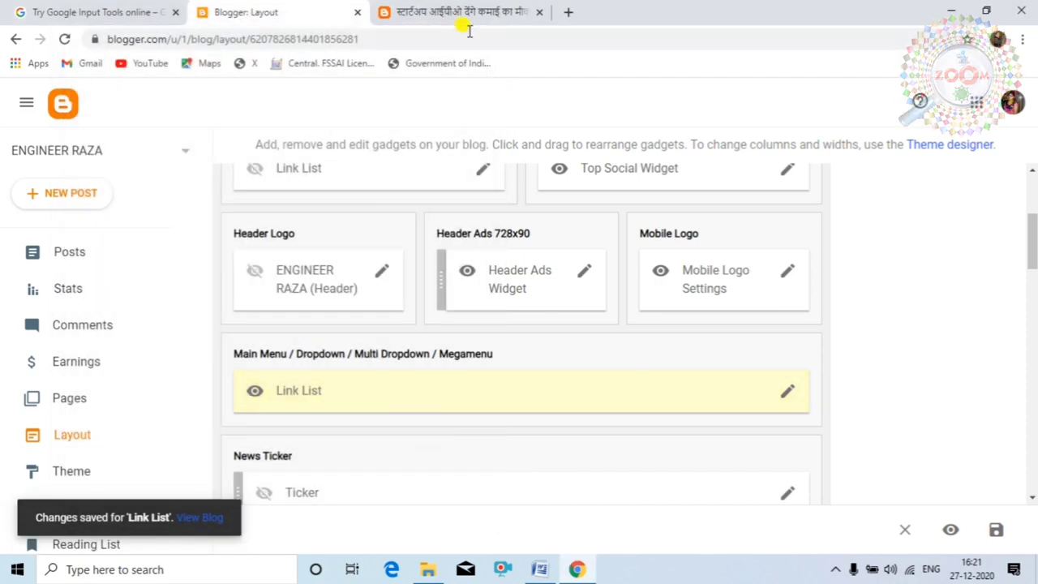
Step: Reload the published blog post to check the main menu, and try its Home link
left_click(428, 11)
key("F5")
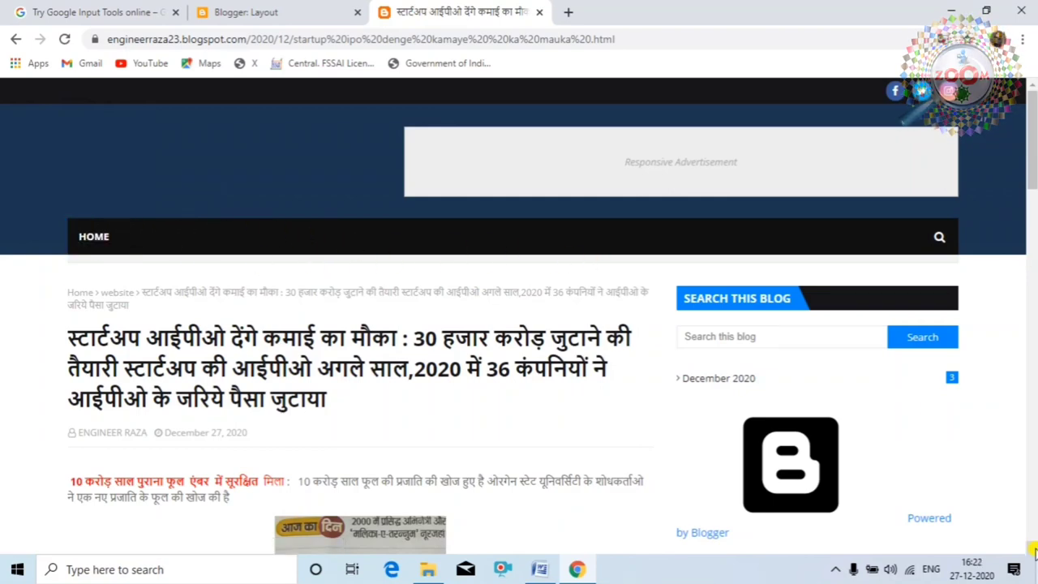
left_click(97, 237)
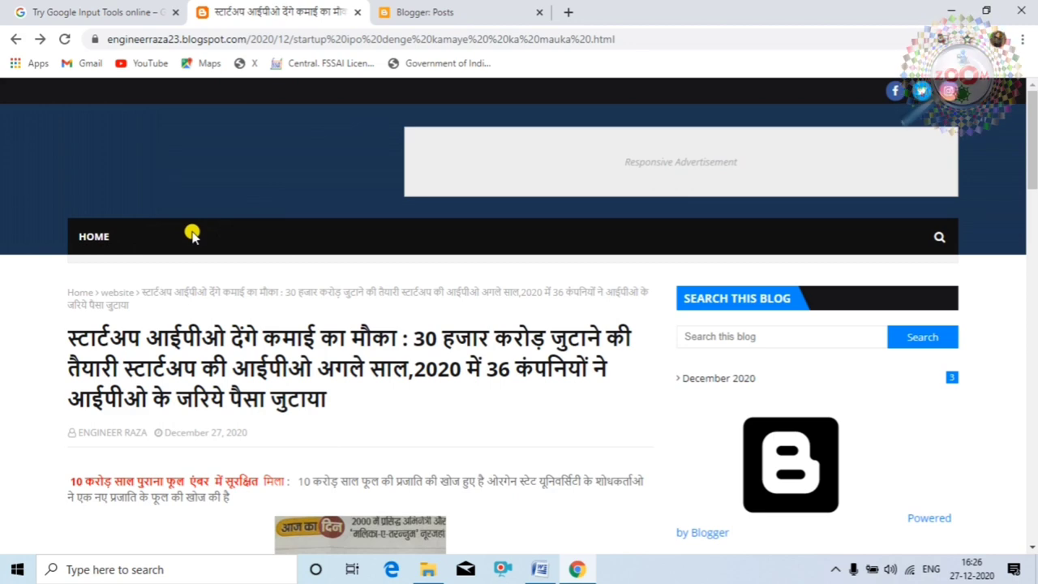
Step: Reopen the main menu's Link List settings from the blog layout and add a link named About us
left_click(453, 12)
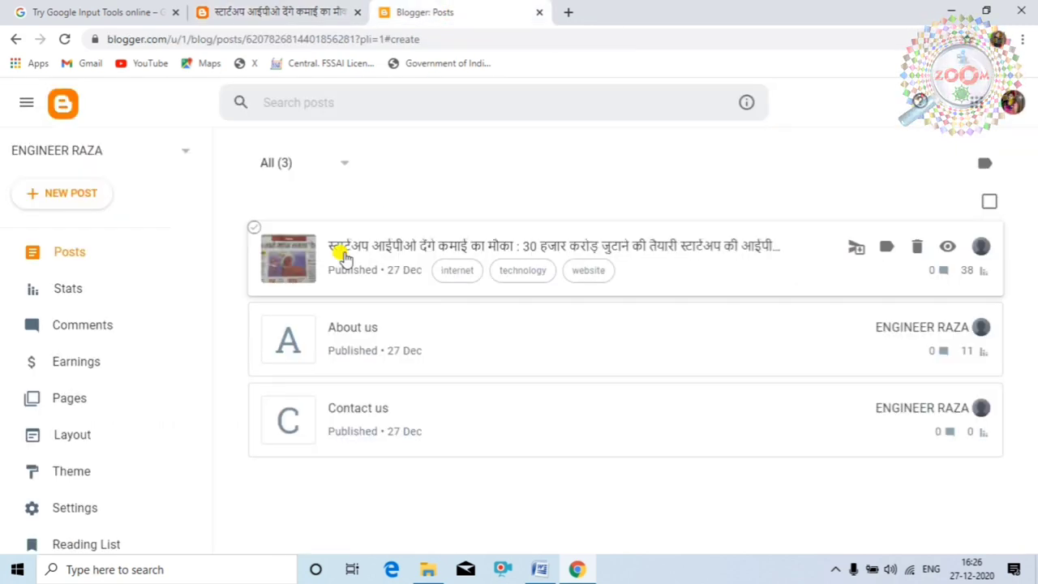
left_click(93, 438)
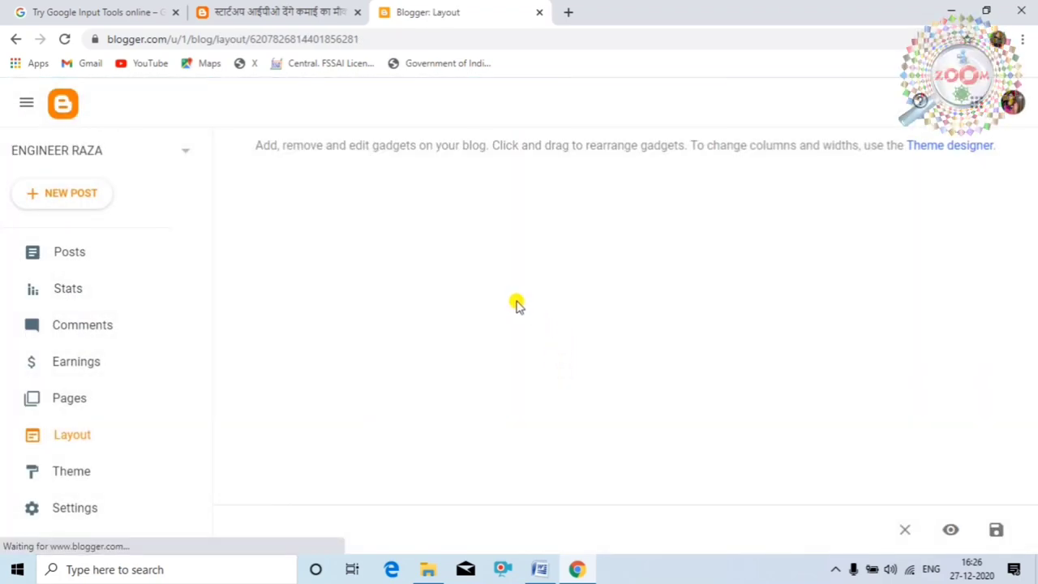
scroll(437, 366, "down", 3)
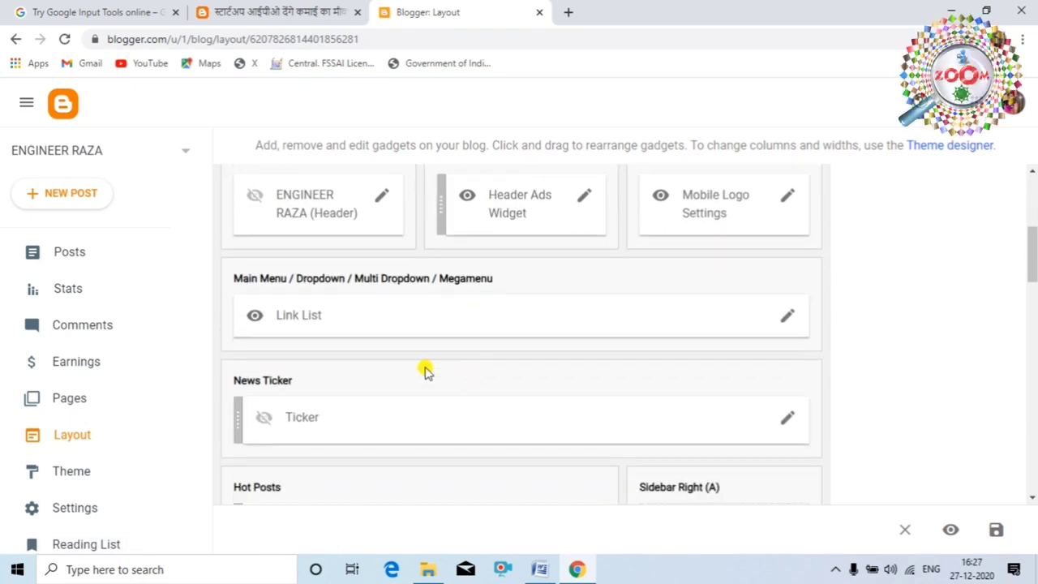
left_click(787, 317)
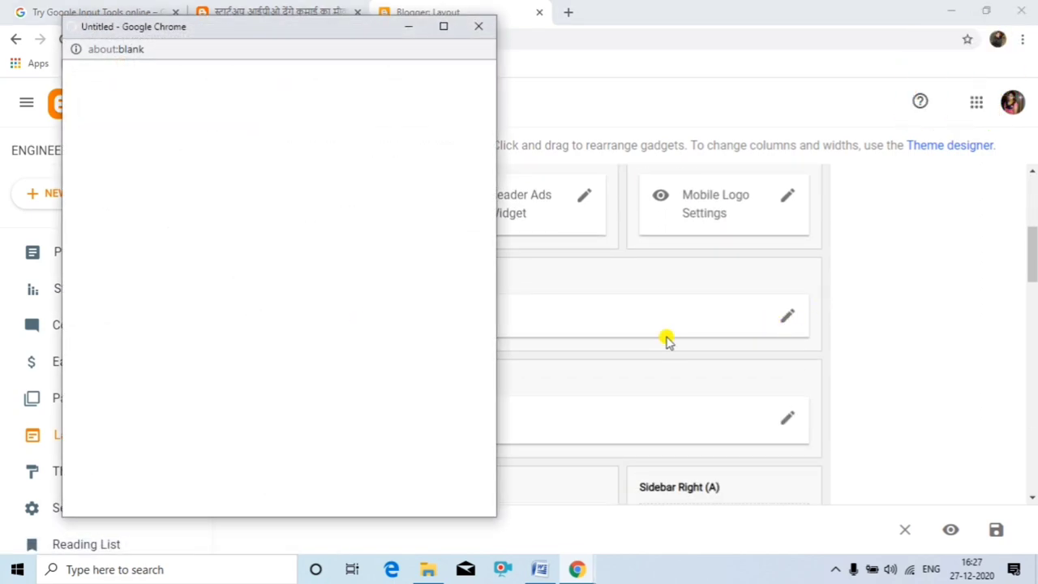
left_click(252, 338)
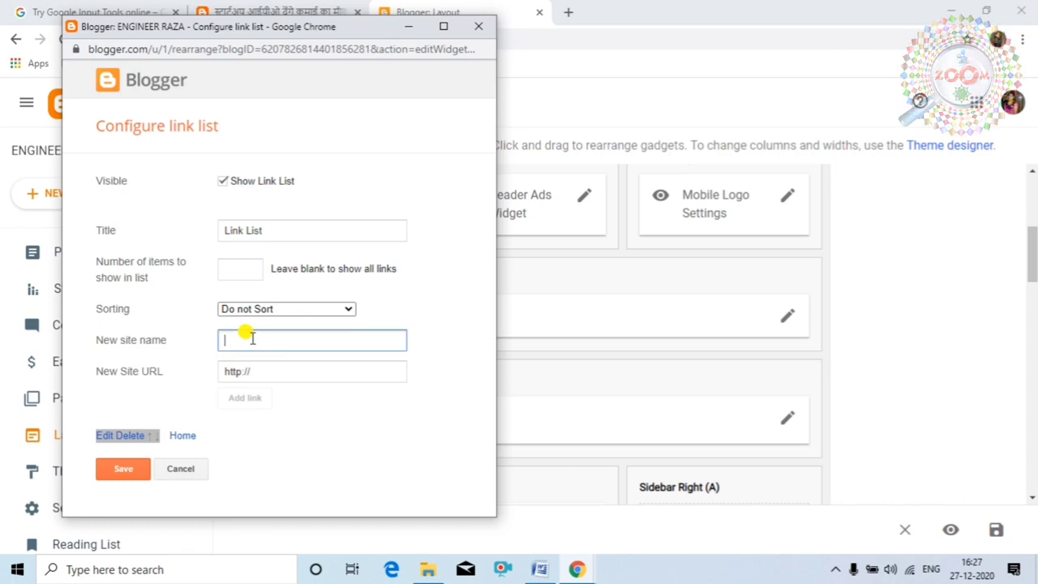
type("About us")
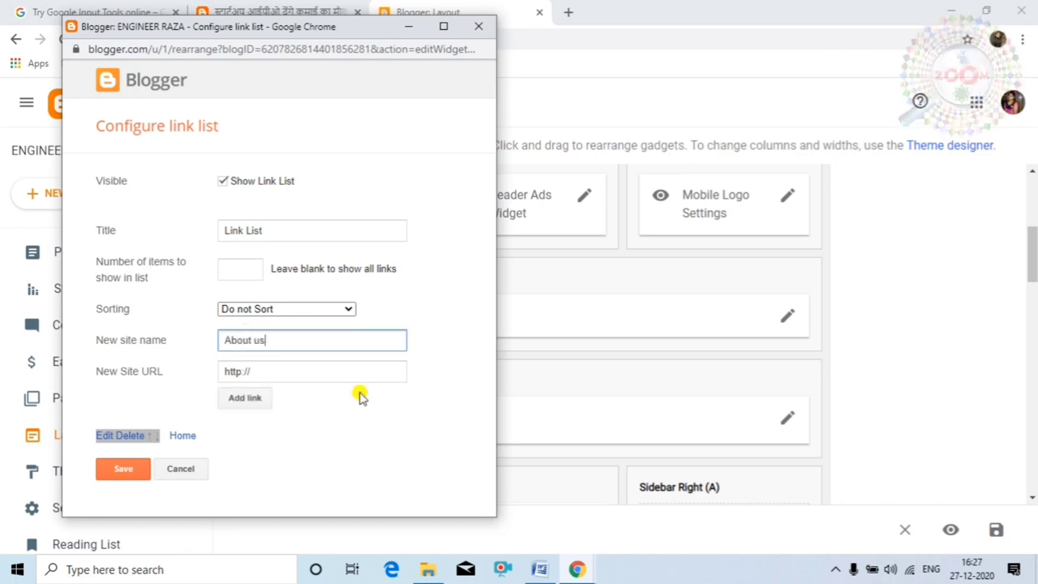
left_click(254, 399)
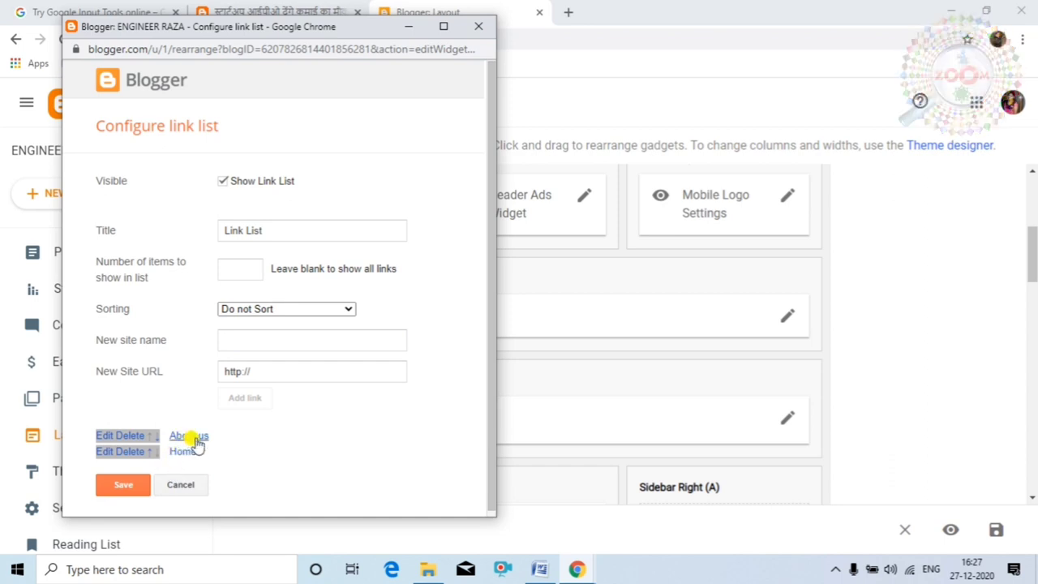
Step: Add a link named Contus us to the main menu's link list and save the gadget
left_click(257, 340)
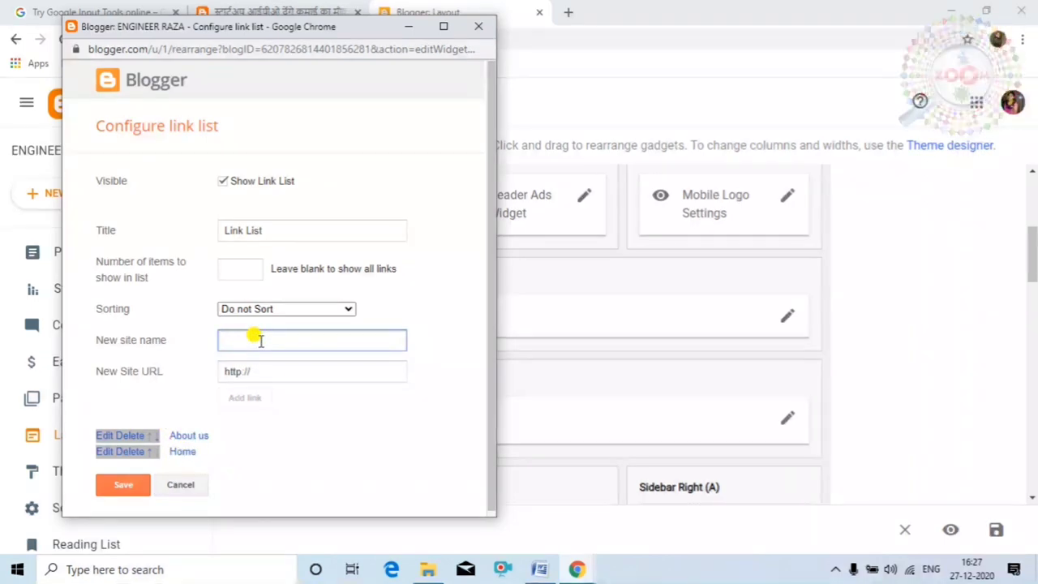
type("Contus us")
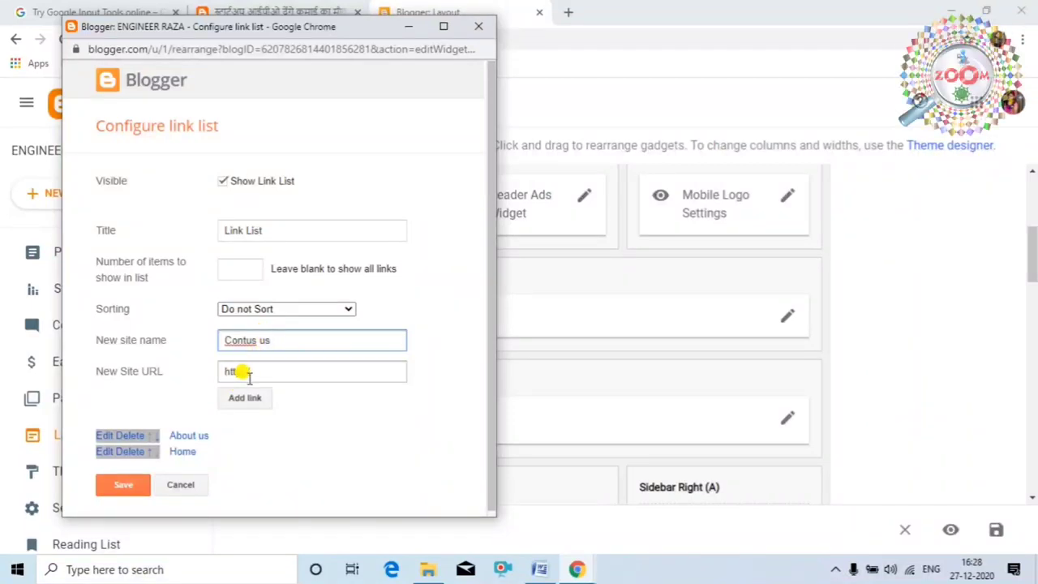
left_click(245, 398)
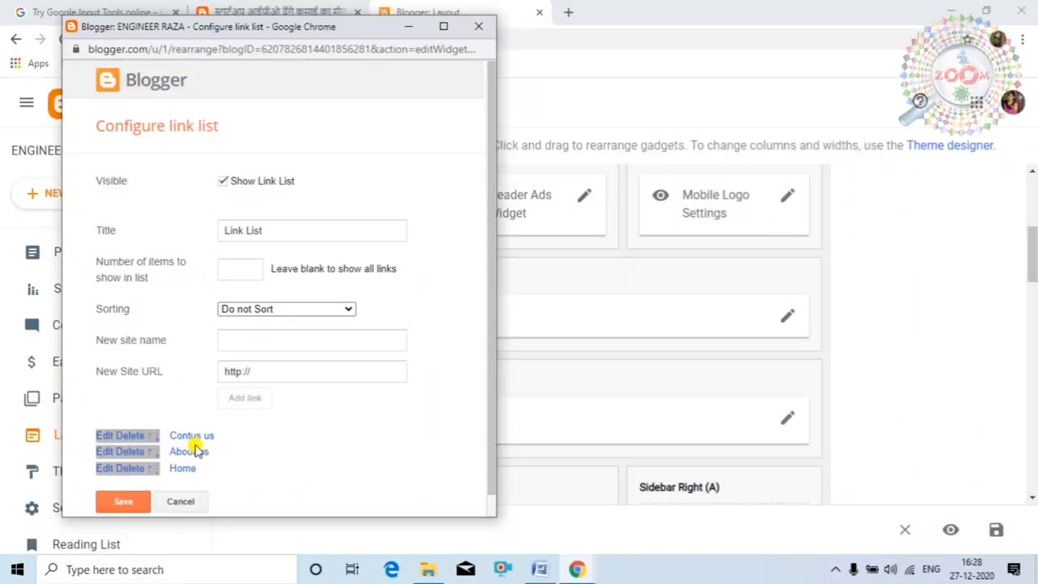
scroll(197, 449, "down", 1)
left_click(120, 481)
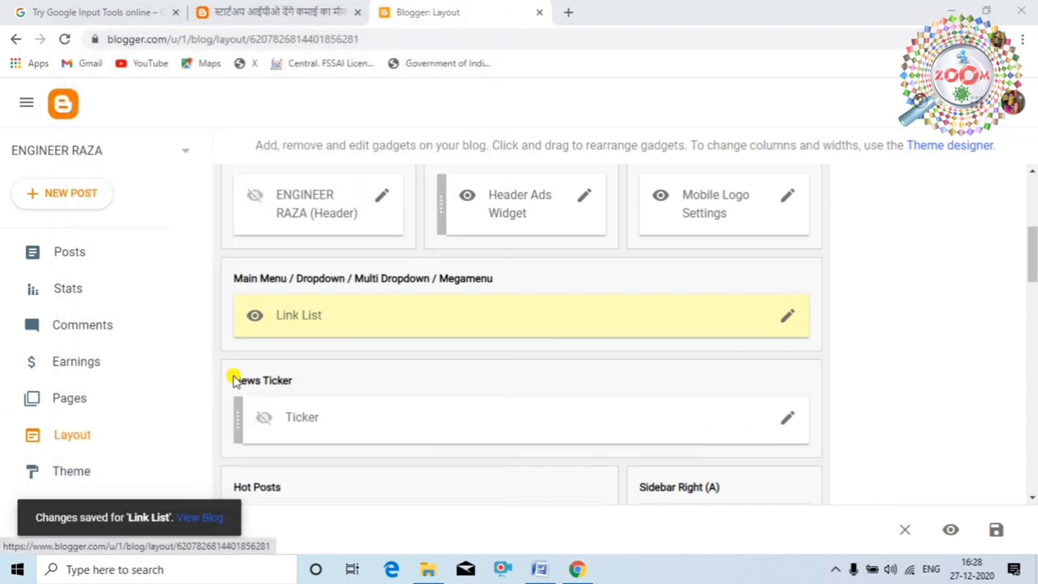
Step: Reload the published blog post to check the new main menu links, and return to the blog layout
left_click(328, 15)
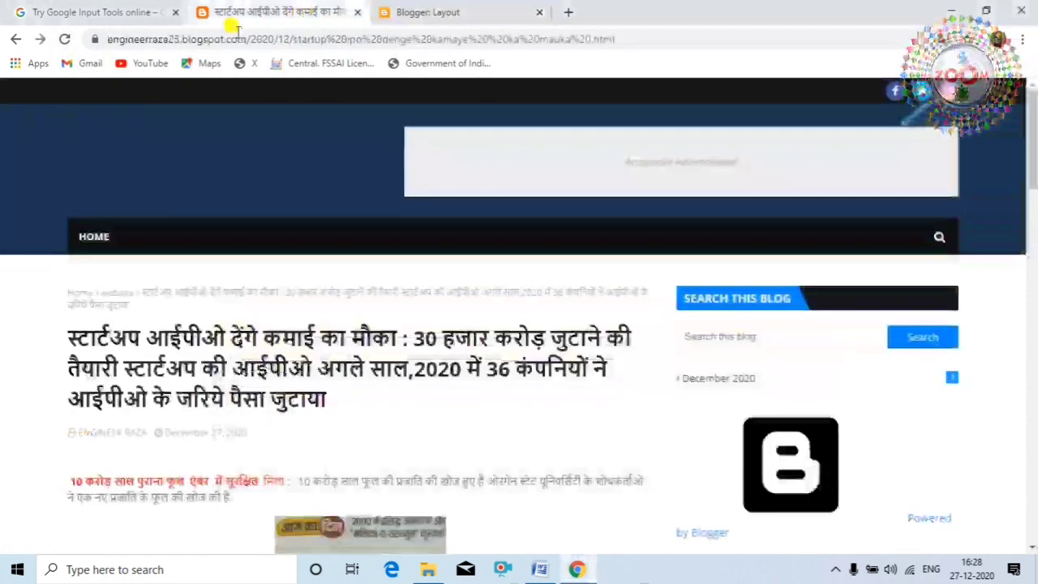
left_click(64, 39)
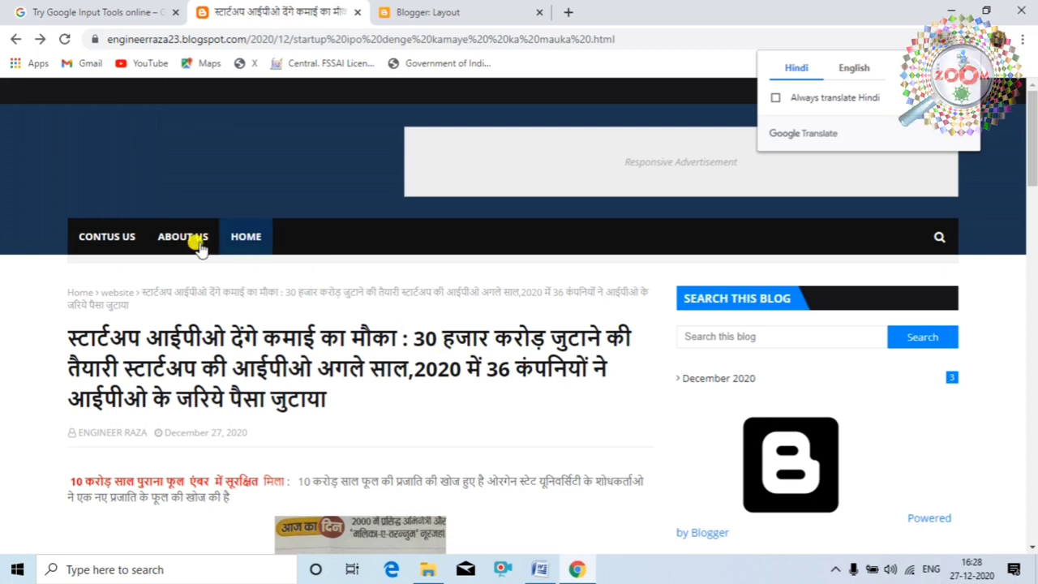
left_click(419, 16)
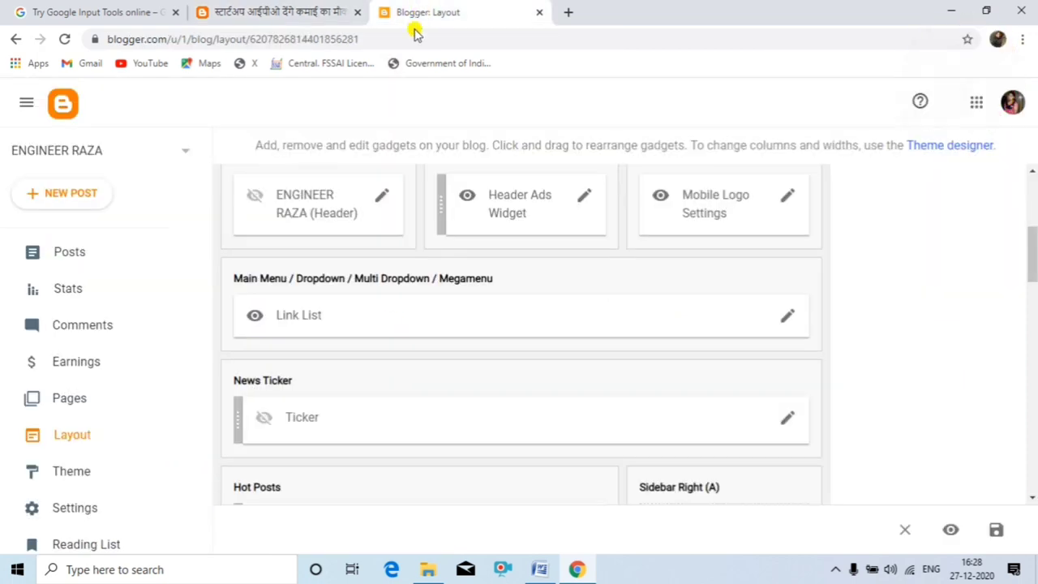
Step: Open the blog's Pages list, view the published About us page and select its web address
left_click(86, 398)
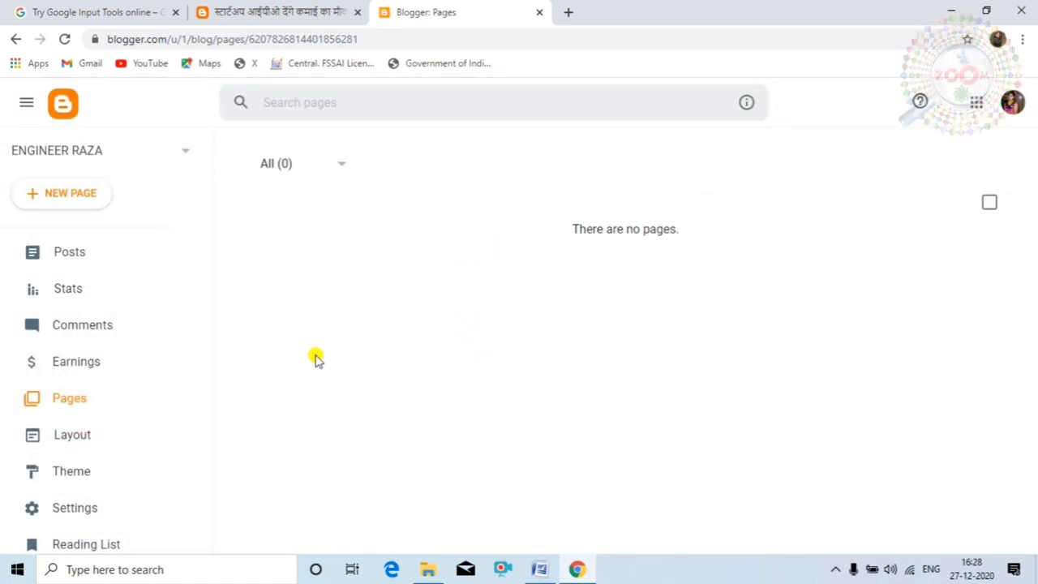
left_click(269, 11)
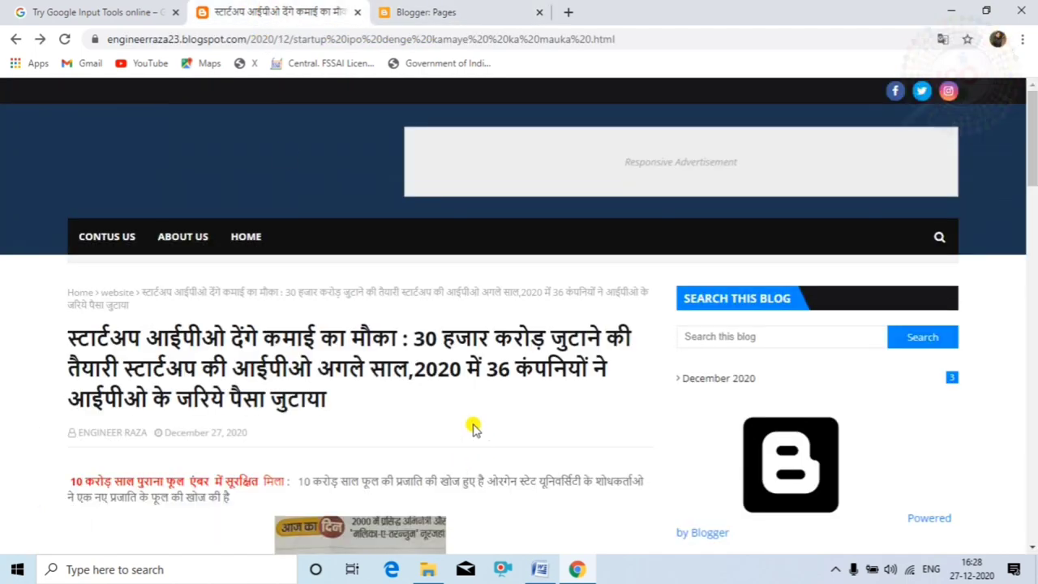
key("ctrl+Tab")
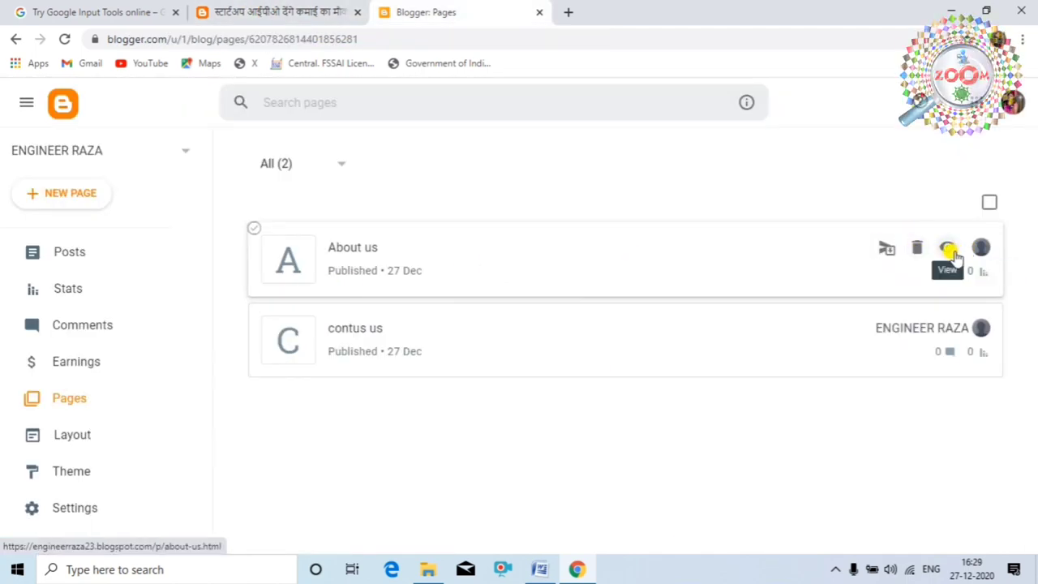
left_click(947, 250)
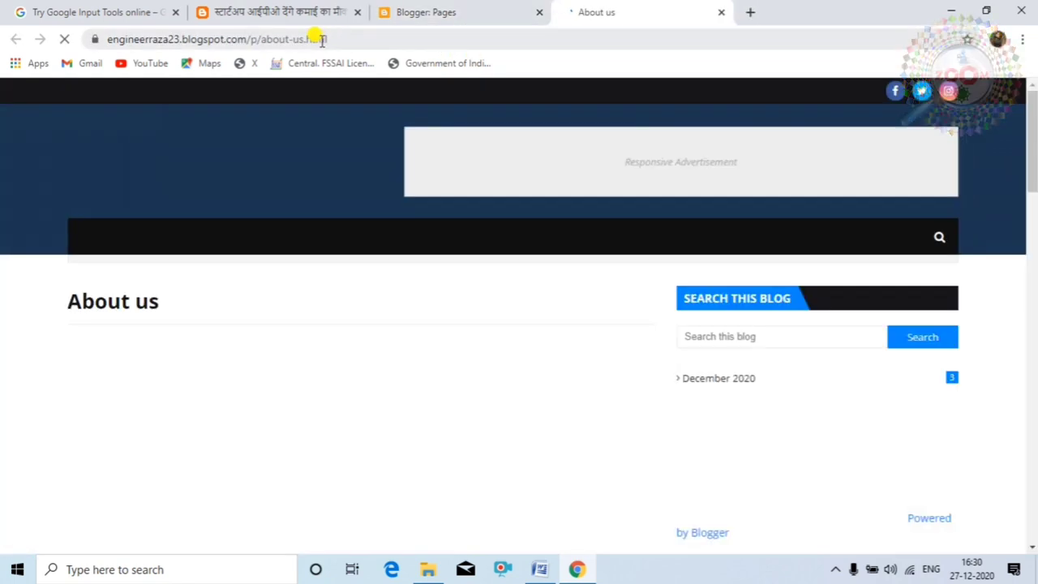
left_click(324, 37)
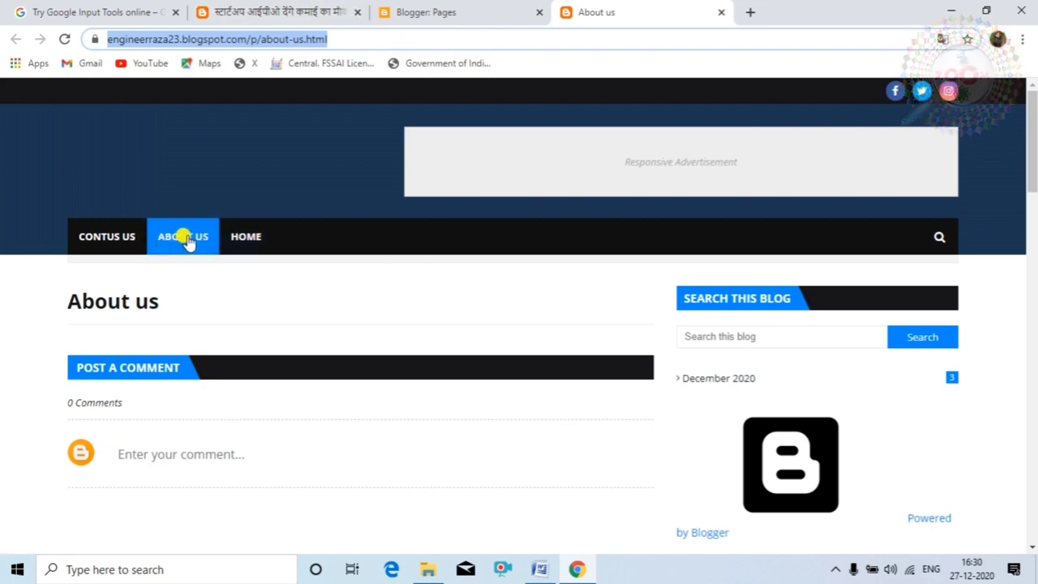
Step: View the published contus us page from the Pages list and select its web address
left_click(442, 13)
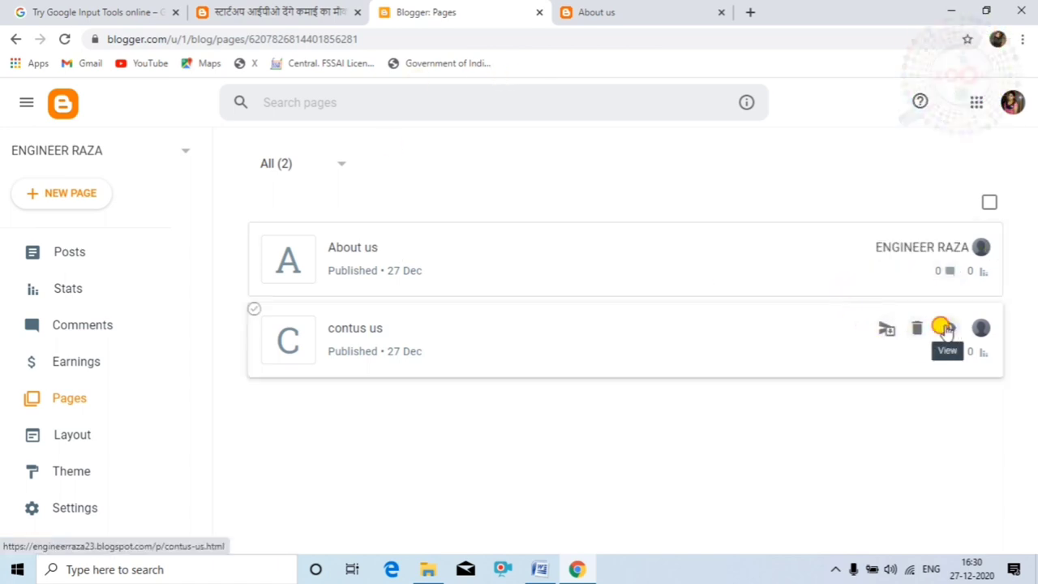
left_click(945, 328)
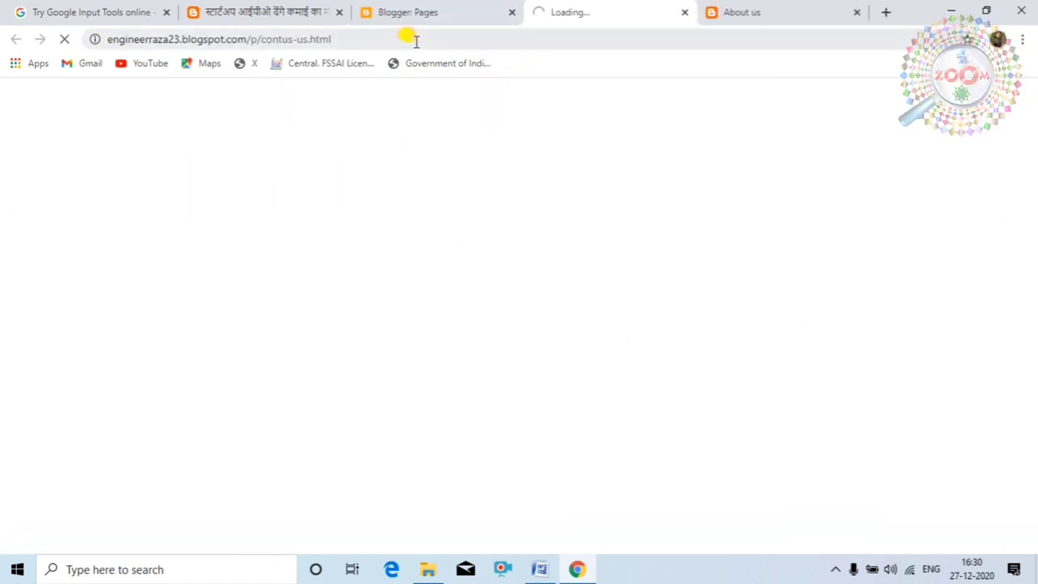
left_click_drag(410, 38, 92, 33)
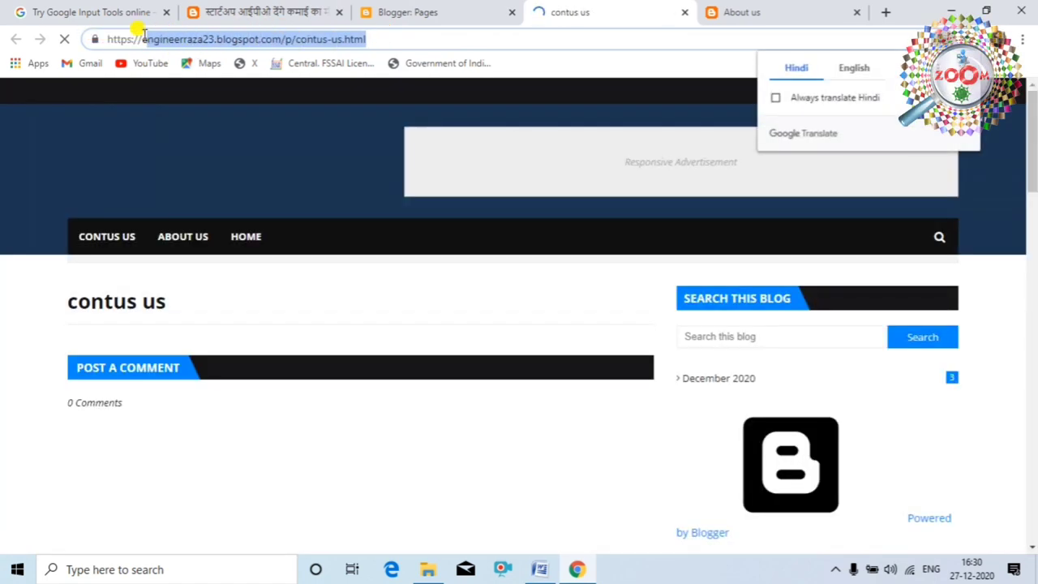
left_click(344, 319)
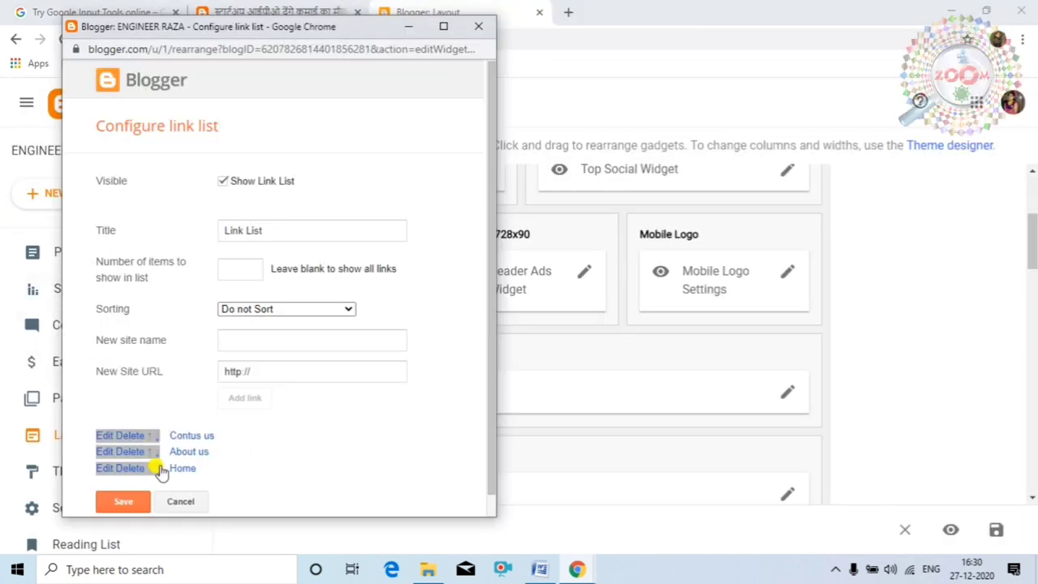
Step: Reorder the main menu's link list to Home, Contus us, About us and save the gadget
left_click(153, 436)
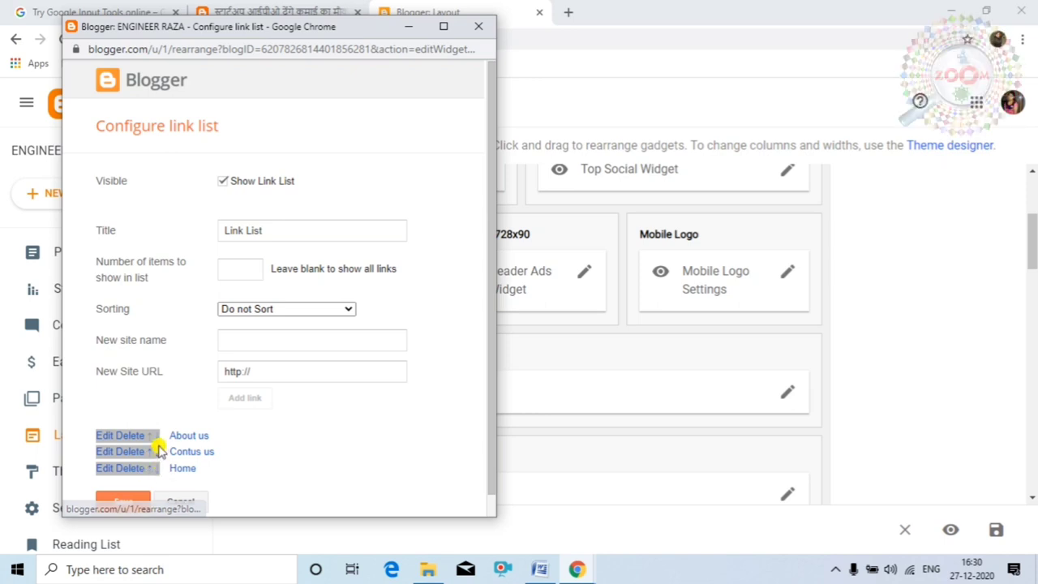
left_click(149, 451)
left_click(155, 469)
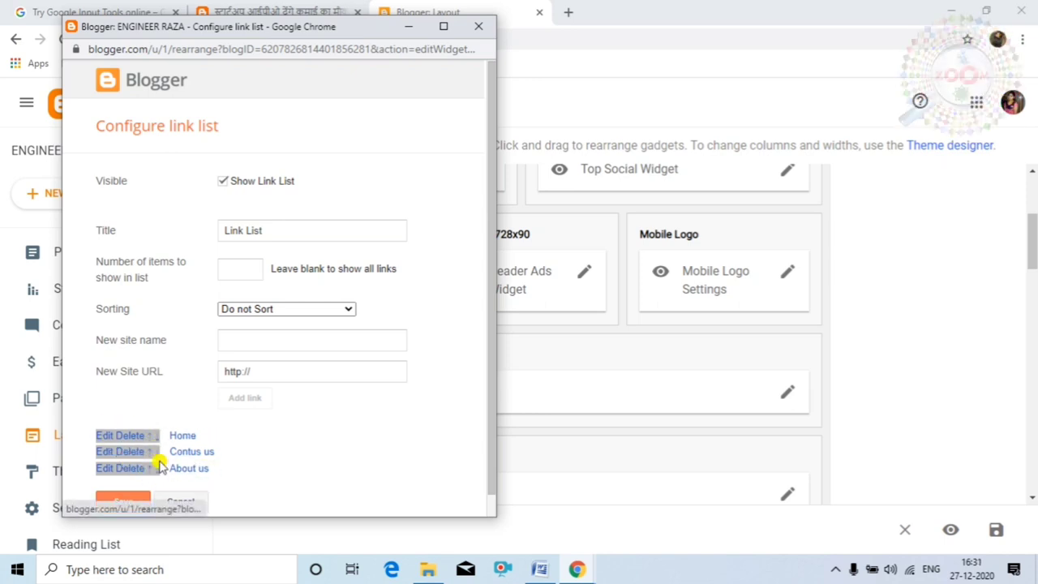
scroll(299, 452, "down", 1)
left_click(124, 478)
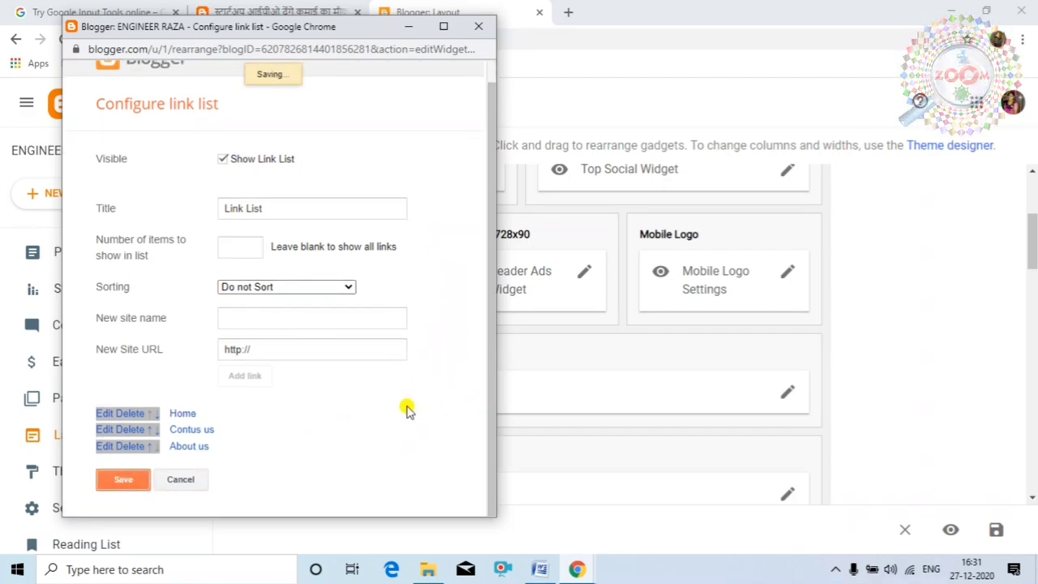
Step: Reload the published blog post to check the main menu's link order, and return to the blog layout
left_click(240, 15)
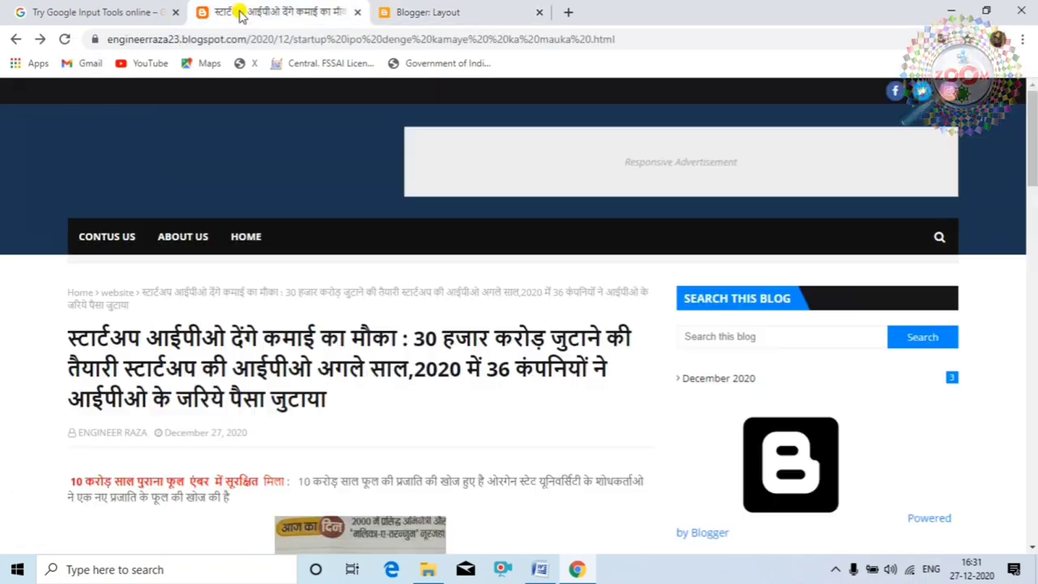
left_click(67, 38)
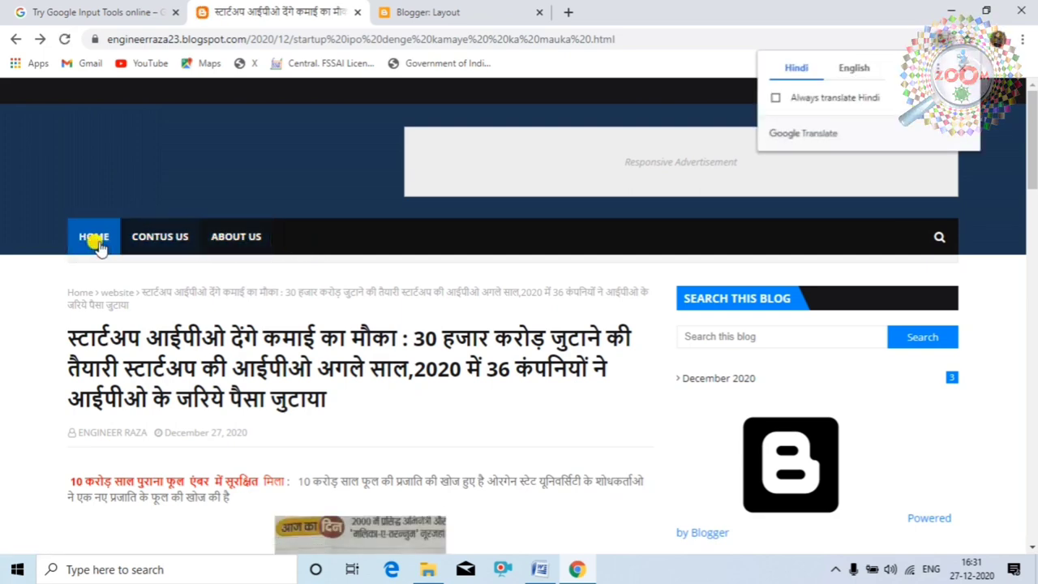
left_click(1010, 164)
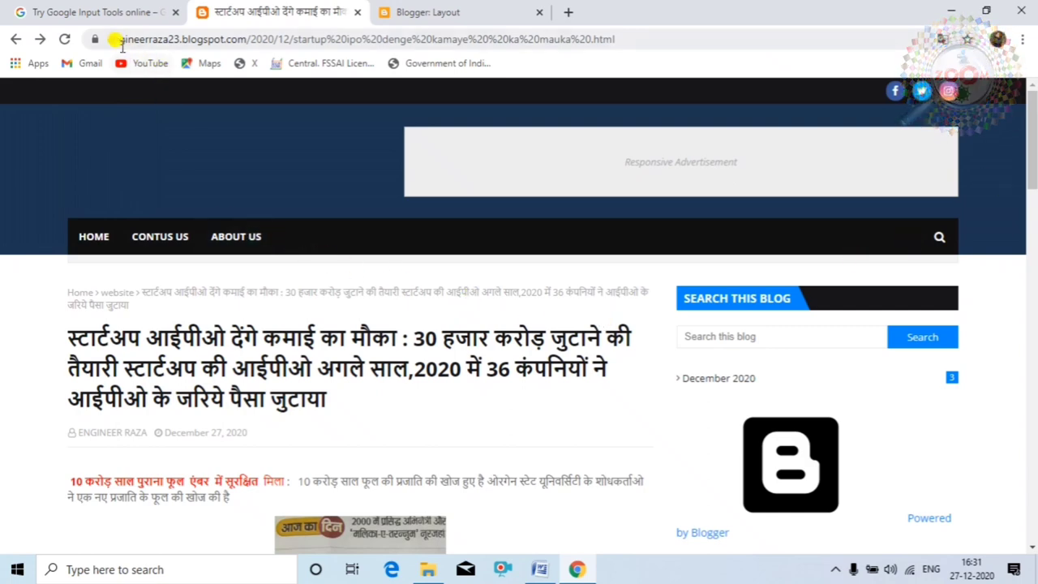
left_click(403, 12)
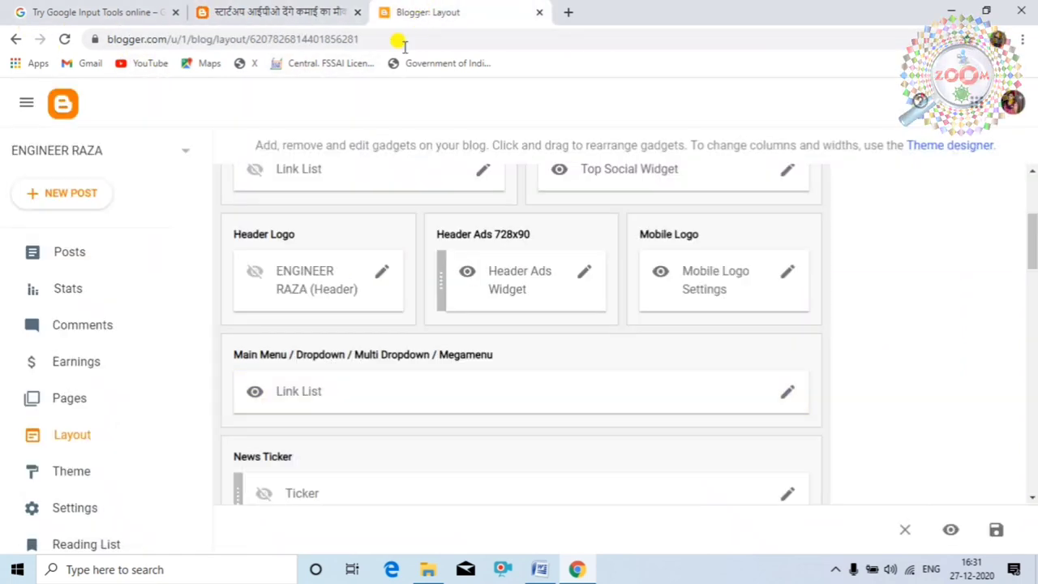
Step: Reopen the main menu's Link List settings from the blog layout and enter Start up as the new site name
scroll(422, 341, "down", 3)
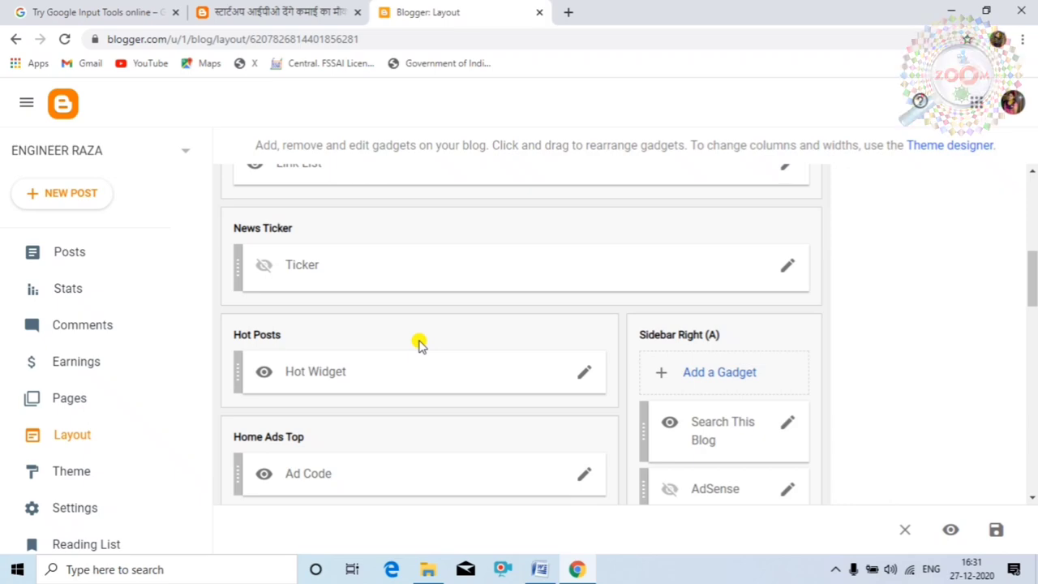
scroll(362, 355, "down", 4)
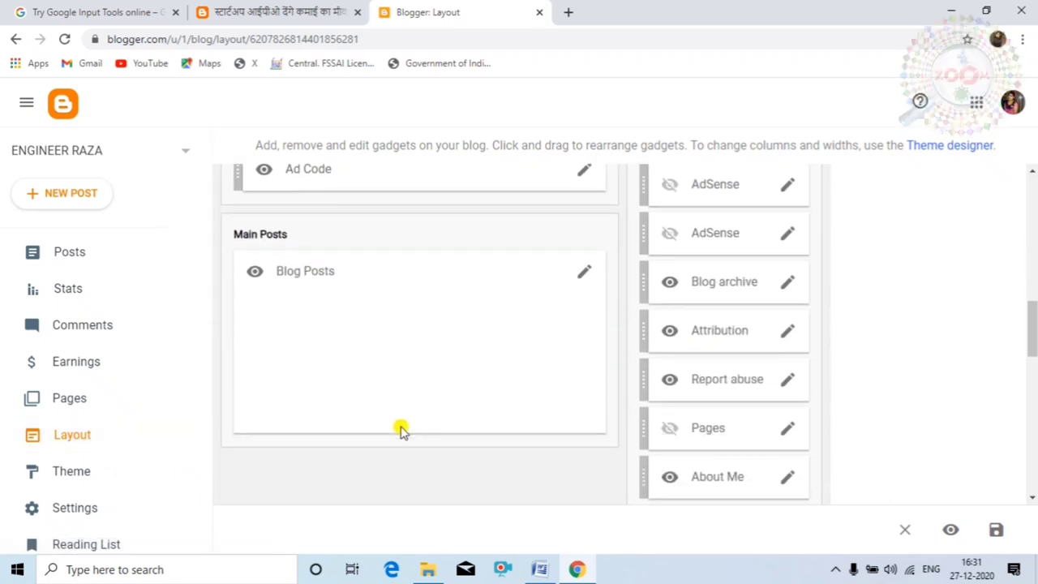
scroll(448, 412, "up", 4)
scroll(442, 401, "up", 3)
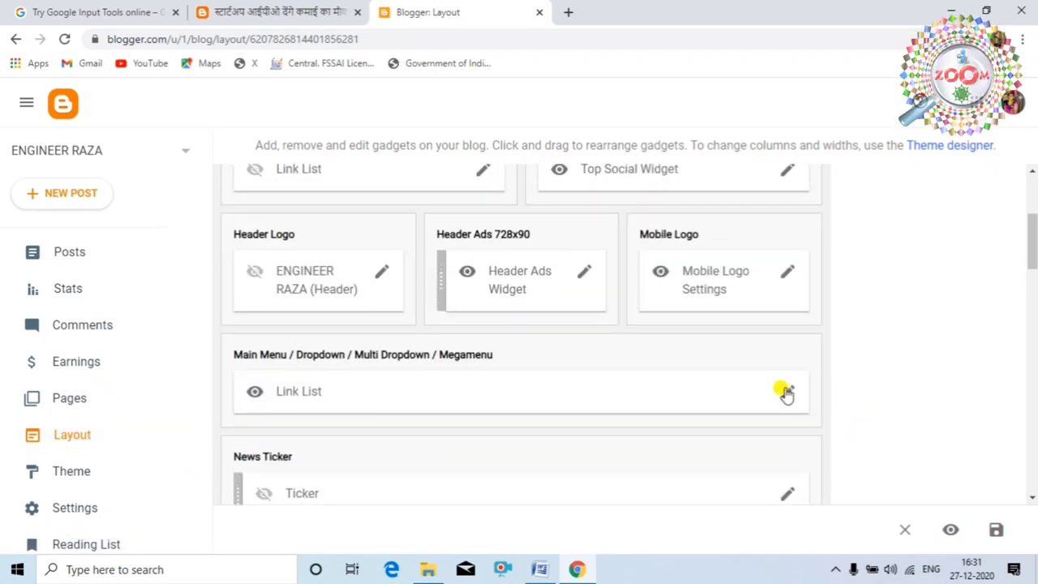
left_click(787, 392)
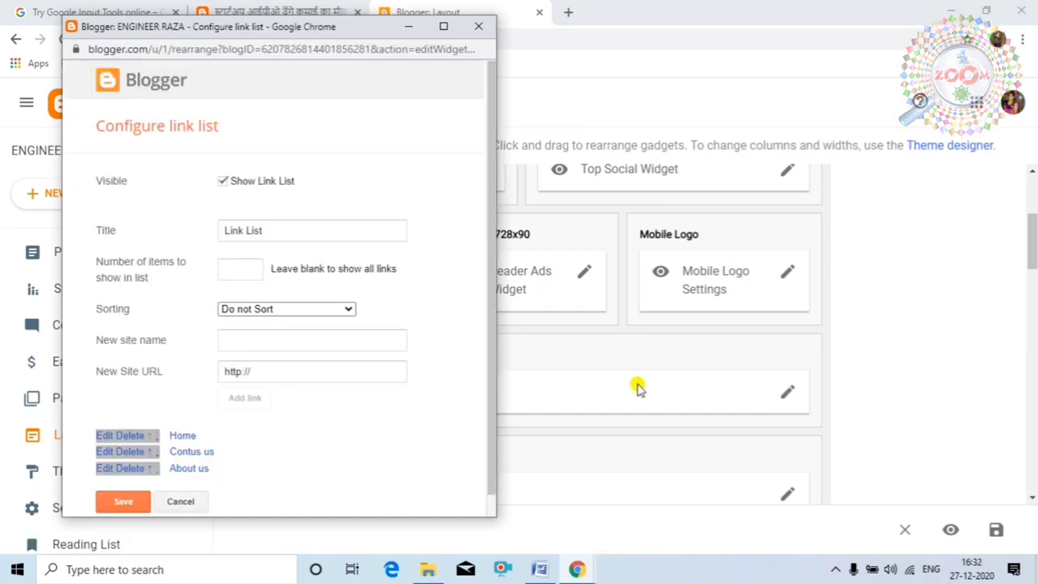
left_click(240, 342)
type("Start up")
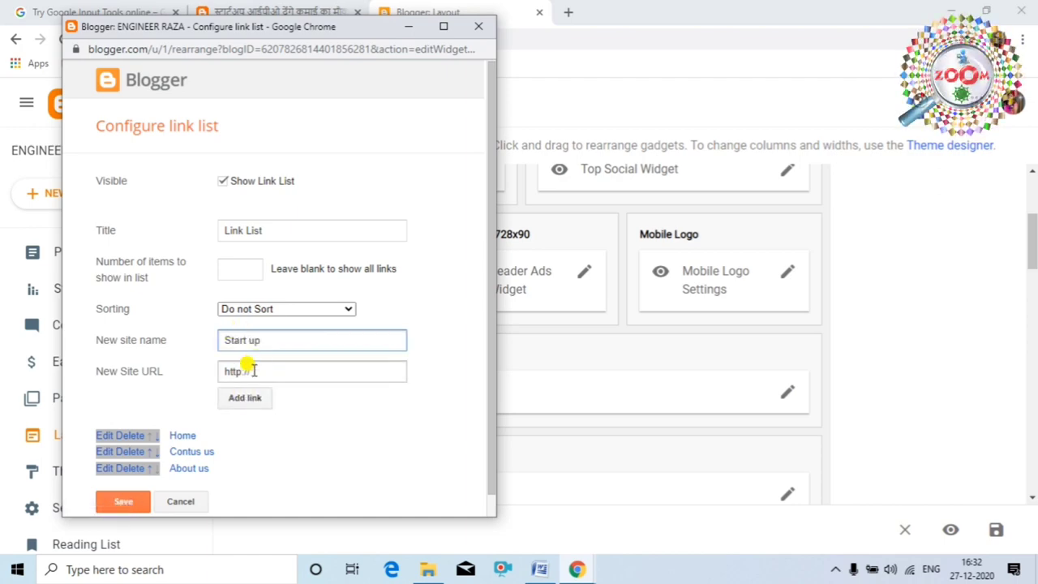
Step: Look through the published blog post and open the related startup IPO post suggested below it
left_click(302, 6)
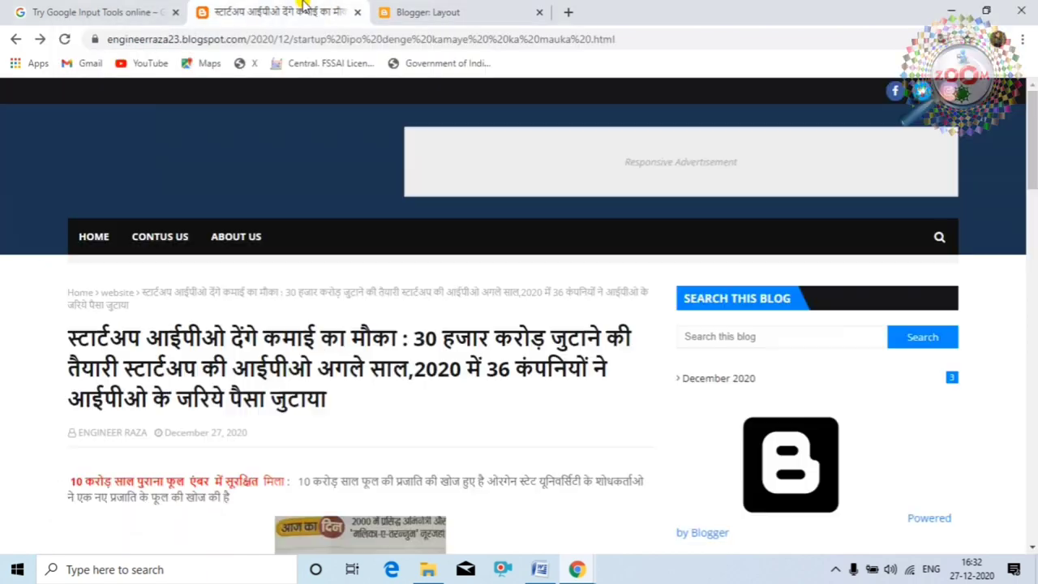
scroll(353, 223, "down", 5)
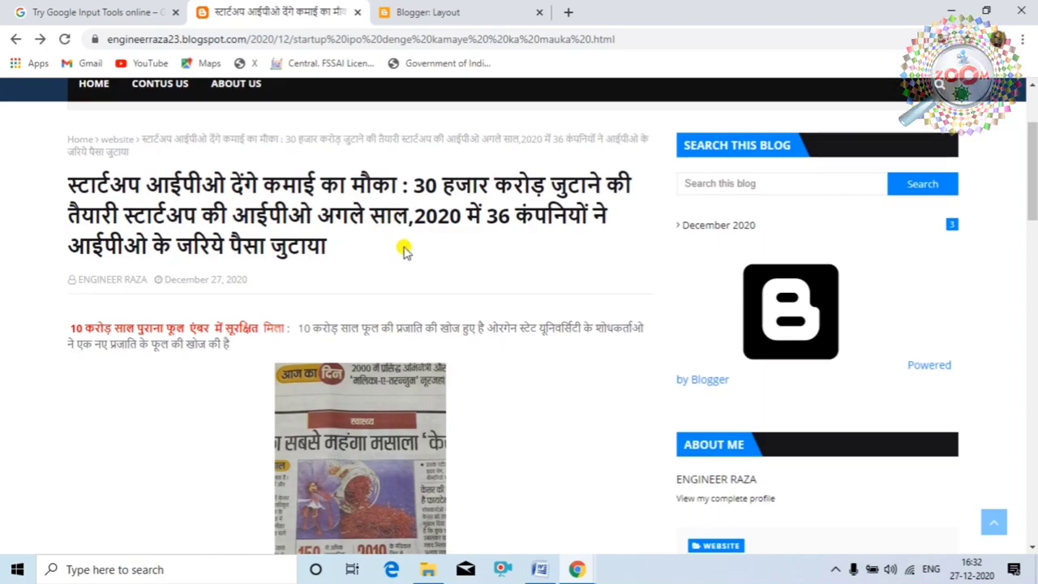
scroll(324, 316, "down", 8)
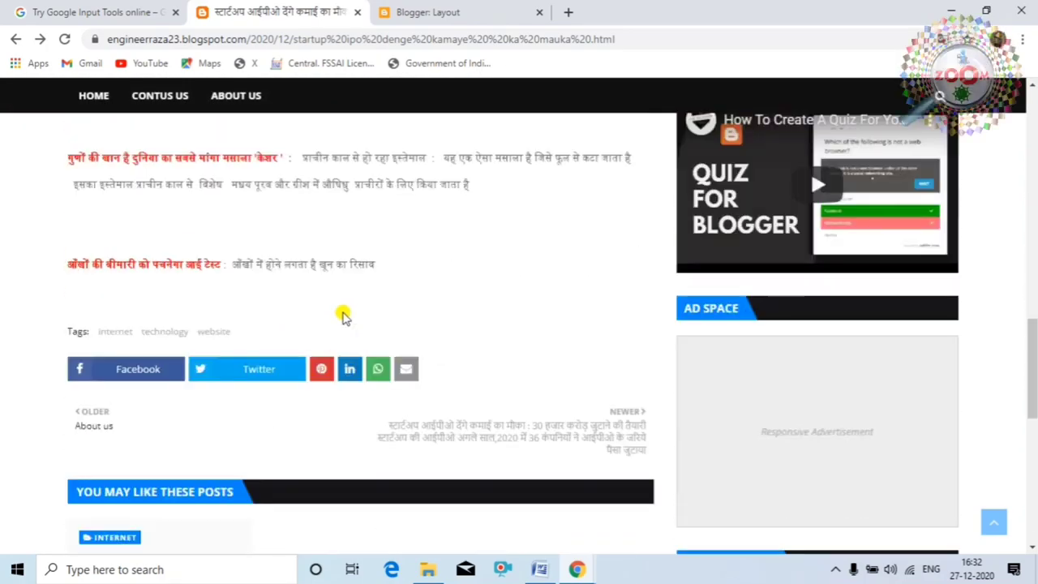
scroll(342, 316, "down", 5)
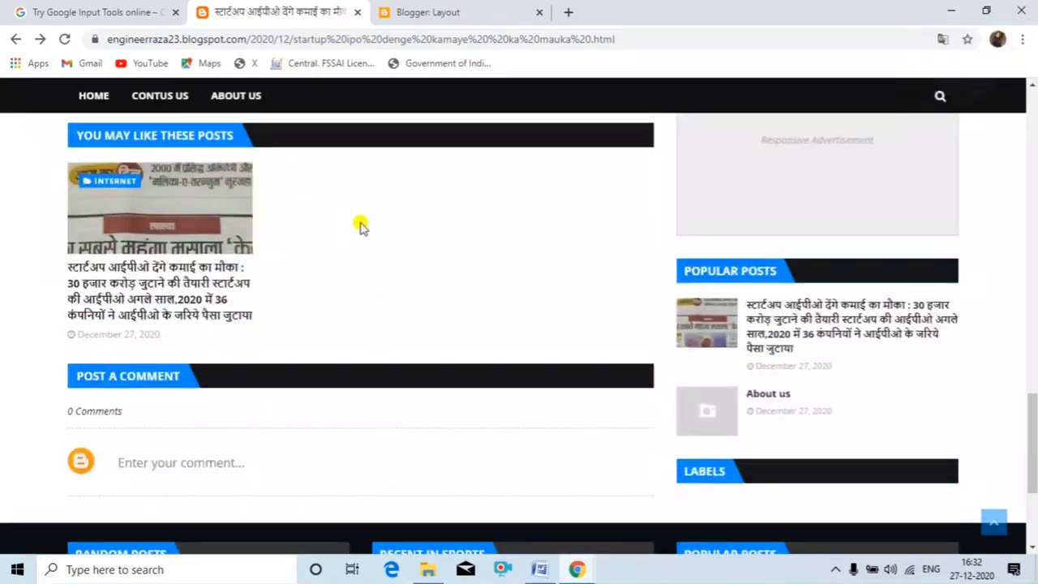
scroll(362, 225, "up", 8)
scroll(375, 231, "up", 5)
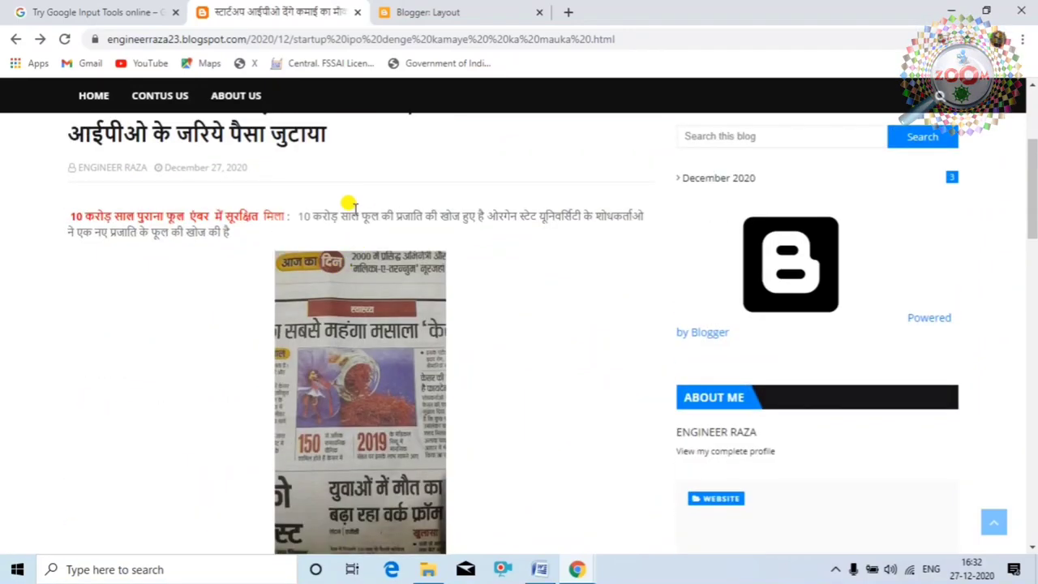
scroll(235, 215, "up", 3)
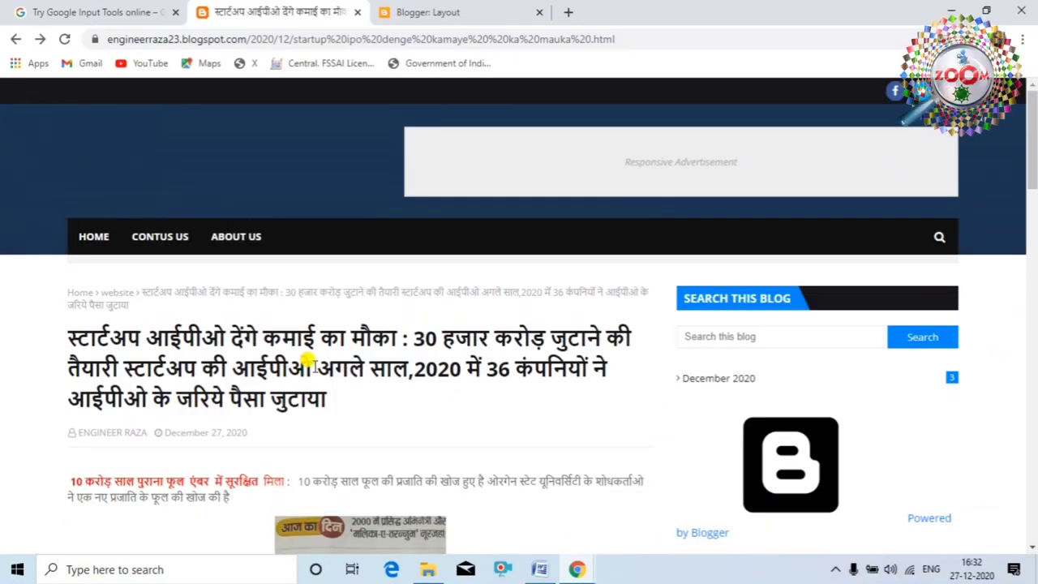
scroll(307, 360, "down", 8)
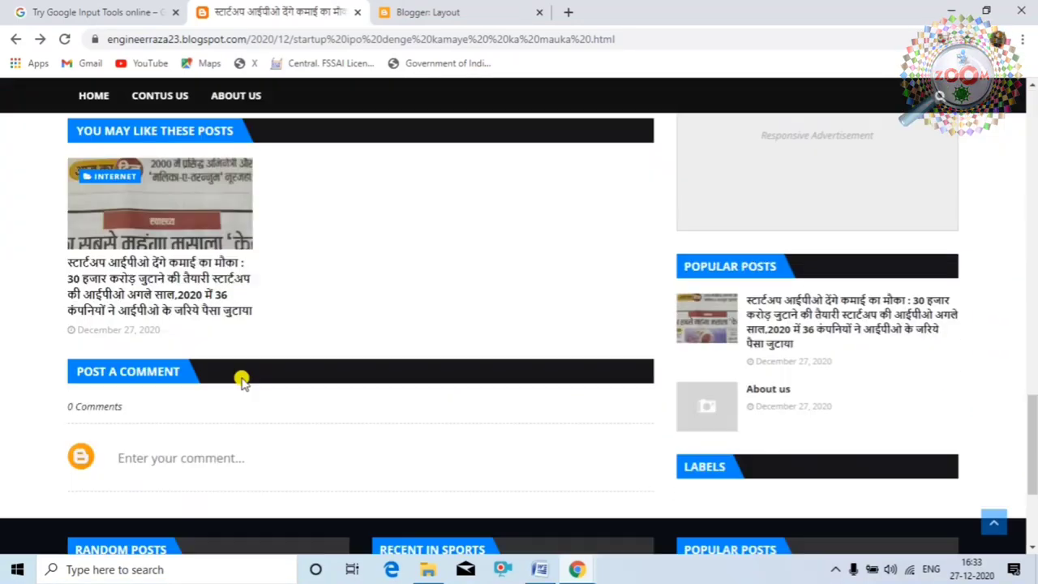
left_click(172, 280)
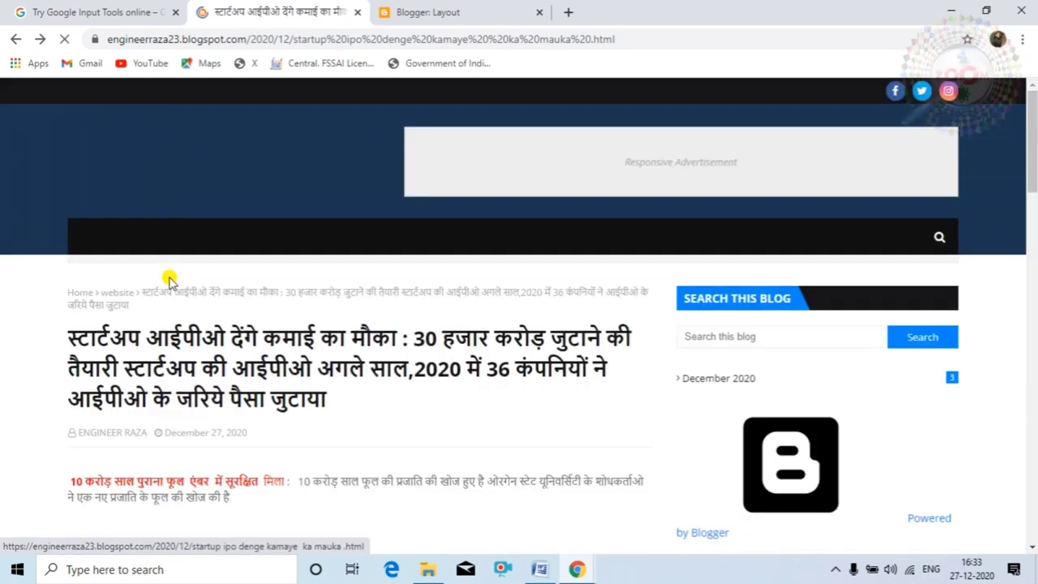
Step: Copy the full web address of the opened startup IPO post
left_click(611, 38)
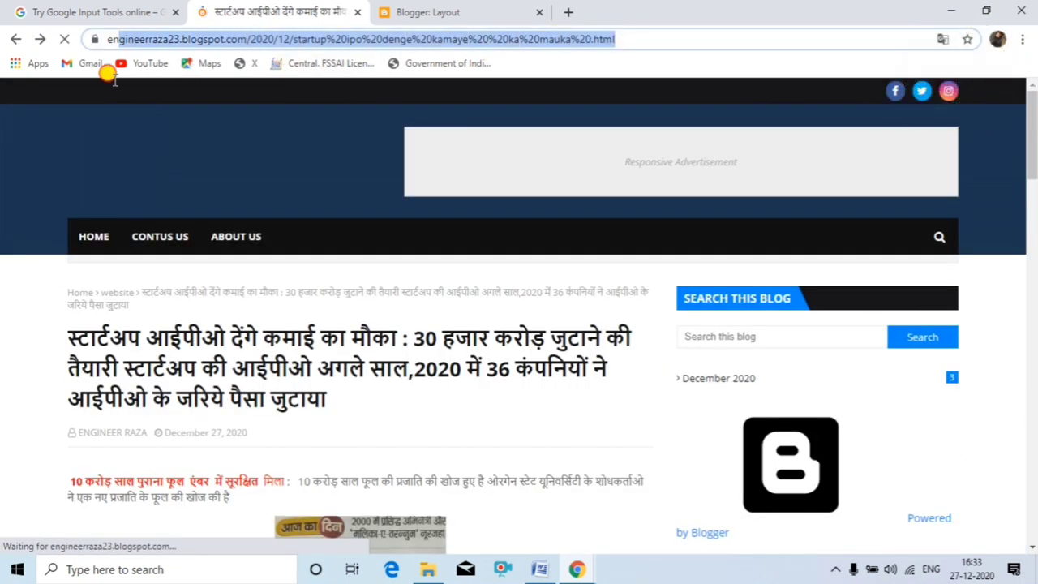
left_click(183, 39)
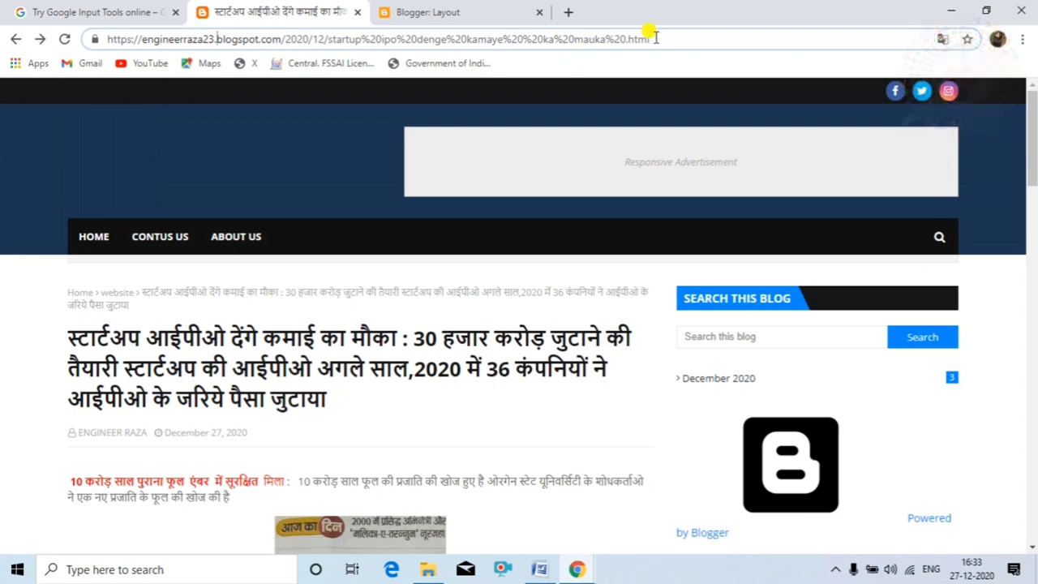
left_click_drag(651, 37, 33, 60)
right_click(179, 37)
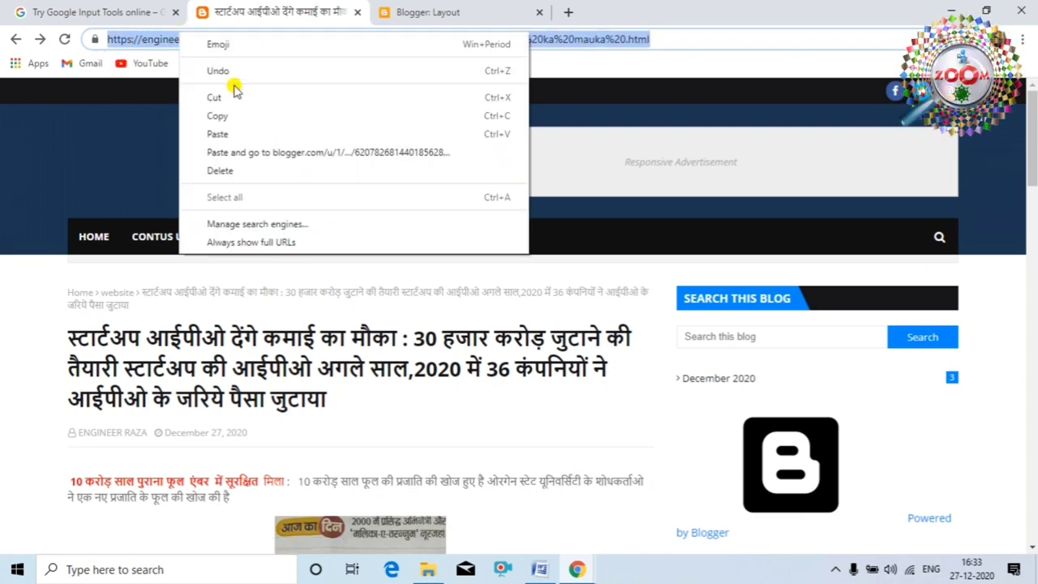
left_click(232, 115)
Step: Paste the copied post address as the new site URL and add the Start up link to the main menu's list
left_click(415, 12)
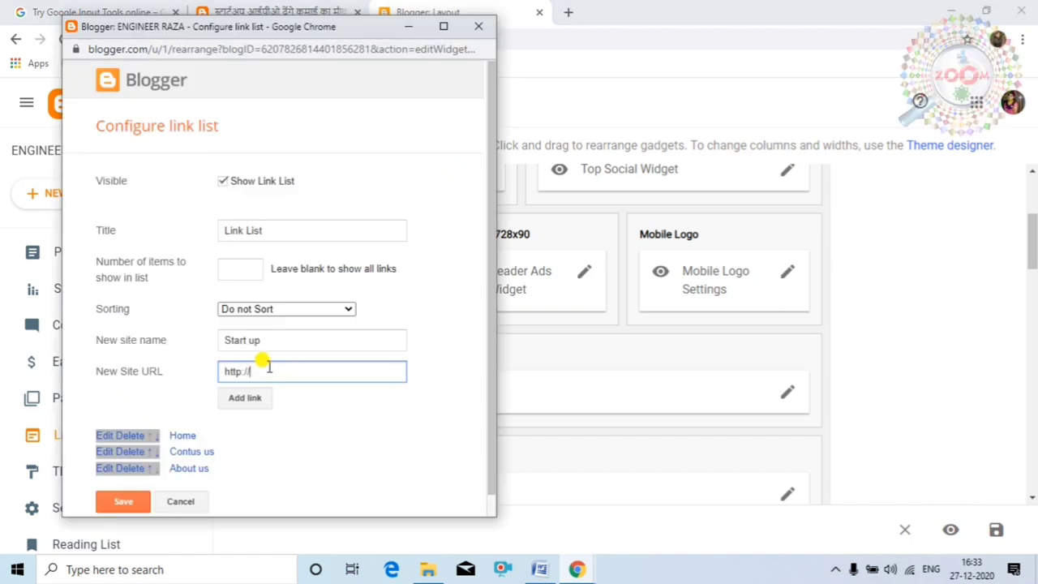
right_click(268, 367)
left_click(308, 245)
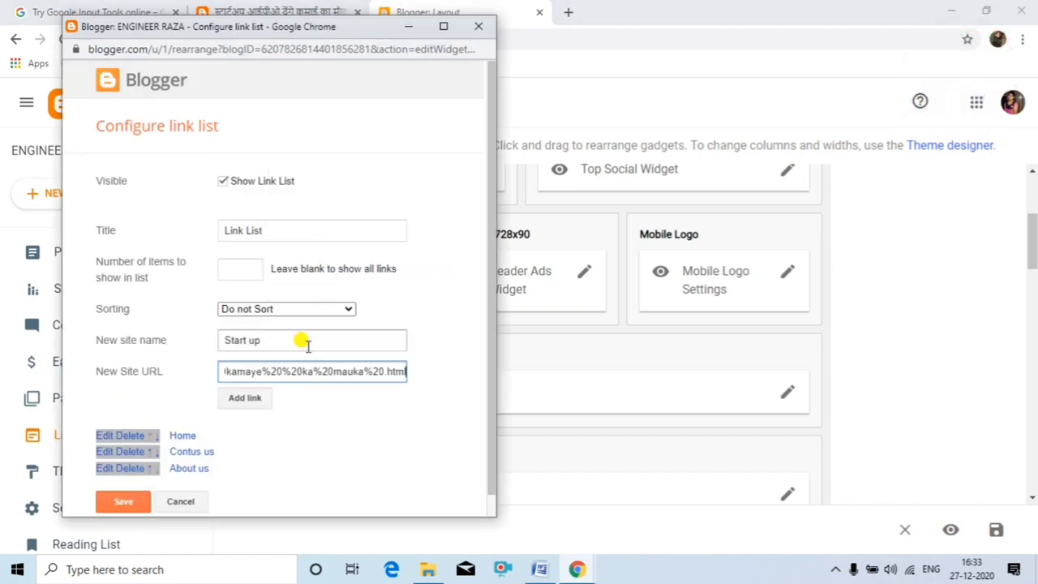
left_click(246, 397)
scroll(218, 438, "down", 1)
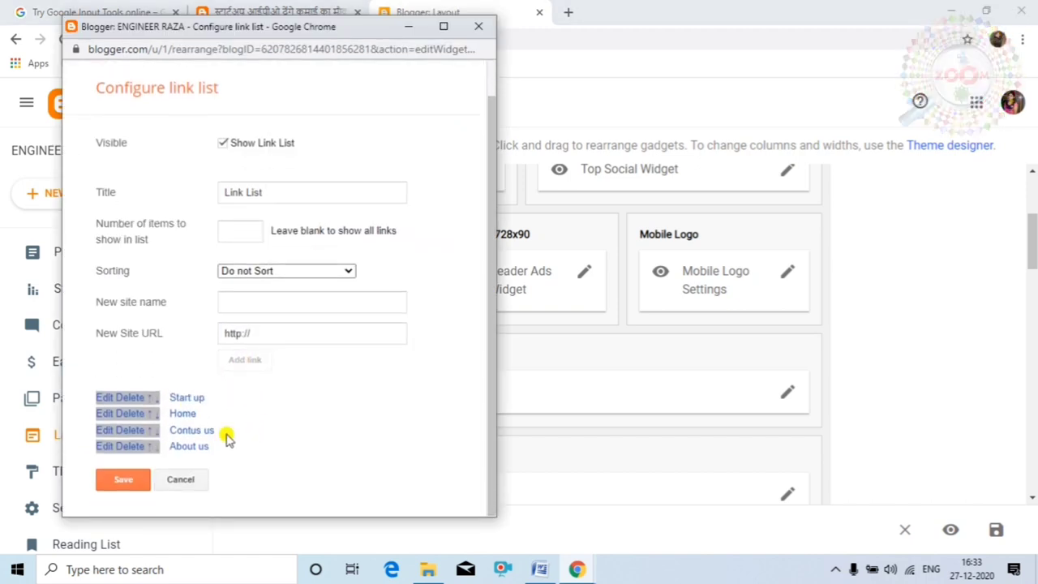
Step: Save the Link List changes and reload the published startup IPO post to check the main menu
left_click(128, 480)
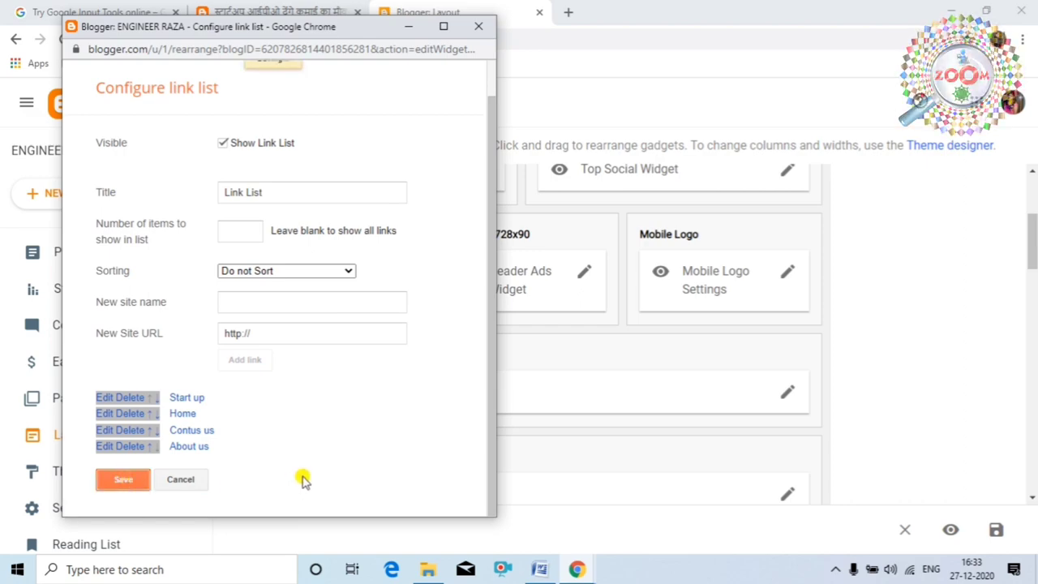
left_click(311, 13)
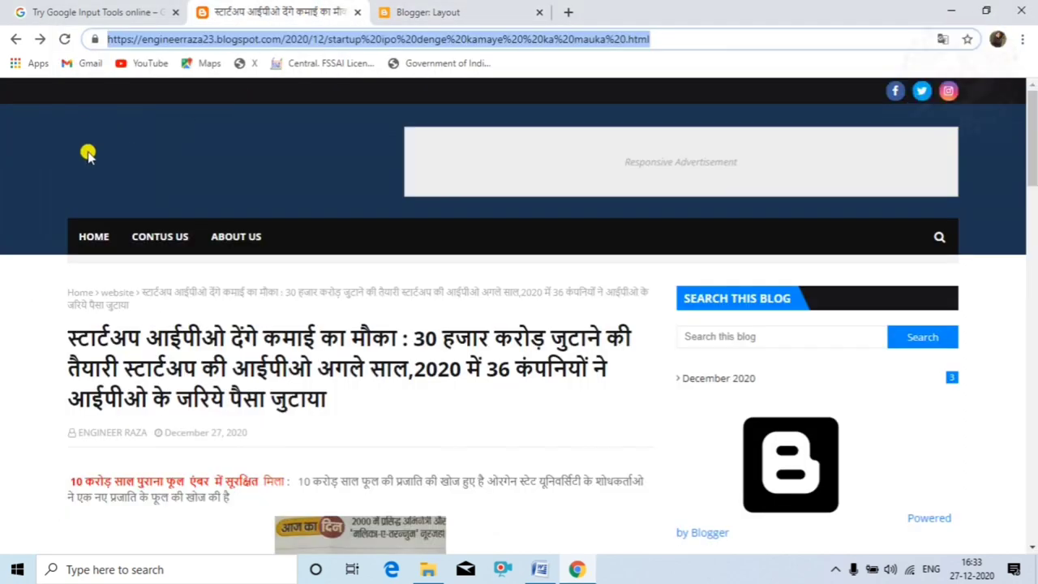
left_click(63, 39)
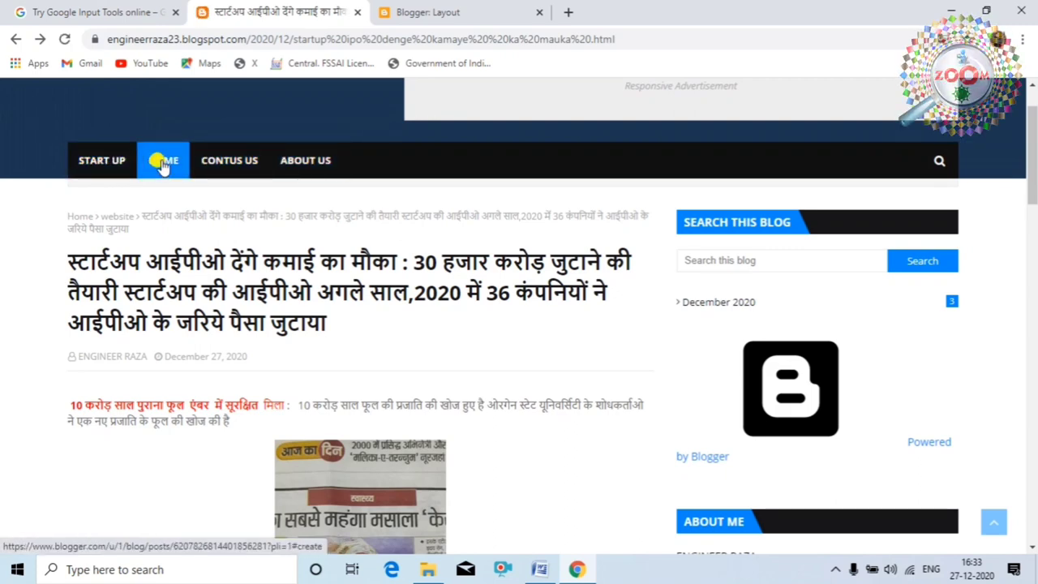
Step: Reopen the main menu's Link List from the blog layout, reorder the links so Start up comes last, and save
left_click(415, 14)
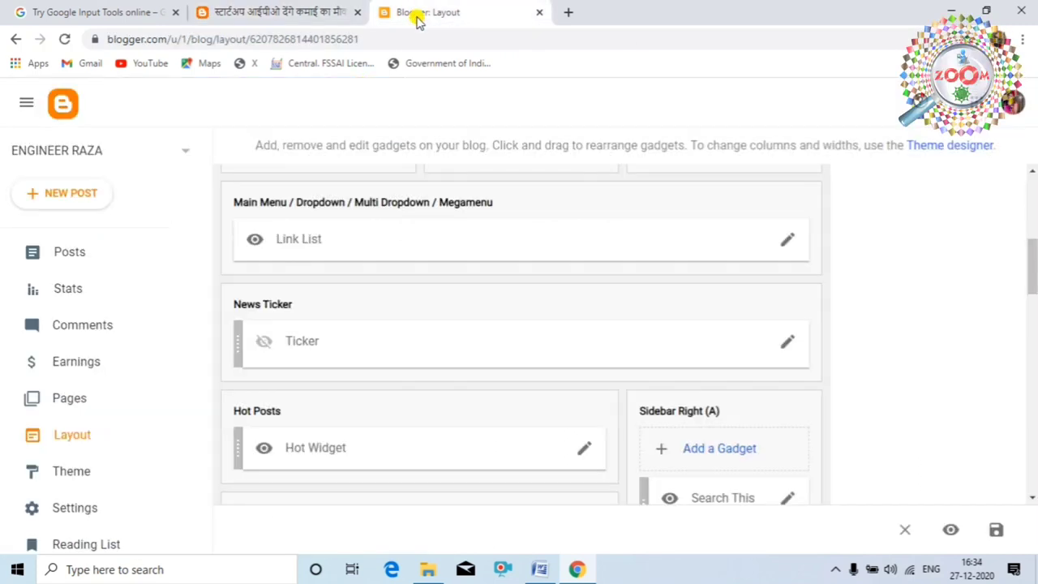
scroll(710, 397, "down", 1)
scroll(710, 397, "down", 5)
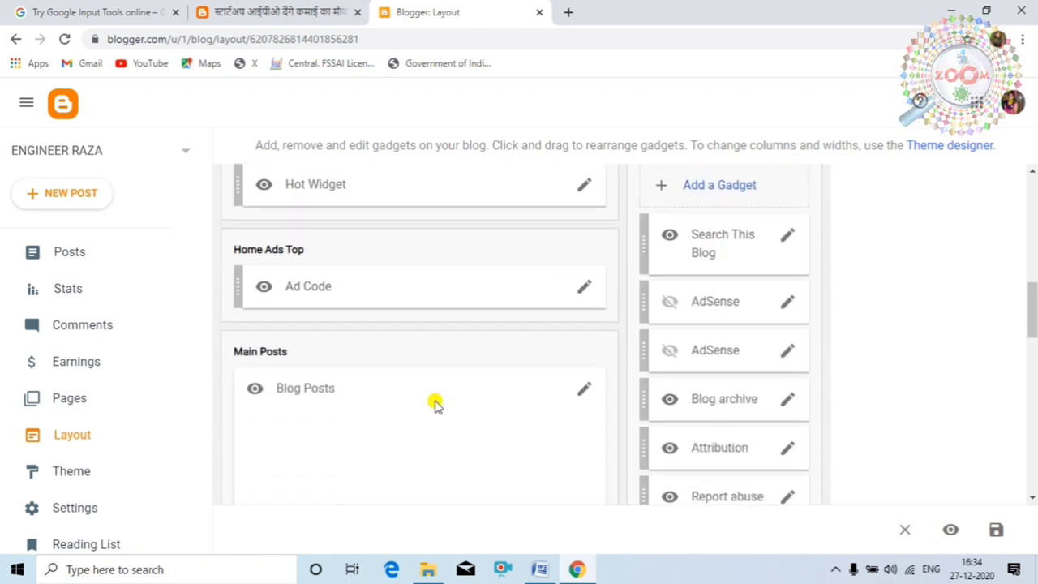
scroll(410, 406, "up", 6)
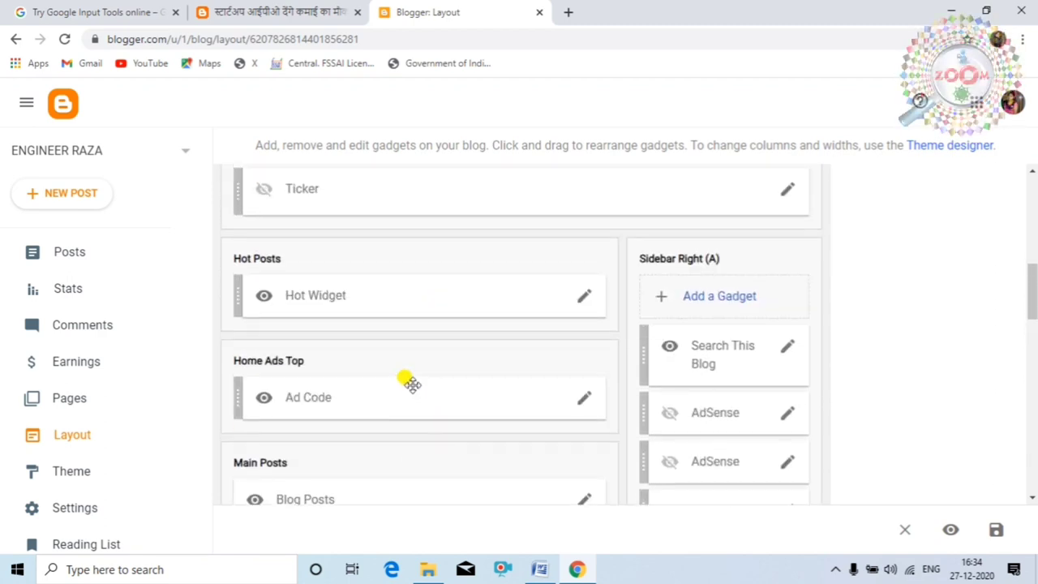
left_click(788, 318)
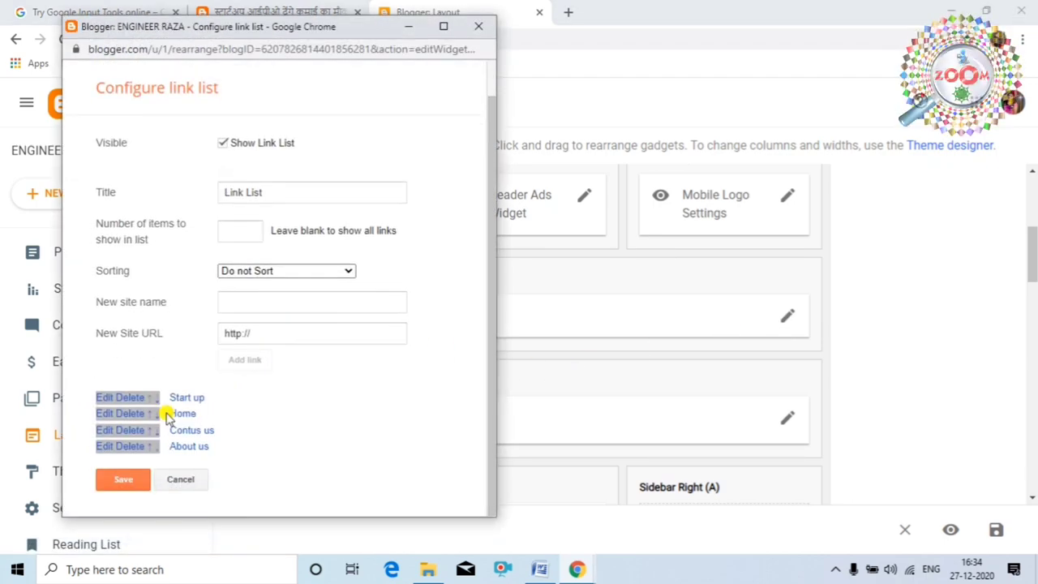
left_click(151, 415)
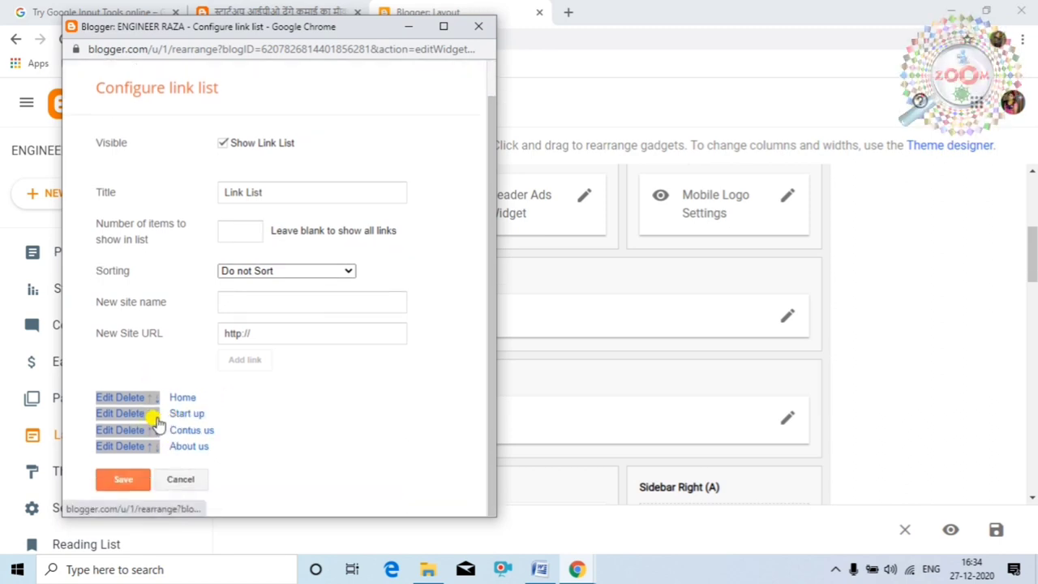
left_click(154, 415)
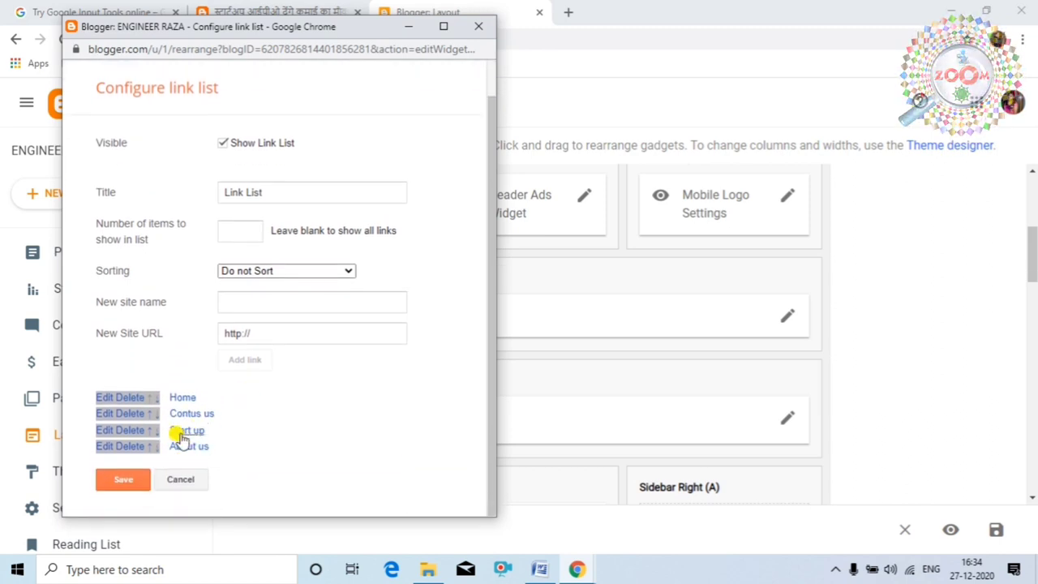
left_click(154, 431)
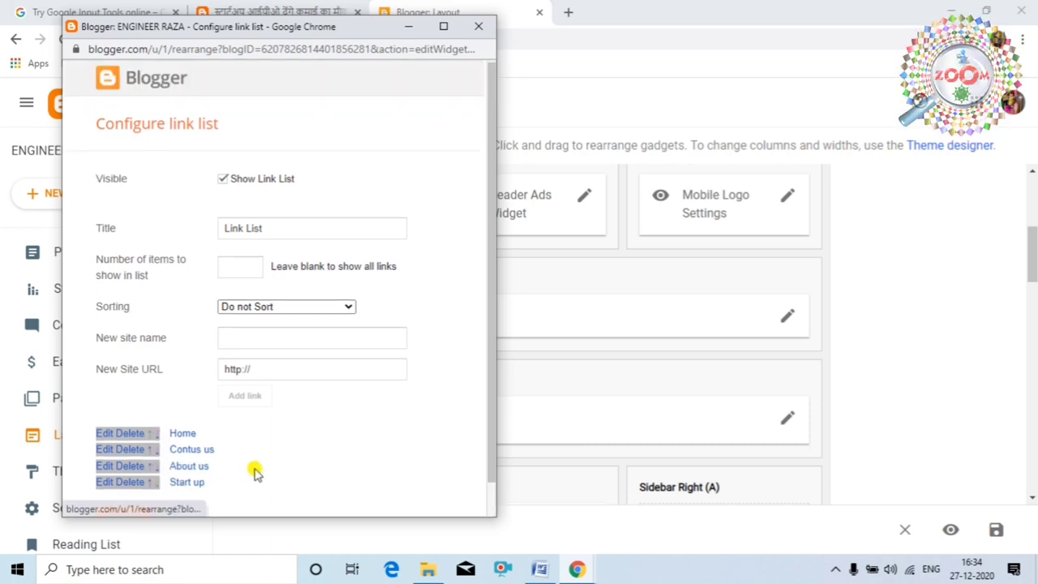
left_click(126, 480)
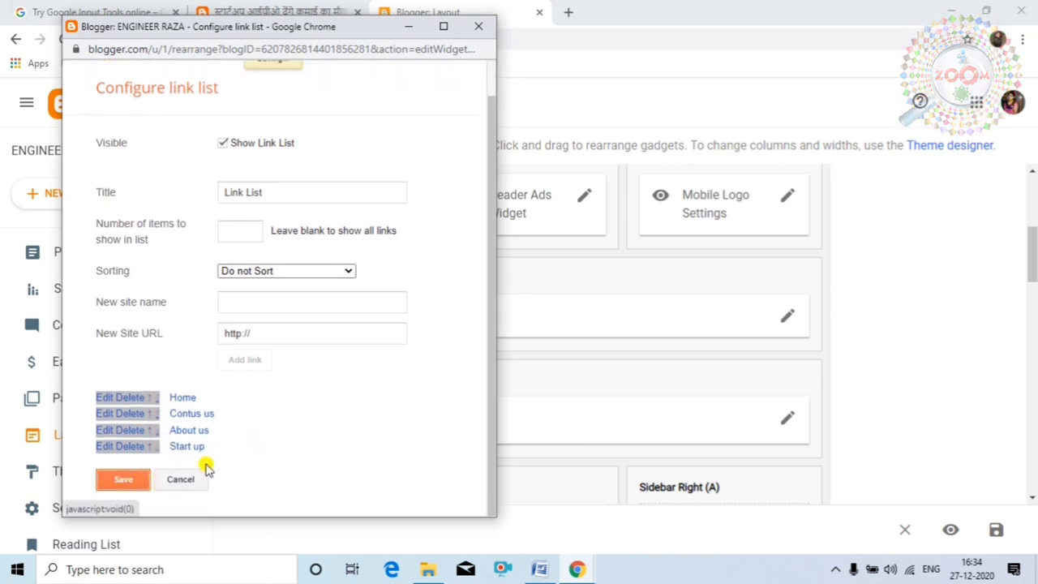
left_click(122, 477)
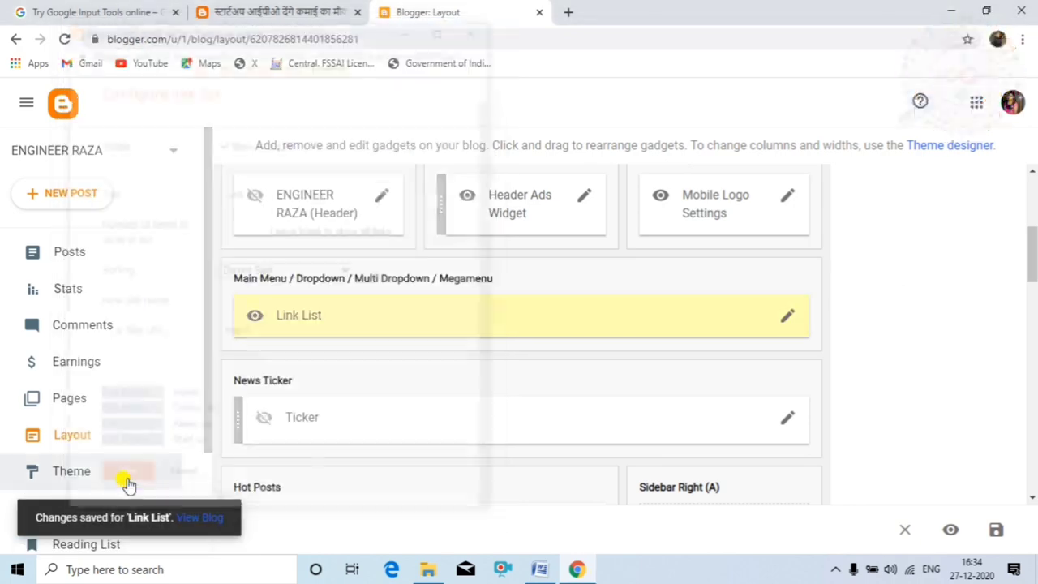
Step: Reload the published blog post and follow the Start up link in its main menu
left_click(289, 10)
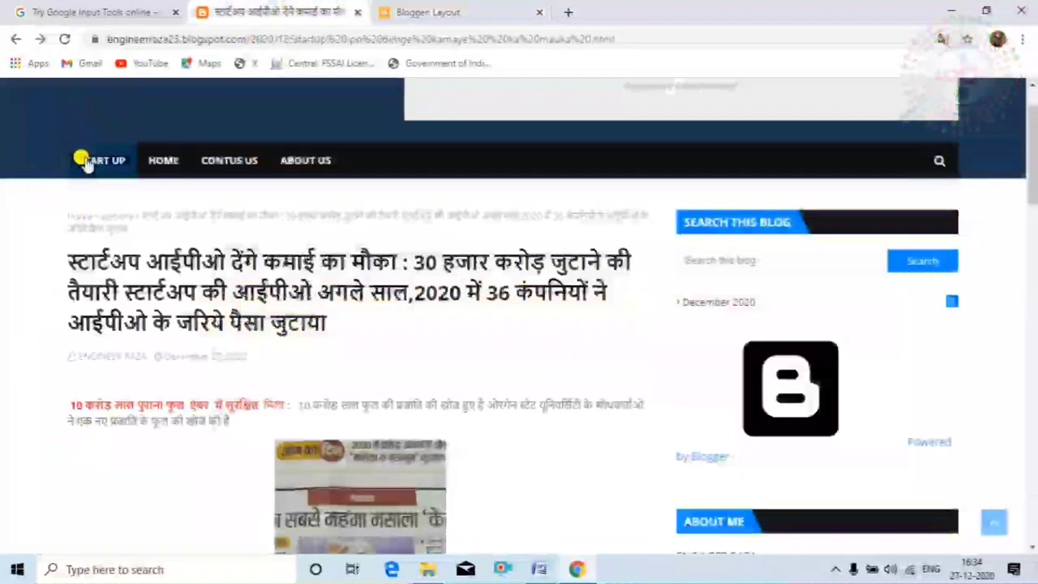
left_click(68, 40)
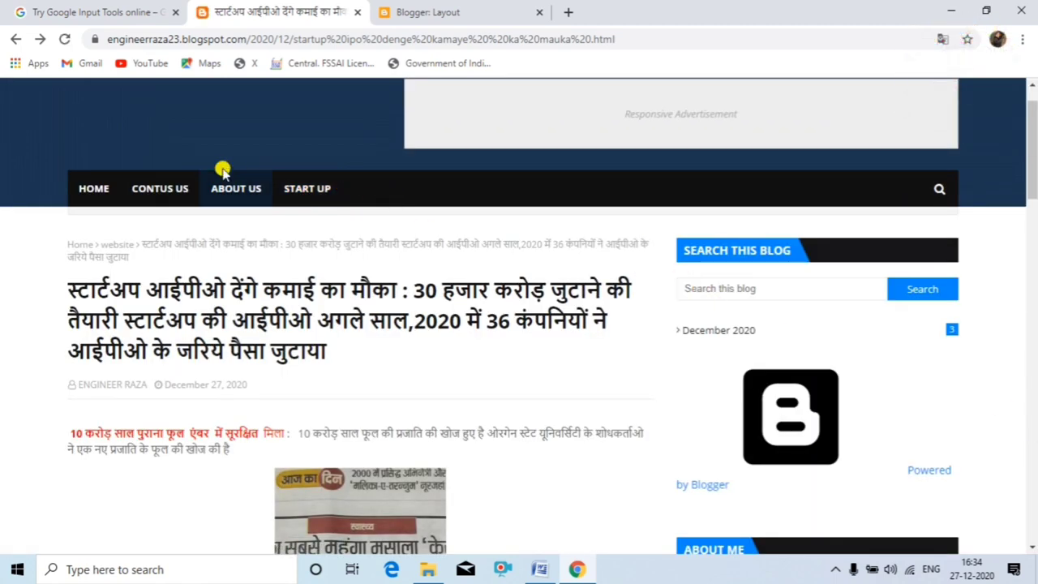
left_click(301, 188)
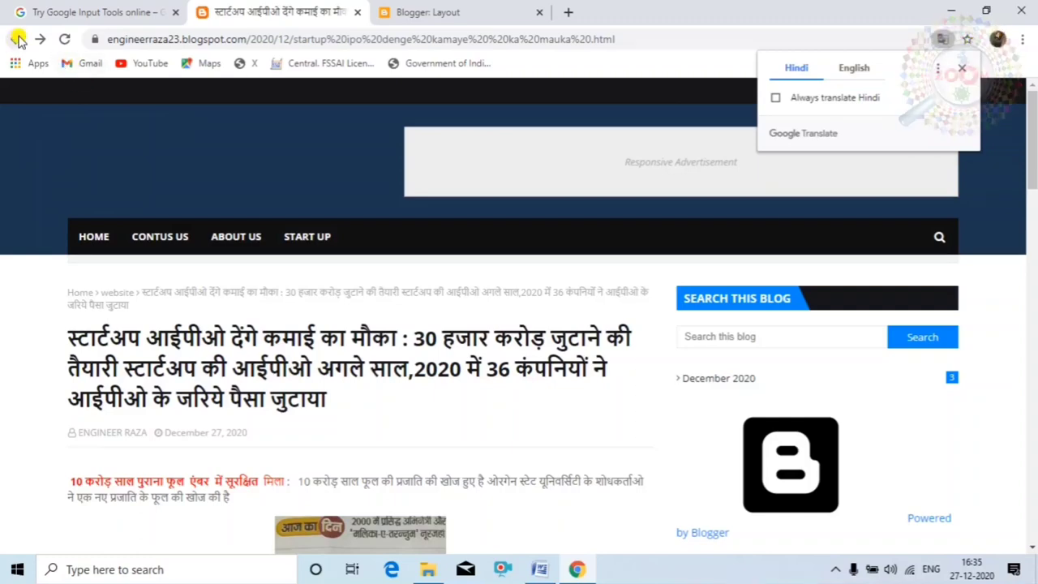
Step: Go back to the blog home page and examine its recent posts, sidebar gadgets and header
left_click(16, 39)
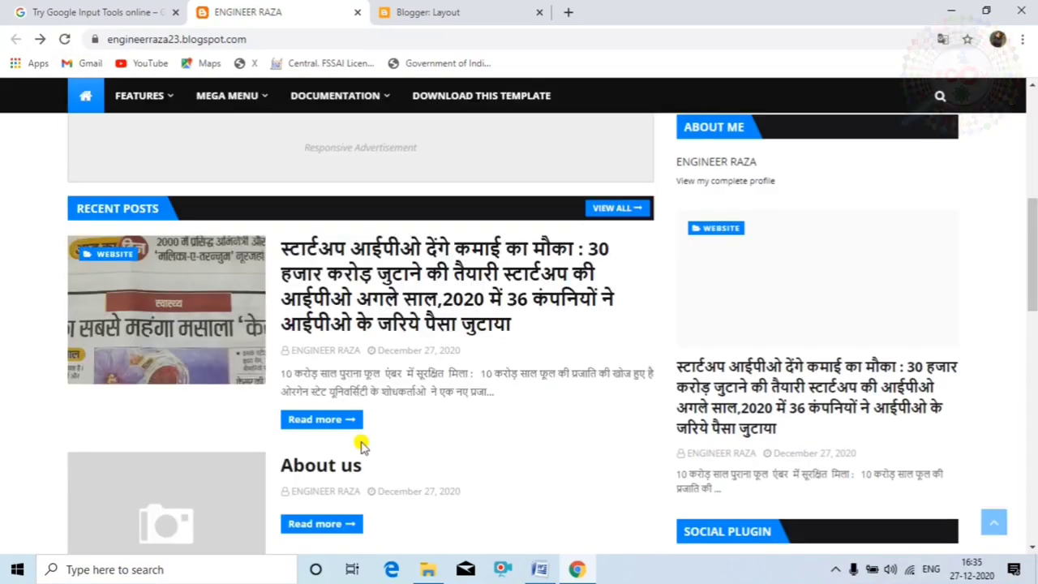
scroll(559, 422, "down", 4)
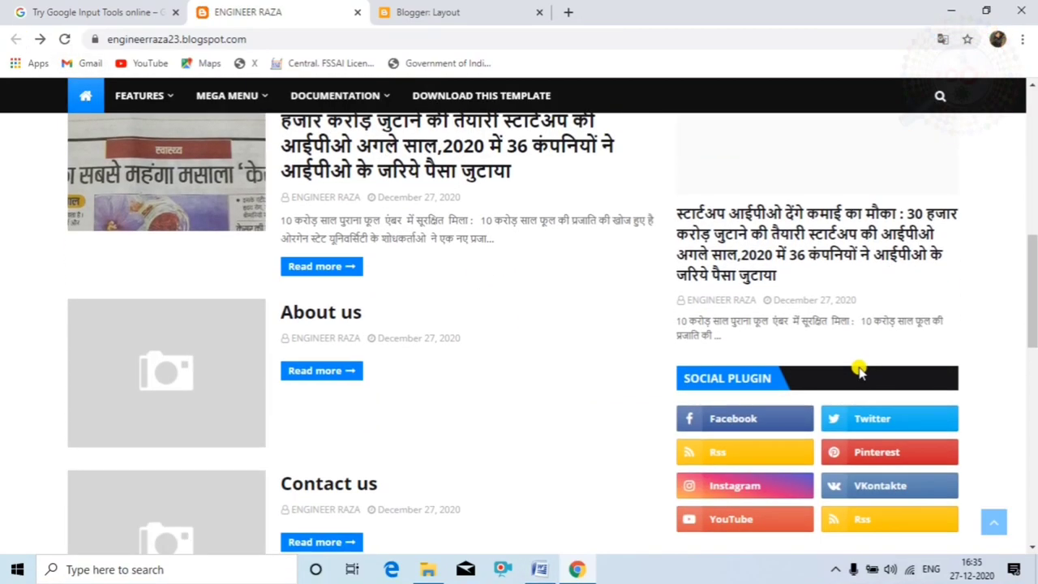
scroll(851, 385, "down", 5)
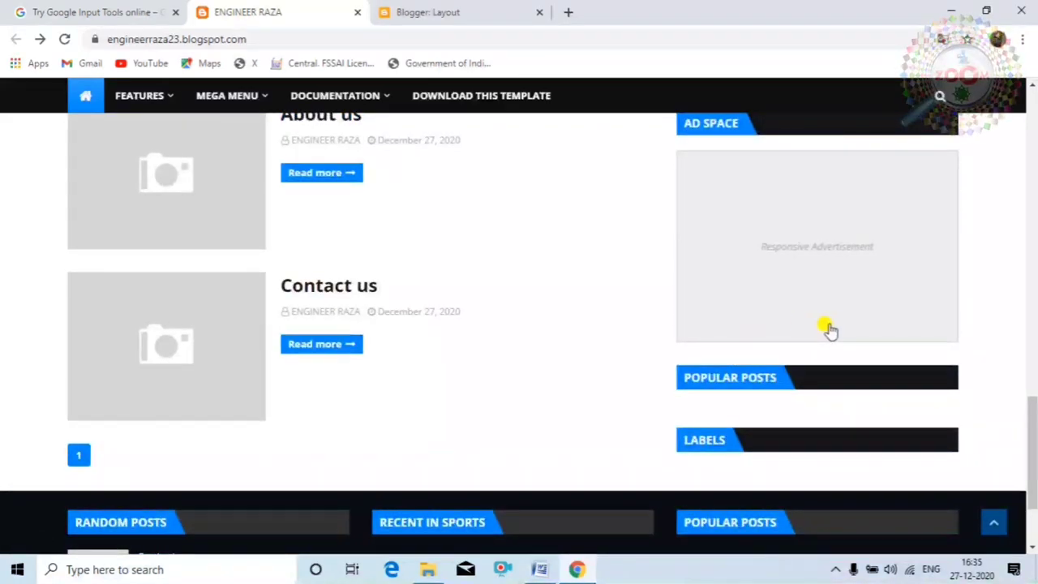
scroll(826, 329, "up", 4)
scroll(807, 322, "up", 3)
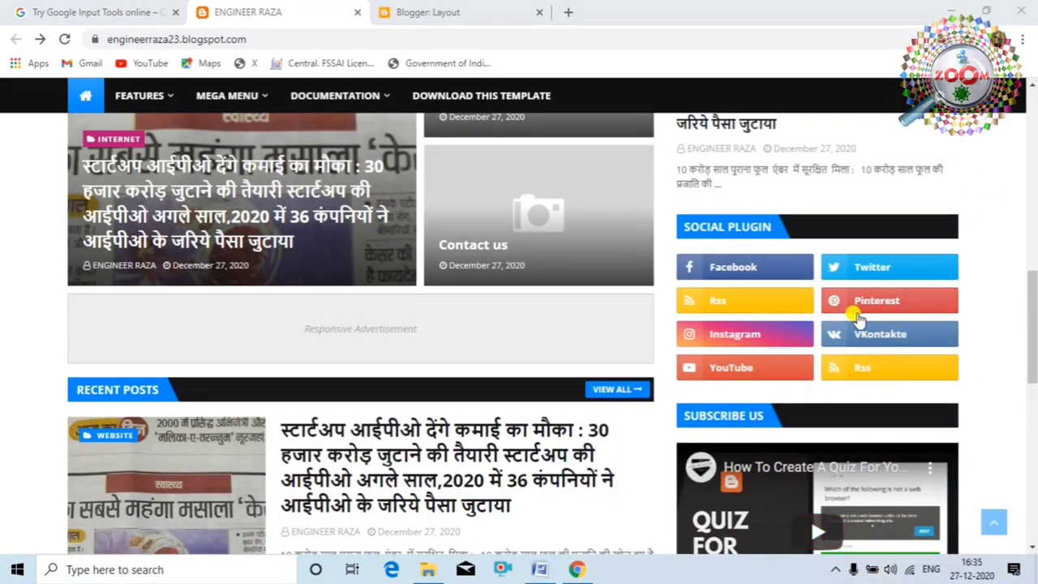
scroll(851, 308, "up", 1)
scroll(861, 303, "up", 2)
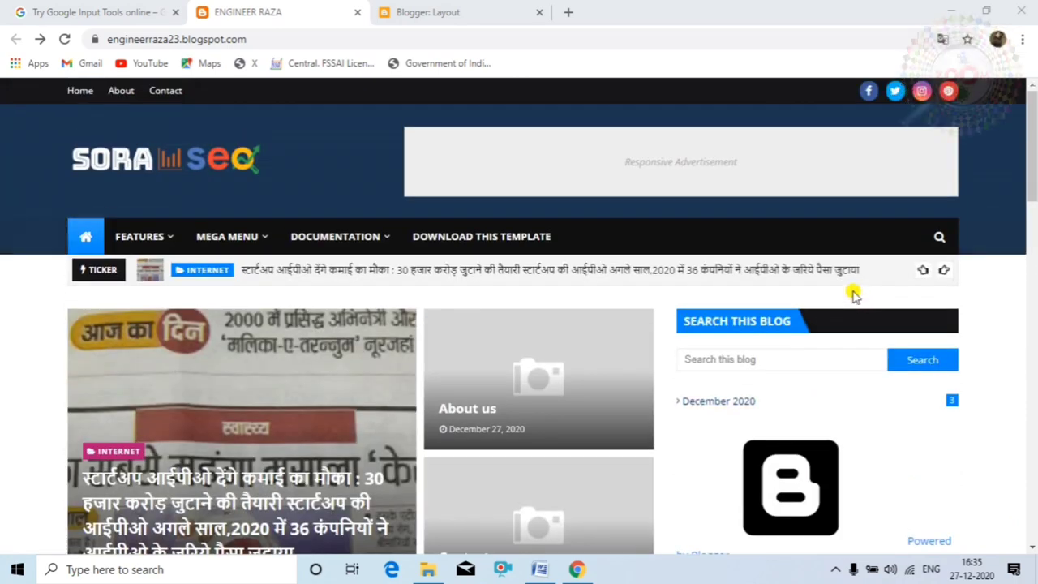
scroll(851, 294, "down", 5)
scroll(839, 307, "down", 3)
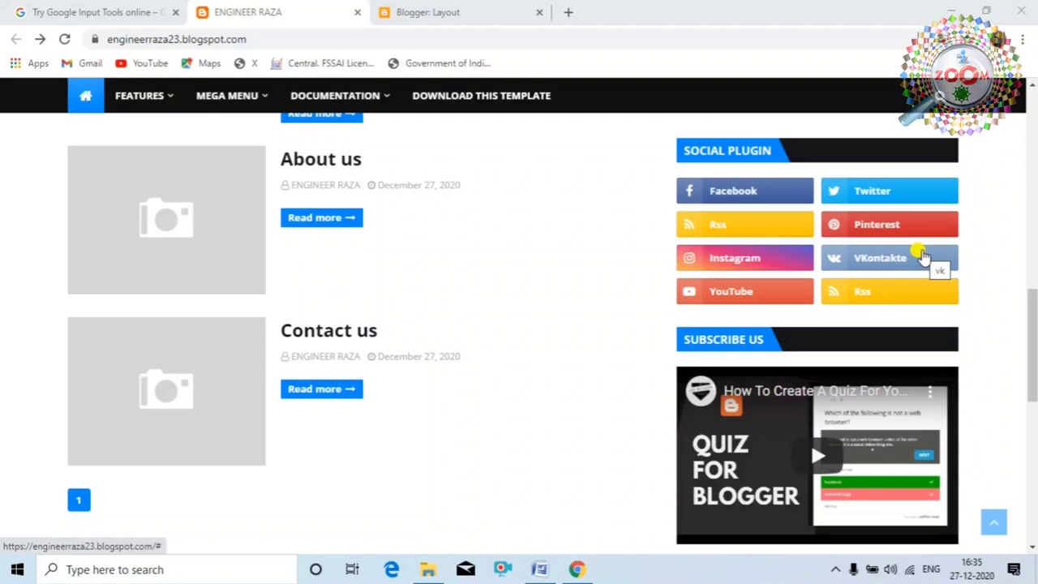
Step: Open the Blog Posts gadget's settings in the Main Posts section of the blog layout
left_click(479, 10)
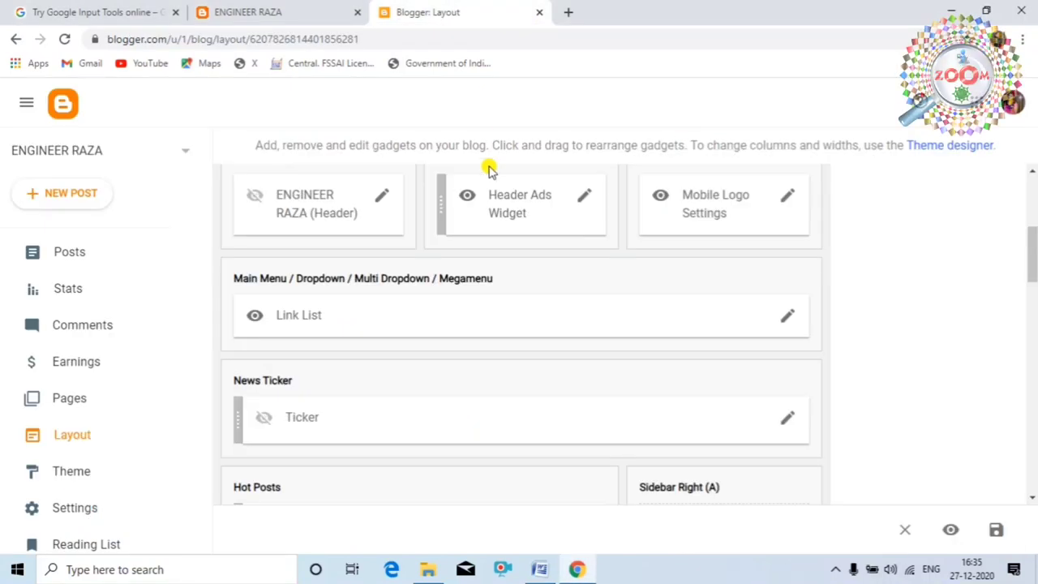
scroll(440, 313, "down", 3)
scroll(341, 412, "down", 2)
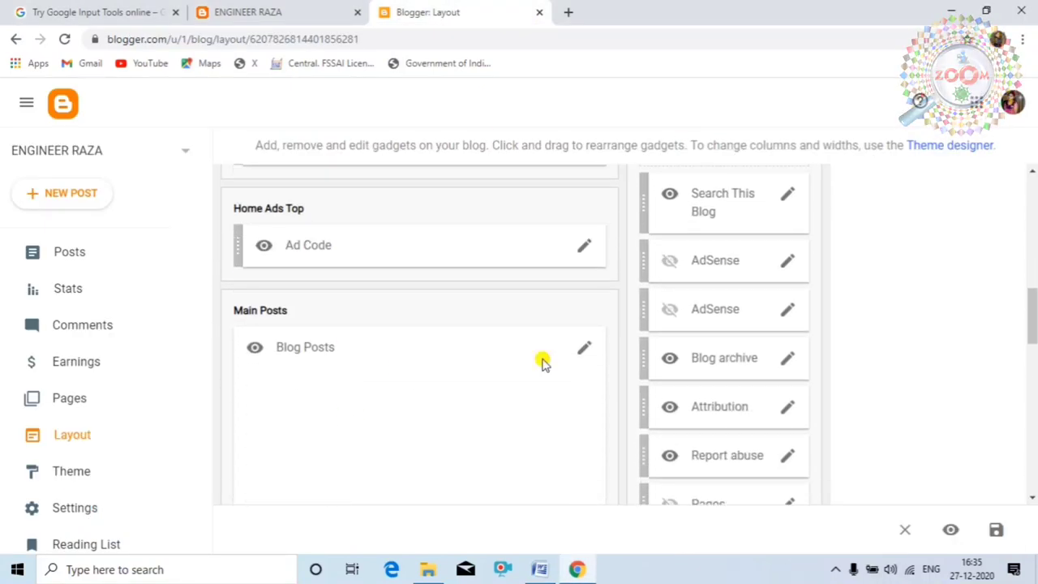
left_click(581, 352)
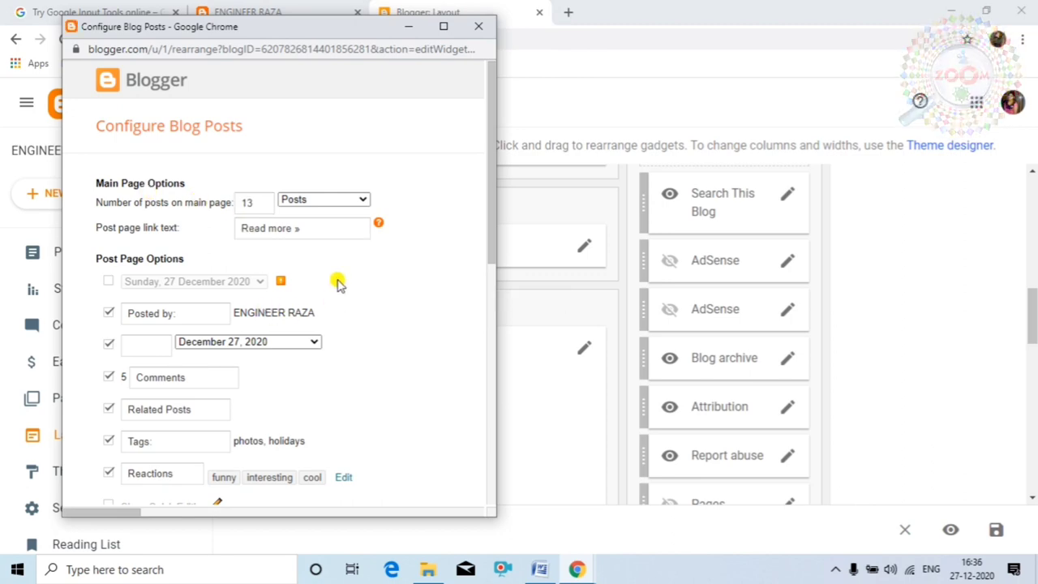
Step: Look over the recent posts on the blog home page and return to the Blog Posts configuration
left_click(251, 12)
scroll(423, 293, "up", 4)
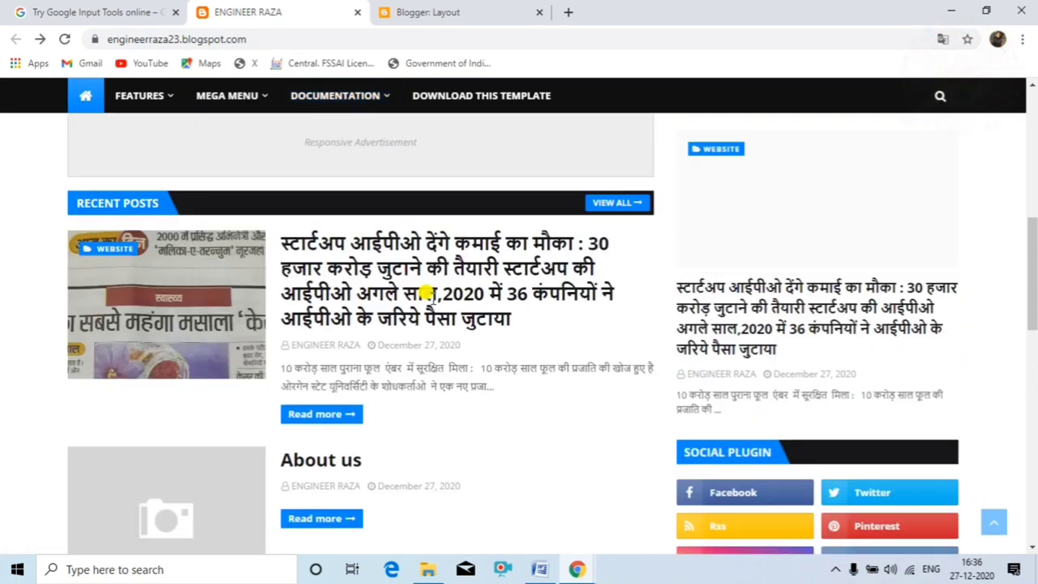
scroll(424, 294, "up", 6)
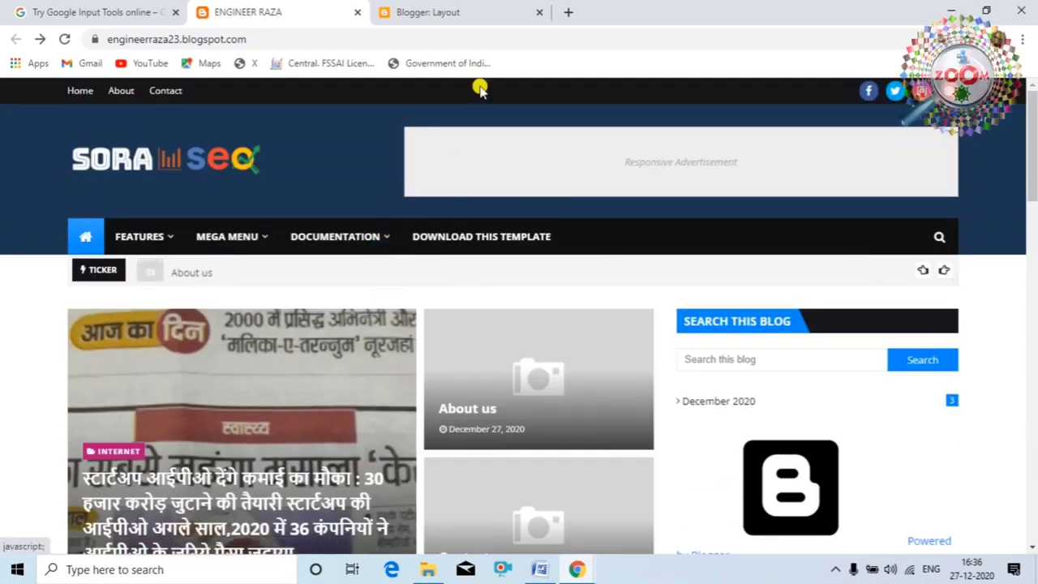
left_click(475, 10)
scroll(389, 262, "down", 3)
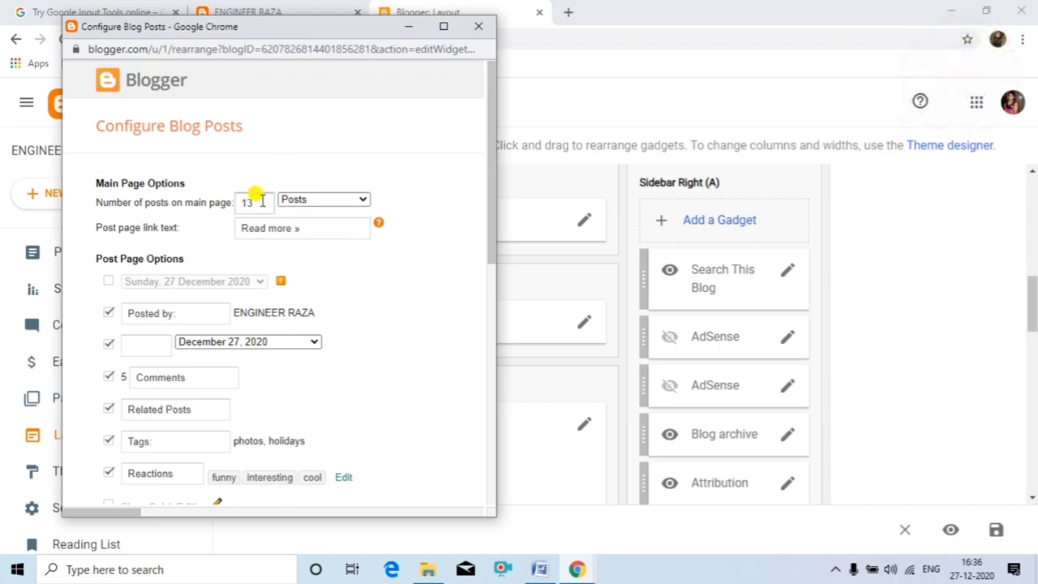
Step: Review the number of posts on the main page and the post page options in the Blog Posts configuration
double_click(252, 197)
left_click(405, 324)
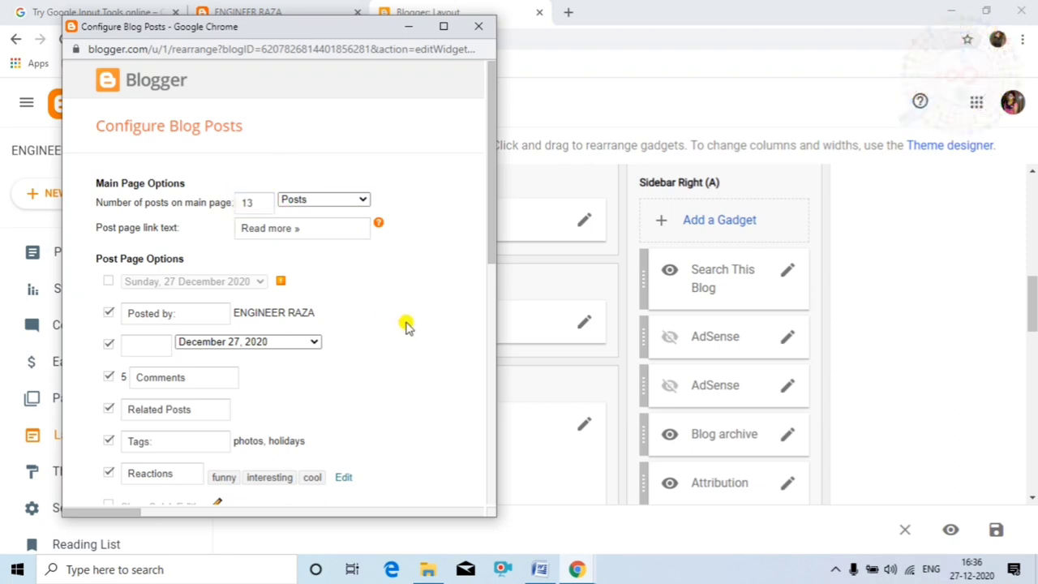
left_click(773, 573)
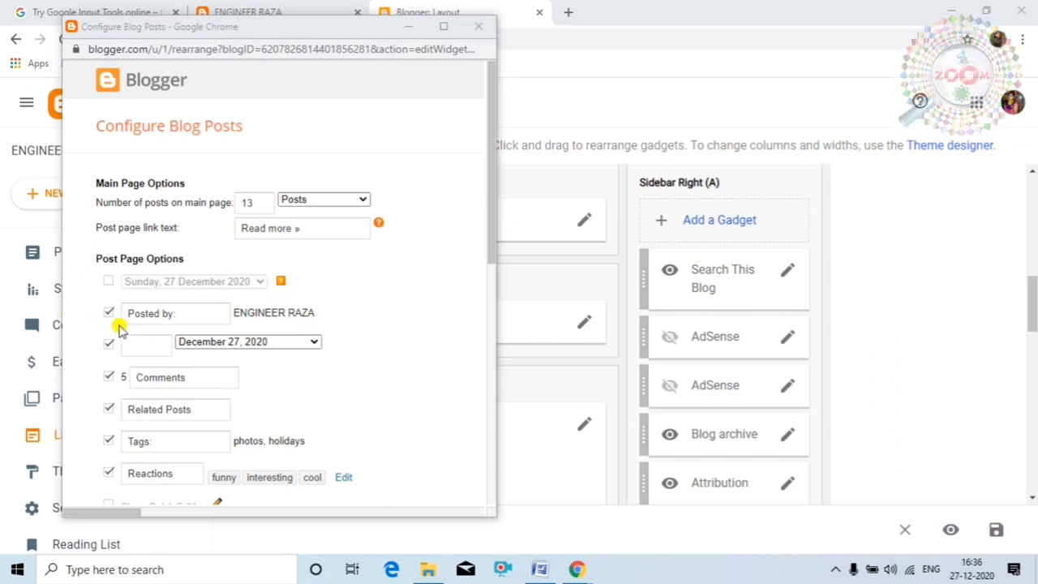
scroll(121, 328, "down", 1)
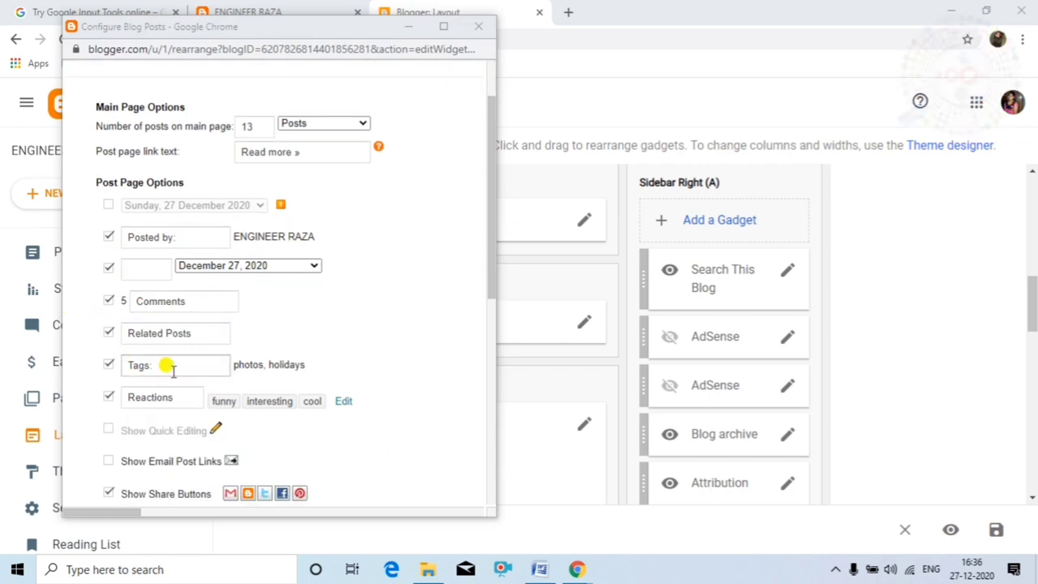
scroll(174, 369, "down", 2)
scroll(215, 335, "down", 1)
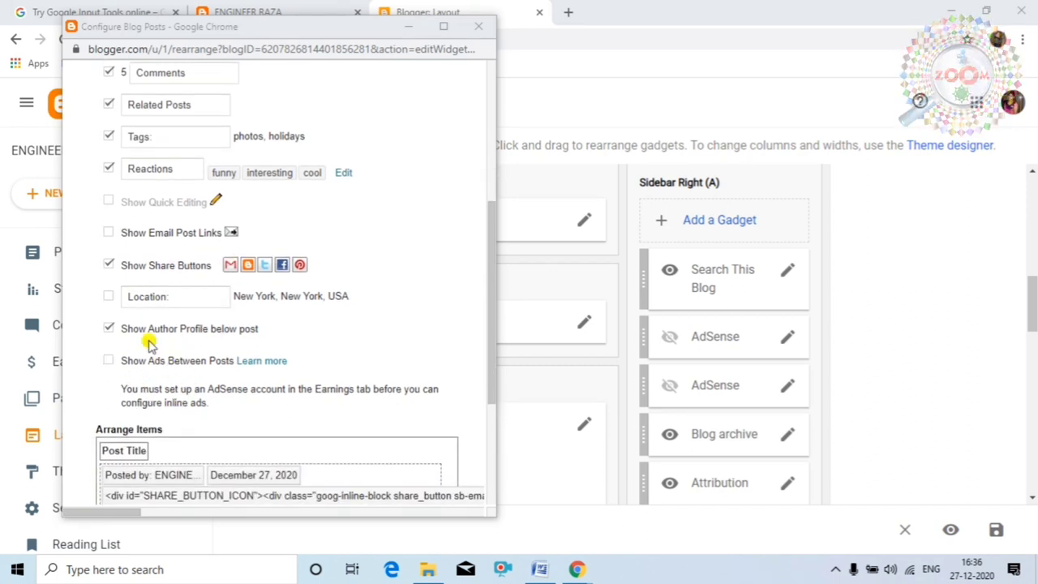
Step: Turn Show Share Buttons off and back on, and save the Blog Posts configuration
left_click(109, 267)
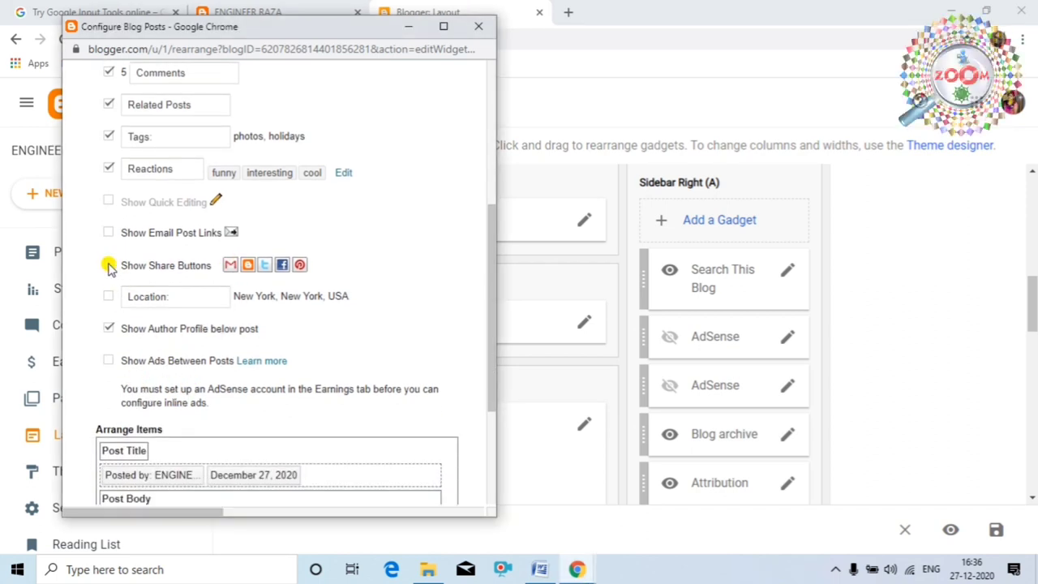
left_click(110, 267)
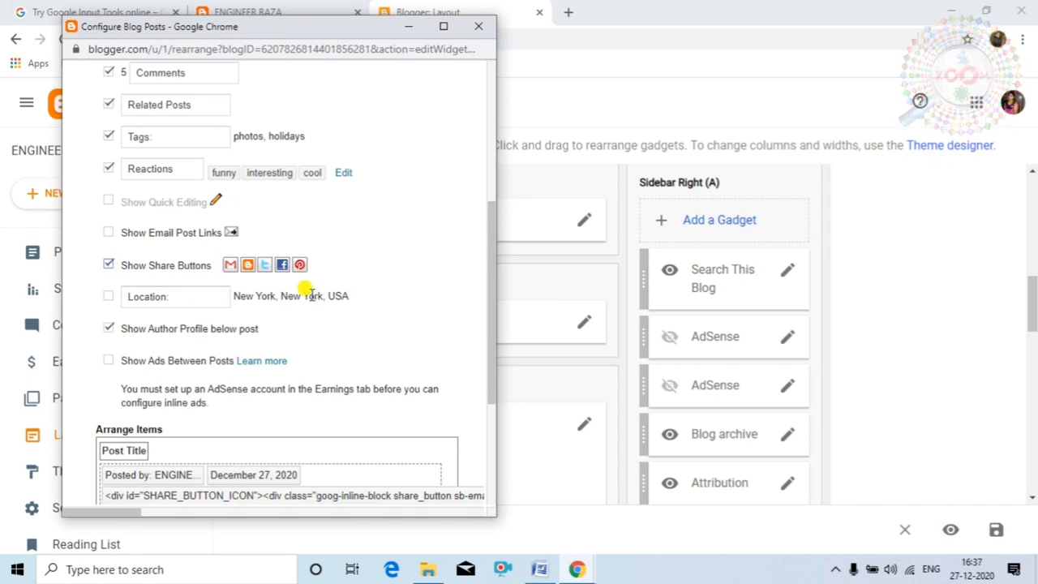
scroll(363, 221, "down", 3)
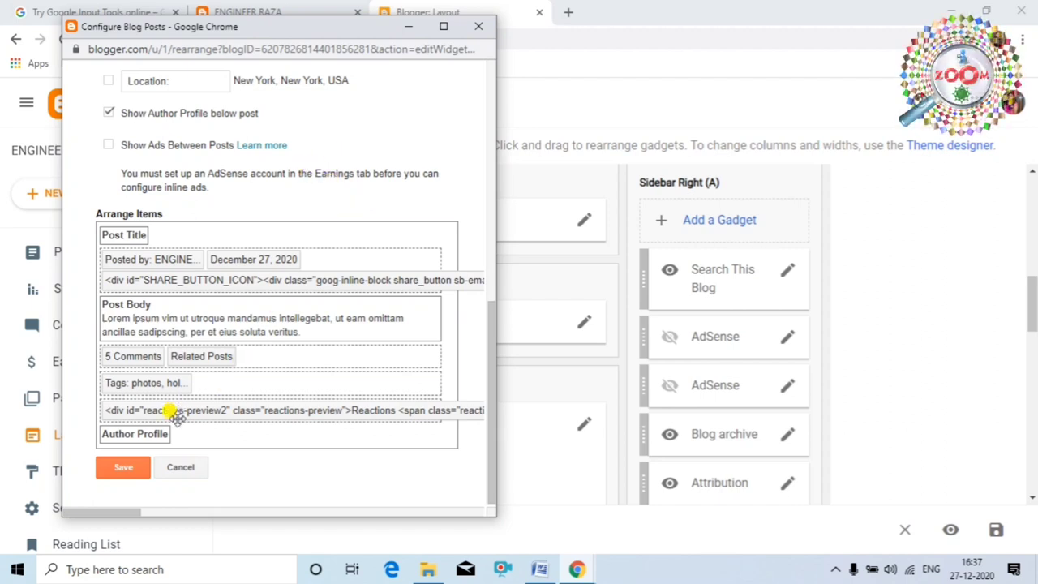
left_click(120, 470)
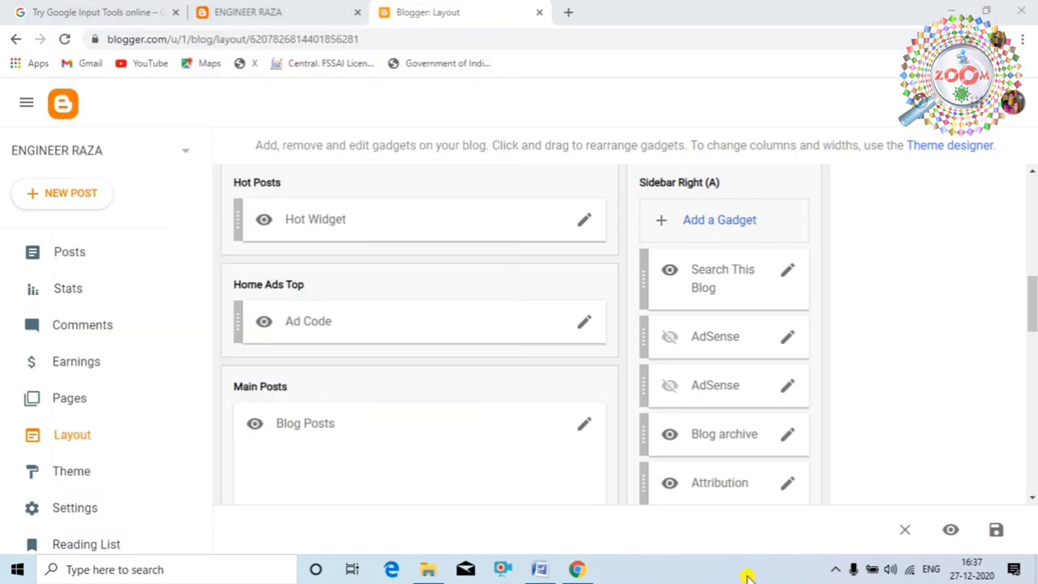
Step: Look over the posts and sidebar of the blog home page and compare them with the Sidebar Right gadgets in the layout
left_click(330, 14)
scroll(829, 332, "down", 10)
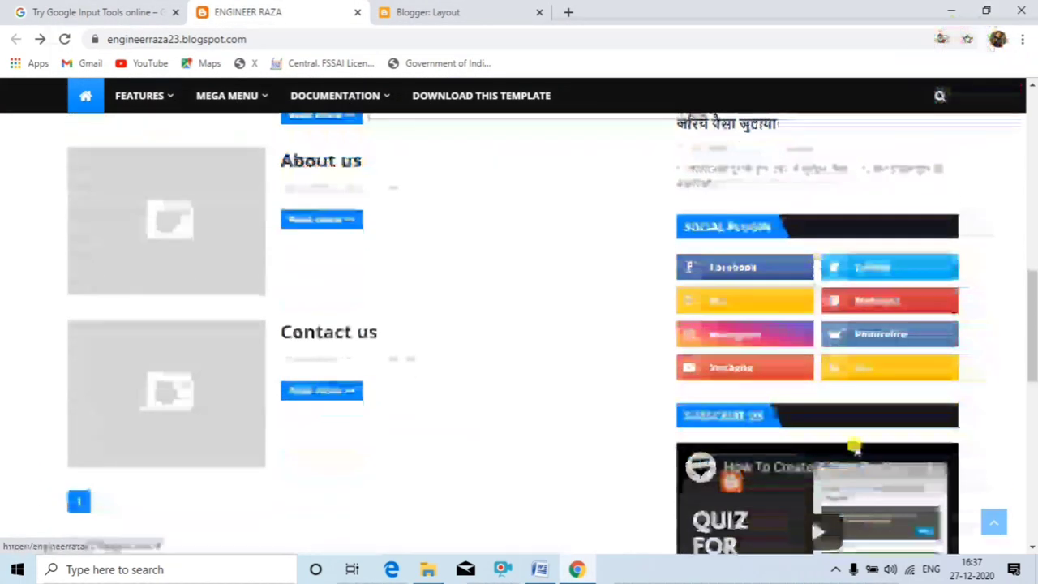
left_click(437, 12)
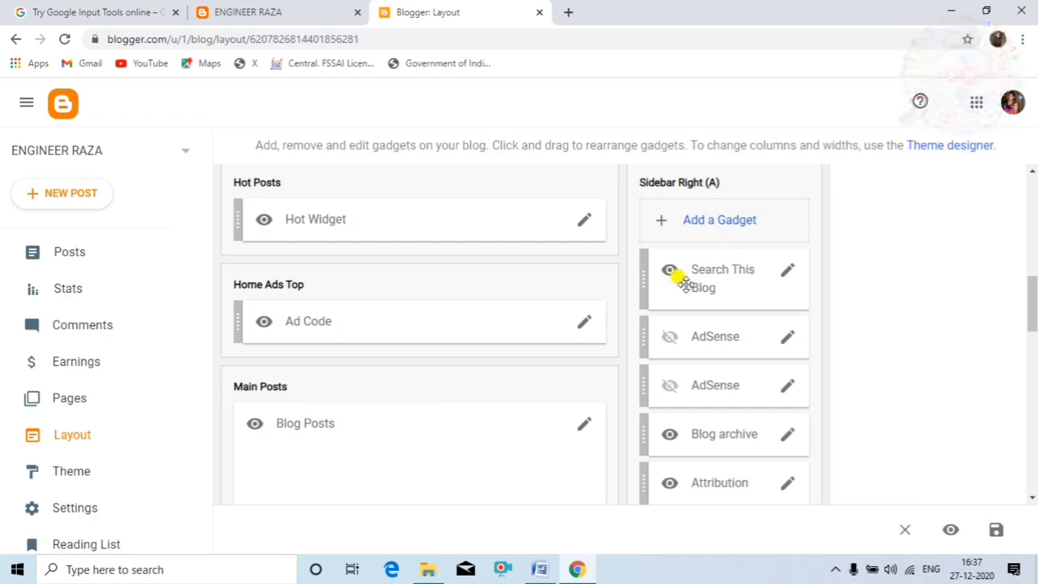
left_click(283, 11)
scroll(602, 170, "up", 3)
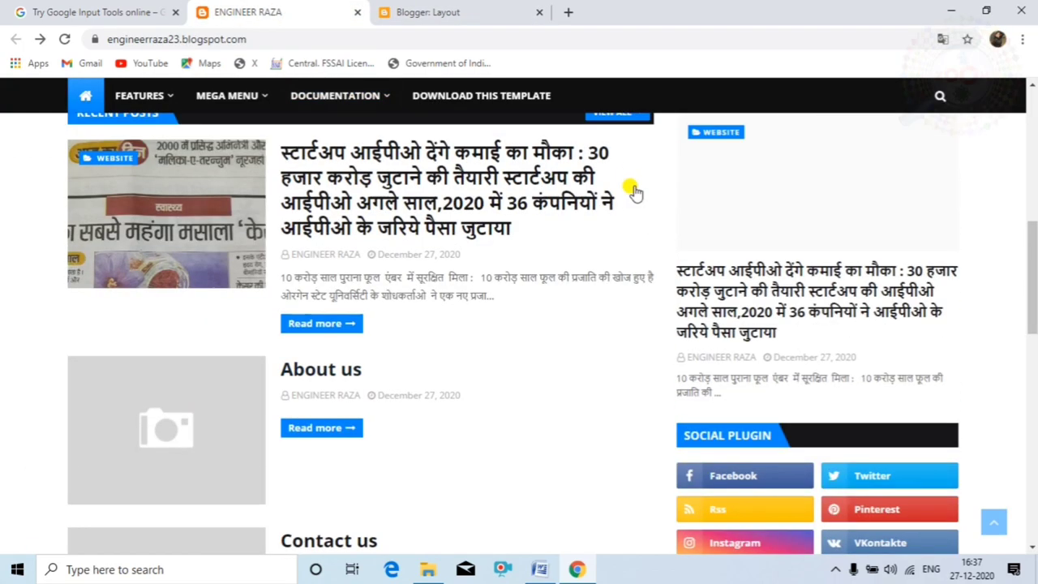
scroll(630, 192, "down", 3)
scroll(683, 261, "up", 4)
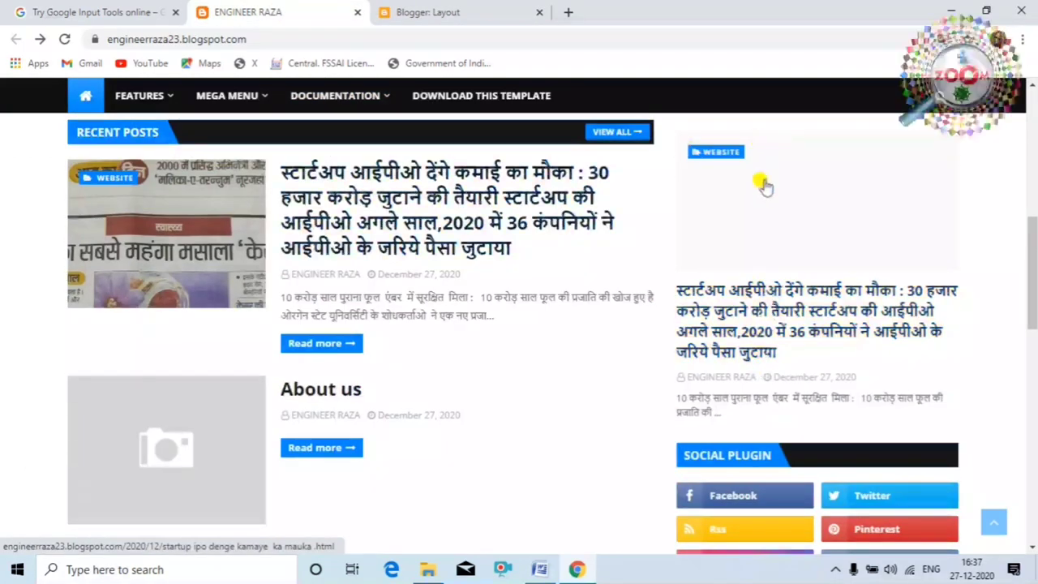
scroll(759, 190, "up", 4)
scroll(762, 207, "up", 4)
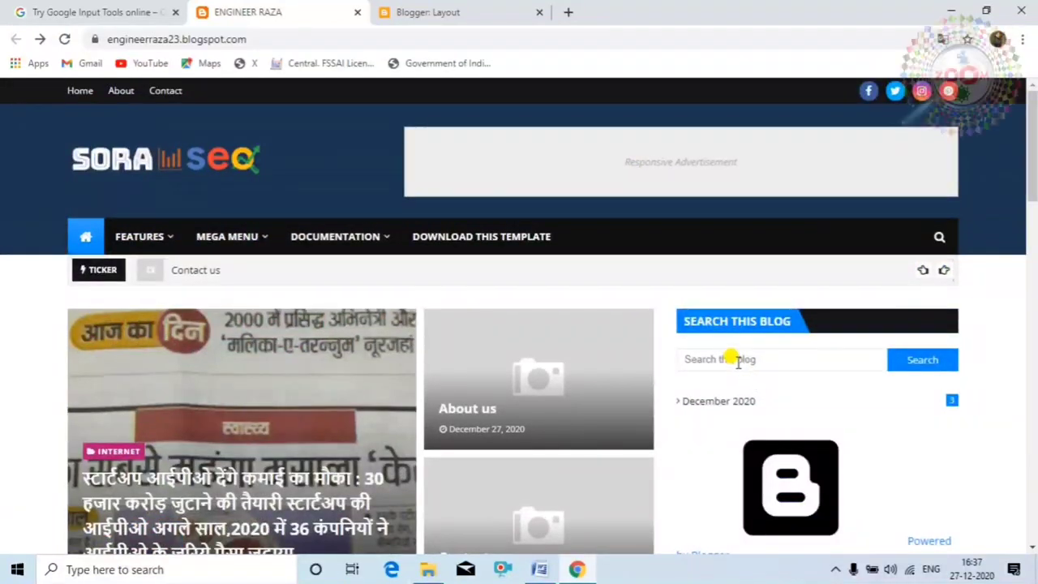
left_click(807, 574)
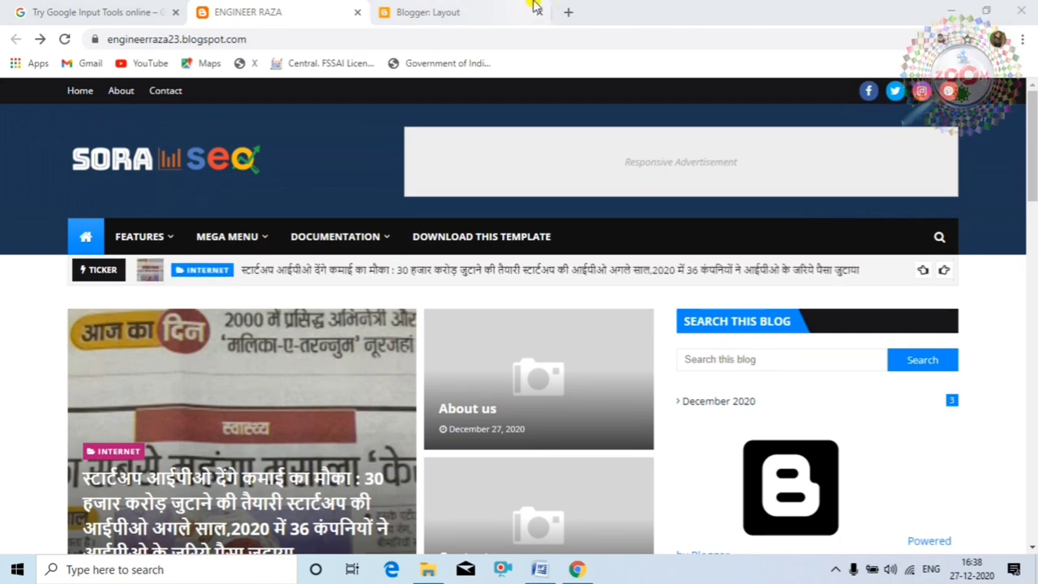
Step: Try to hide the Search This Blog gadget by turning off Show Blog search and saving
left_click(464, 9)
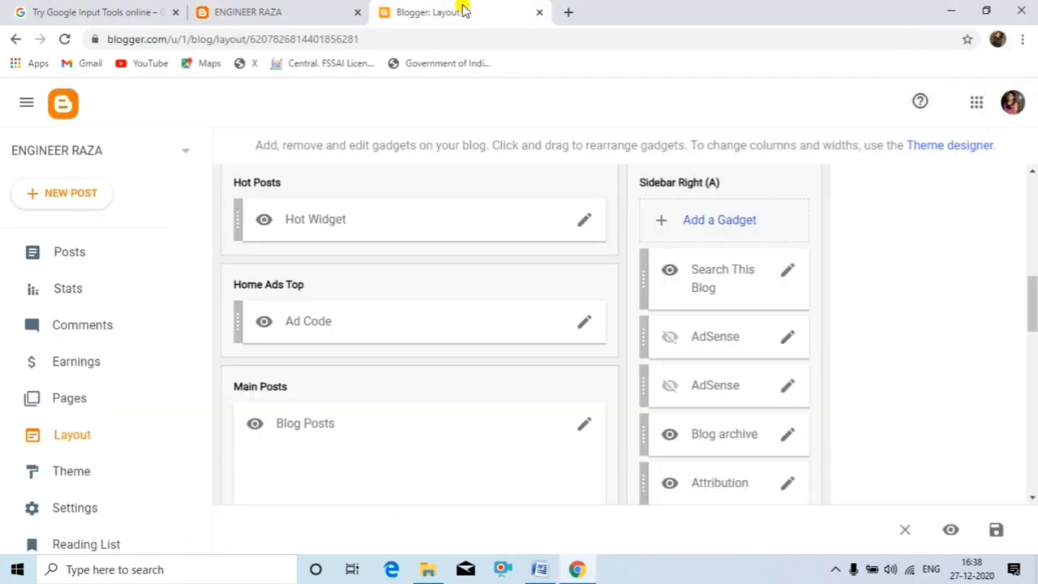
left_click(785, 271)
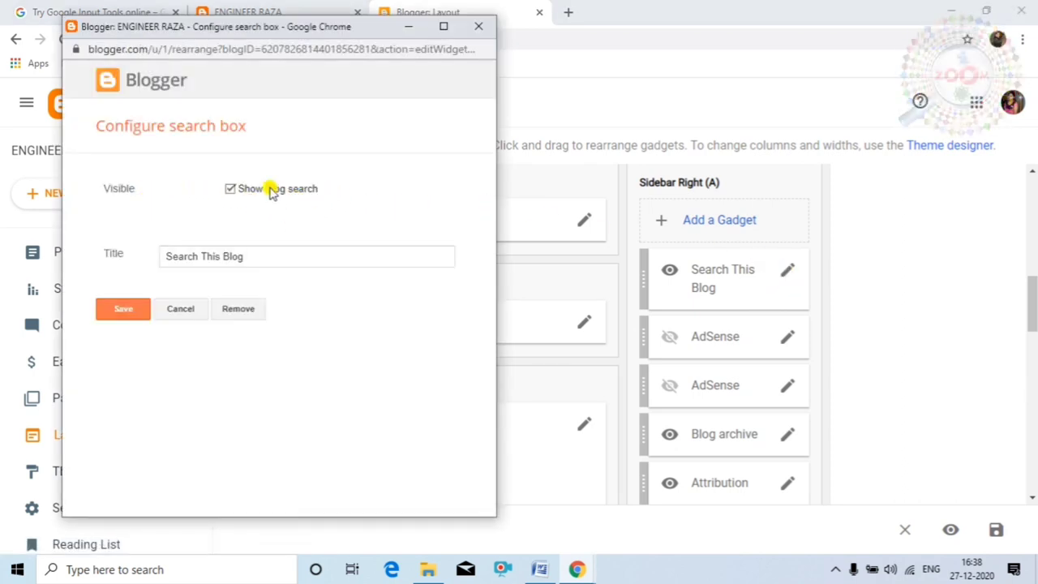
left_click(231, 192)
left_click(111, 315)
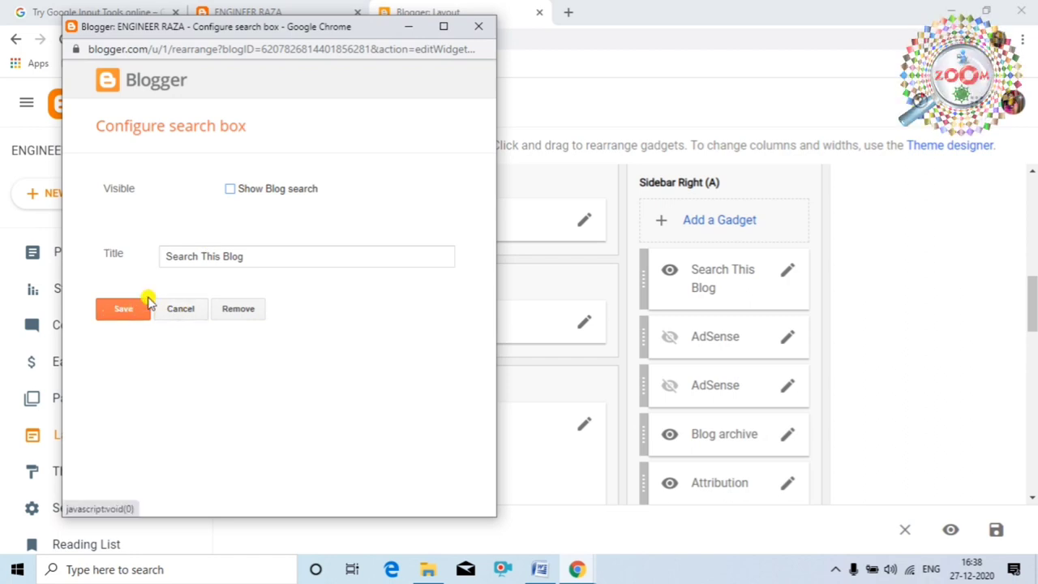
left_click(143, 310)
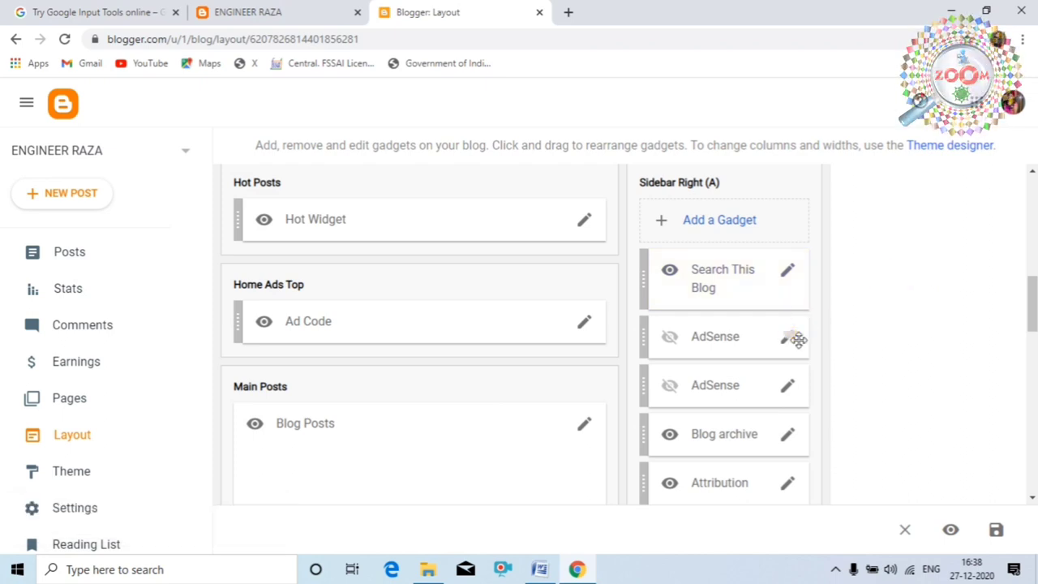
Step: Turn off Show Blog archive for the Blog archive gadget in Sidebar Right and save the configuration
scroll(790, 341, "down", 2)
scroll(723, 296, "down", 1)
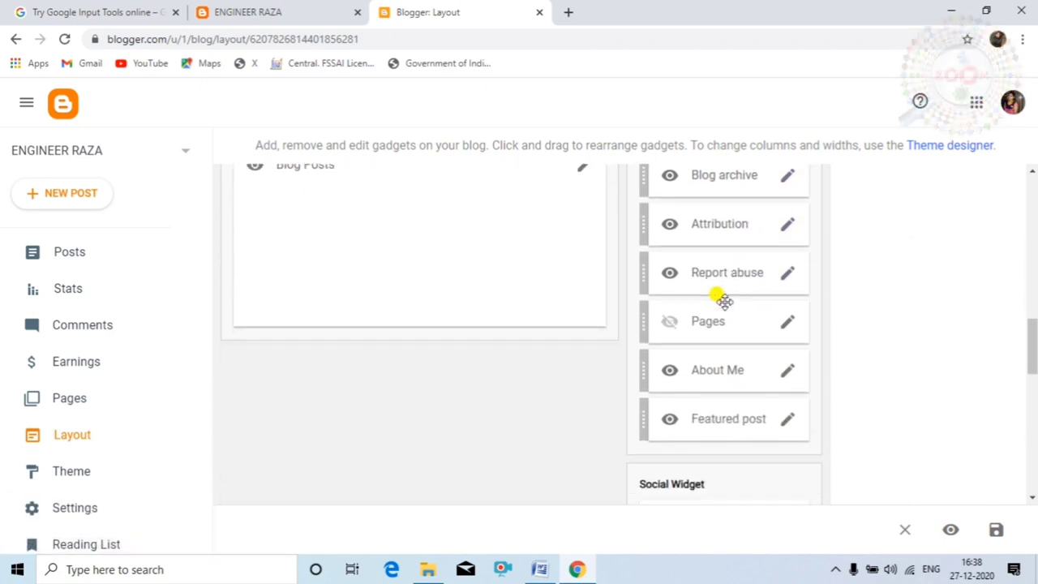
scroll(720, 327, "up", 4)
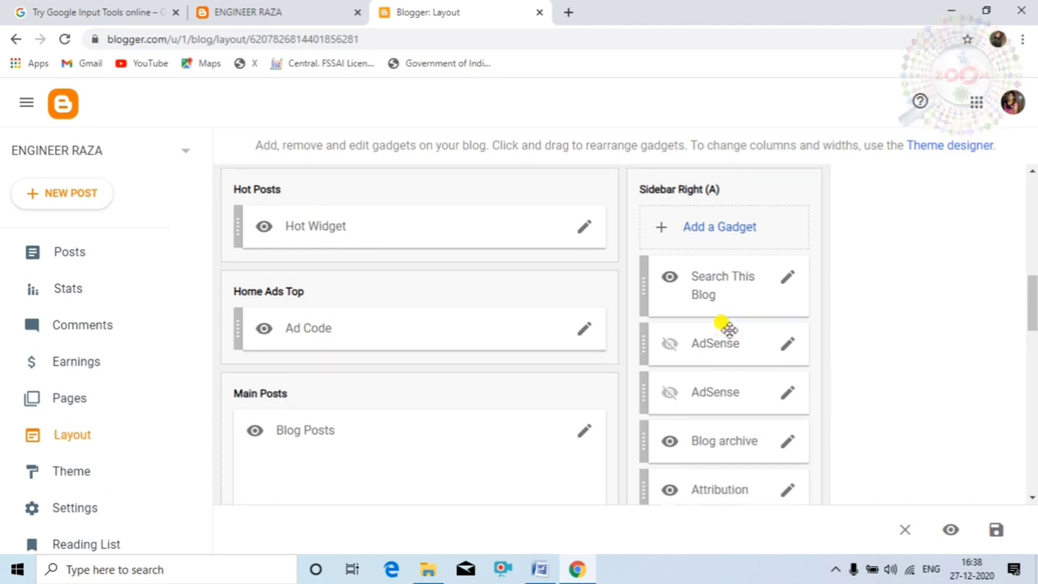
scroll(728, 328, "up", 1)
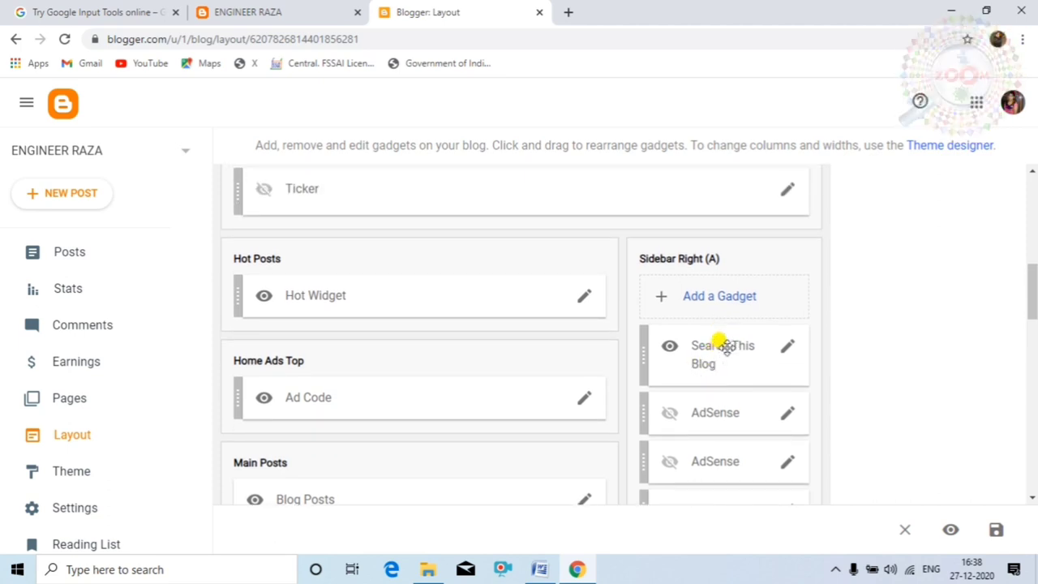
scroll(723, 347, "down", 2)
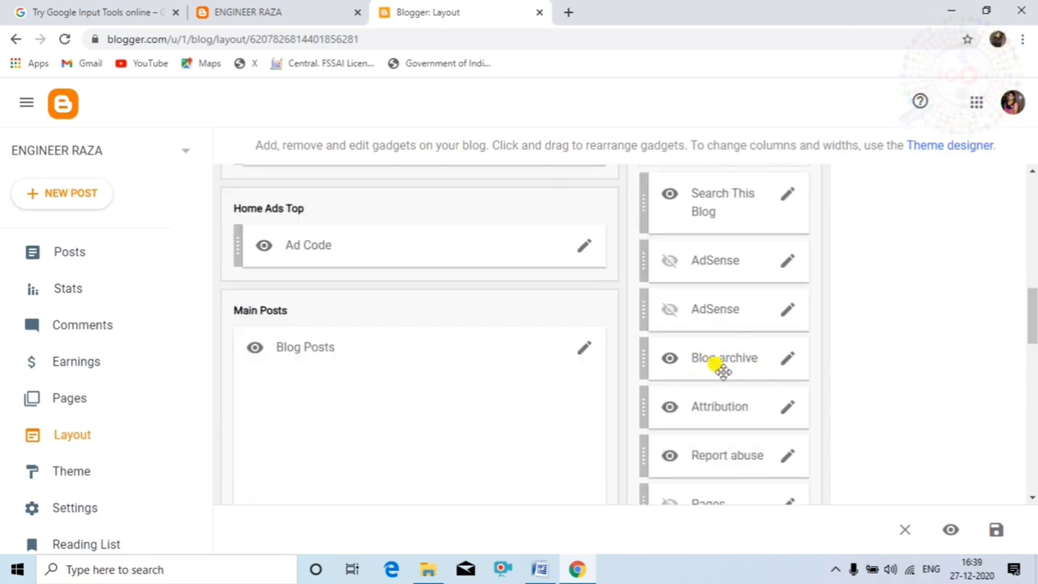
left_click(300, 11)
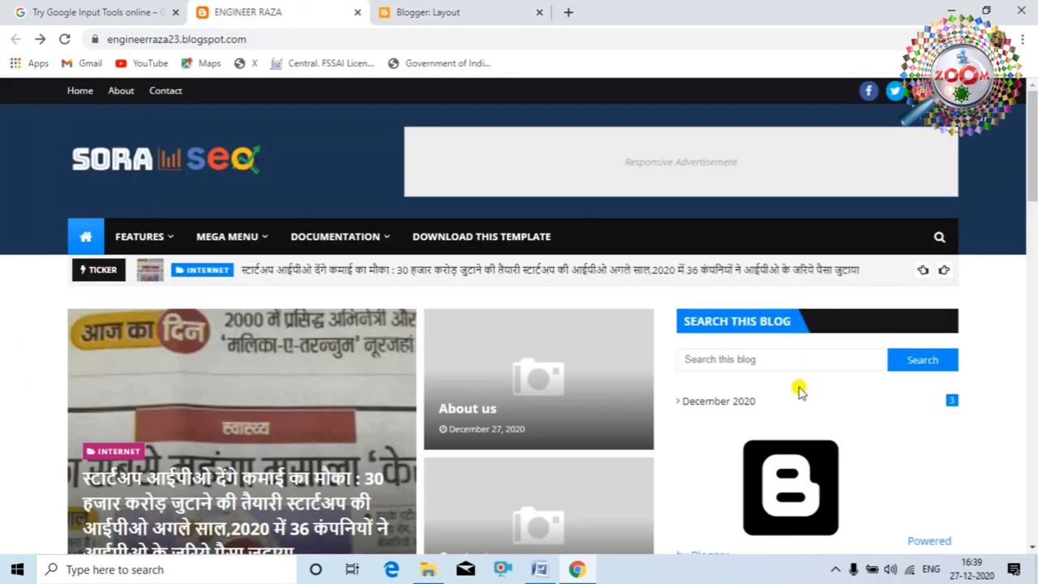
scroll(799, 392, "down", 2)
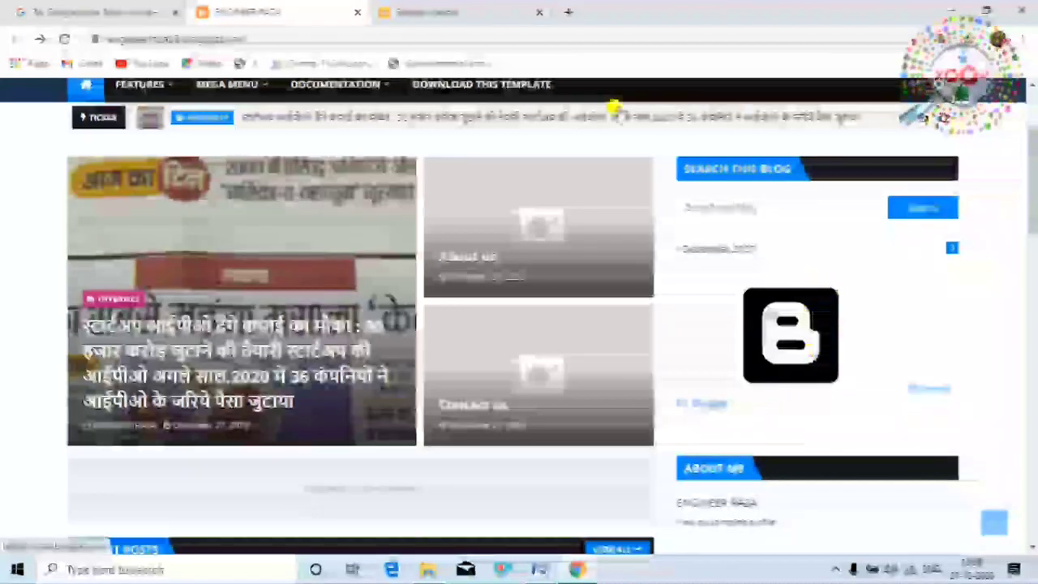
left_click(457, 11)
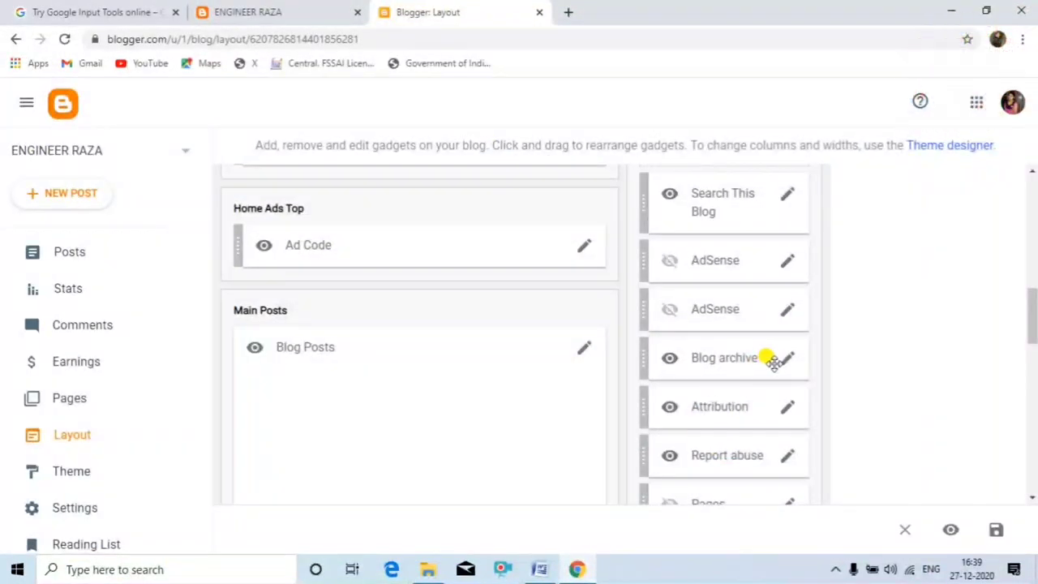
left_click(783, 363)
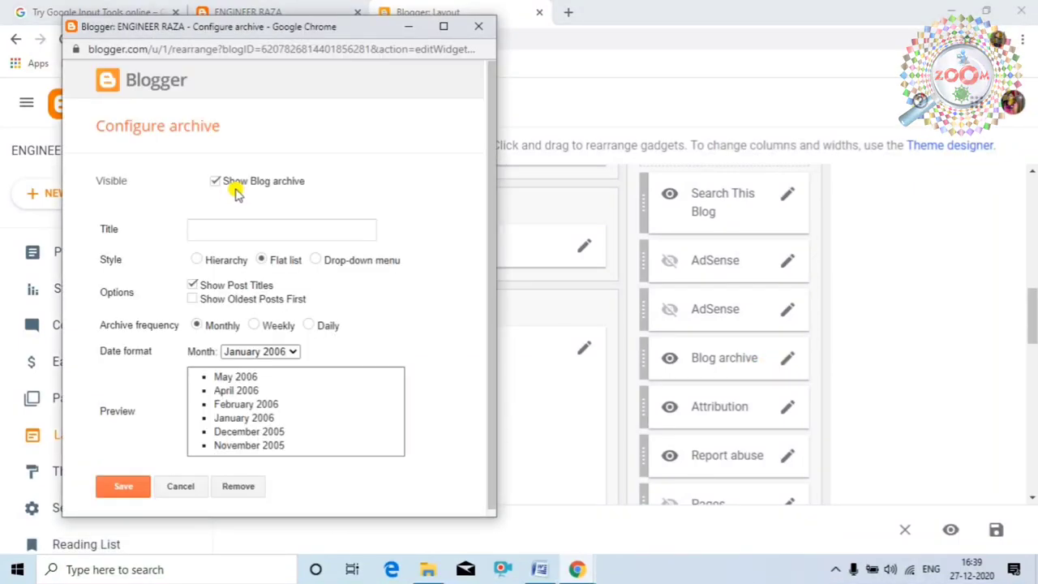
left_click(216, 181)
left_click(130, 487)
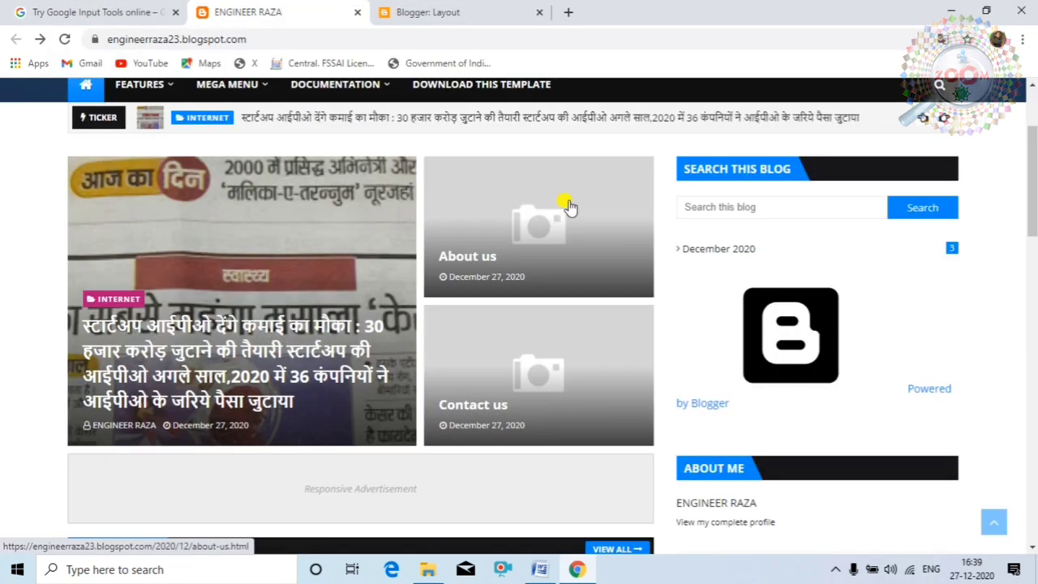
Step: Reload the blog home page, check its sidebar, and compare it with the Attribution gadget's place in the layout
left_click(64, 39)
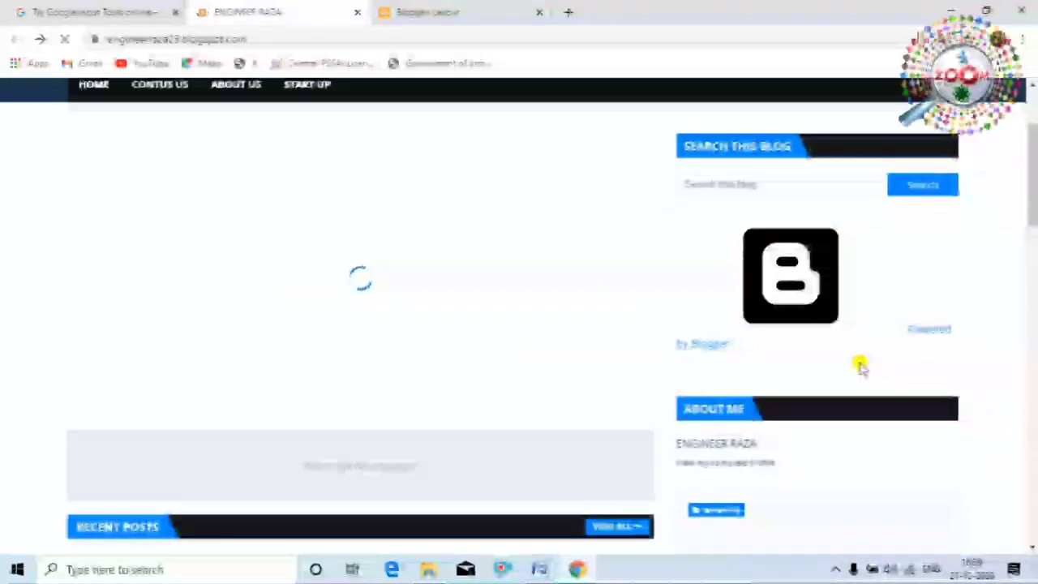
scroll(776, 495, "down", 3)
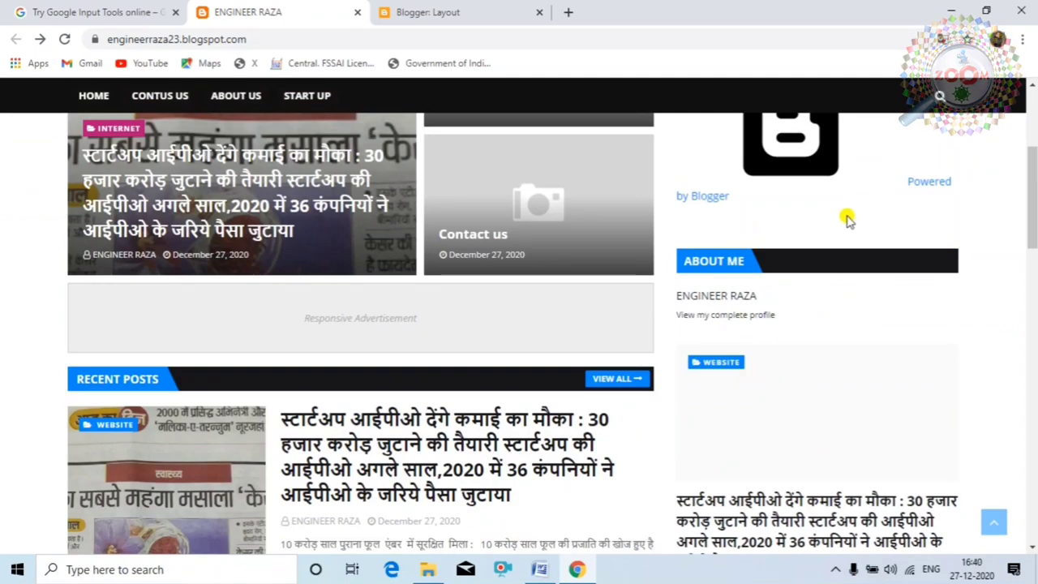
scroll(829, 396, "up", 3)
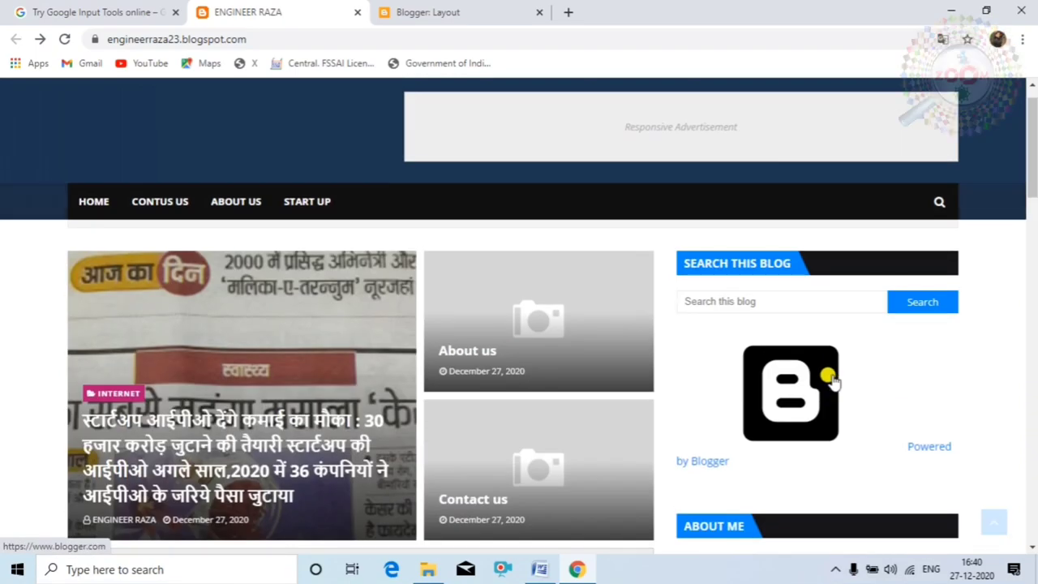
key("ctrl+Tab")
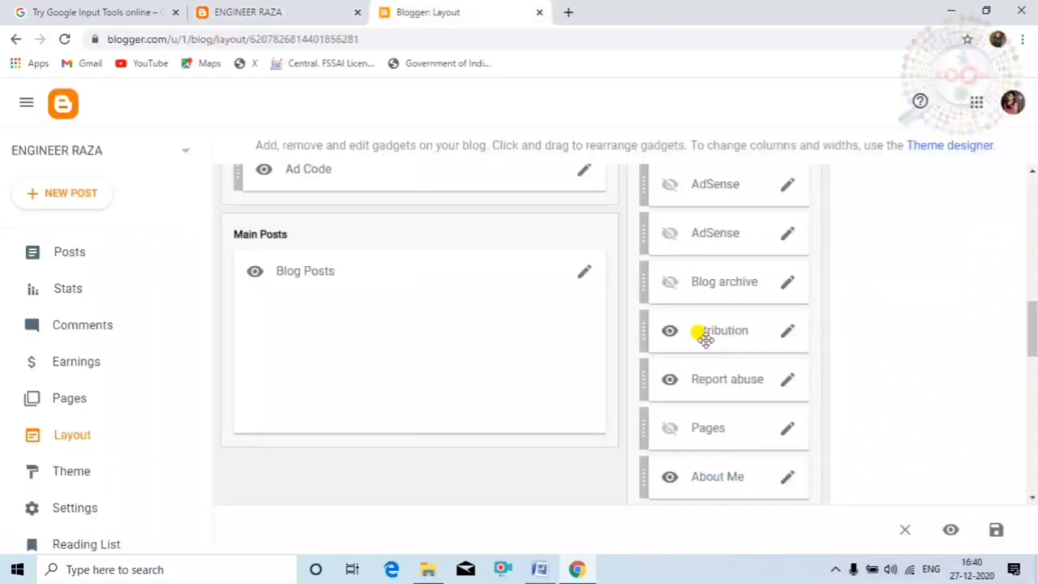
left_click(256, 14)
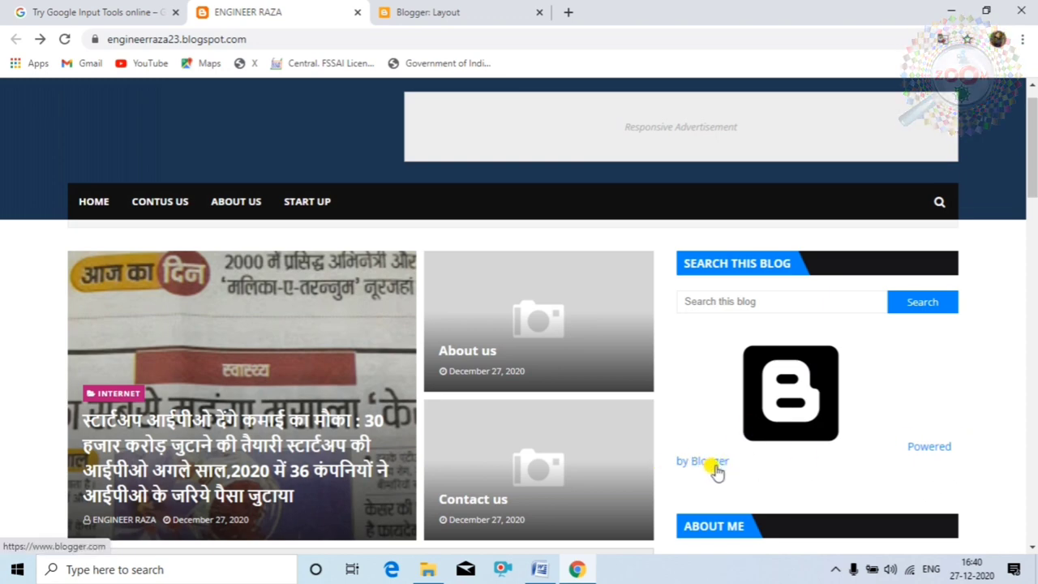
left_click(746, 572)
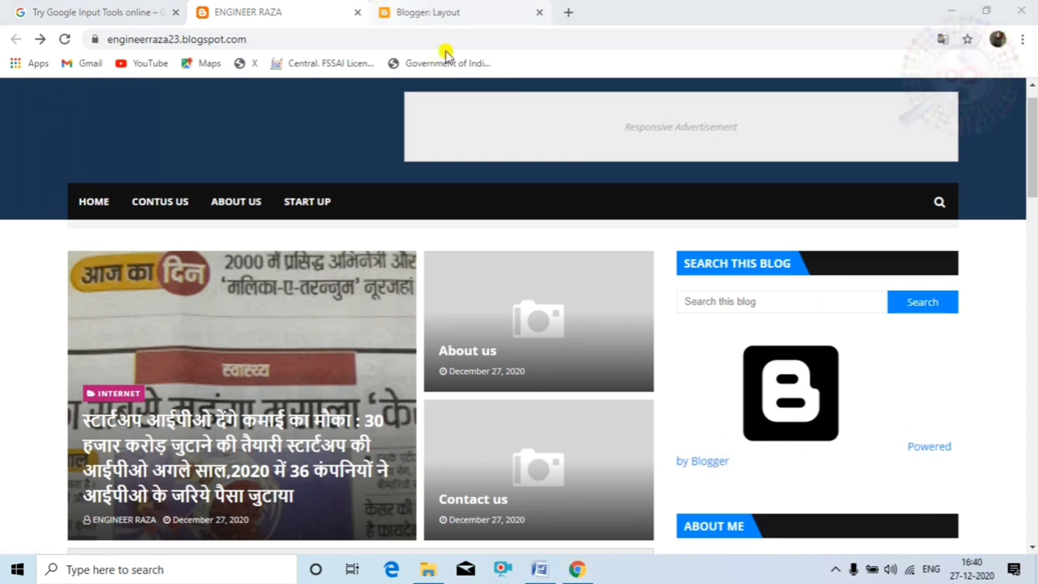
left_click(463, 11)
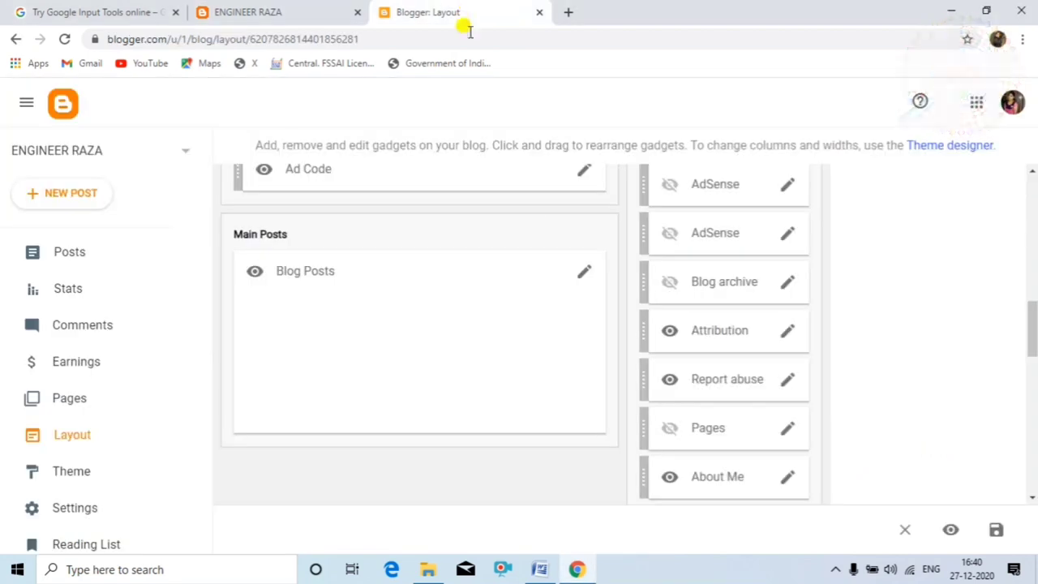
Step: Enter the blog's name as the Attribution gadget's copyright, save it, and reload the blog home page to check
left_click(787, 330)
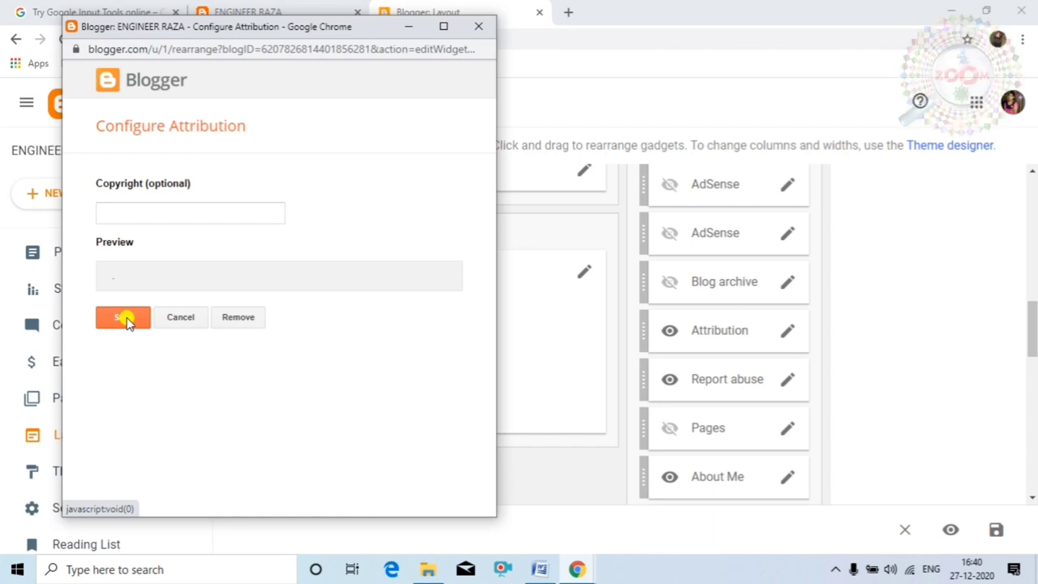
left_click(154, 211)
type("Engineer raza")
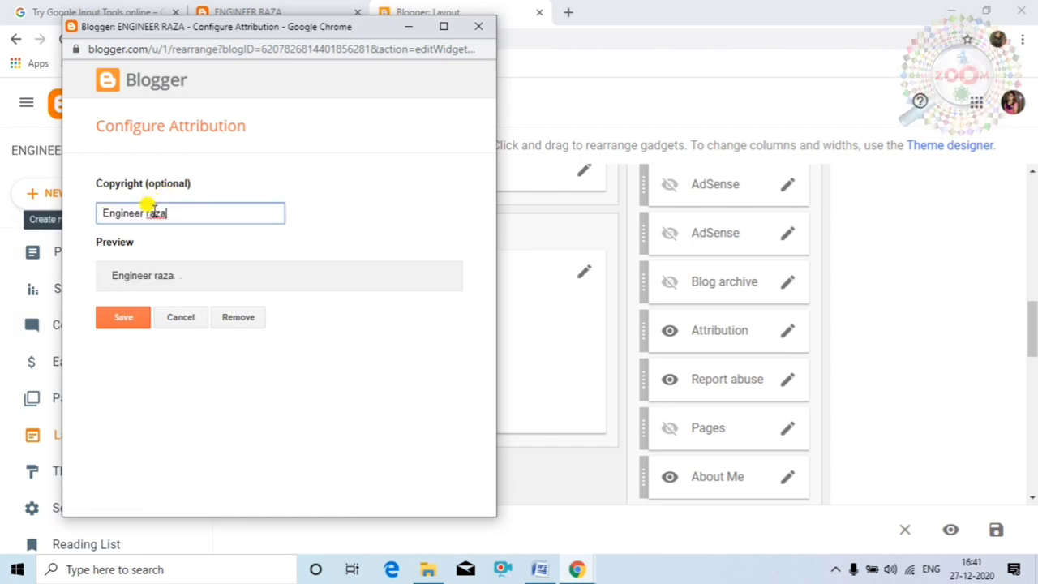
left_click(123, 318)
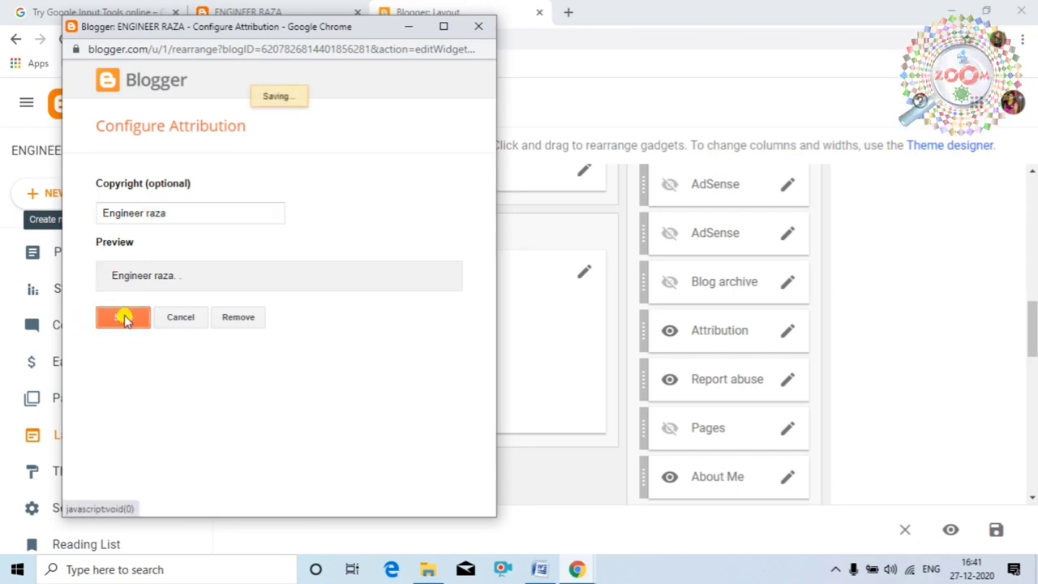
left_click(247, 10)
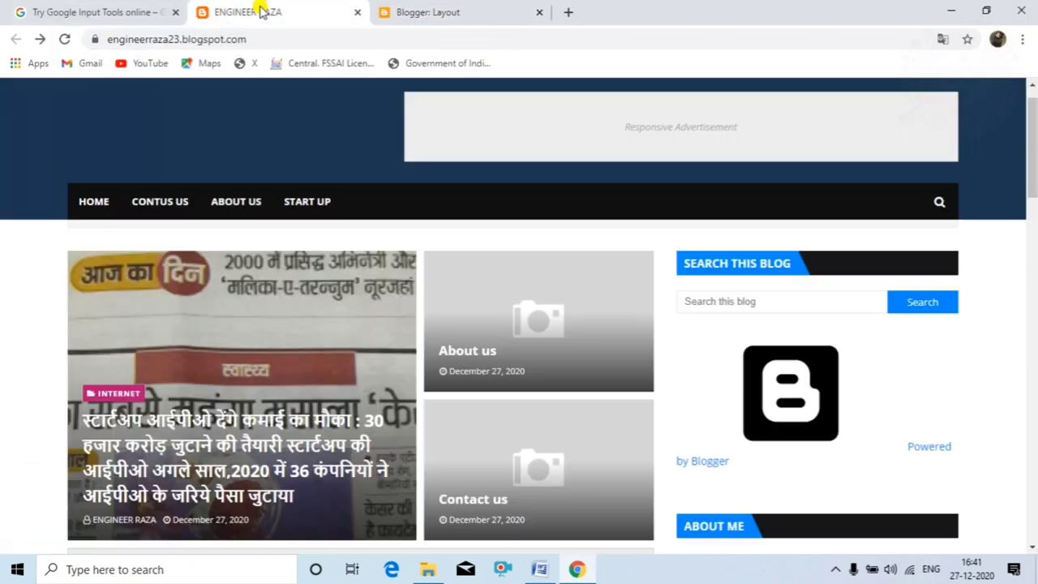
left_click(65, 39)
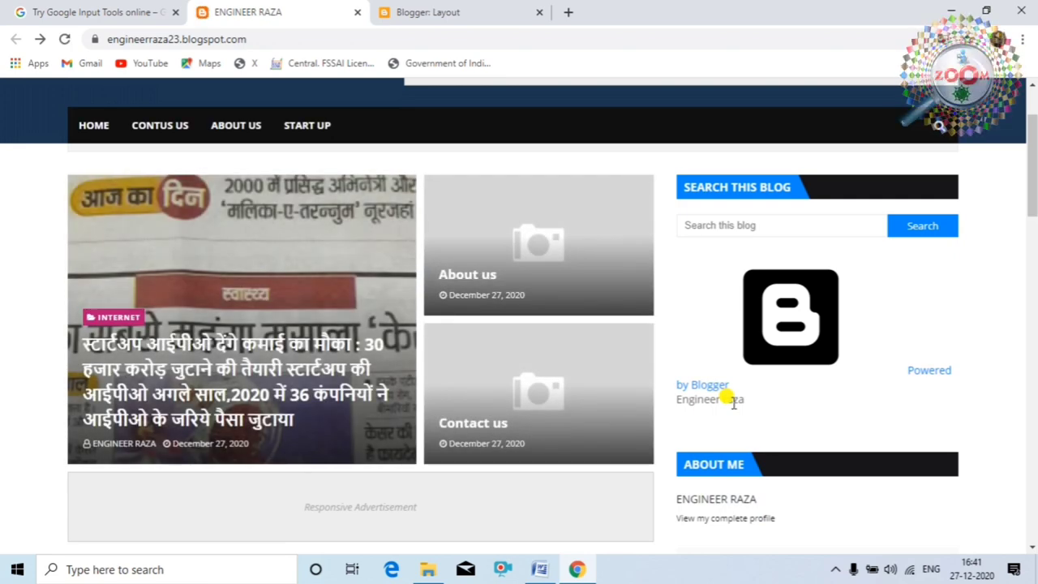
Step: Remove the Attribution gadget from Sidebar Right and reload the blog home page to check the sidebar
left_click(480, 18)
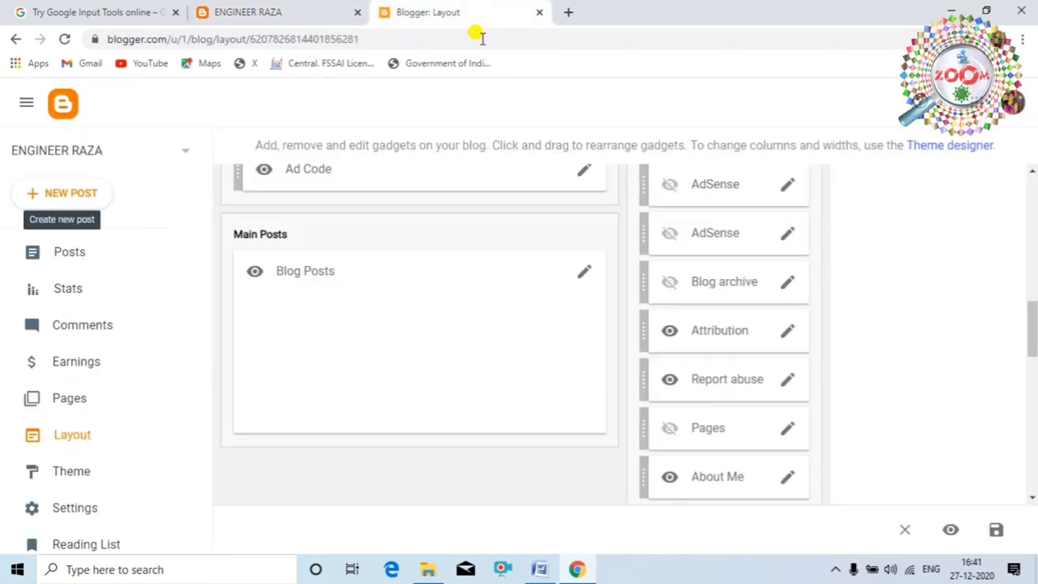
left_click(782, 334)
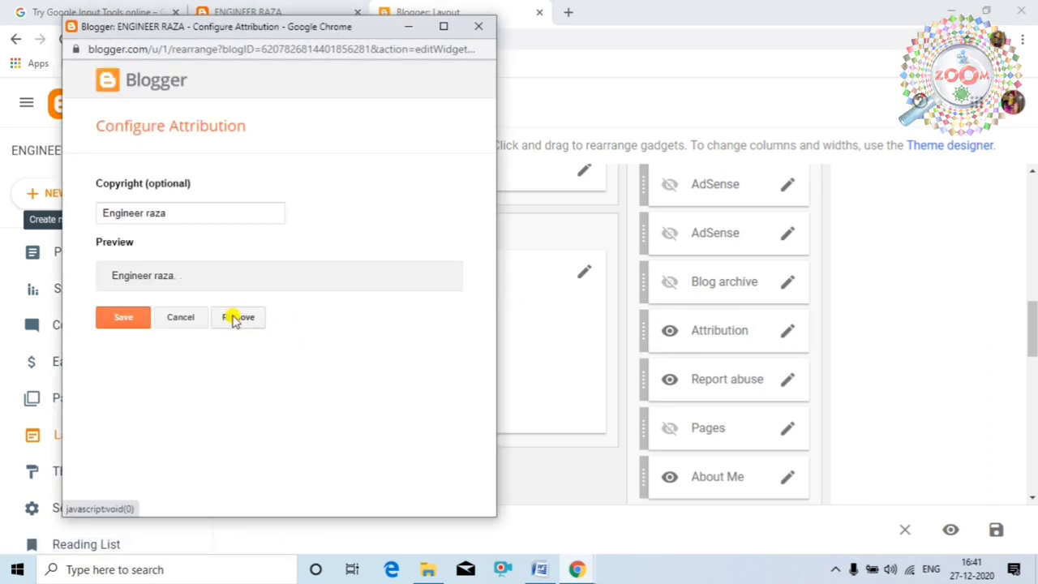
left_click(243, 318)
left_click(355, 148)
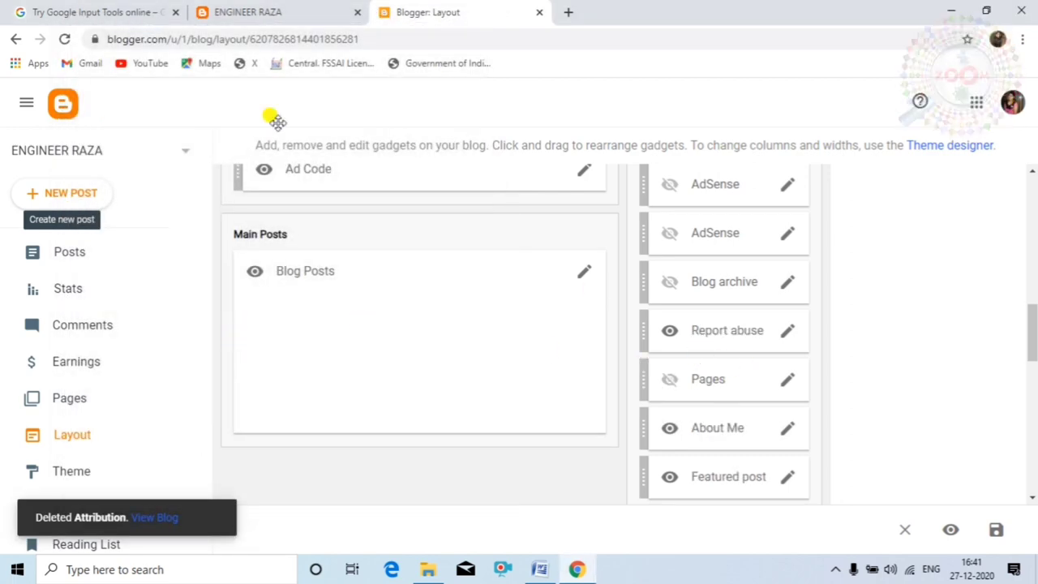
left_click(245, 9)
left_click(66, 39)
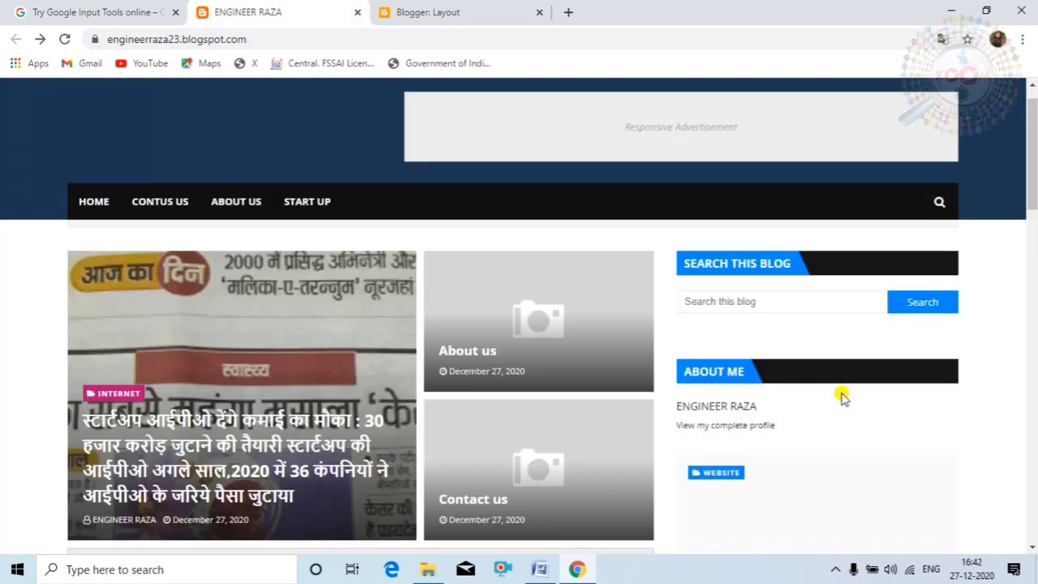
Step: Look through the blog home page's sidebar, from the search section to the featured post
scroll(868, 393, "down", 3)
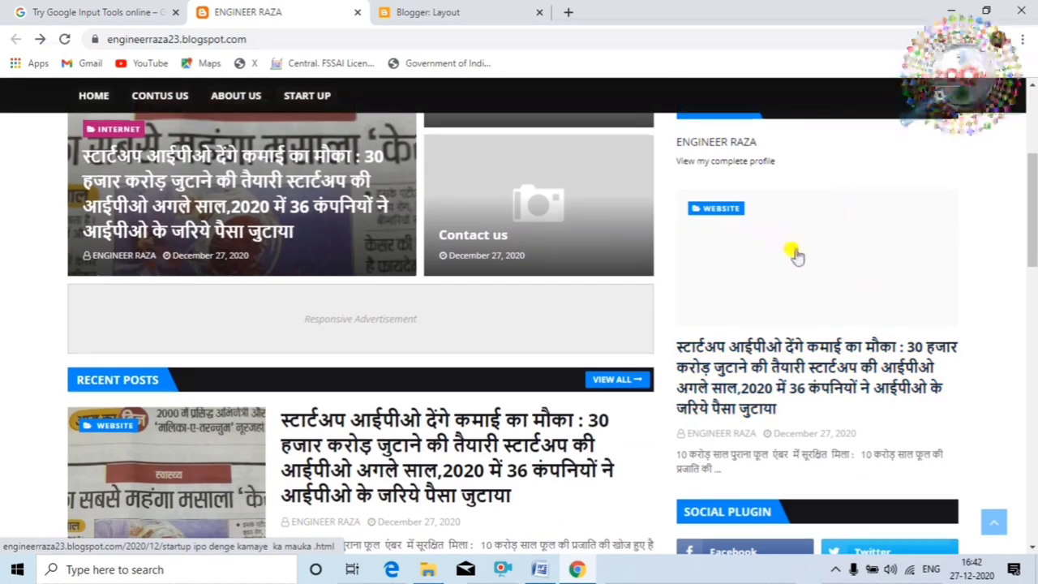
scroll(794, 254, "up", 4)
scroll(794, 435, "down", 2)
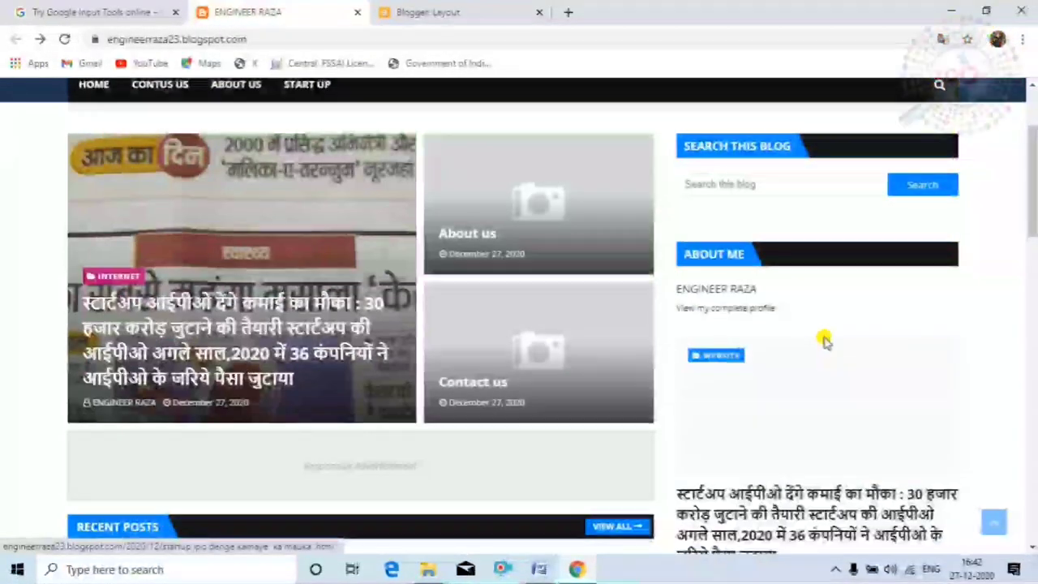
Step: Review the Featured post gadget's configuration in Sidebar Right, including its post preview, and save it
left_click(447, 11)
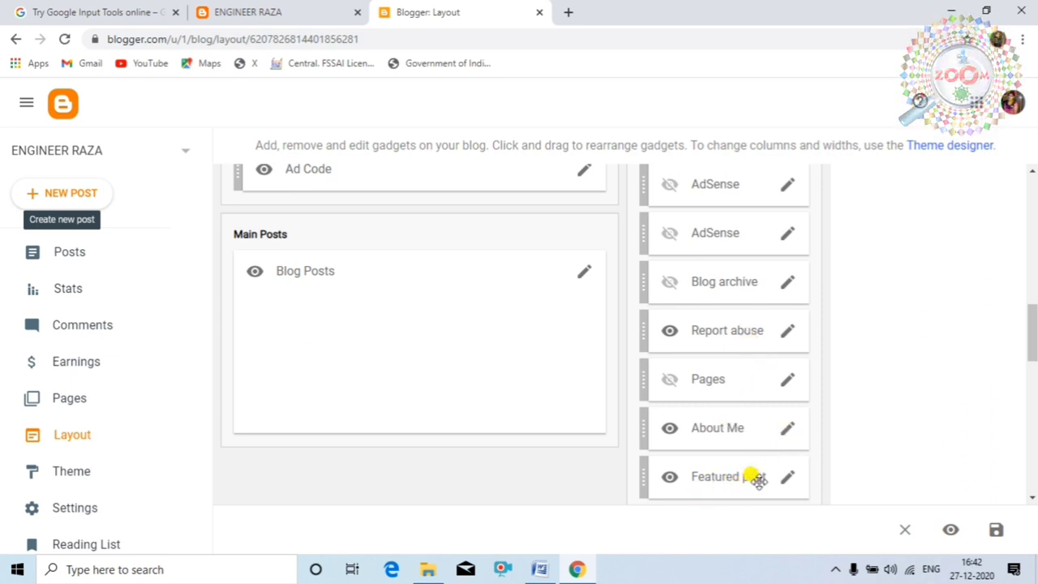
left_click(787, 478)
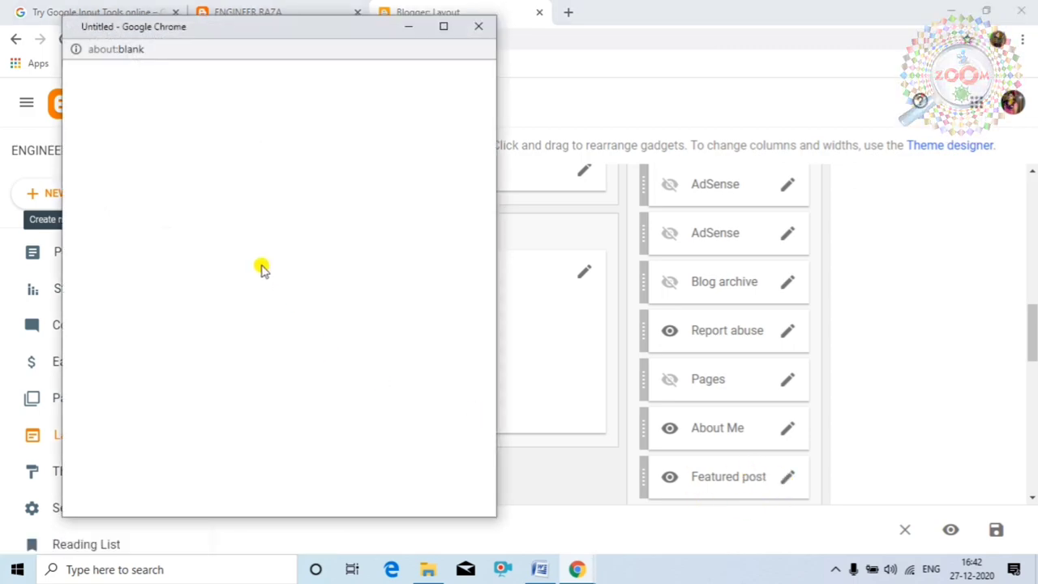
scroll(419, 313, "down", 1)
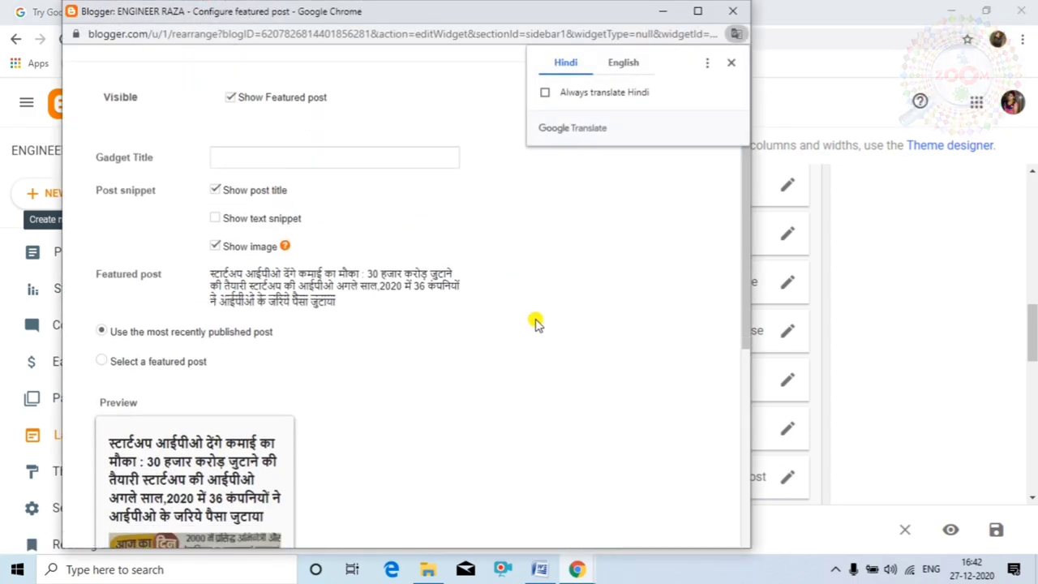
scroll(384, 377, "down", 4)
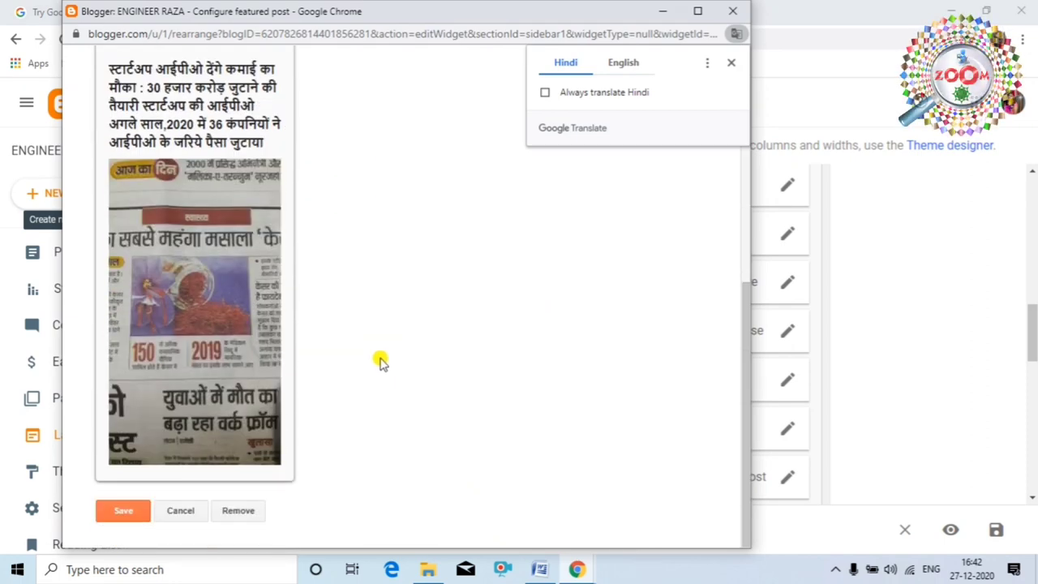
left_click(558, 217)
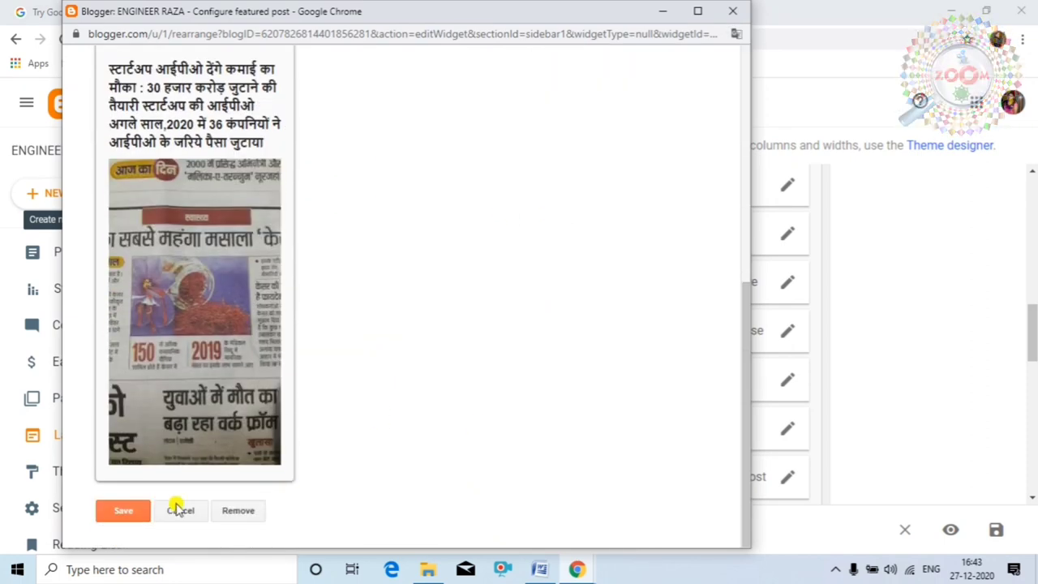
left_click(119, 517)
Step: Examine the featured post and Social Plugin links in the blog home page's sidebar
left_click(312, 9)
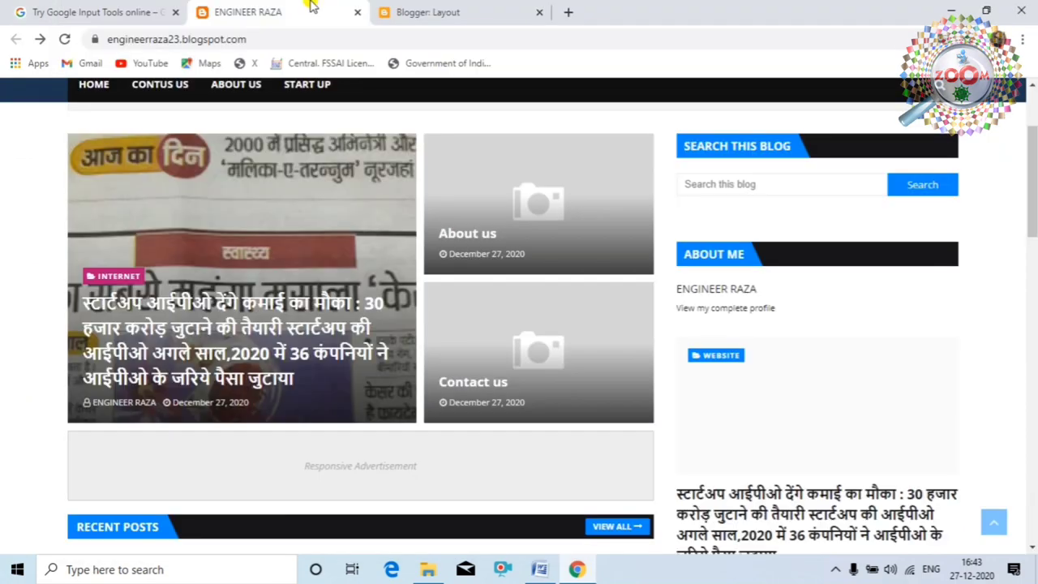
scroll(746, 308, "down", 4)
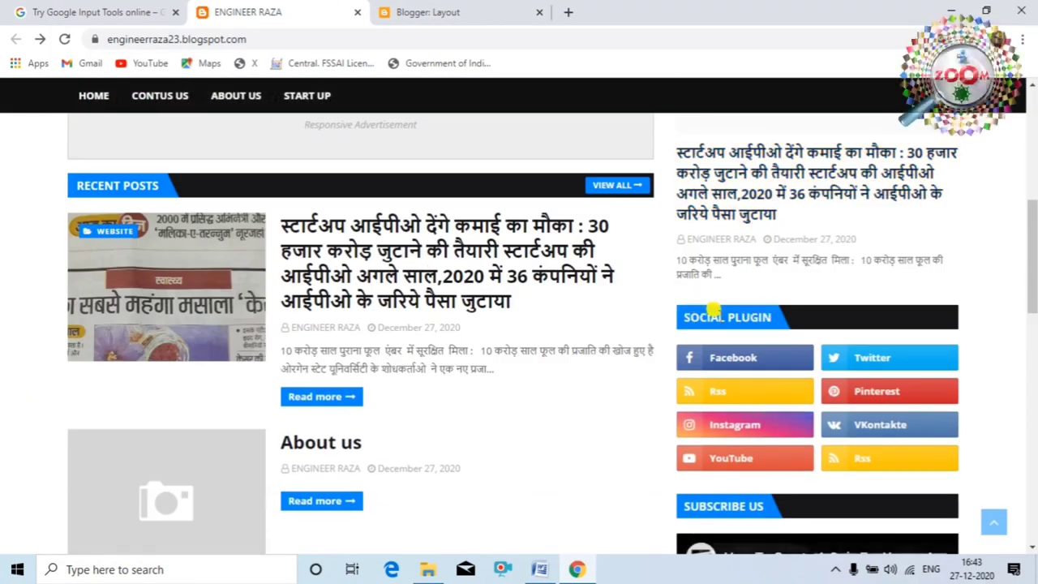
scroll(771, 332, "down", 2)
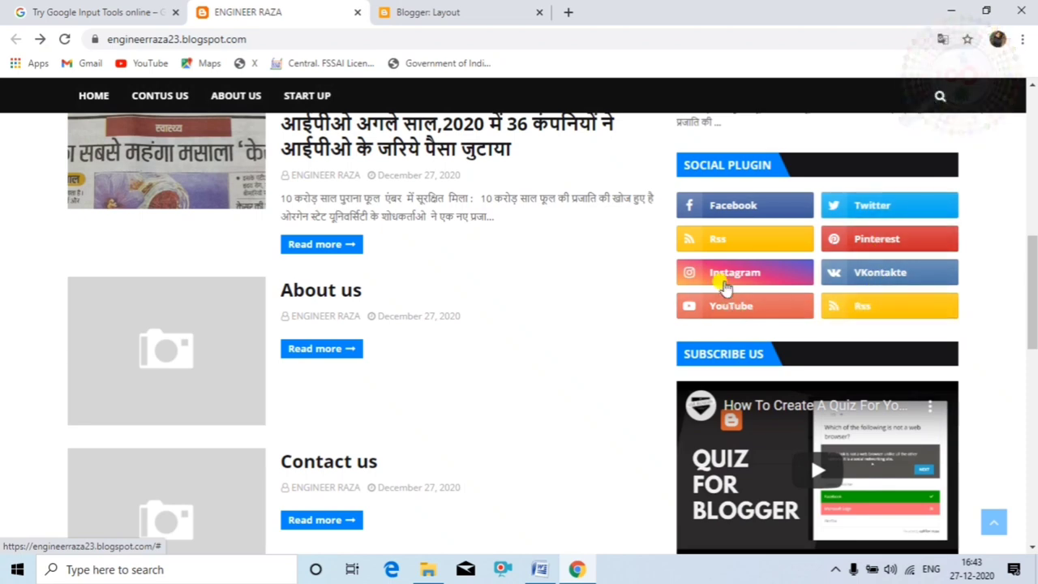
Step: Change the title of the Social Plugin gadget in the Social Widget section to "flowers me"
left_click(413, 12)
scroll(693, 300, "down", 4)
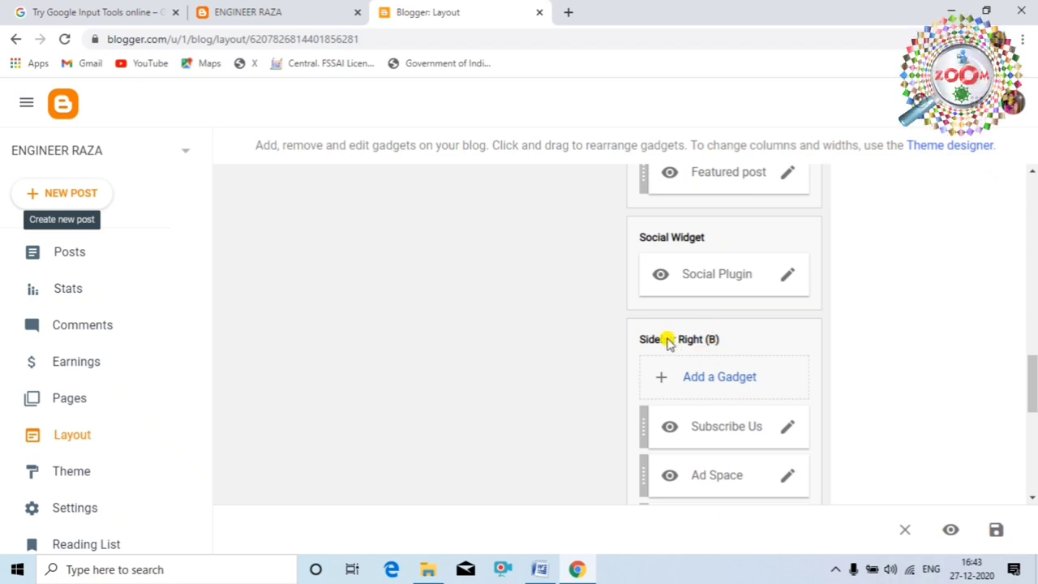
left_click(788, 274)
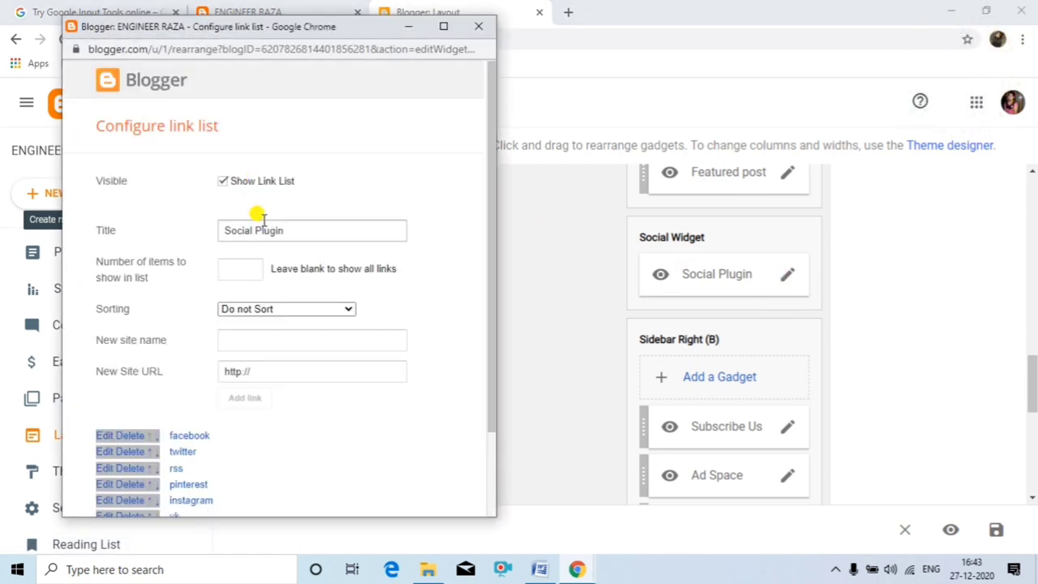
left_click_drag(292, 231, 219, 229)
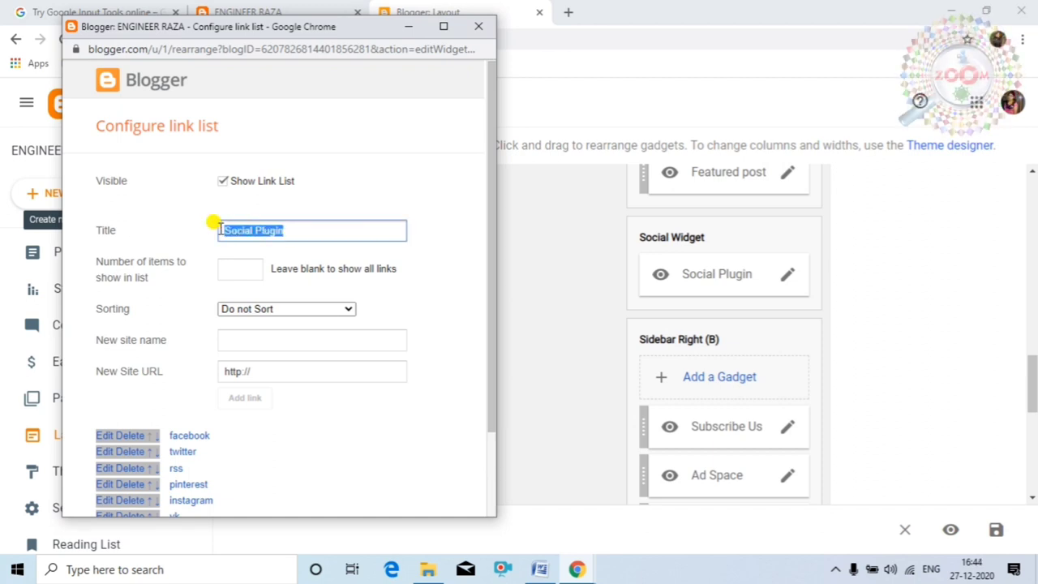
type("flowers me")
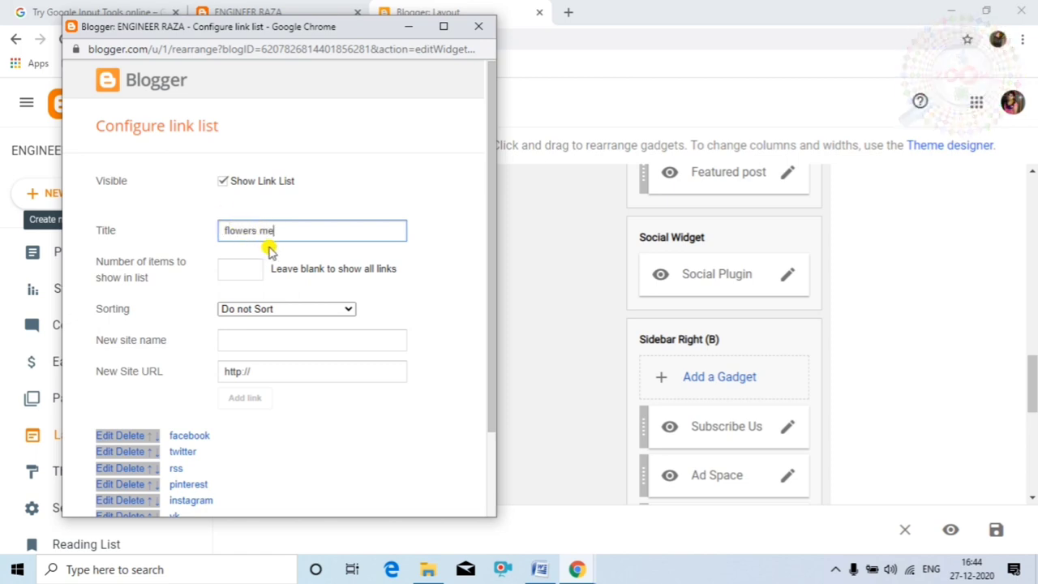
Step: Delete both rss links, vk and pinterest from the social link list and save the gadget
scroll(162, 394, "down", 2)
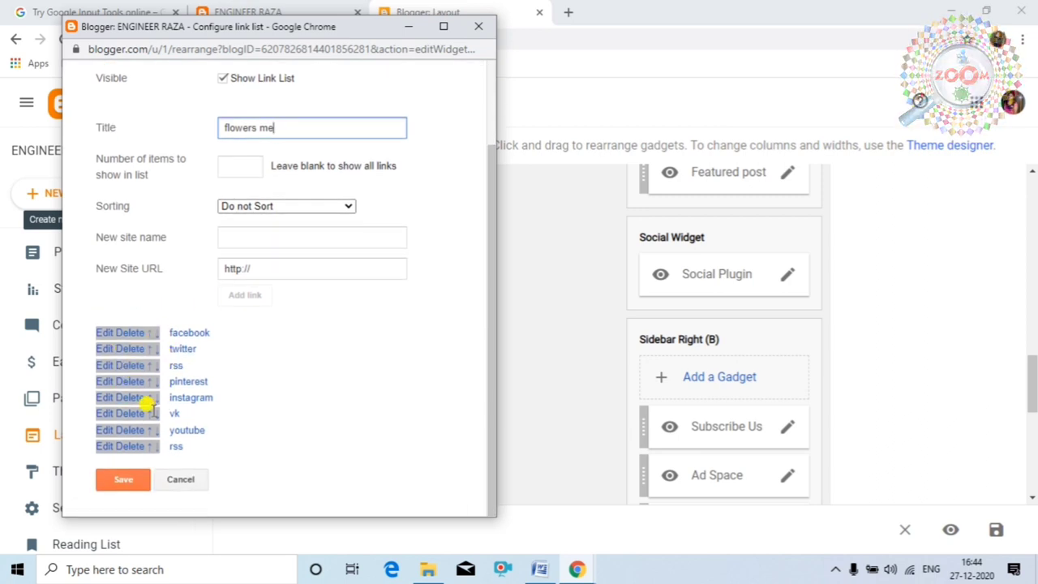
left_click(127, 447)
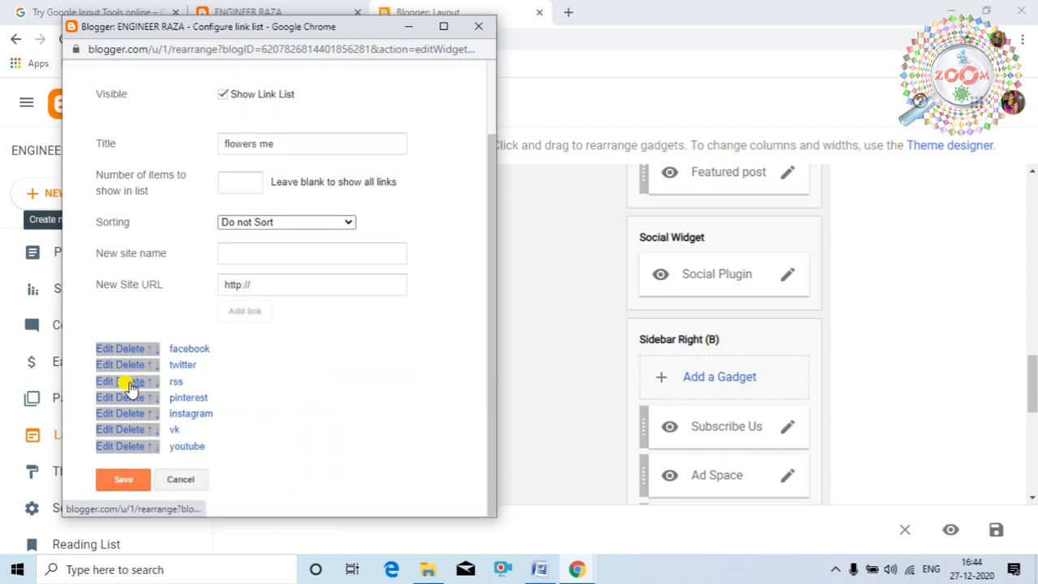
left_click(127, 431)
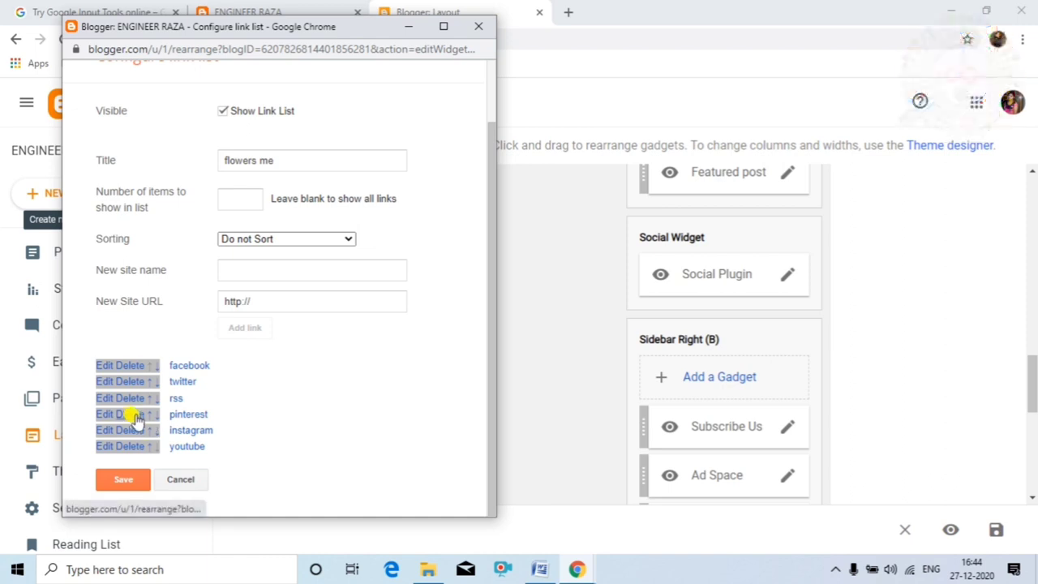
left_click(134, 415)
left_click(133, 415)
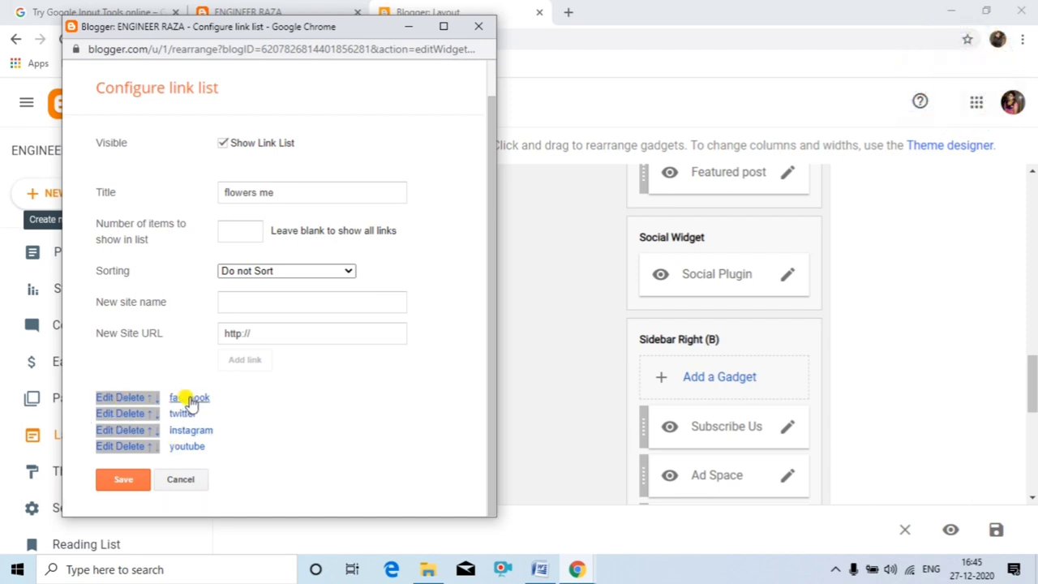
left_click(117, 486)
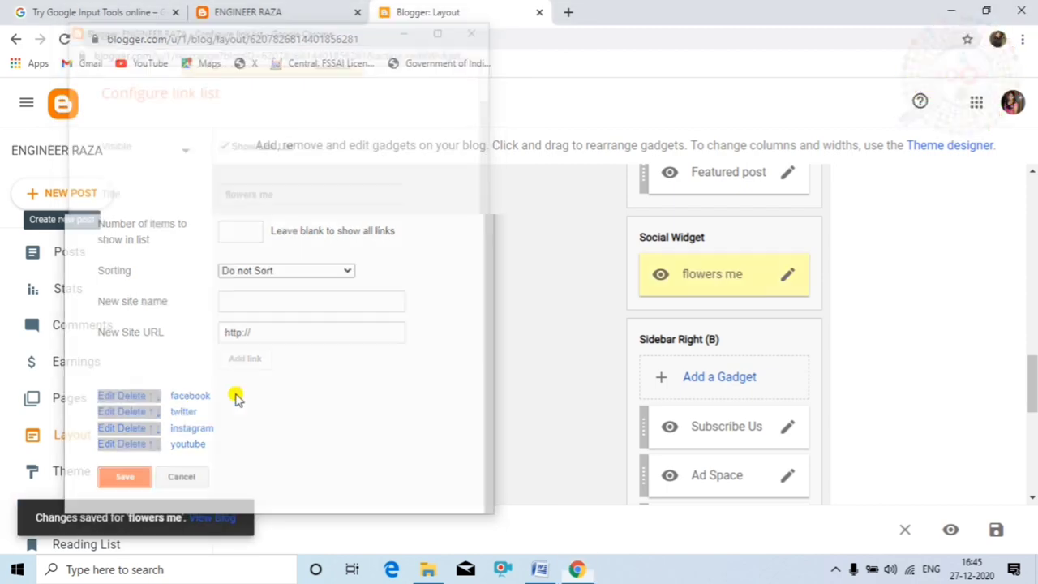
Step: Reload the blog home page and check the social links and the Ad Space section in its sidebar
left_click(260, 16)
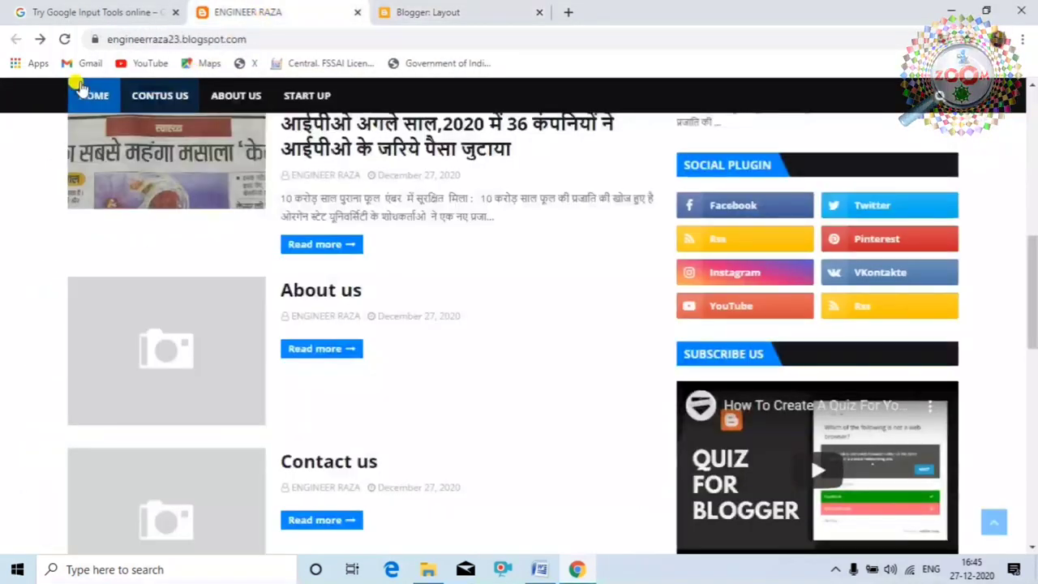
left_click(64, 39)
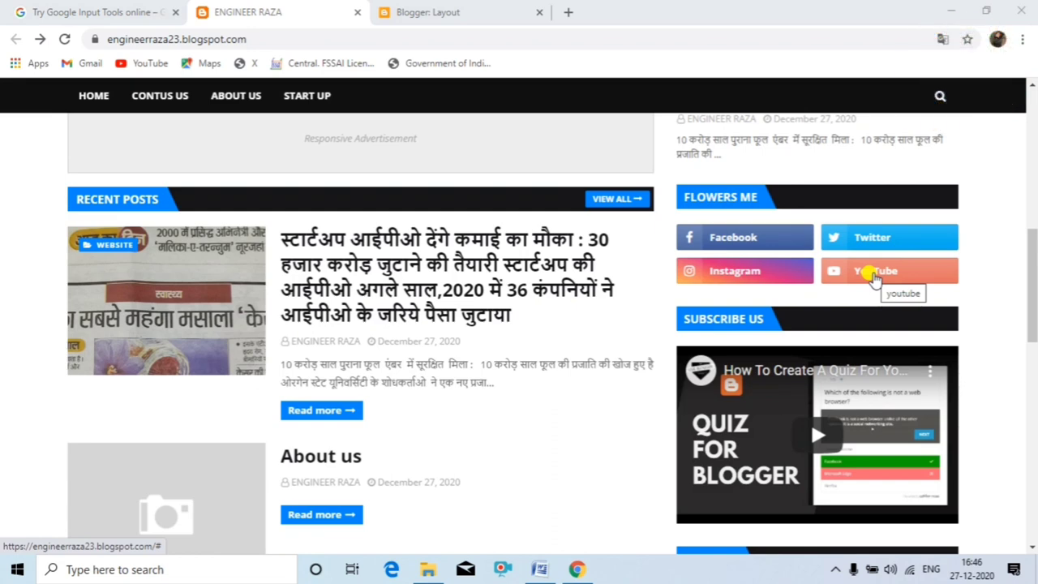
scroll(752, 332, "down", 3)
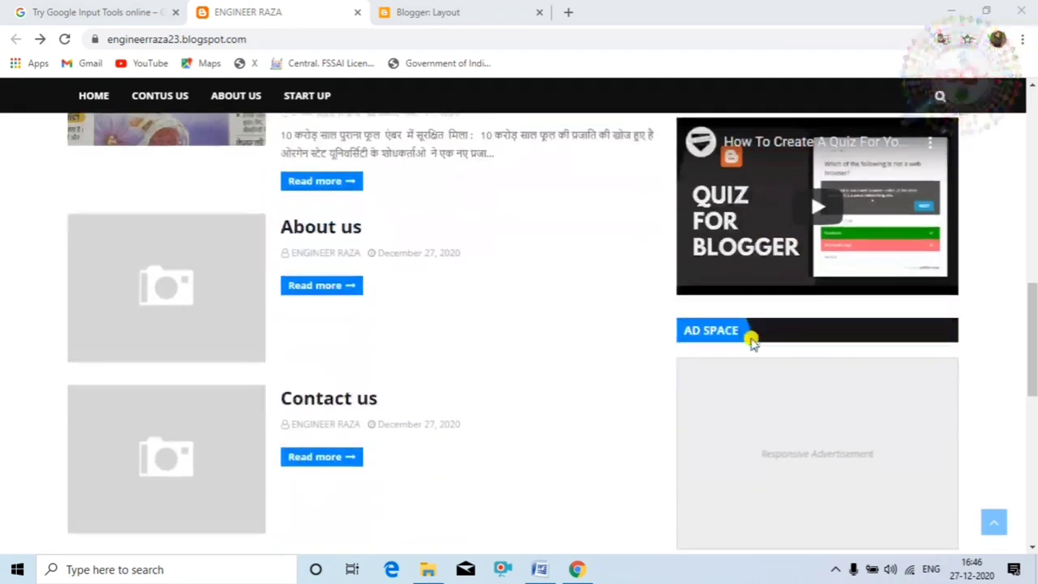
scroll(800, 323, "down", 2)
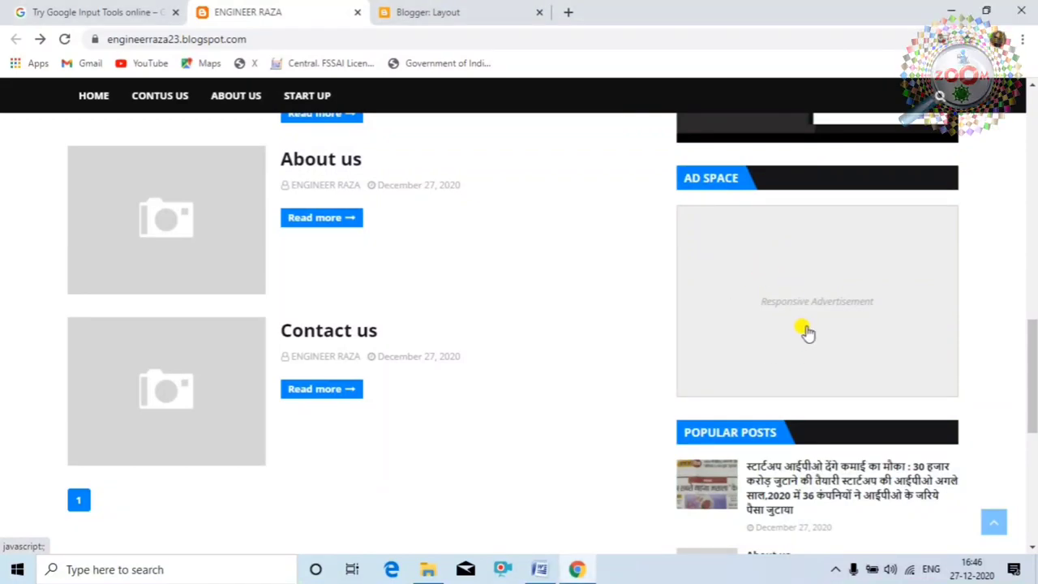
Step: Turn off Show HTML/JavaScript for the Ad Space gadget in Sidebar Right (B) and save the configuration
left_click(428, 11)
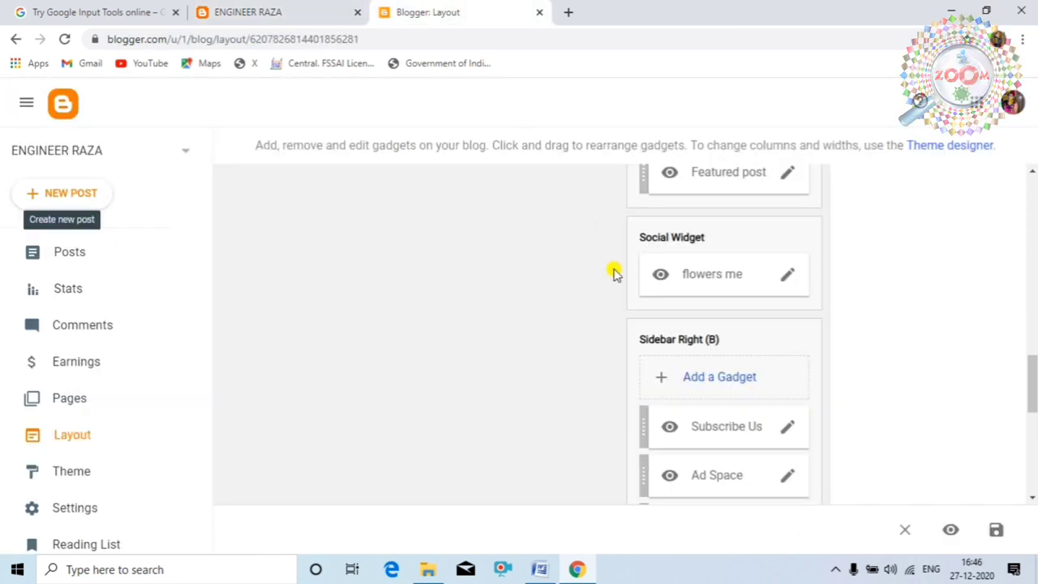
scroll(641, 283, "down", 2)
scroll(649, 296, "up", 1)
scroll(655, 302, "down", 4)
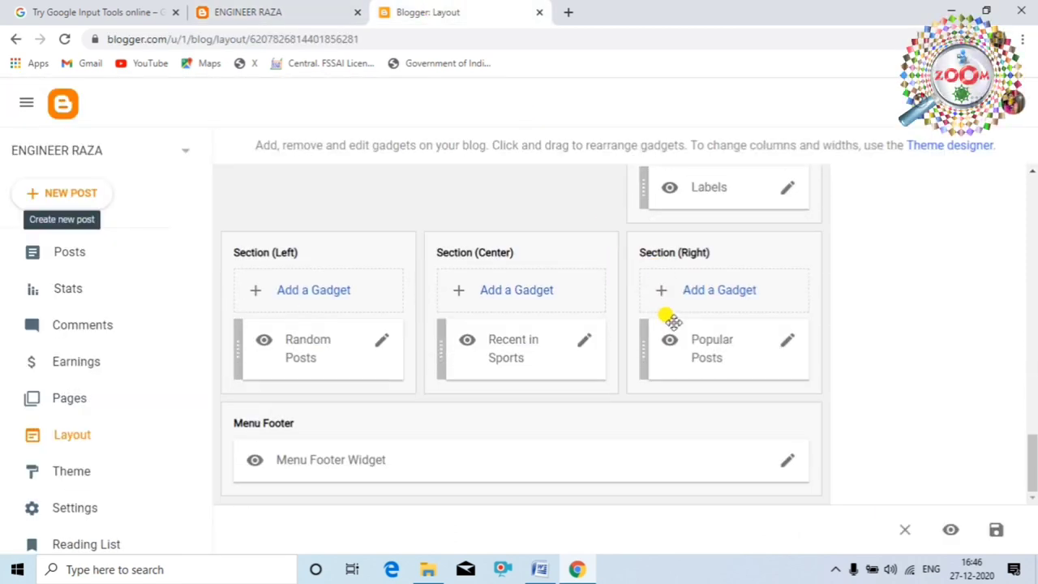
scroll(672, 273, "up", 4)
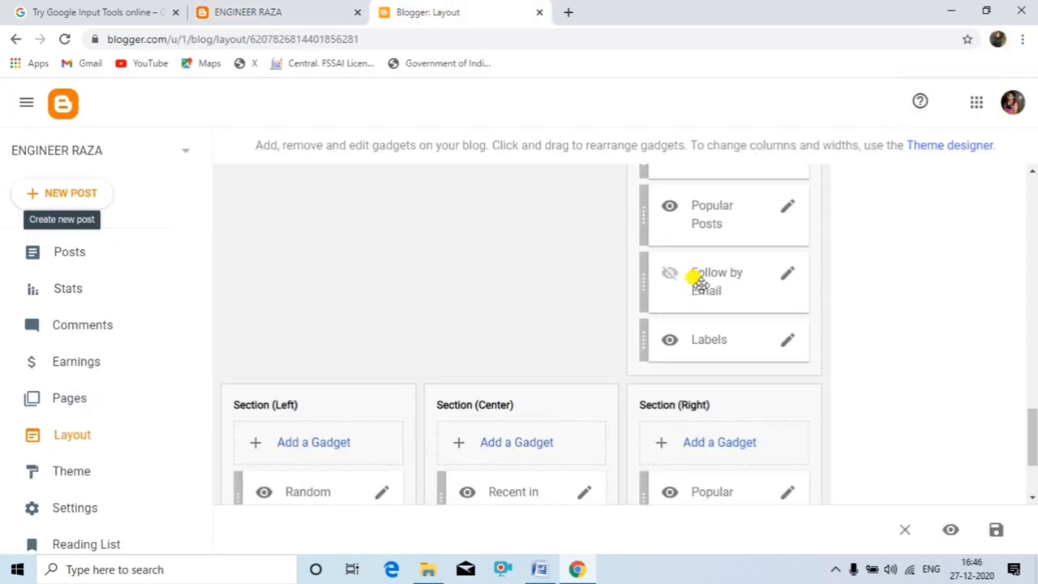
scroll(702, 286, "up", 1)
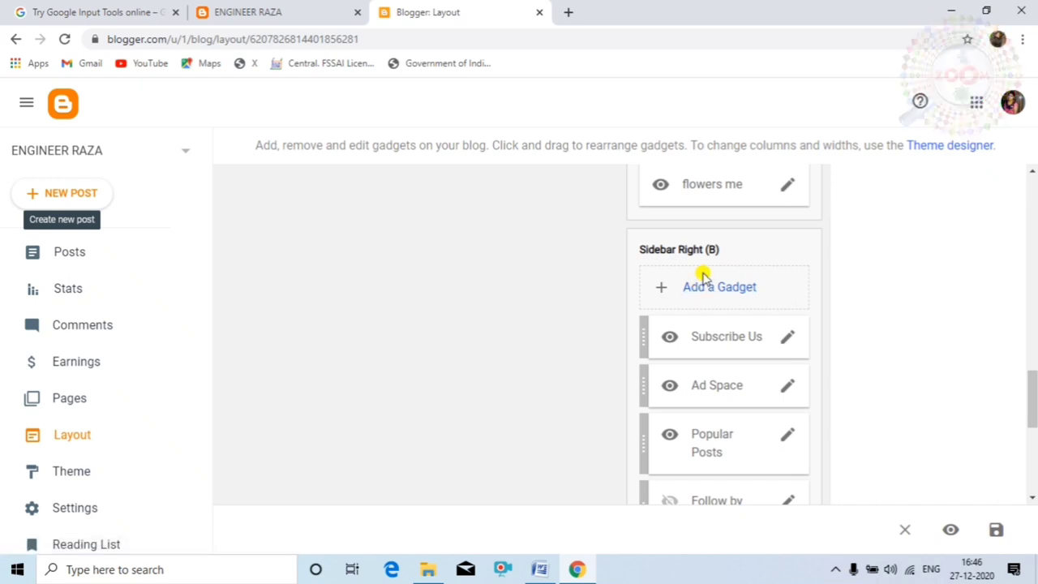
scroll(721, 308, "down", 1)
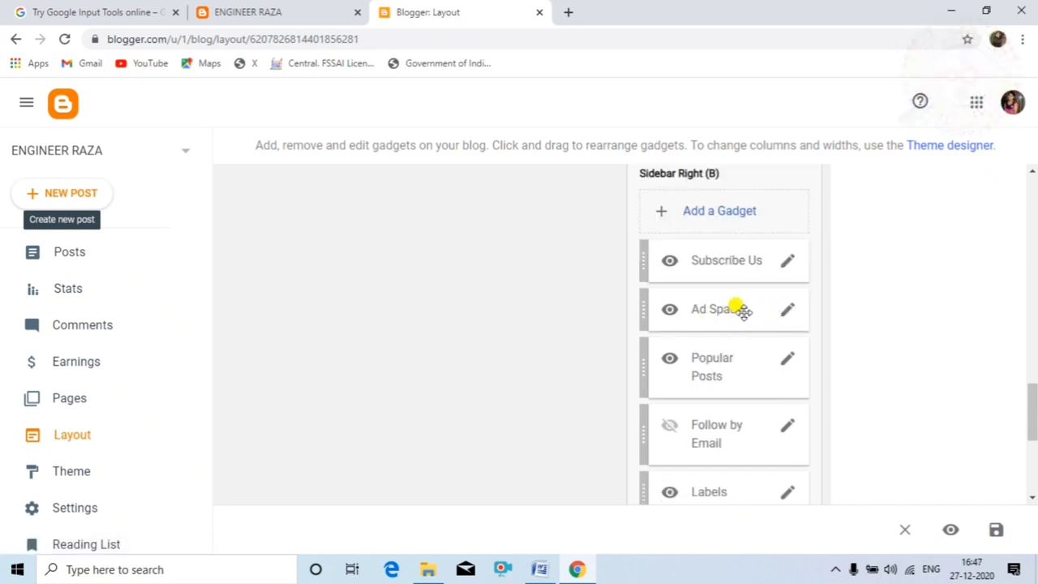
left_click(788, 312)
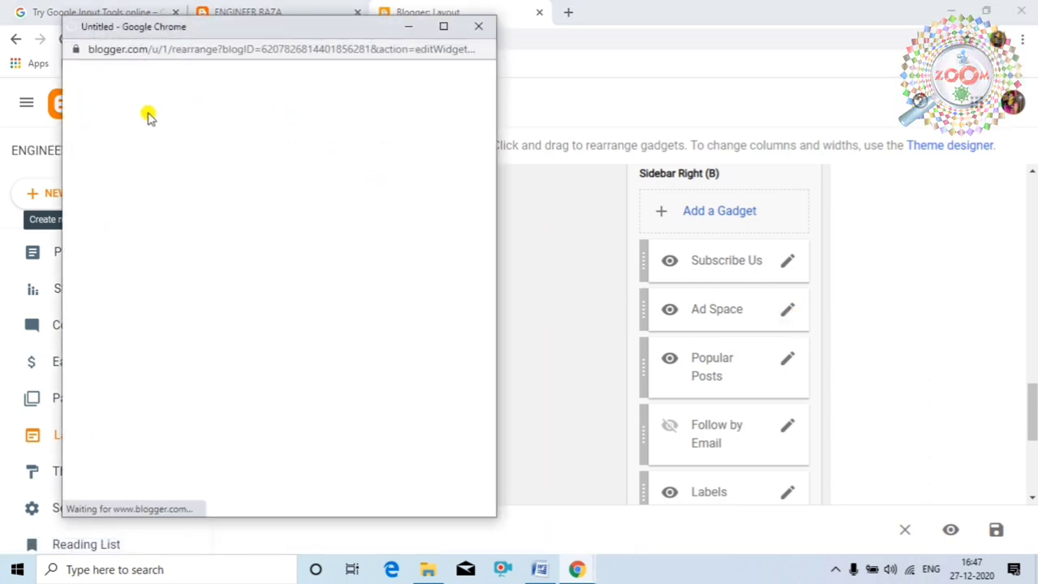
left_click(98, 187)
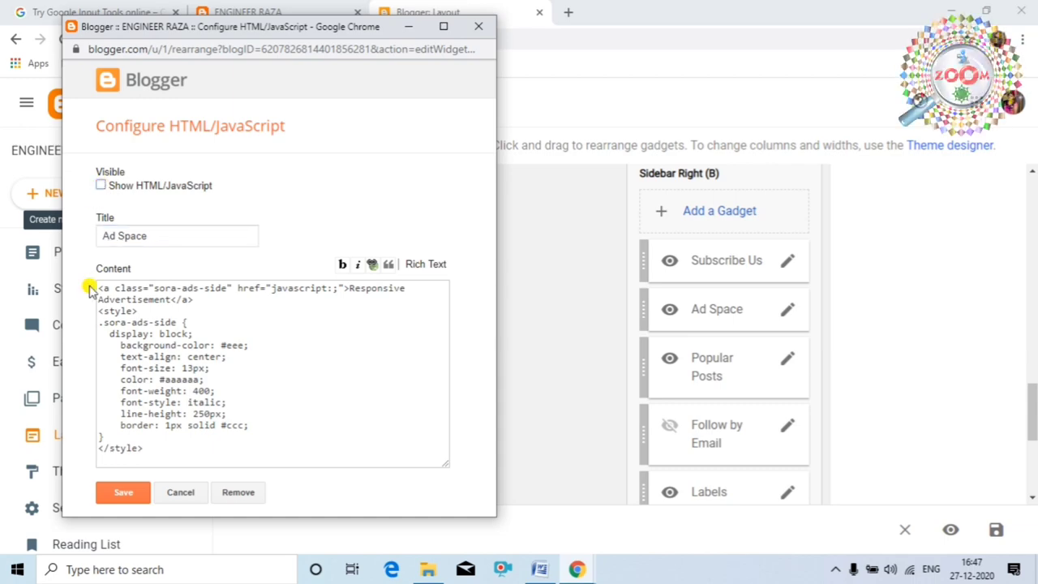
left_click(117, 486)
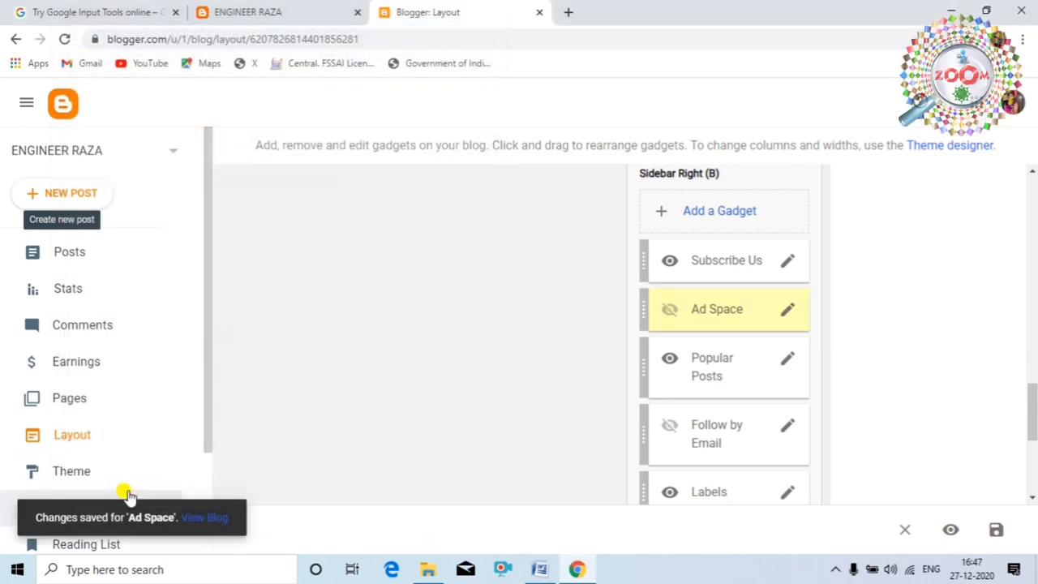
Step: Reload the blog home page to check its sidebar, and review and save the Ad Space gadget's HTML/JavaScript configuration
left_click(232, 11)
left_click(66, 39)
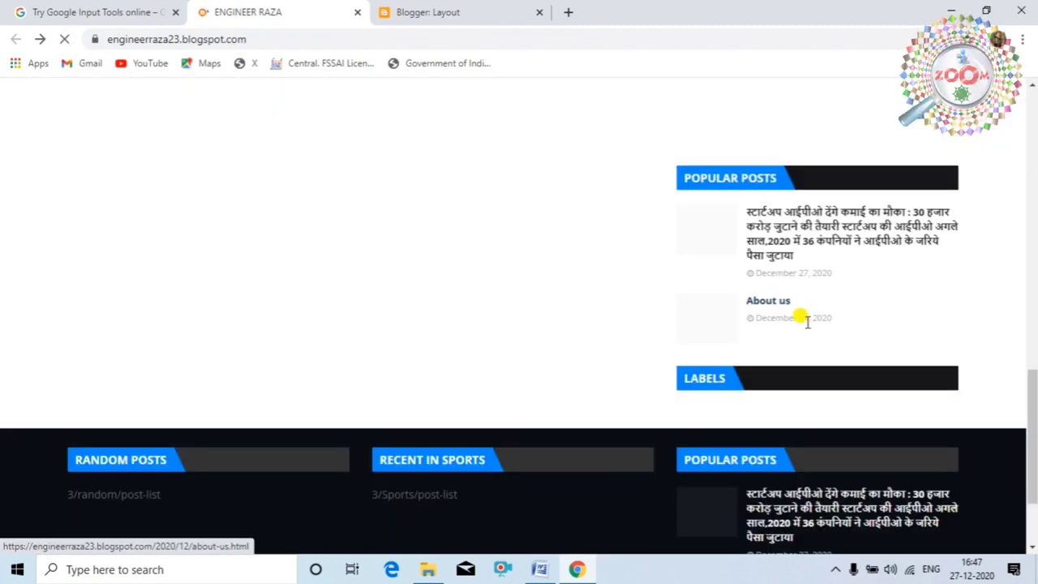
scroll(847, 369, "down", 2)
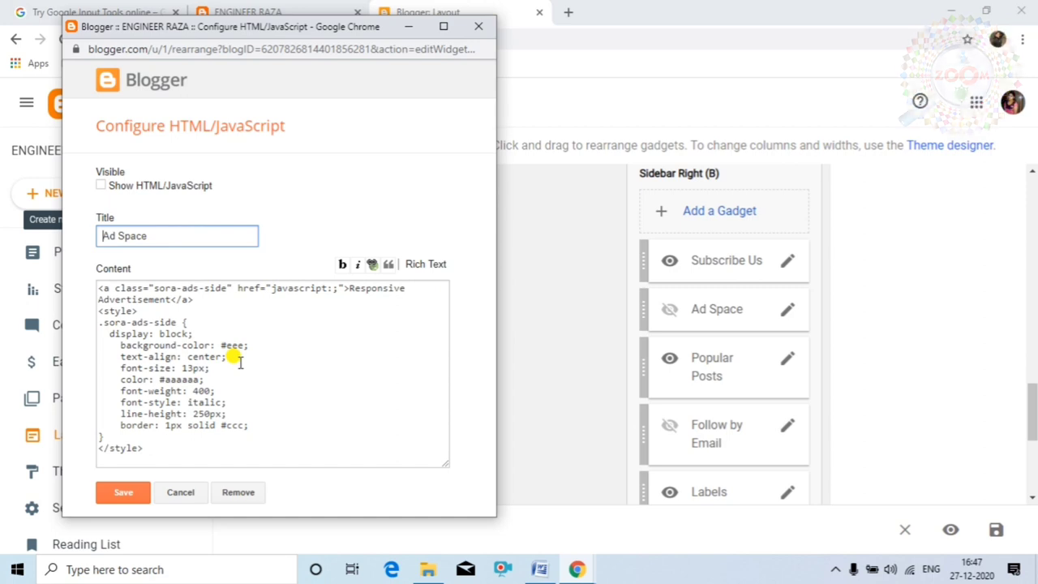
left_click(192, 320)
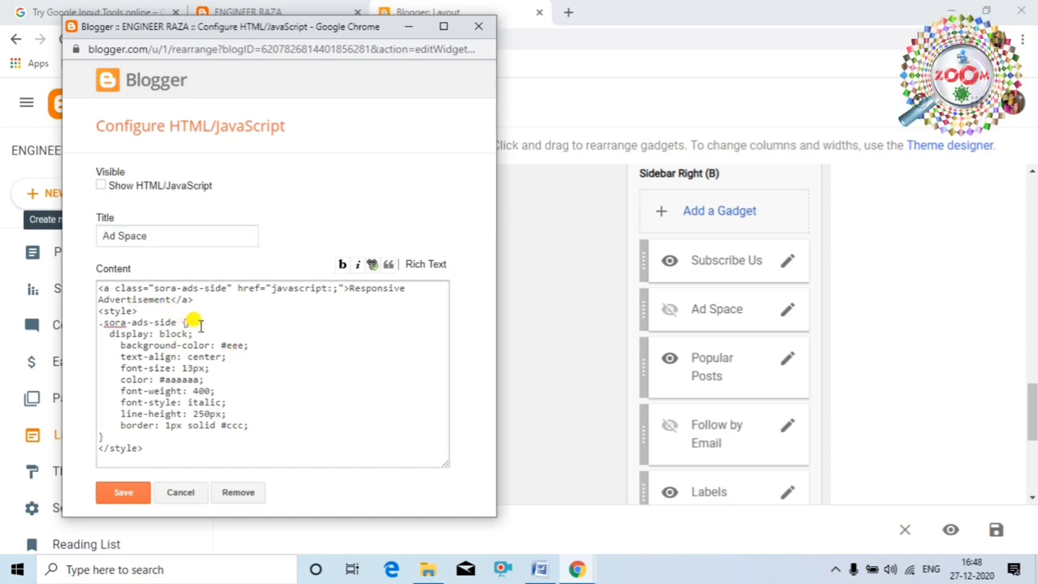
left_click(139, 498)
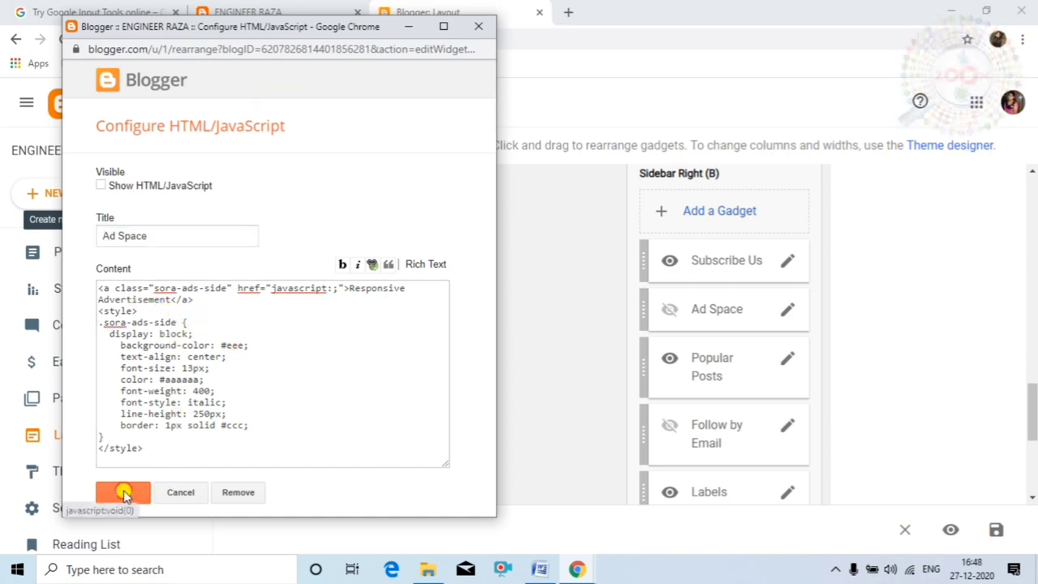